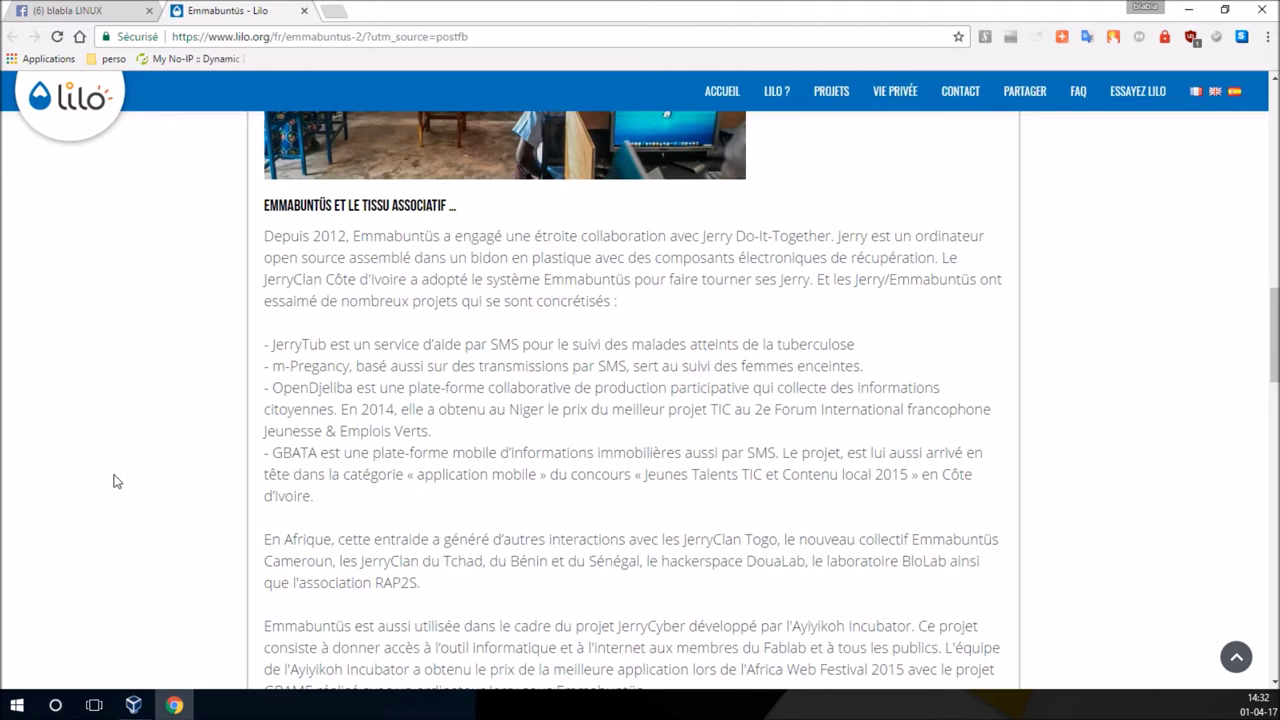
- Skim the Lilo article, close its tab, send the remaining tab home, and quit Chrome
scroll(113, 481, down, 15)
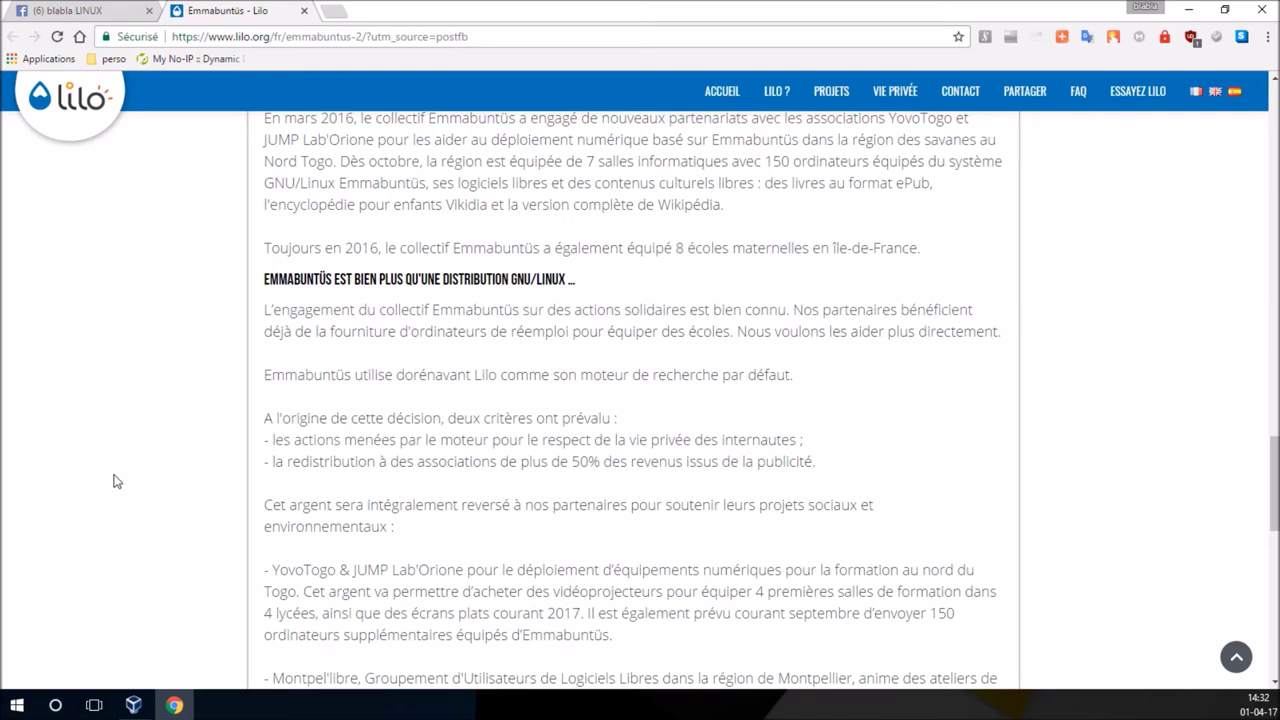
scroll(113, 481, down, 10)
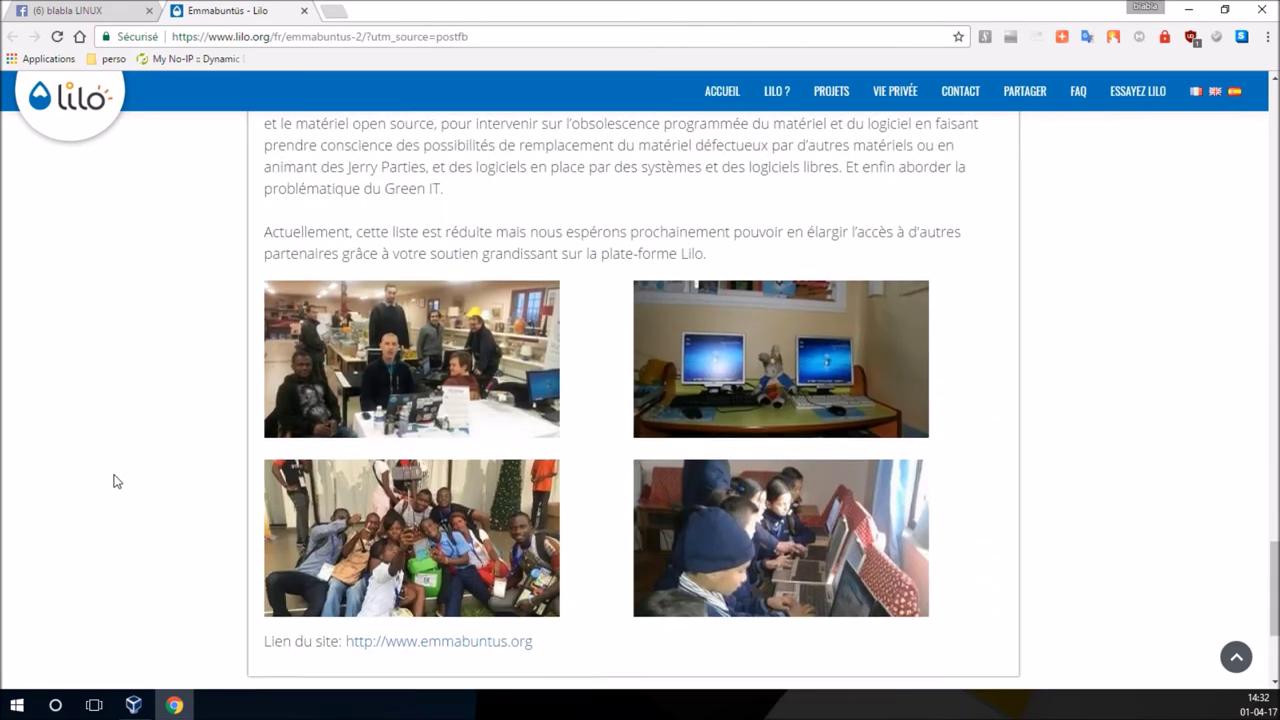
scroll(116, 476, up, 10)
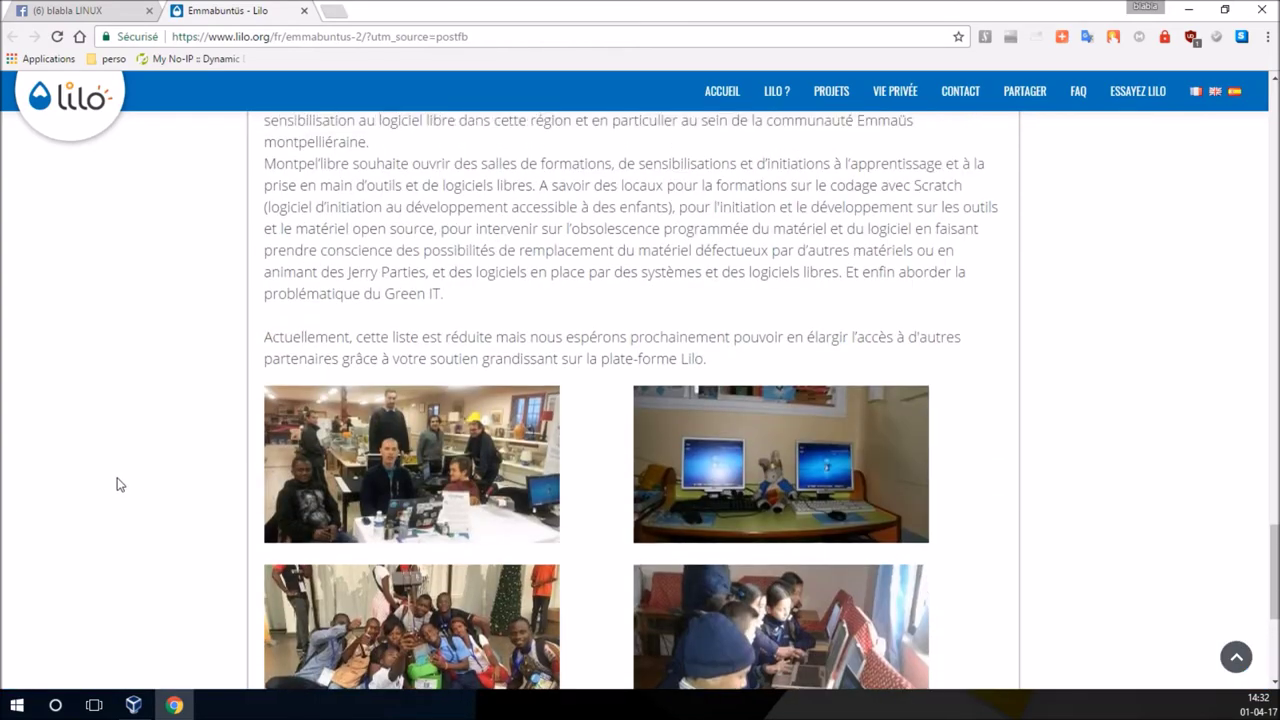
scroll(131, 491, up, 10)
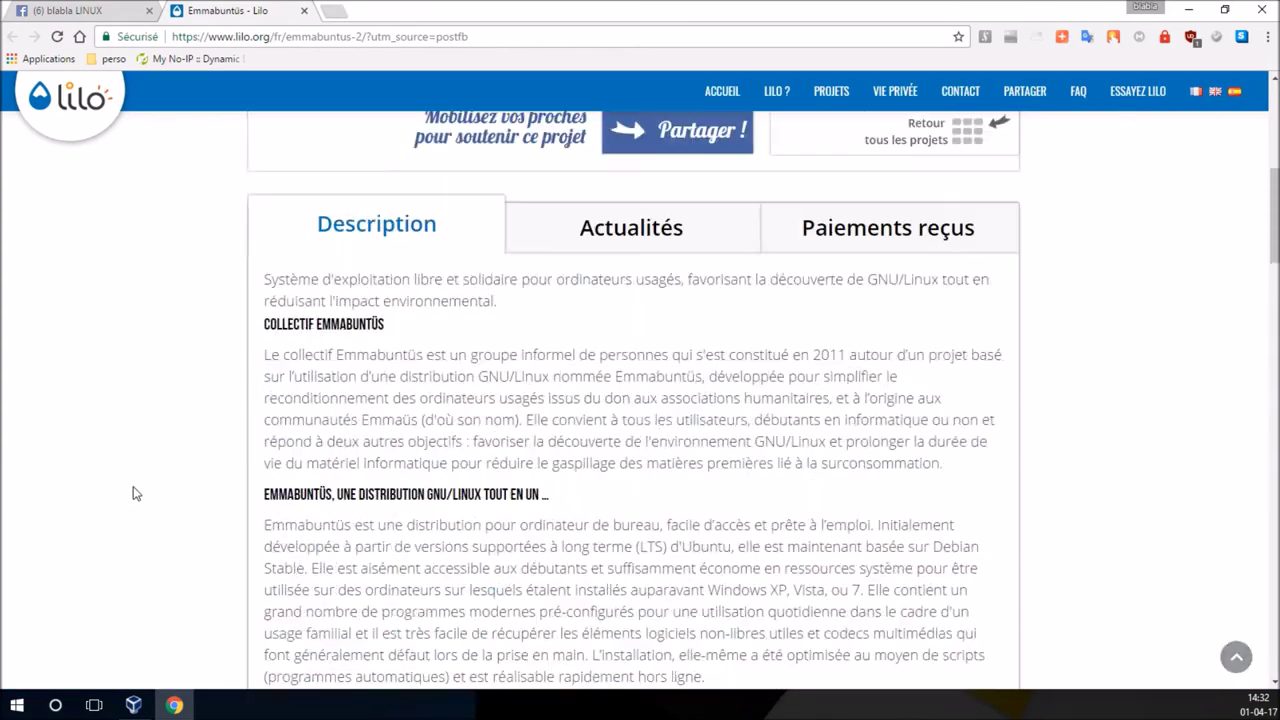
click(304, 10)
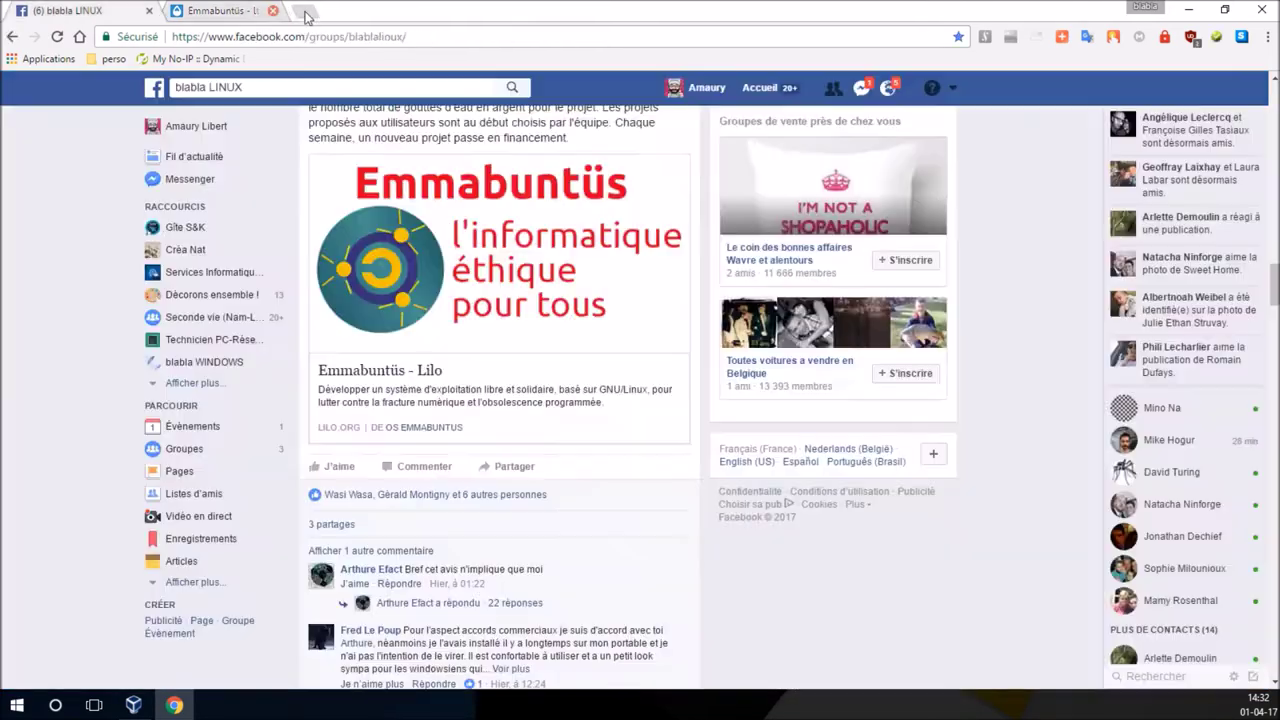
click(79, 36)
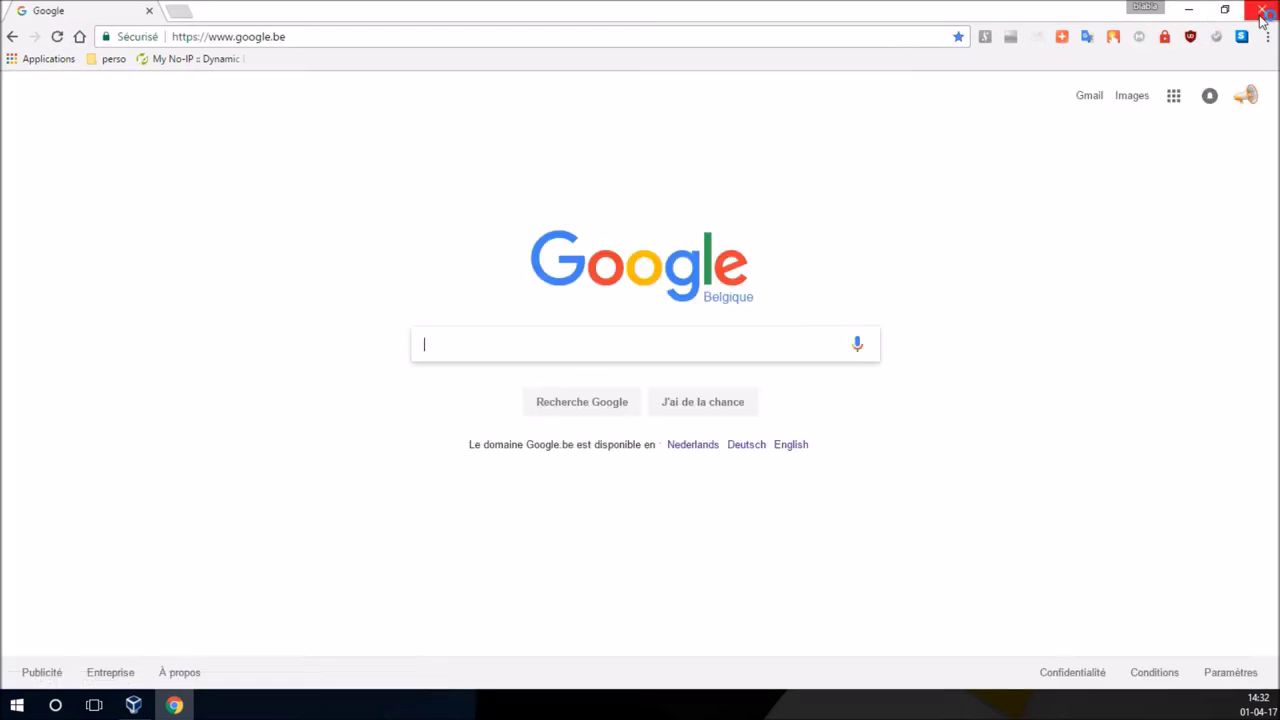
click(1262, 9)
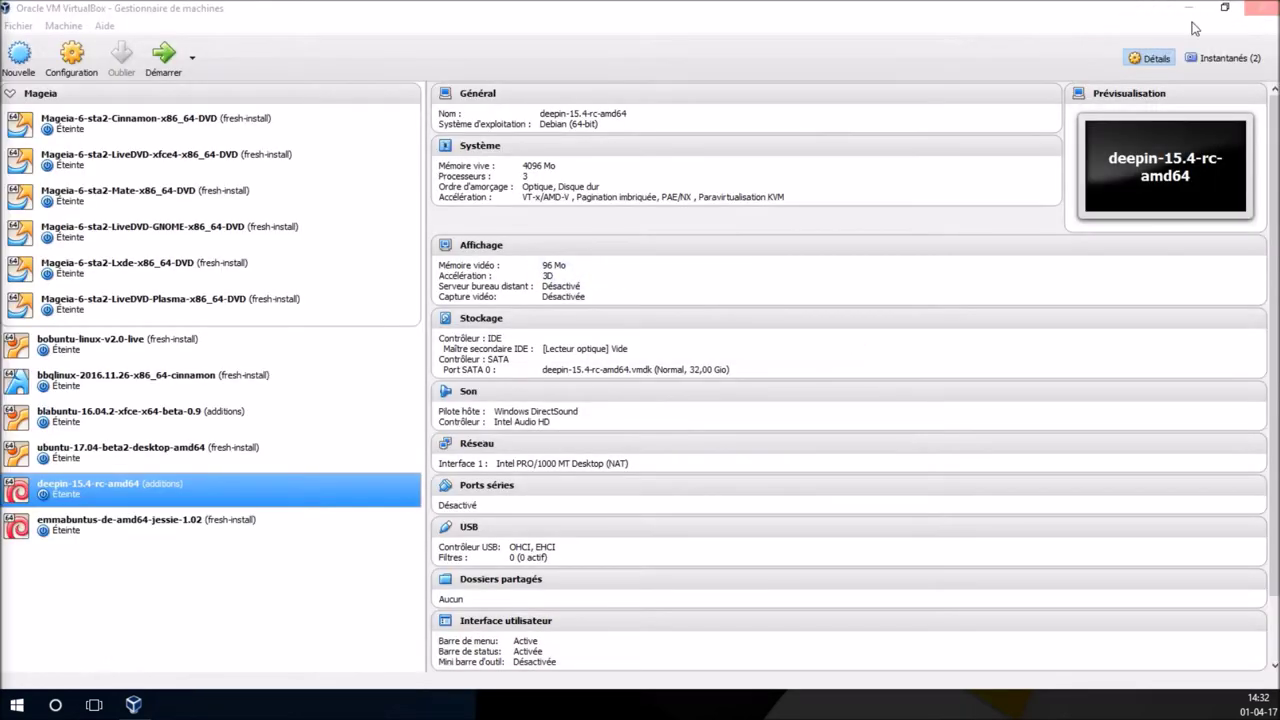
- Start the emmabuntus-de-amd64-jessie-1.02 VM, peek at GRUB's advanced options, then boot the default entry
click(105, 535)
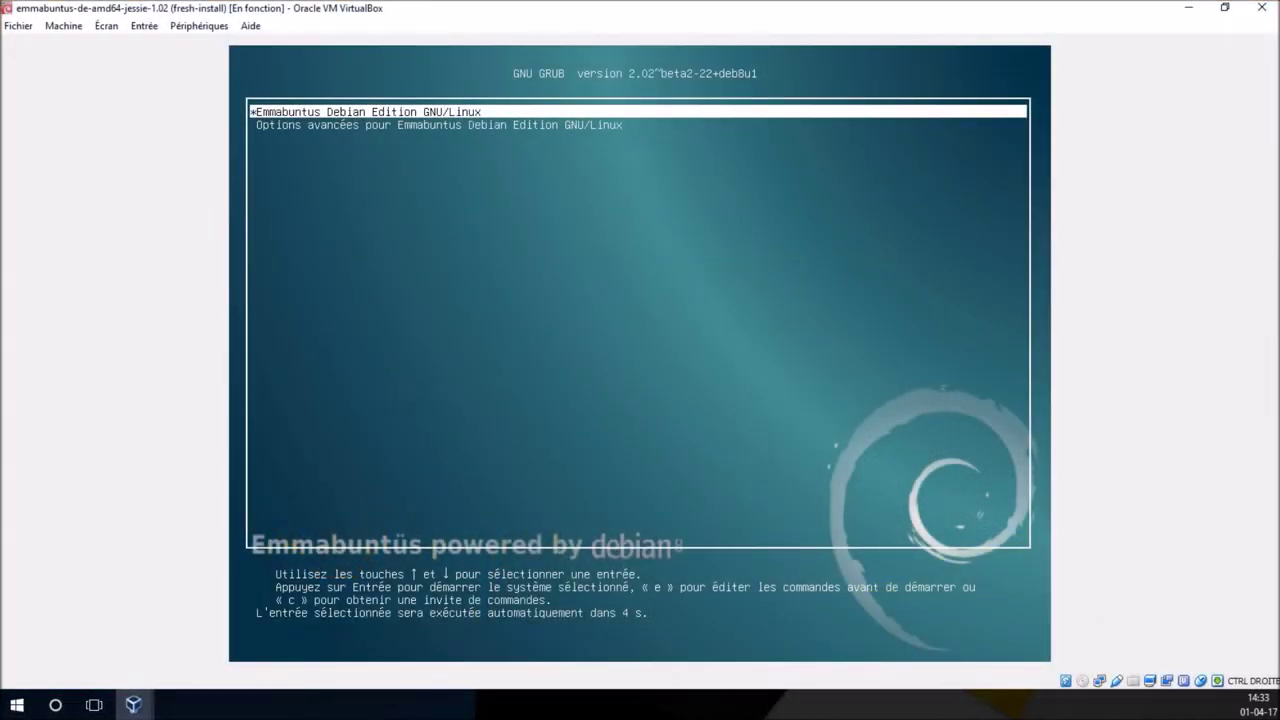
key(Down)
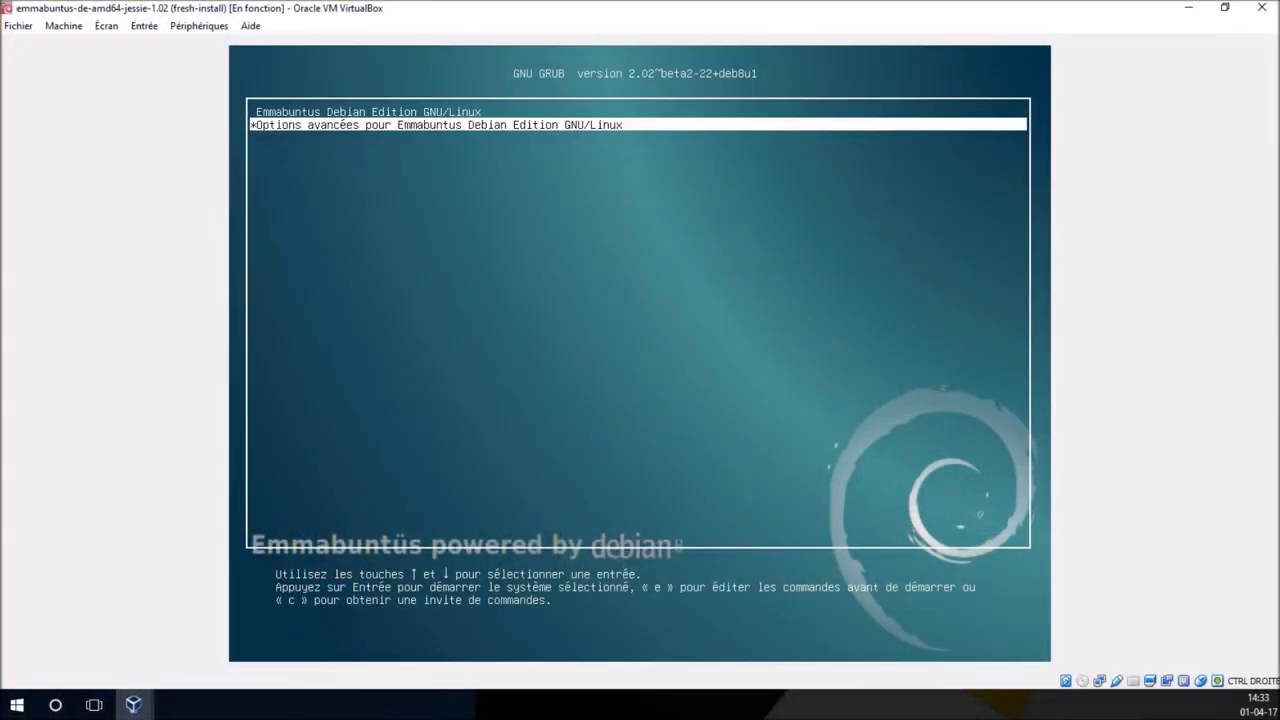
key(Up)
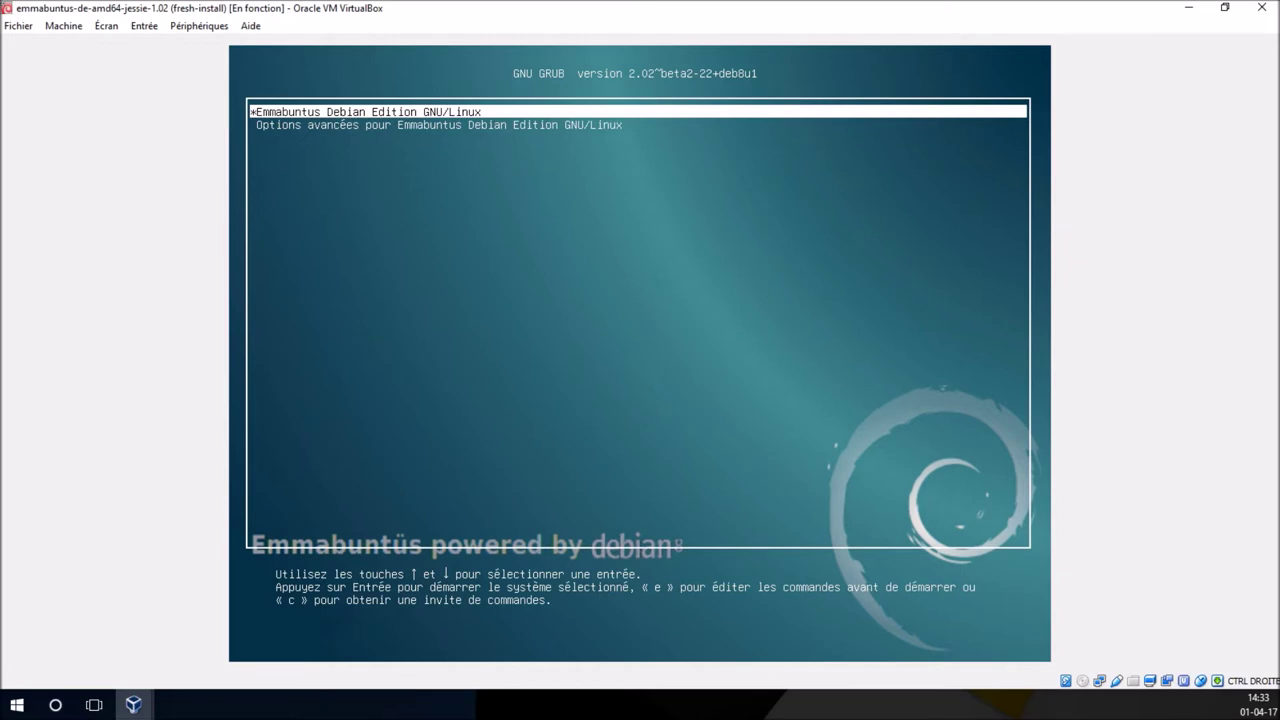
key(Down)
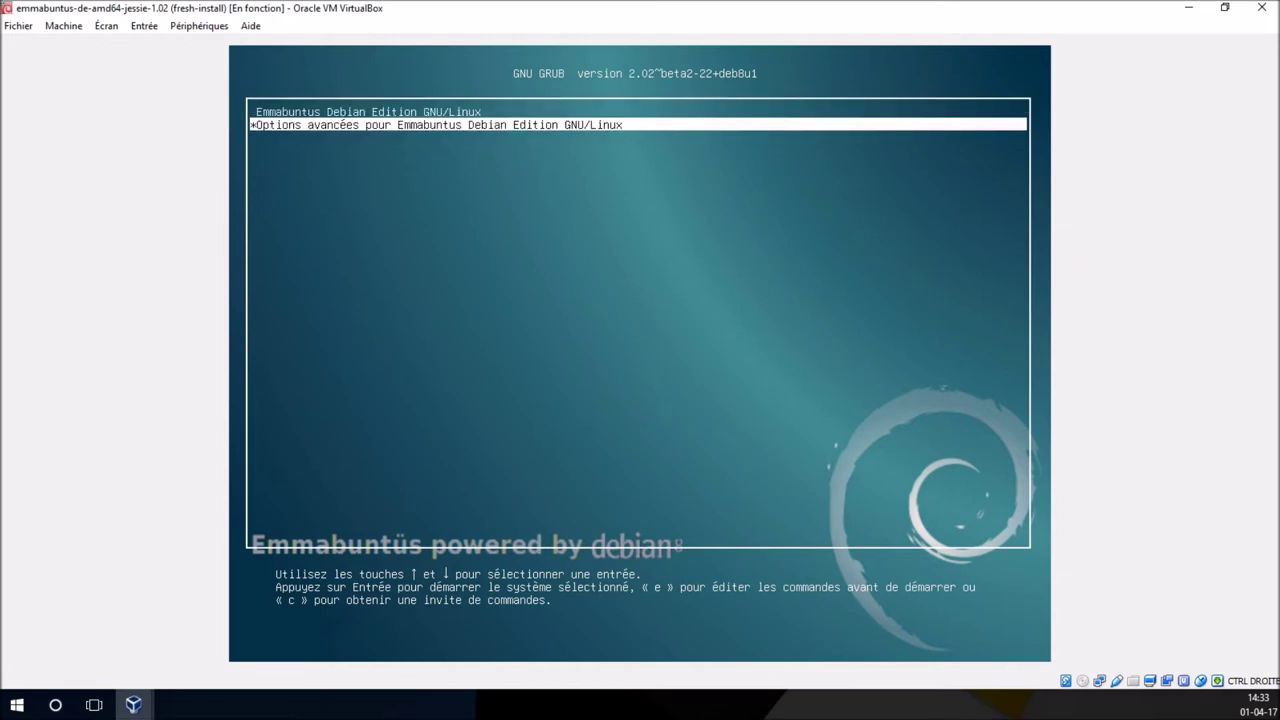
key(Return)
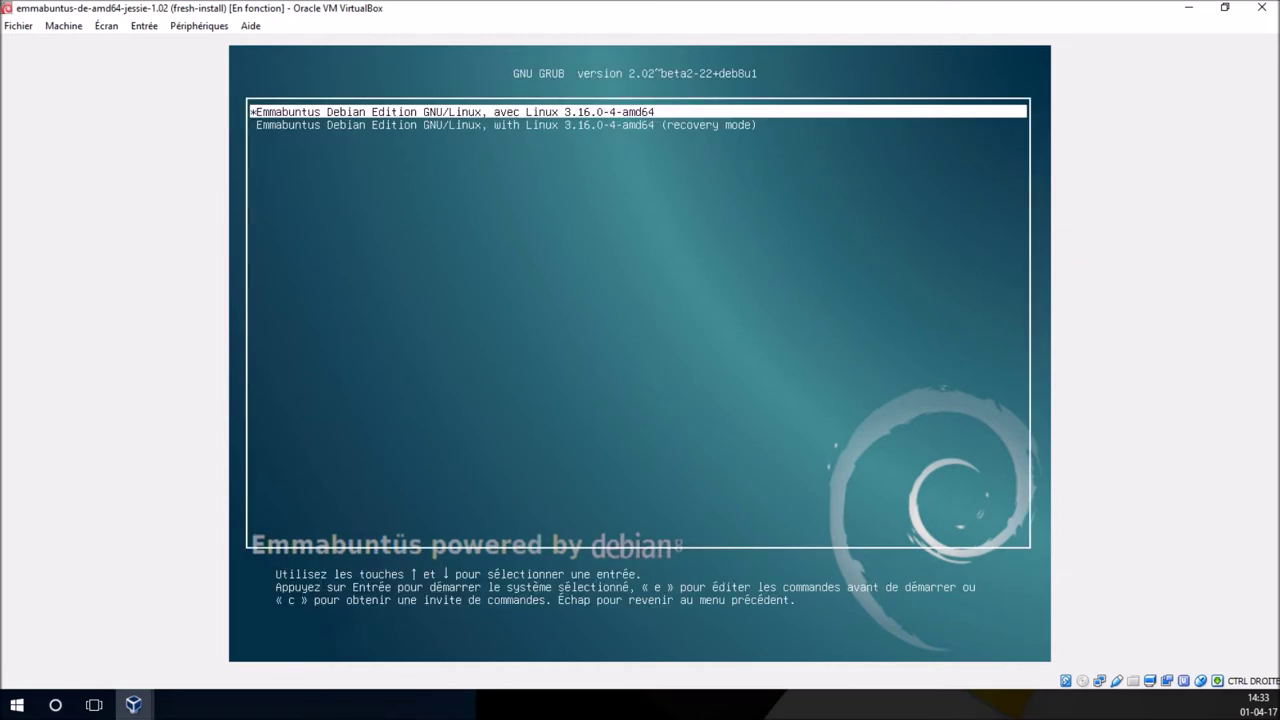
key(Escape)
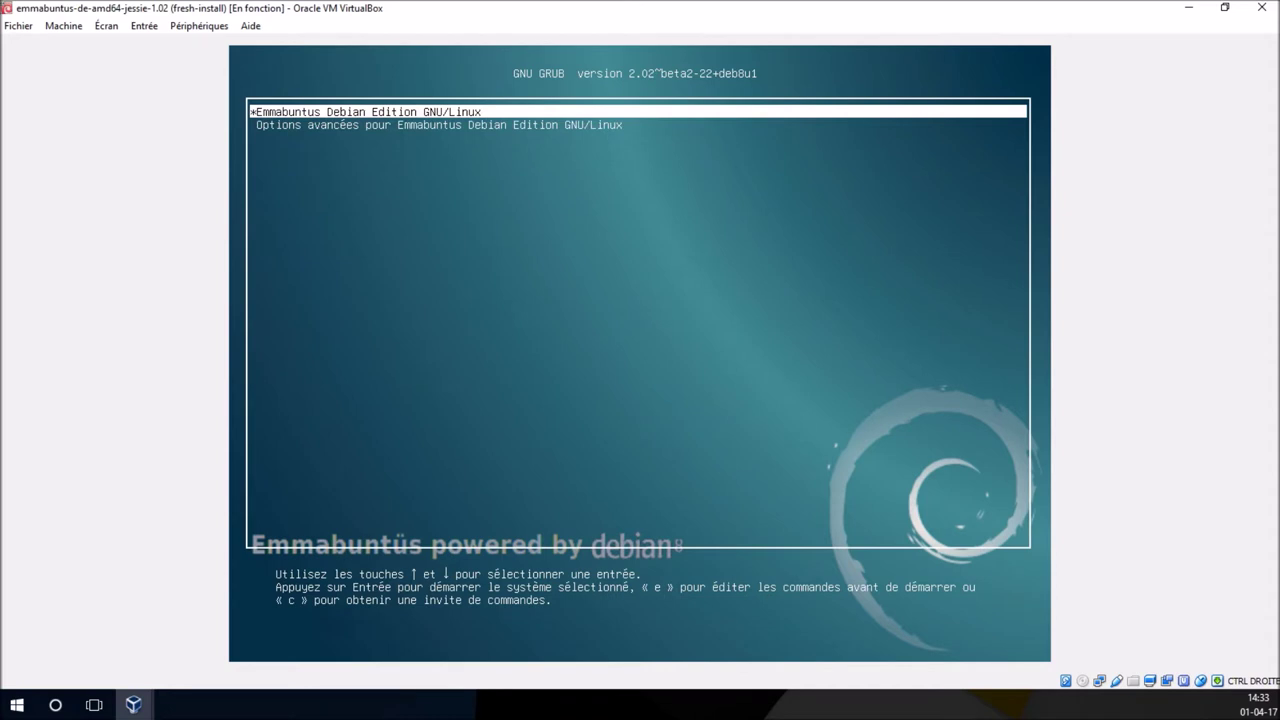
key(Return)
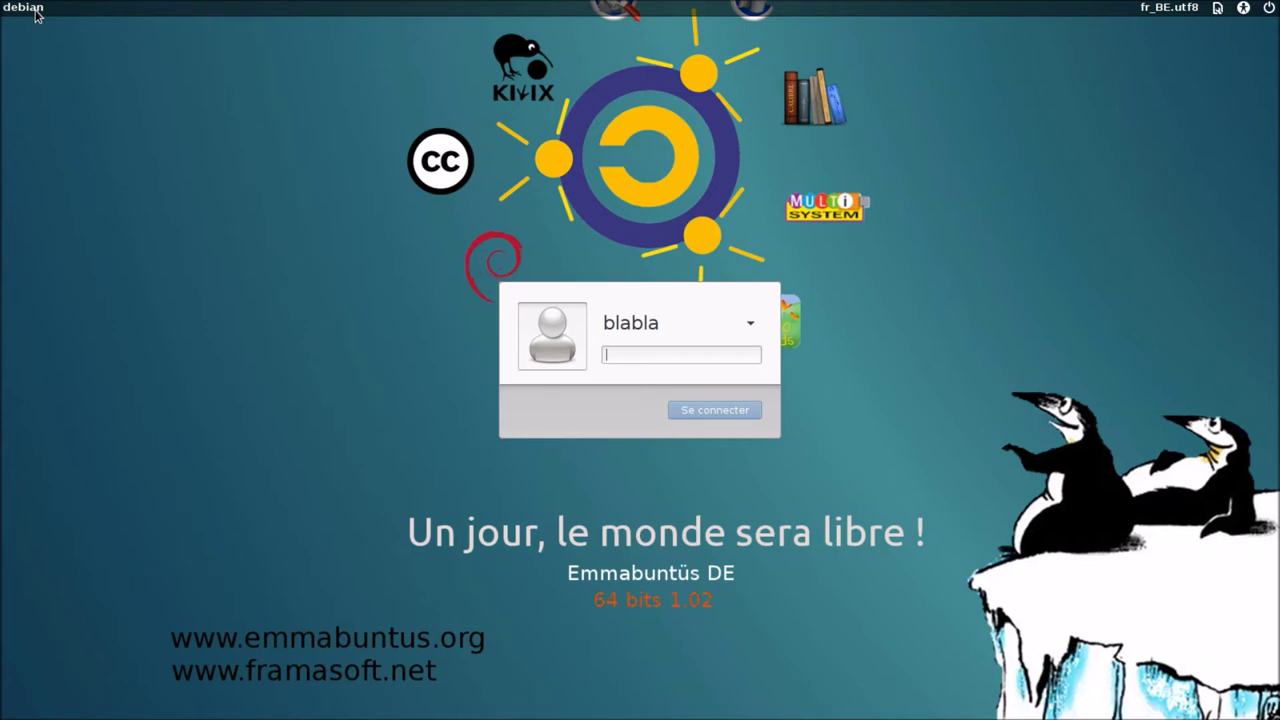
- Inspect the login bar's language, session, accessibility and power menus, closing each one
click(1150, 15)
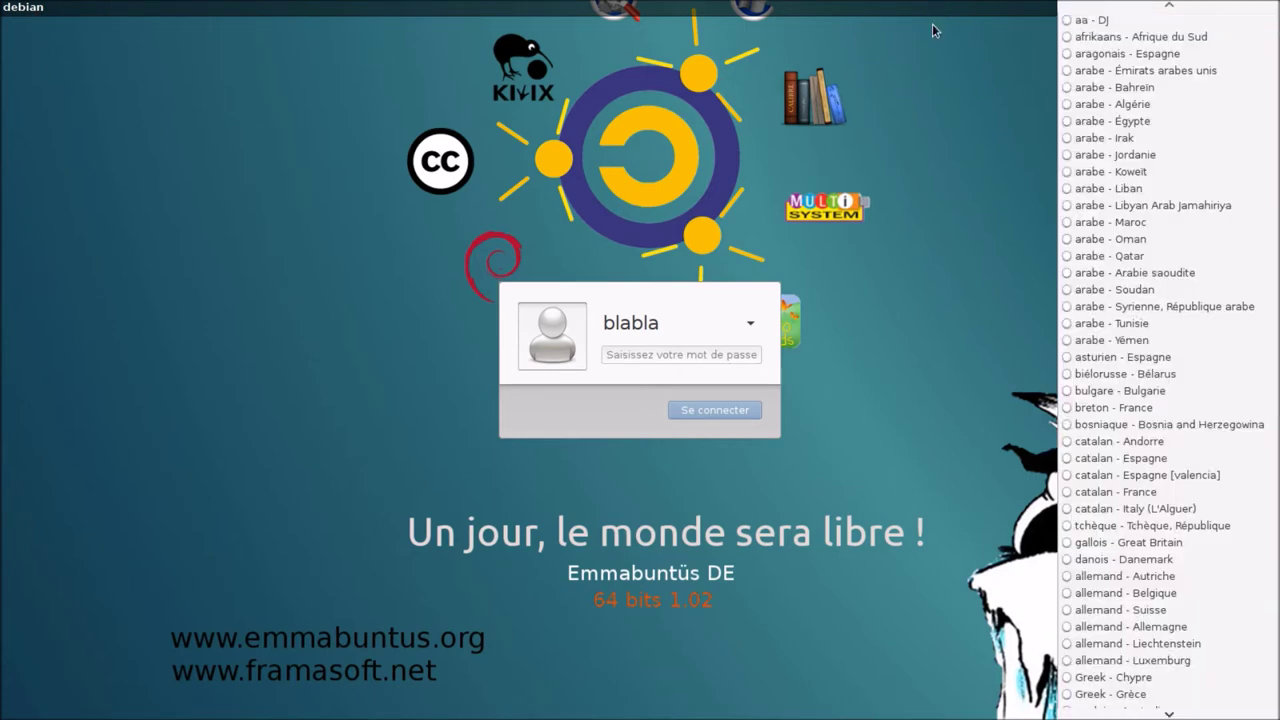
click(935, 30)
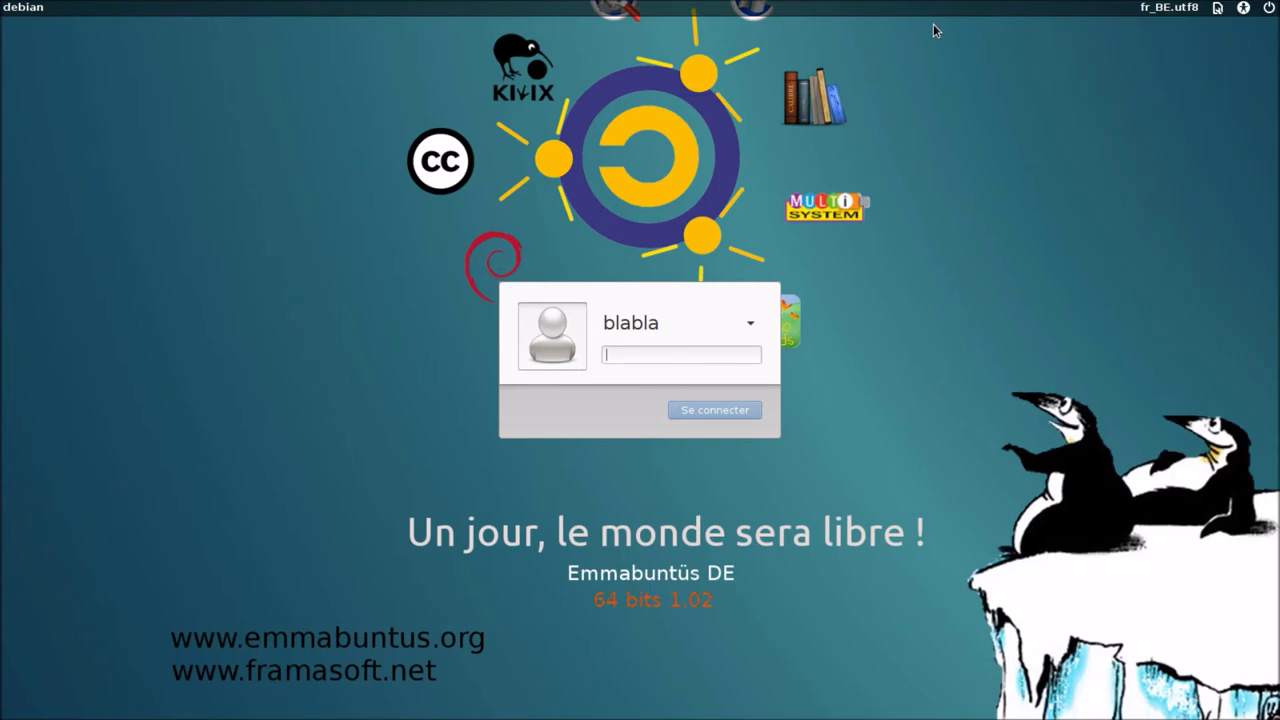
click(1219, 10)
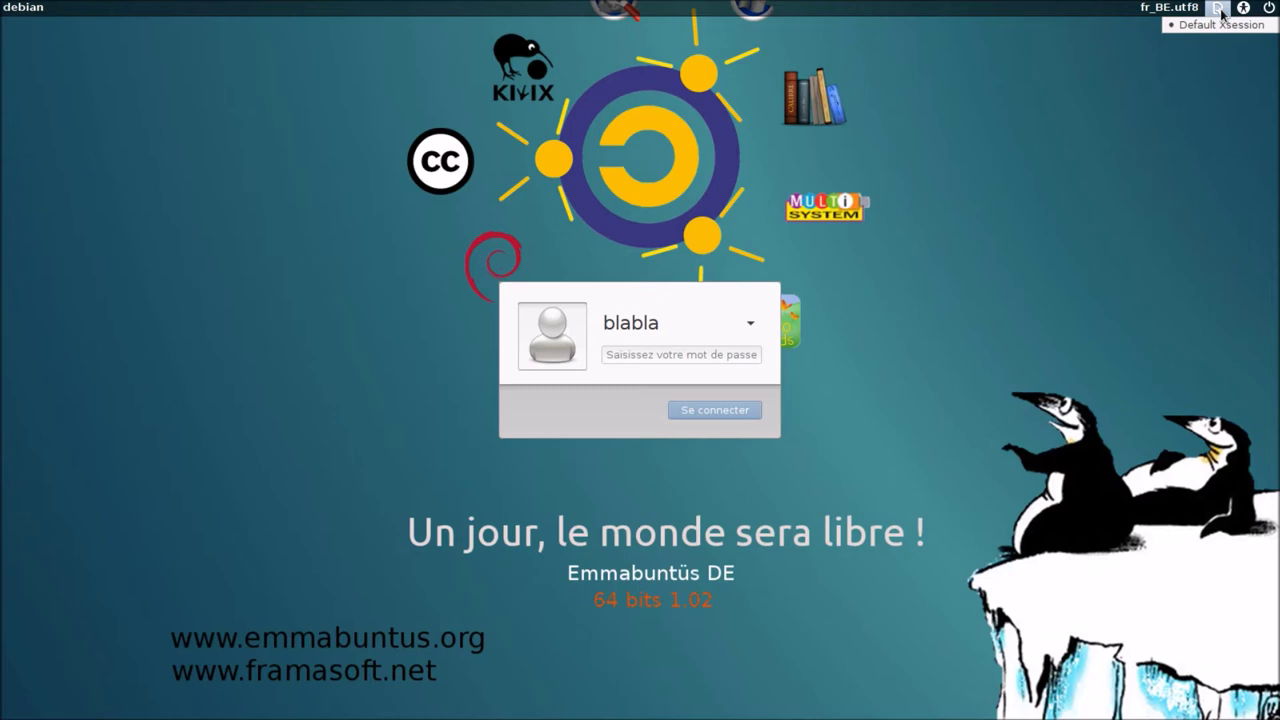
click(1222, 24)
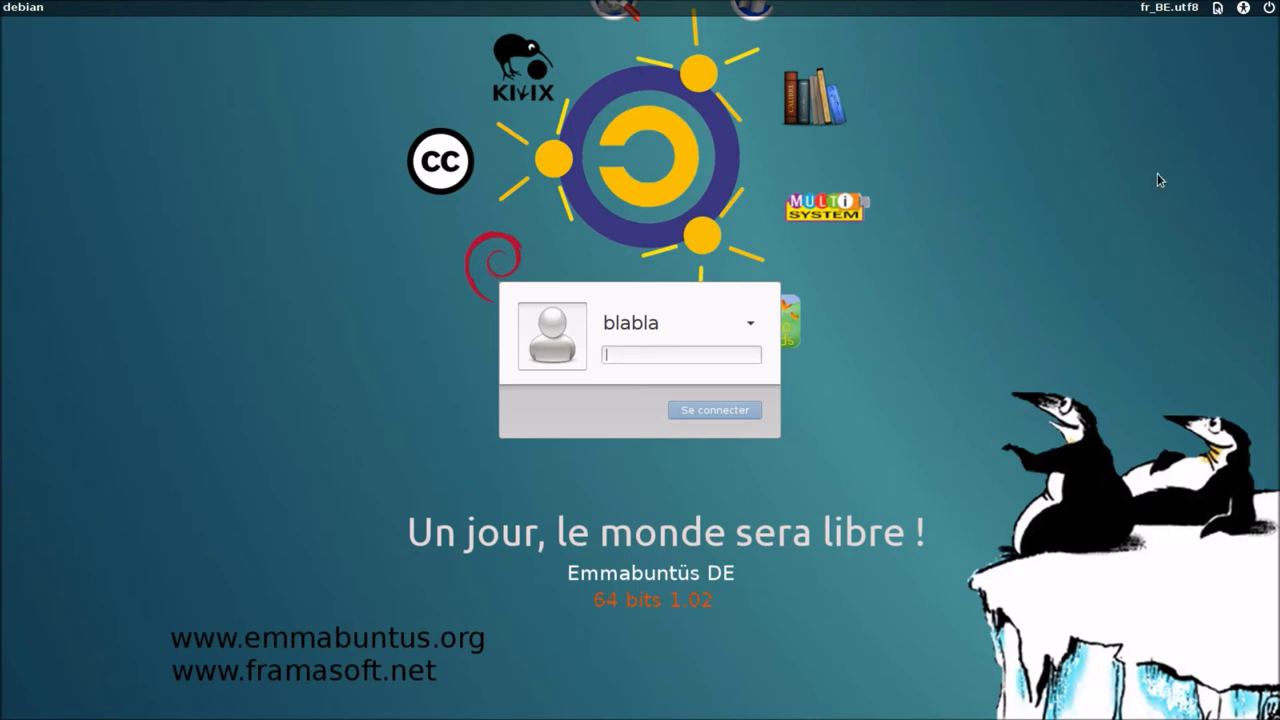
click(1246, 10)
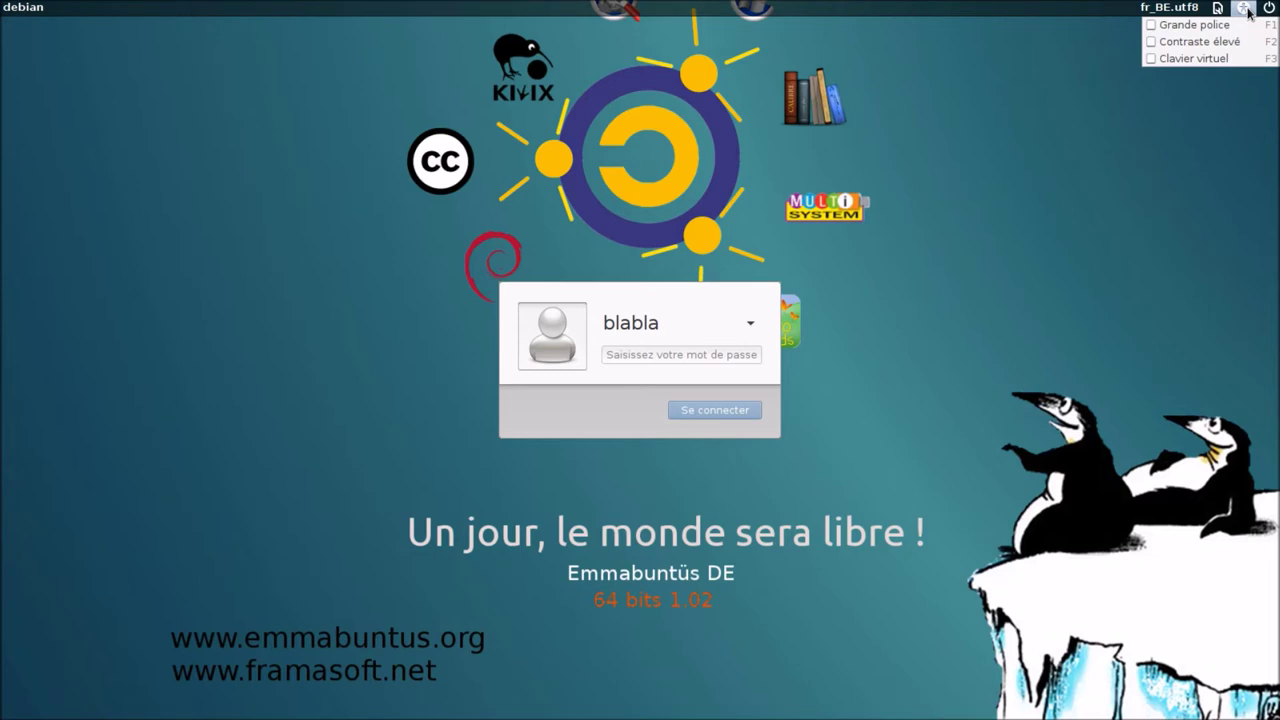
click(1247, 11)
click(1267, 14)
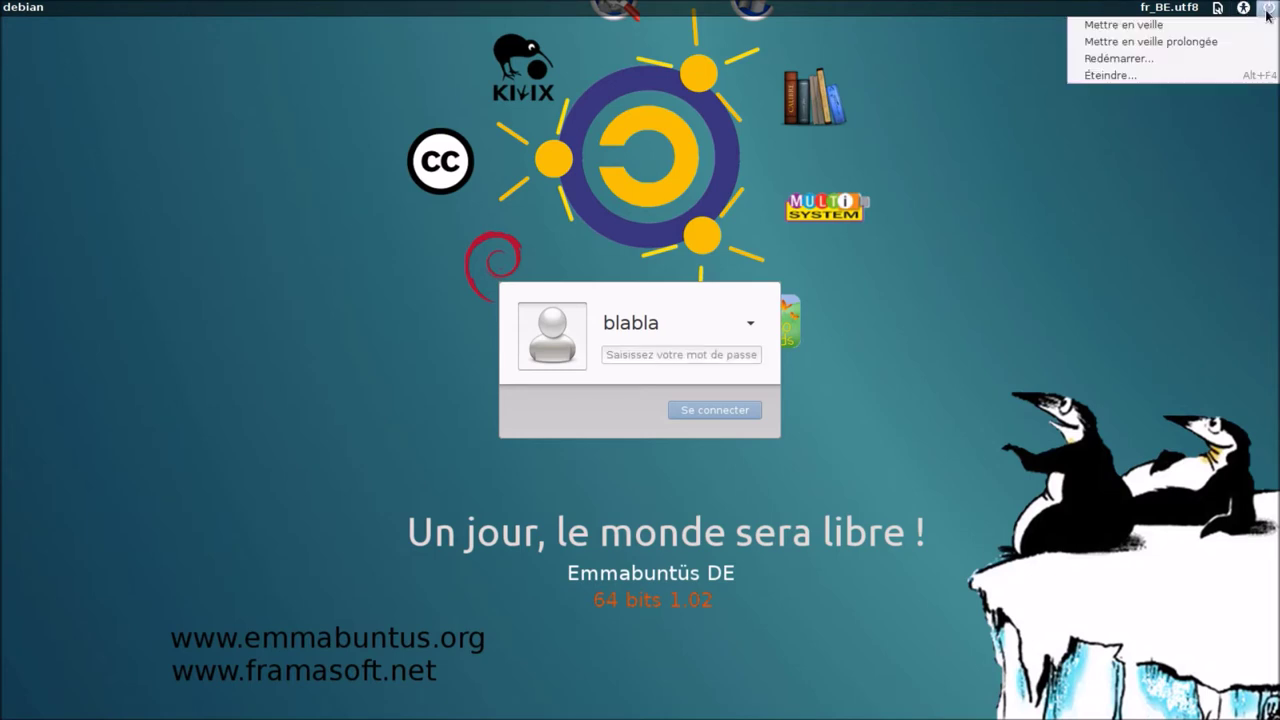
click(962, 248)
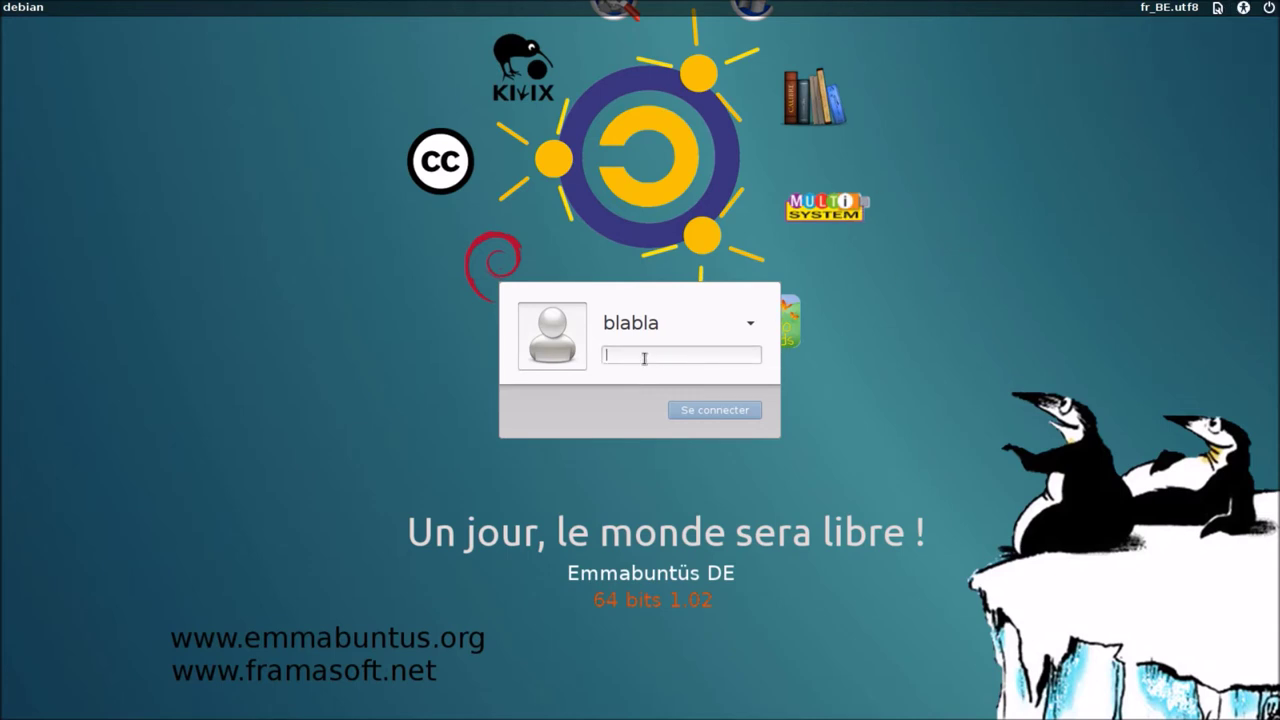
- Enter the account password, correcting a typo, and log in
text(***)
key(BackSpace)
key(BackSpace)
key(BackSpace)
text(******)
key(Return)
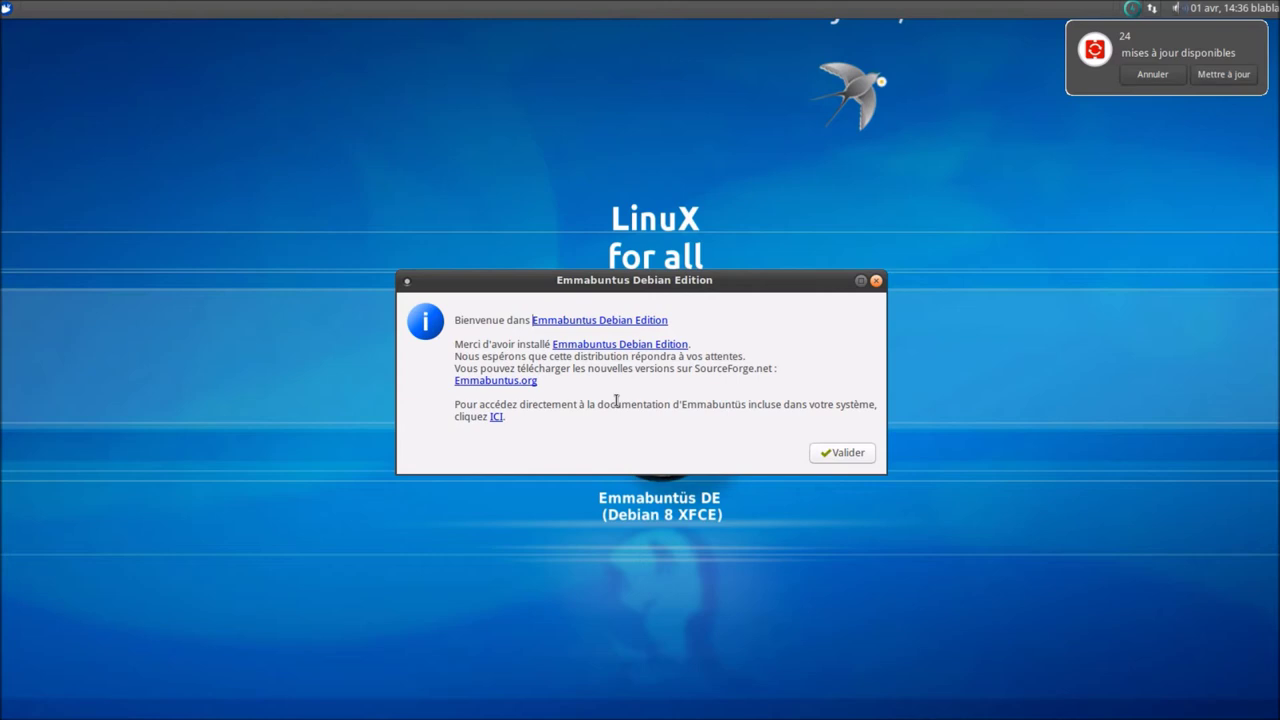
- Dismiss the welcome message, decline gSpeech at startup, and choose the Whisker application menu
key(Return)
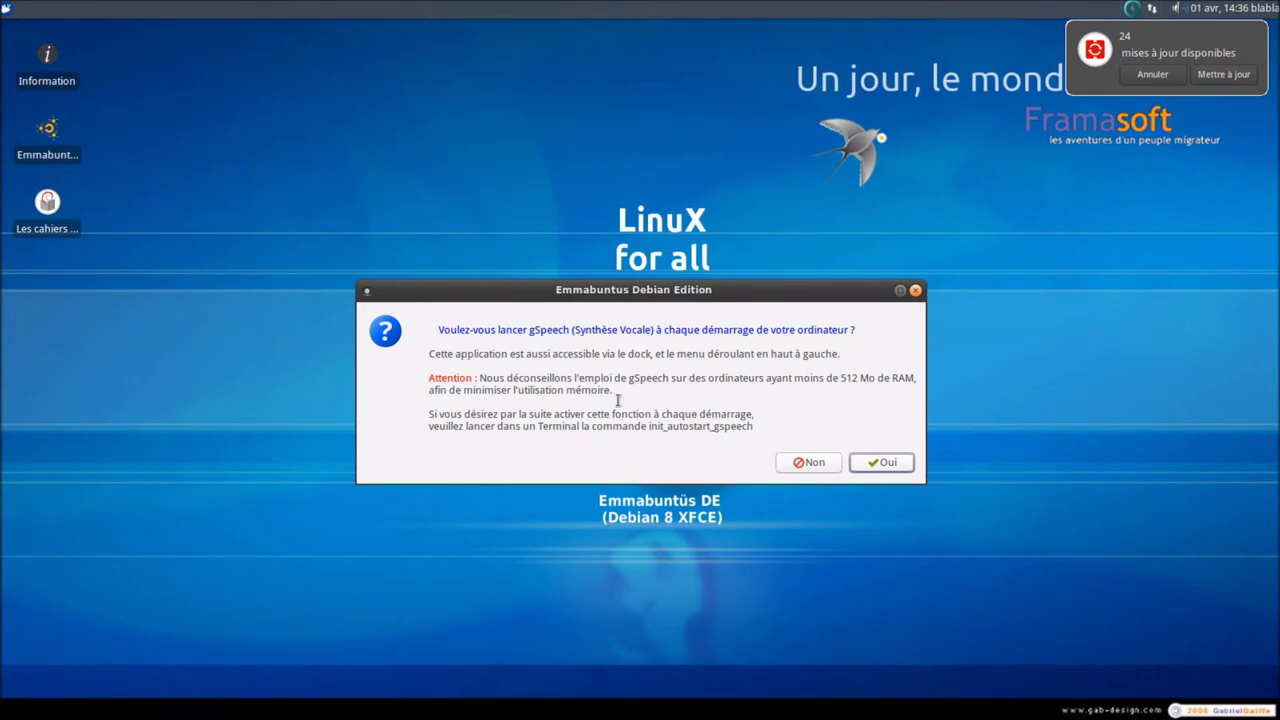
click(800, 464)
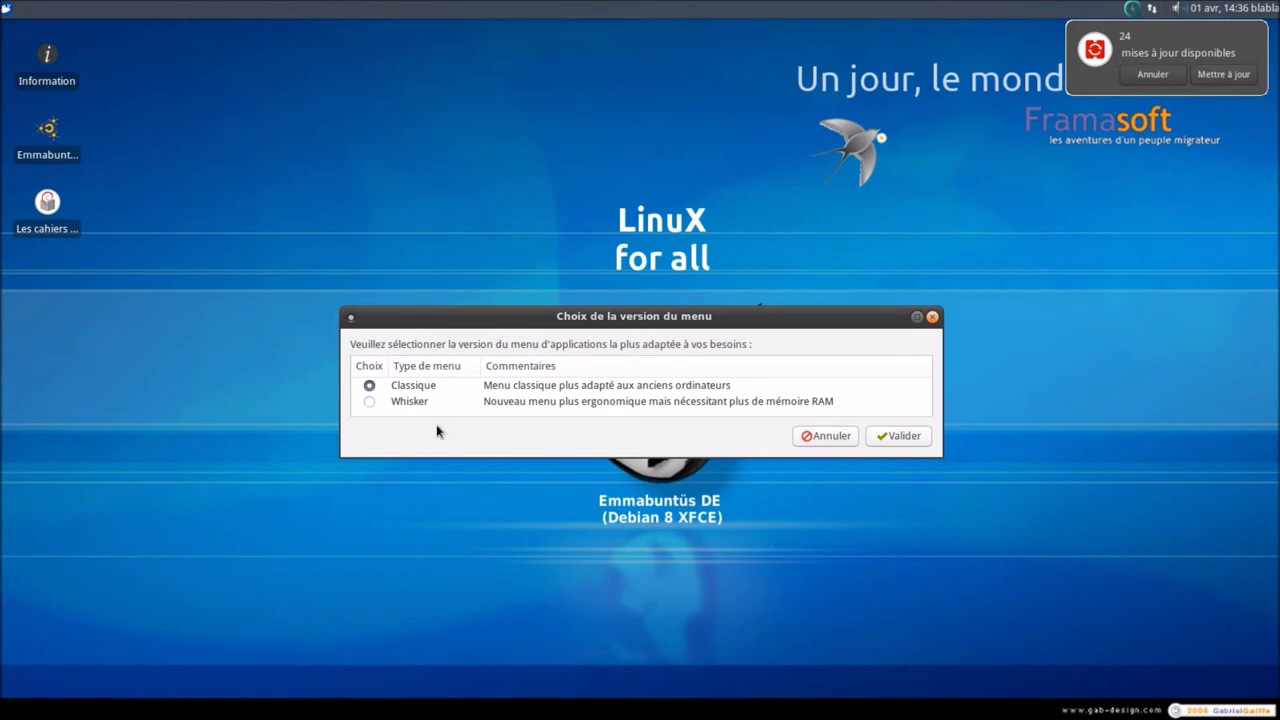
click(8, 15)
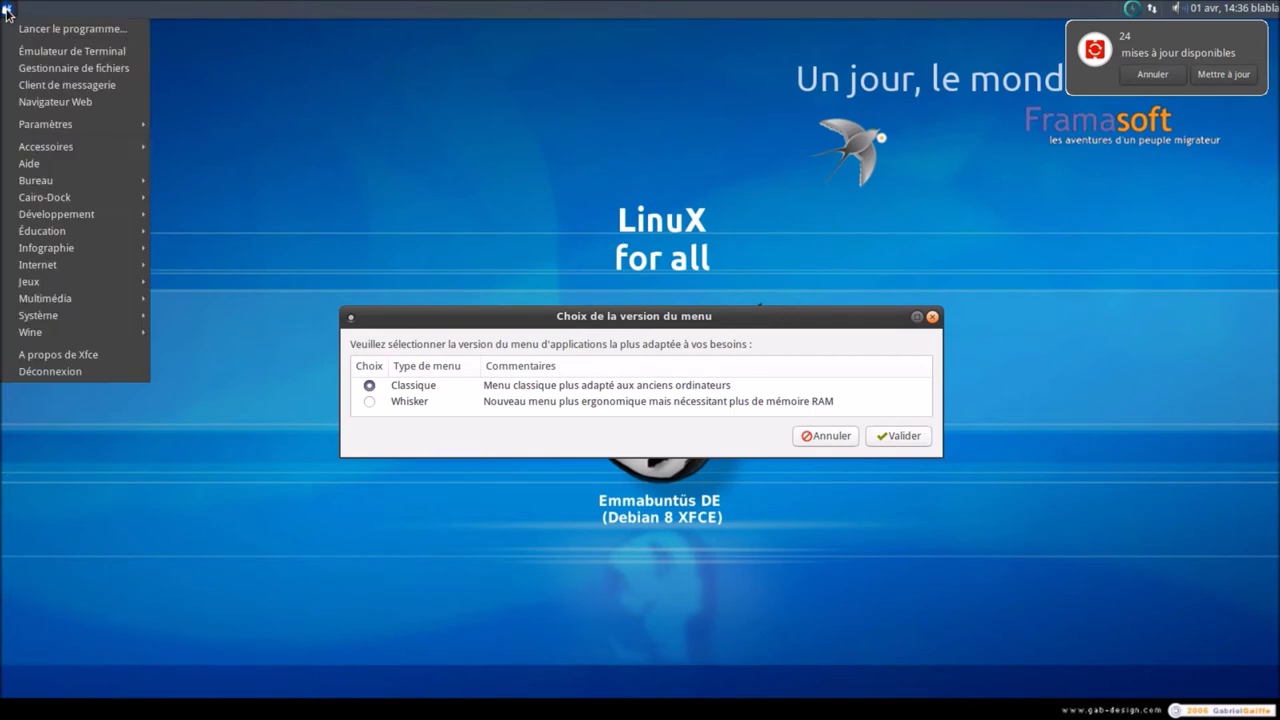
key(Escape)
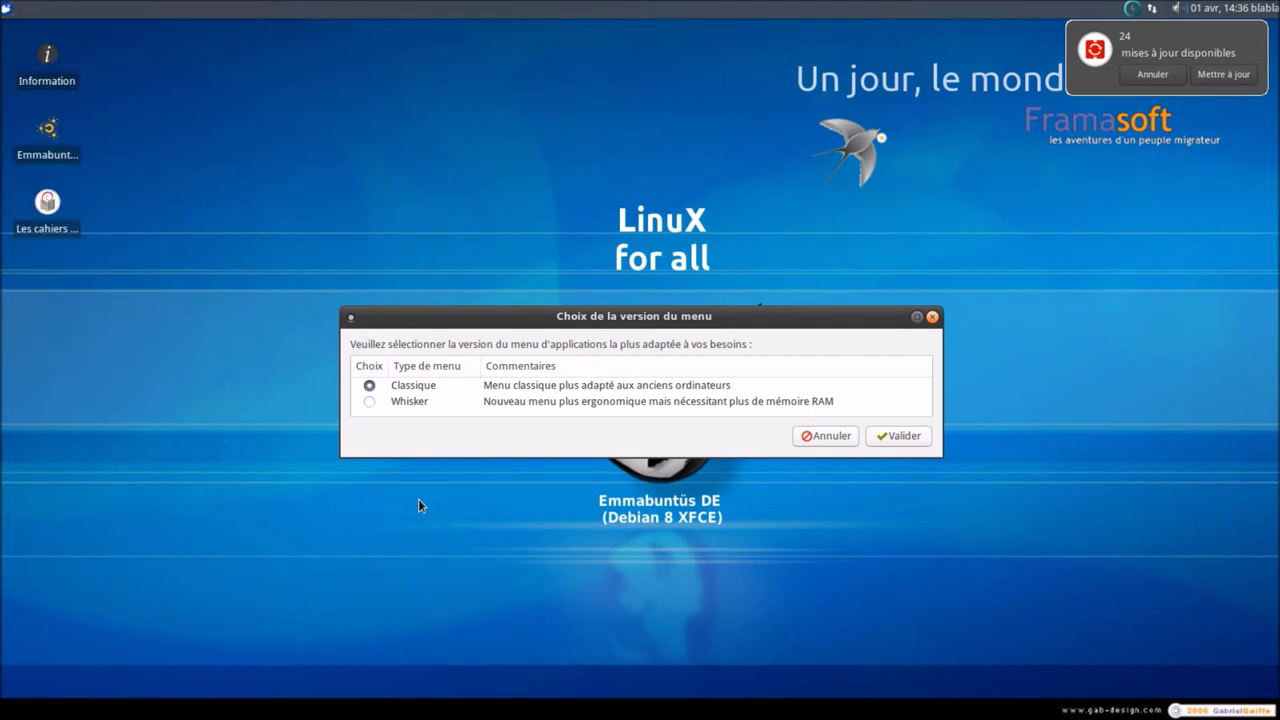
click(370, 402)
click(899, 436)
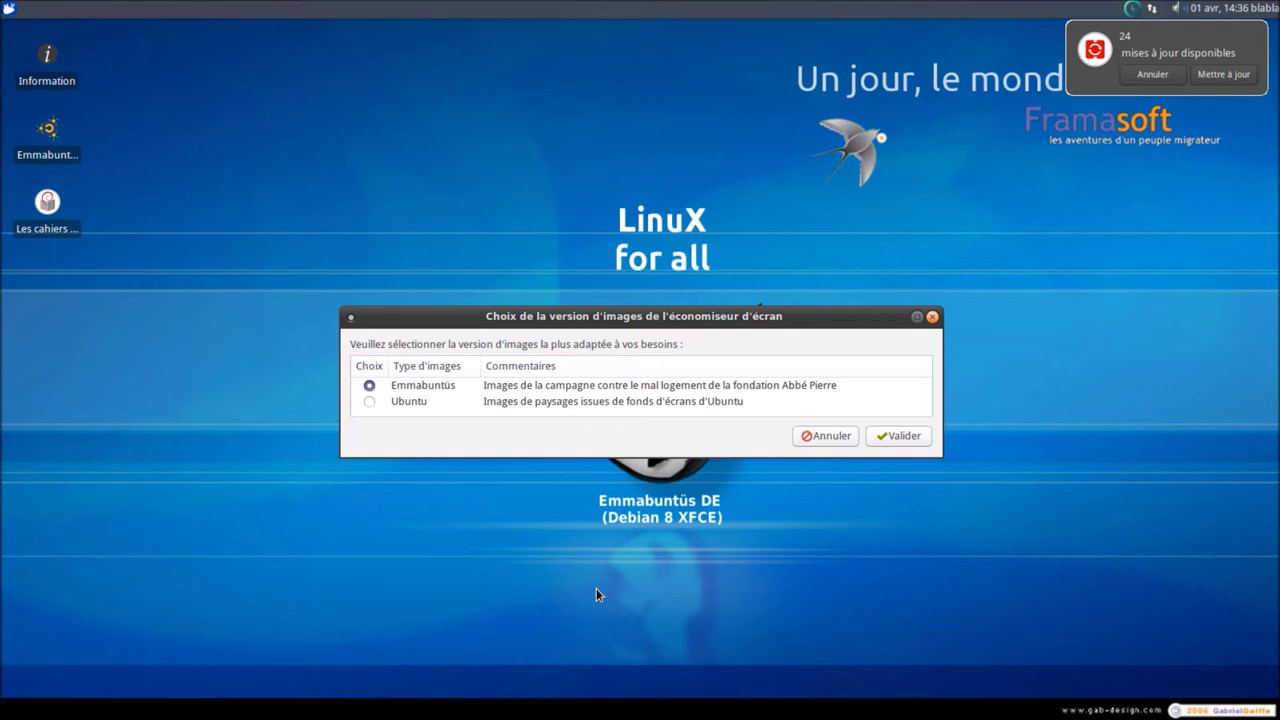
- Reposition the screensaver images dialog and confirm the Ubuntu landscape image set
drag(614, 318, 652, 352)
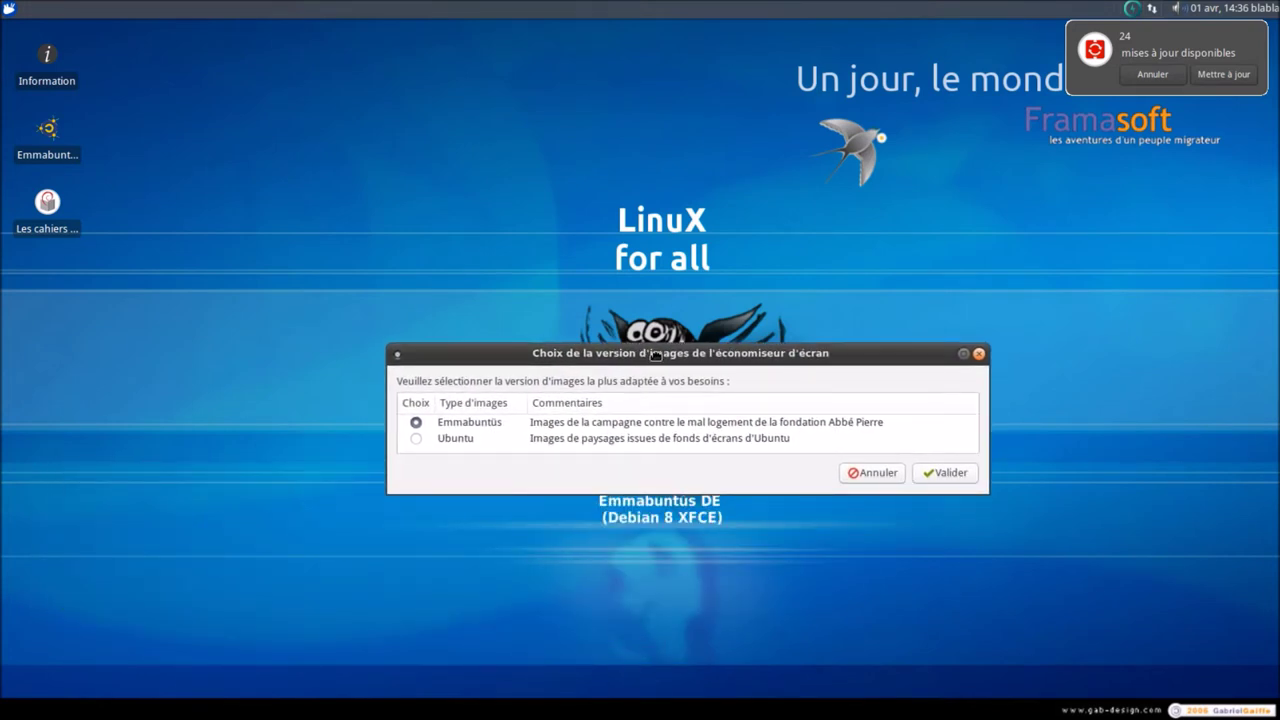
drag(655, 354, 653, 388)
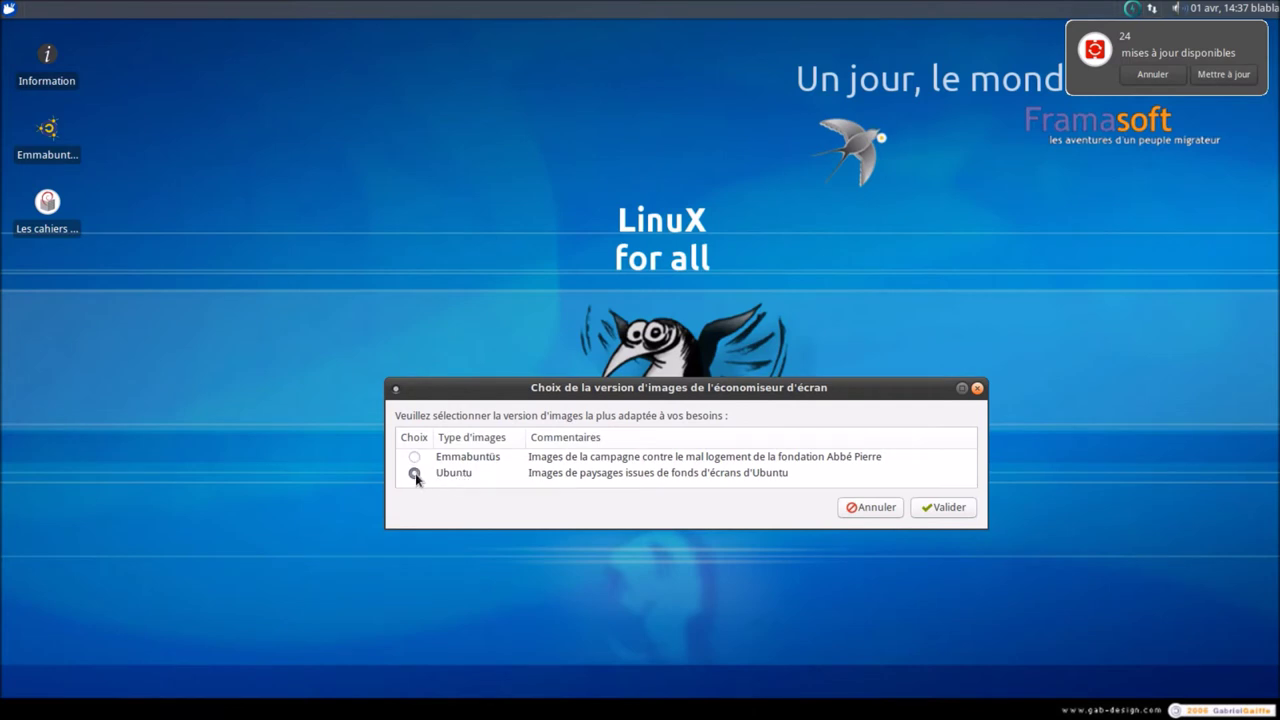
click(969, 506)
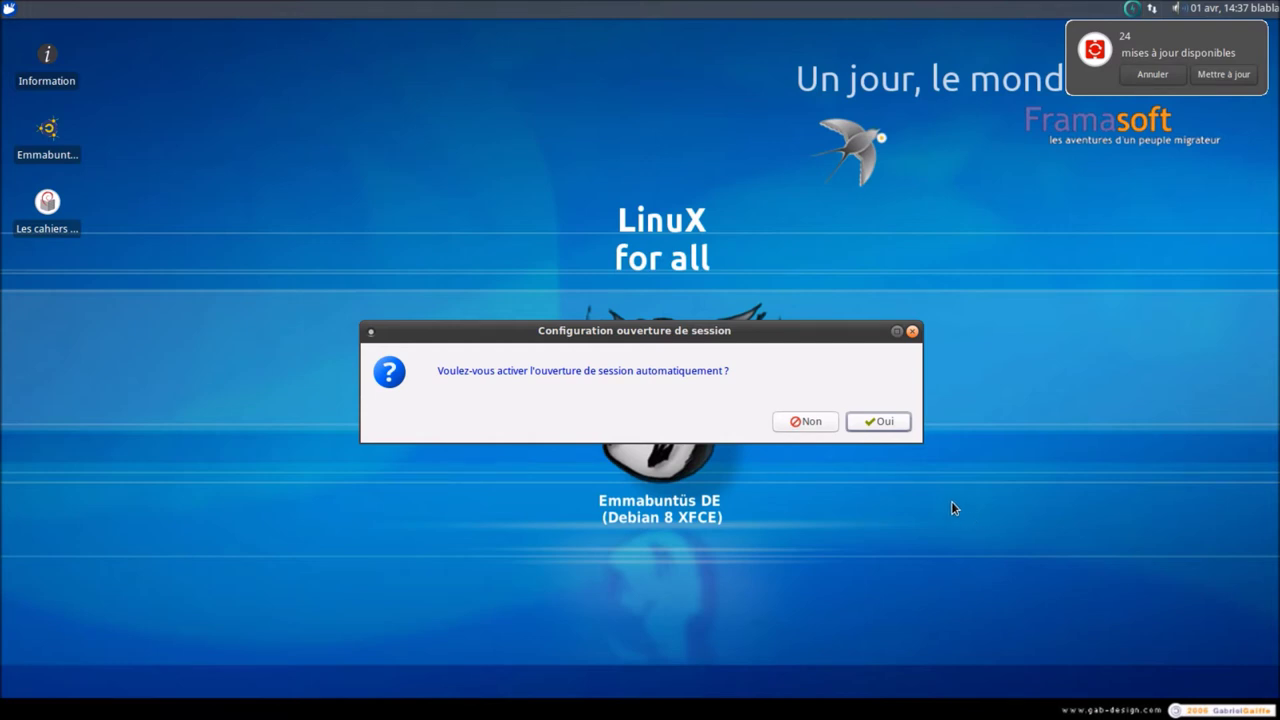
- Answer Oui to automatic login, enabling the dock and locking it, then pick the Complète dock
click(885, 424)
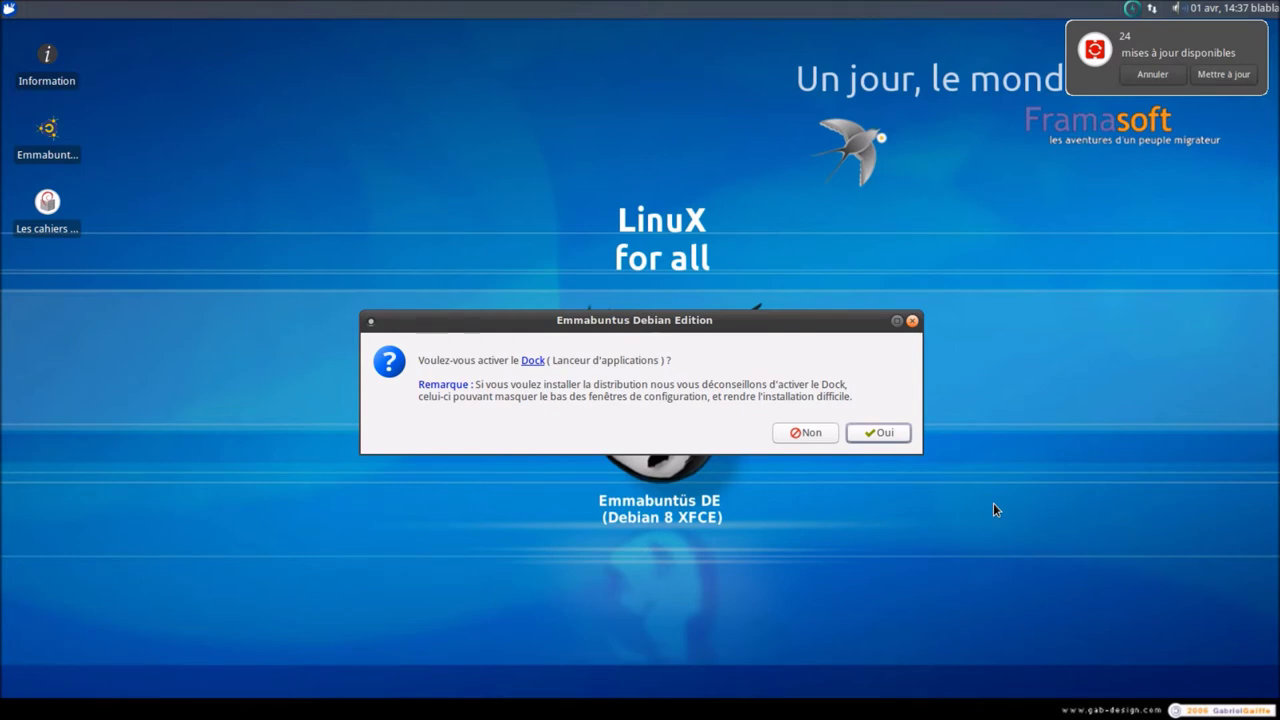
click(900, 435)
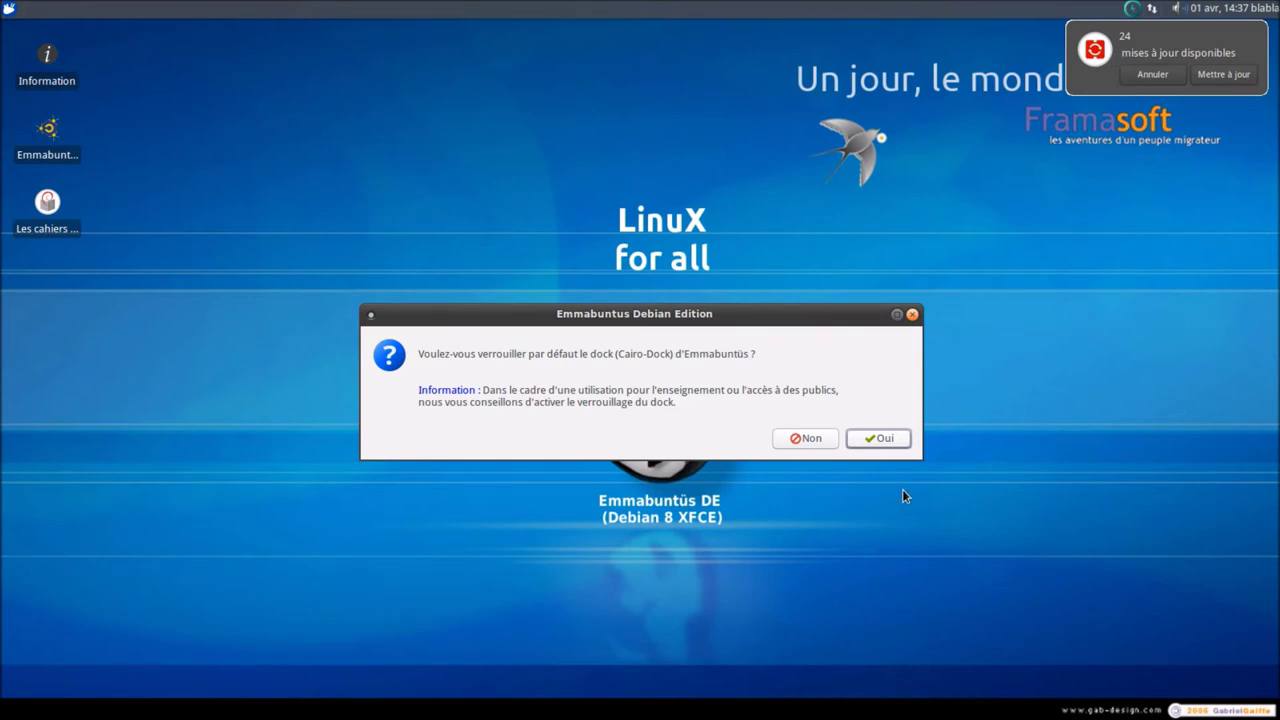
click(886, 439)
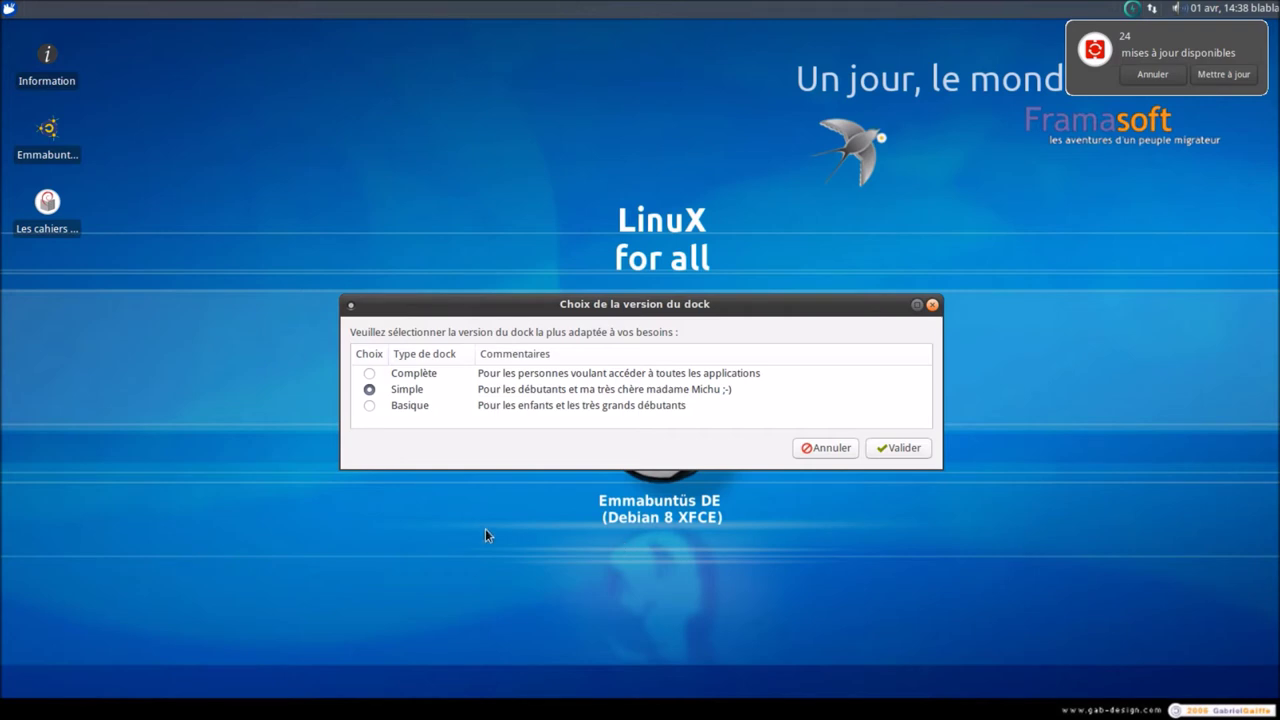
click(368, 374)
- Confirm the dock choice, accept non-free software, and tick Freshplayer Flash, Pepper Flash and Codecs
click(903, 447)
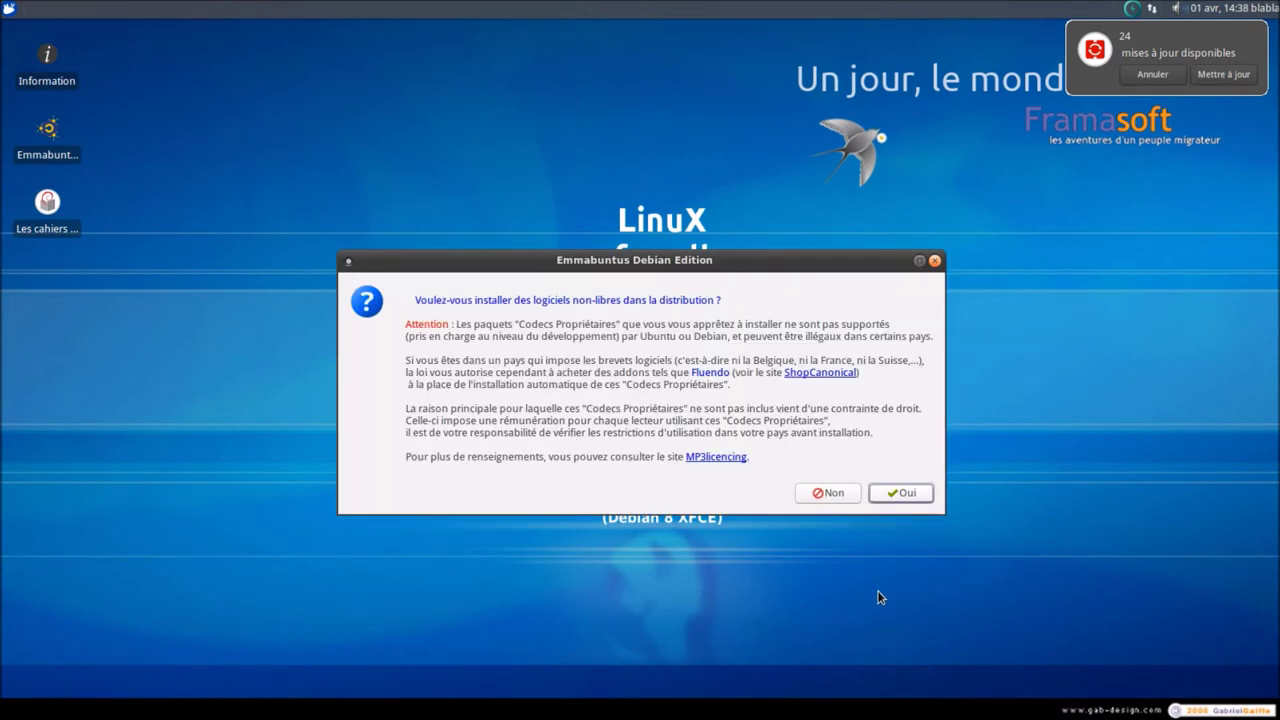
click(900, 493)
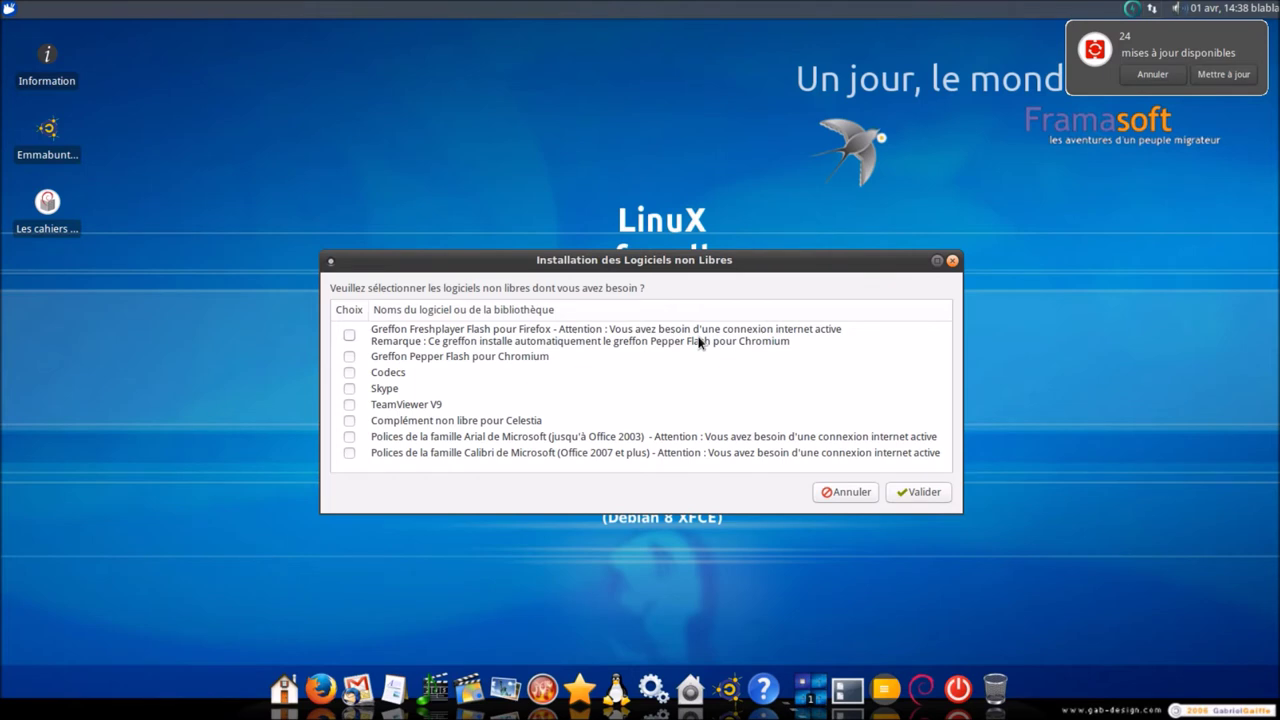
click(349, 336)
click(349, 356)
click(349, 374)
- Launch the non-free software installation and authorise it with the administrator password
click(915, 492)
text(•••••)
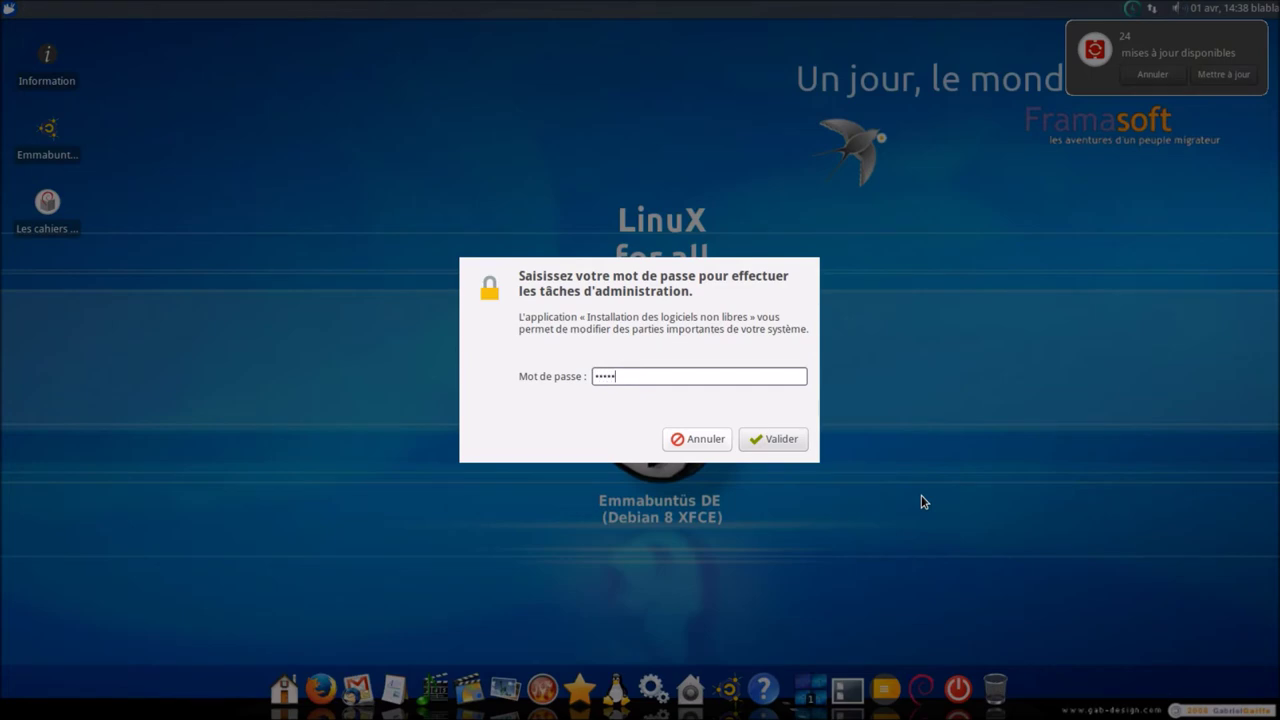
key(Return)
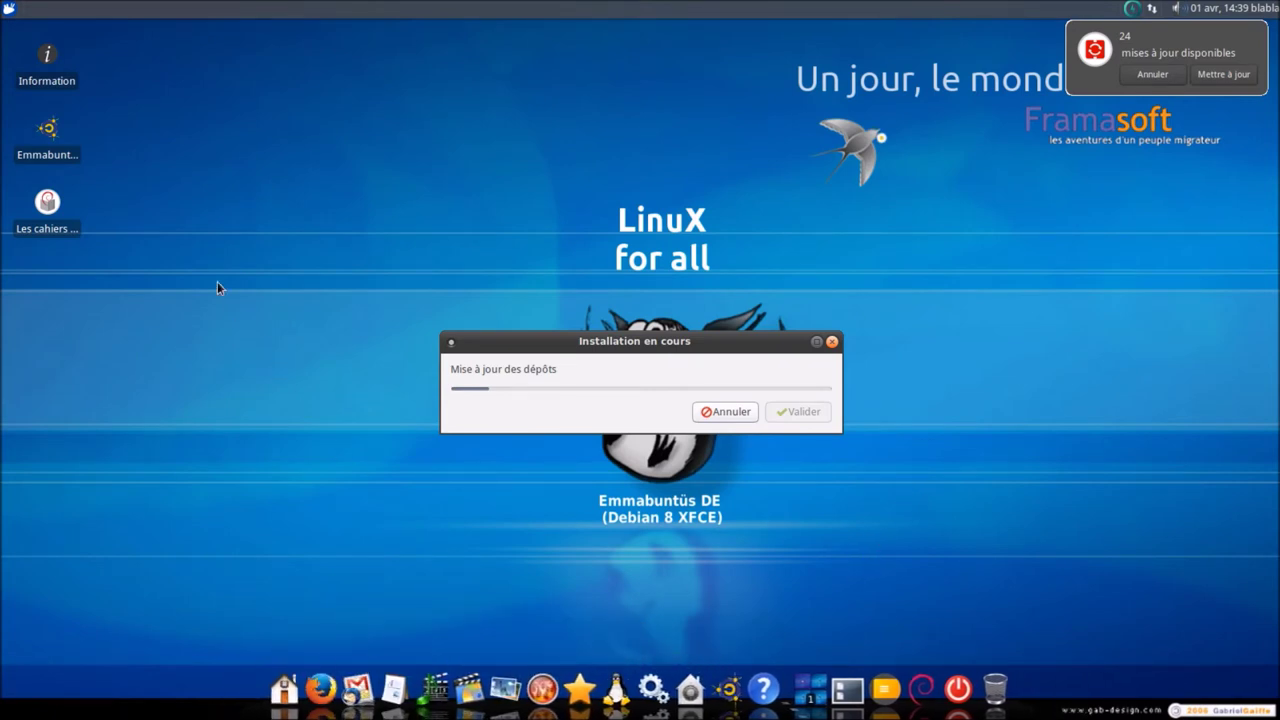
click(10, 12)
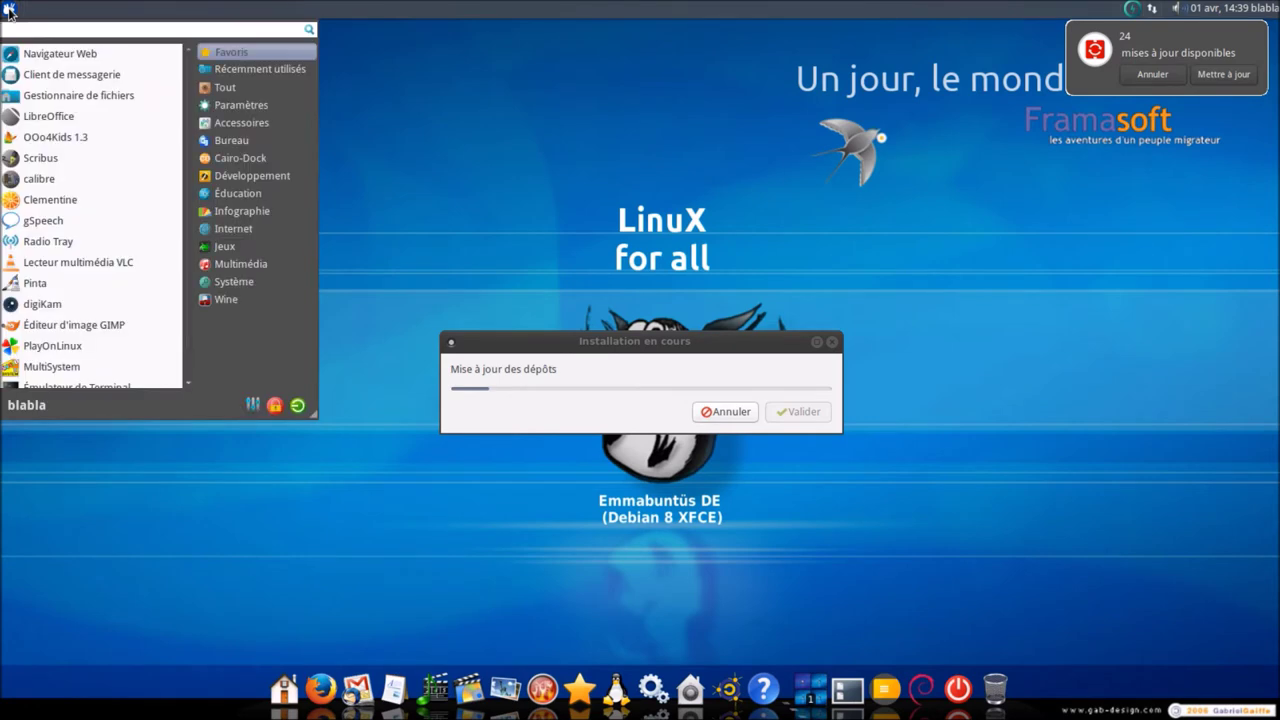
click(10, 12)
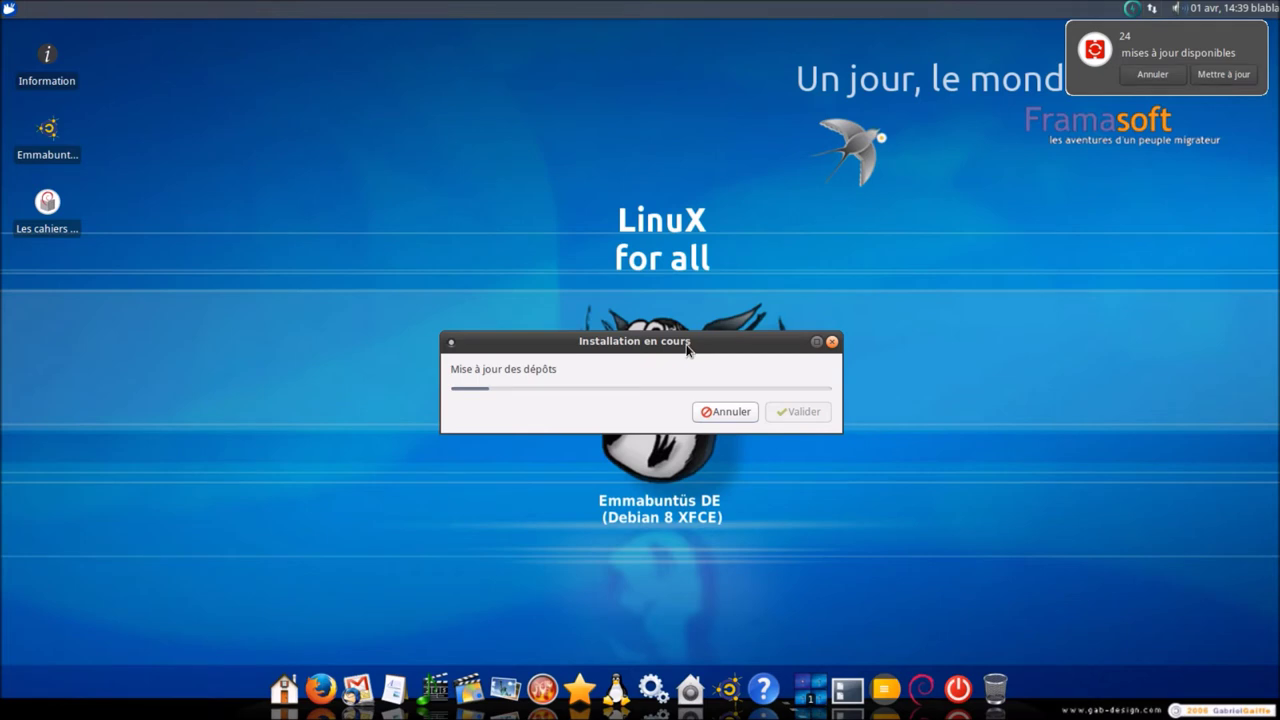
drag(686, 349, 437, 79)
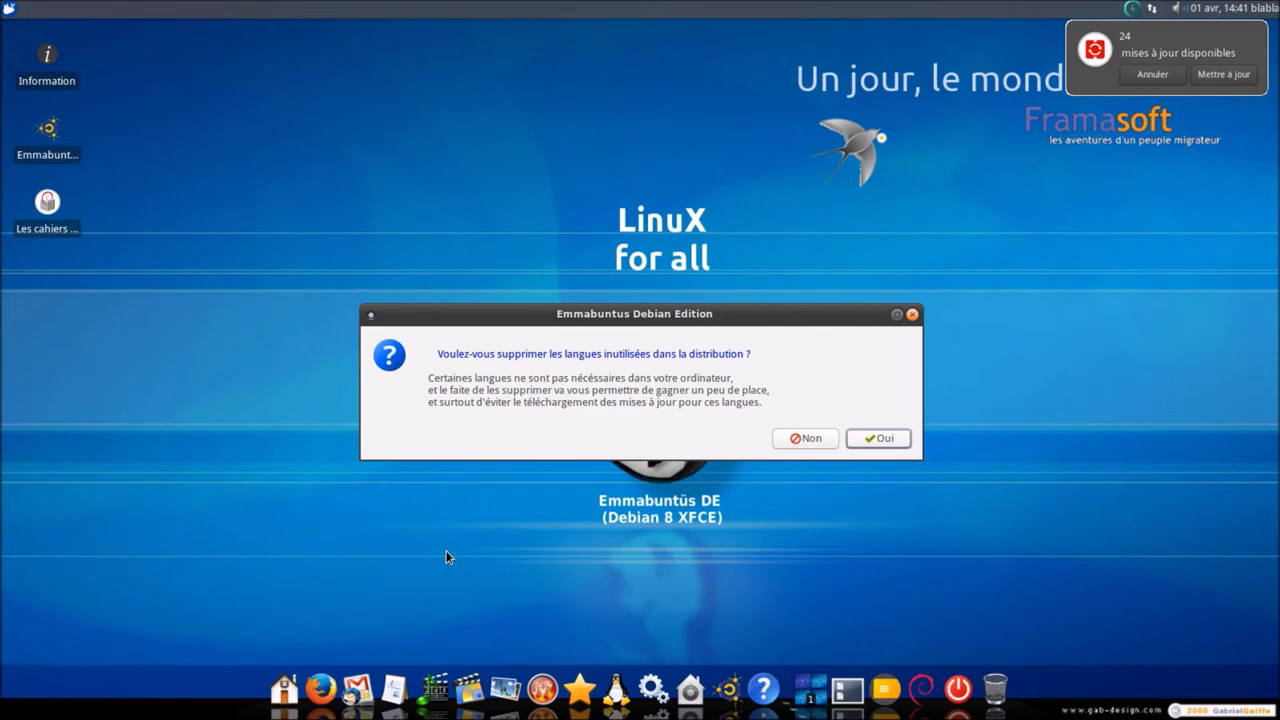
- Answer Oui to the prompt about removing unused languages
click(876, 439)
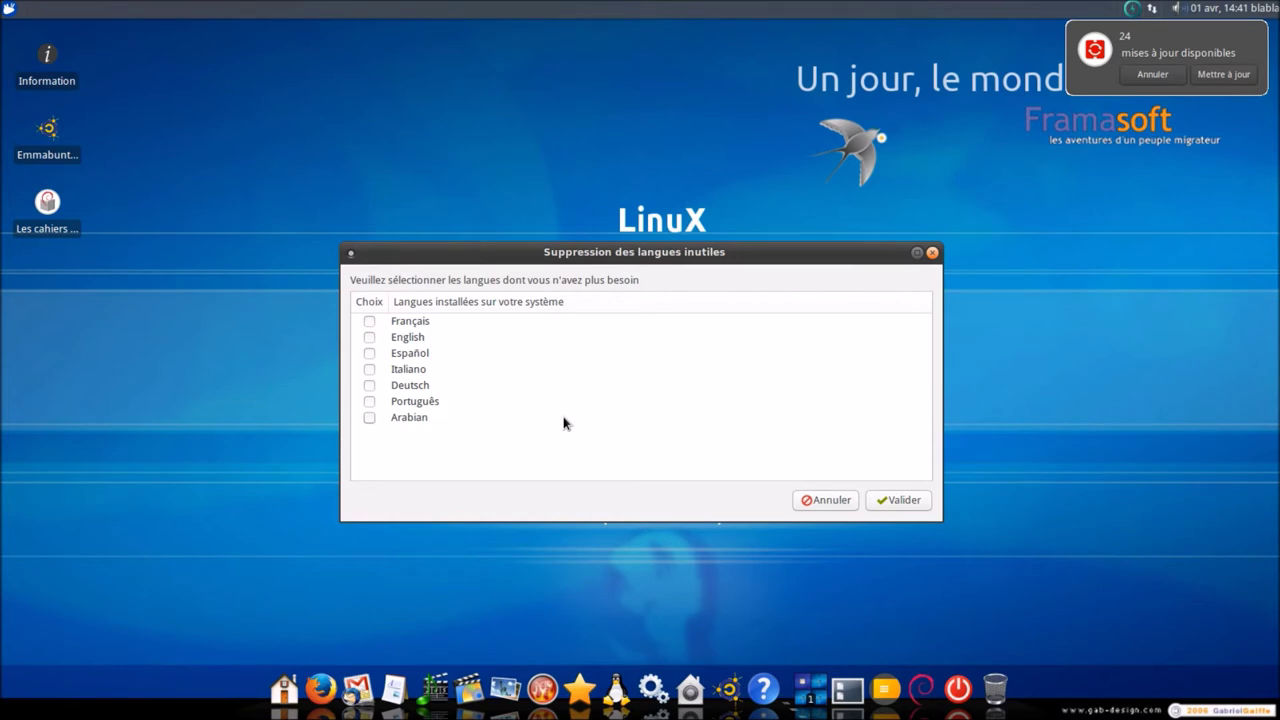
- Mark English, Español, Italiano, Deutsch and Português for removal and authorise with the administrator password
click(369, 338)
click(368, 355)
click(369, 369)
click(369, 385)
click(369, 401)
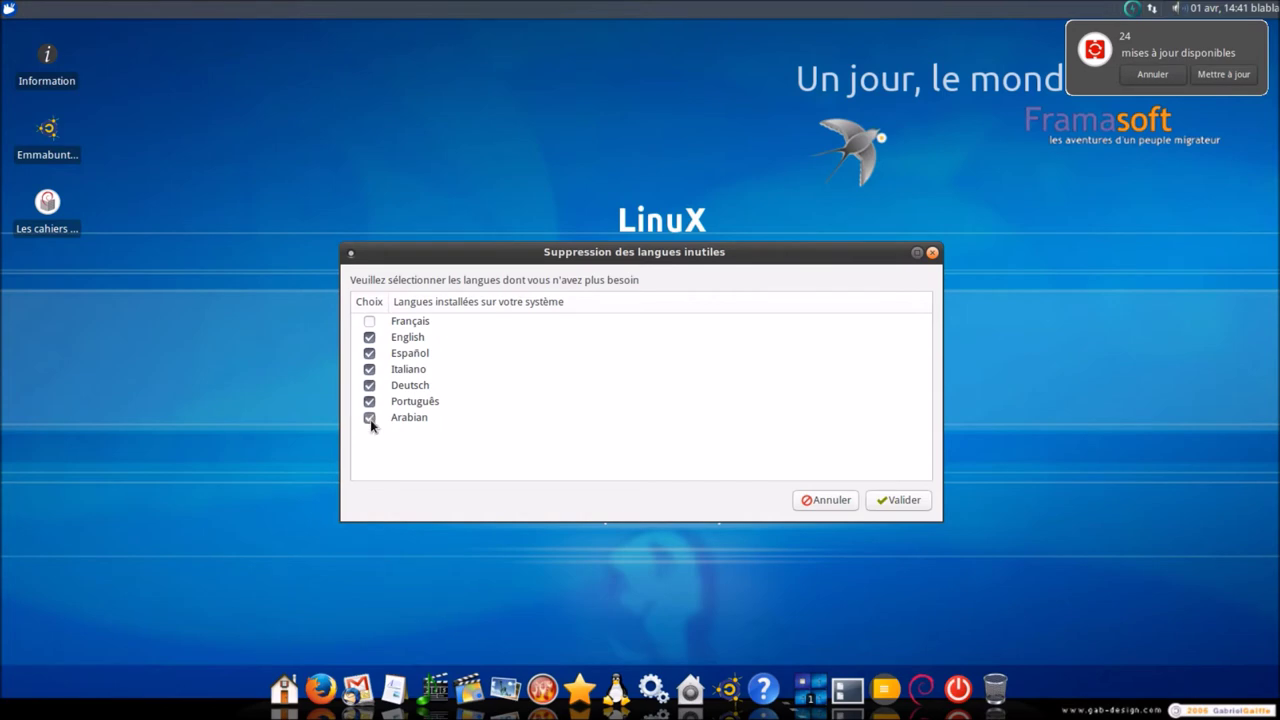
click(883, 502)
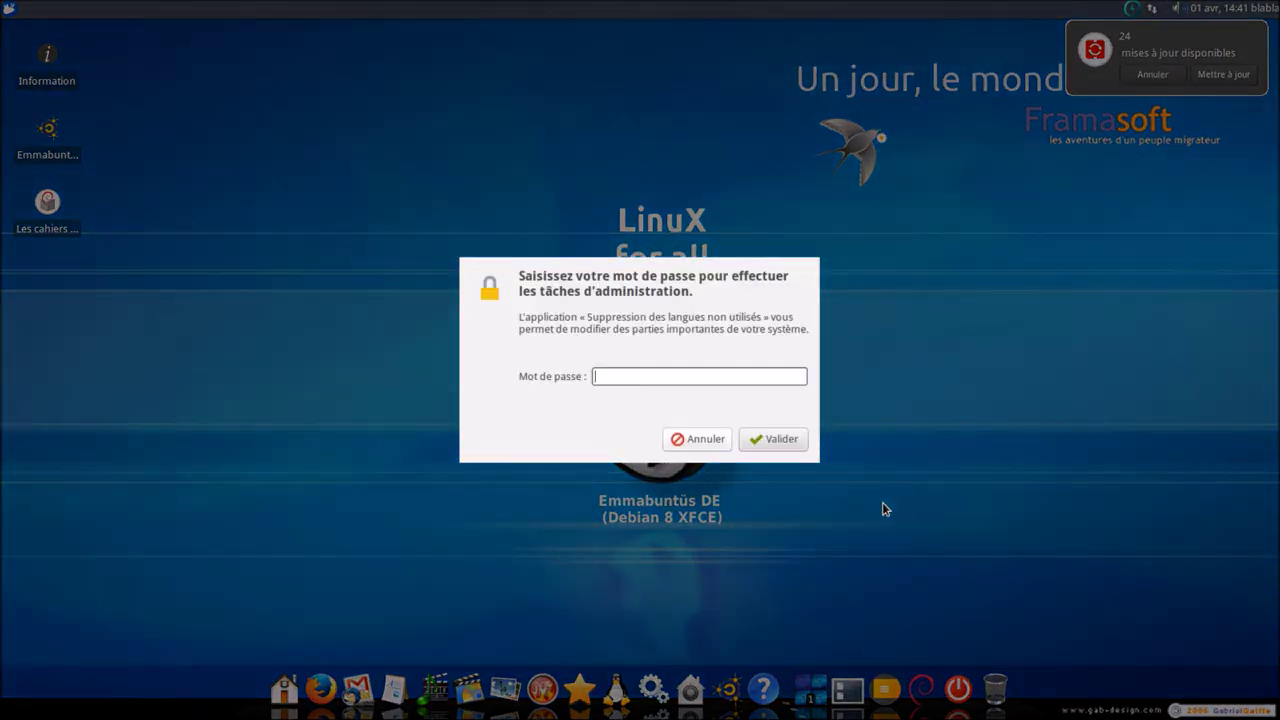
text(******)
key(Return)
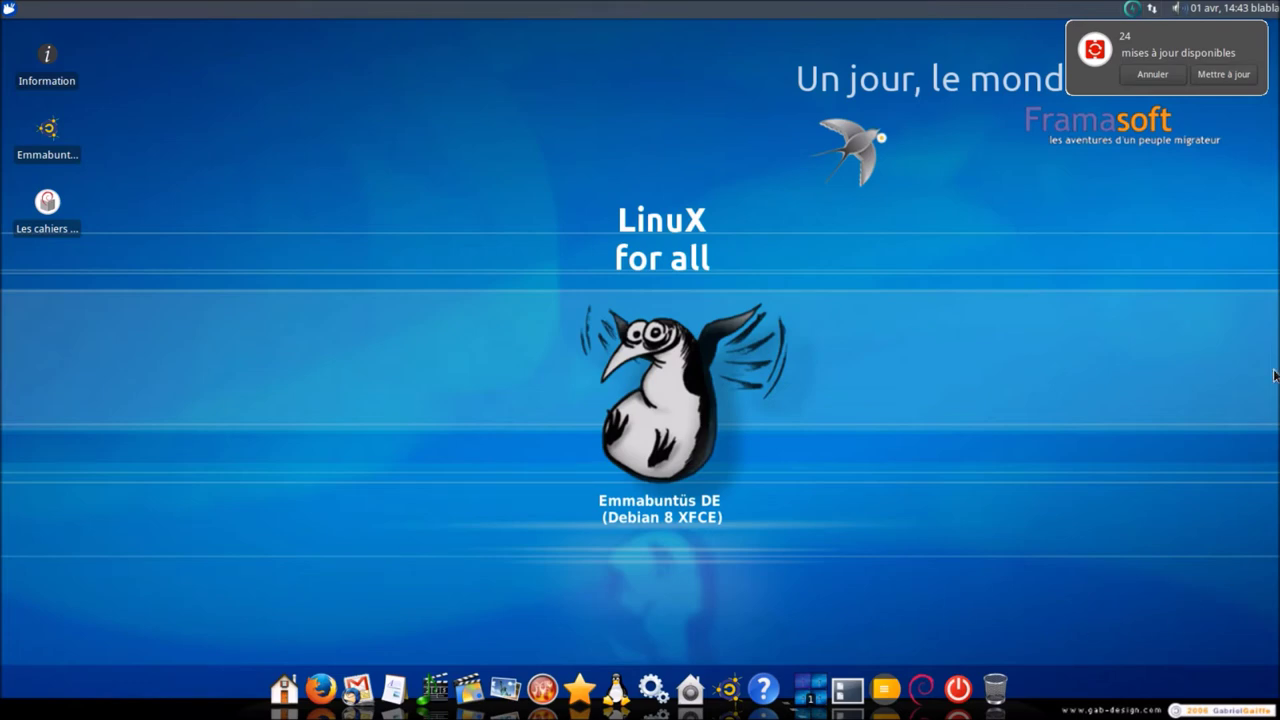
- Accept the 24 pending updates with Mettre à jour and enter the administrator password
click(1207, 84)
text(******)
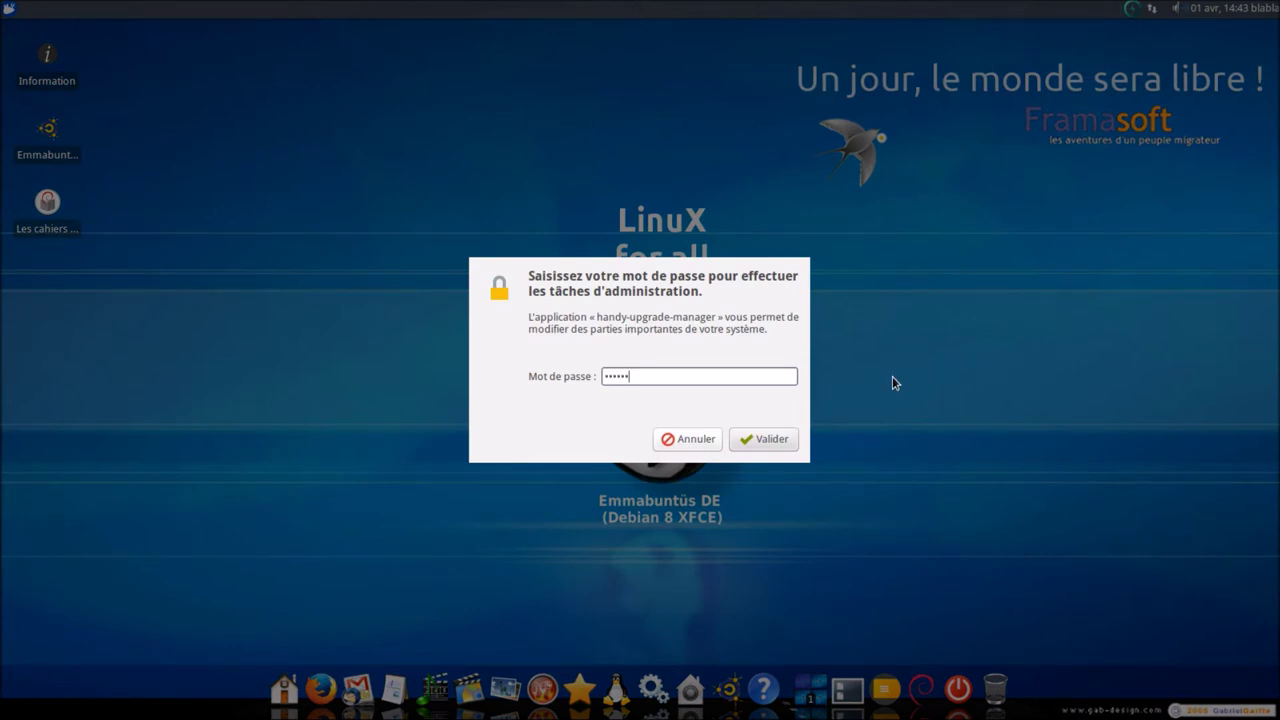
key(Return)
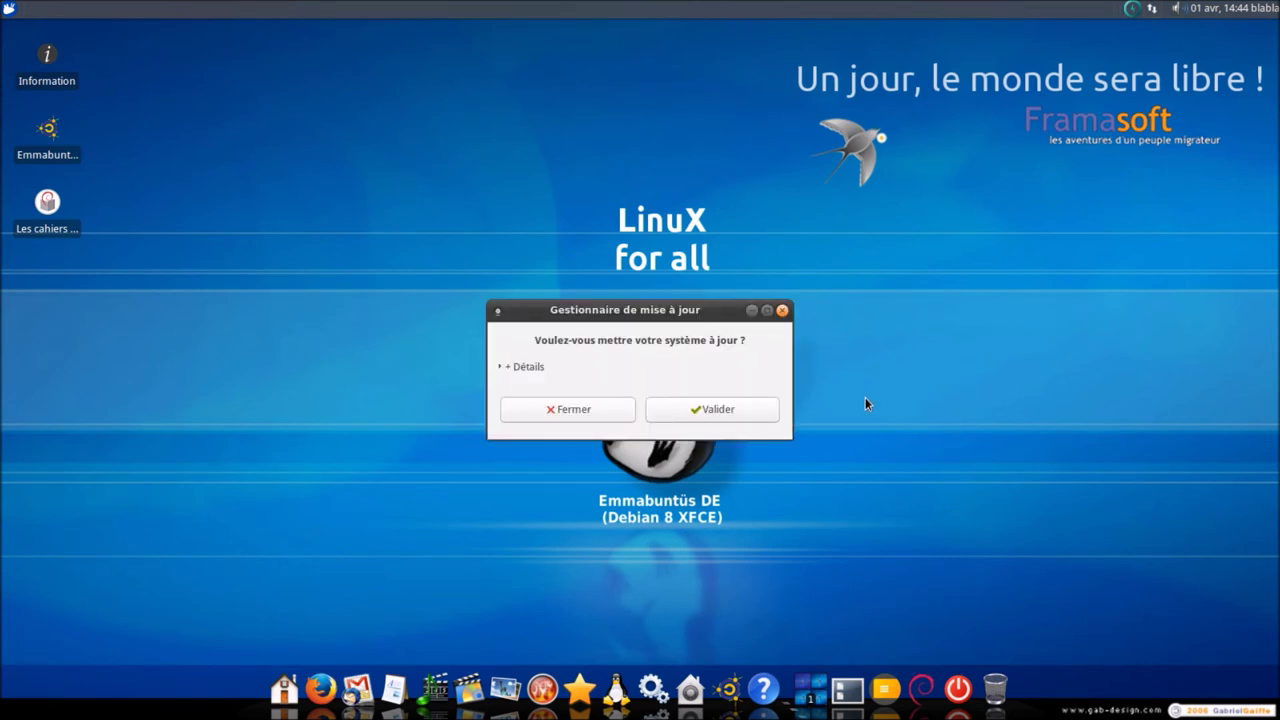
- Show the package details, confirm the system update, let it finish, and close the update manager
click(516, 367)
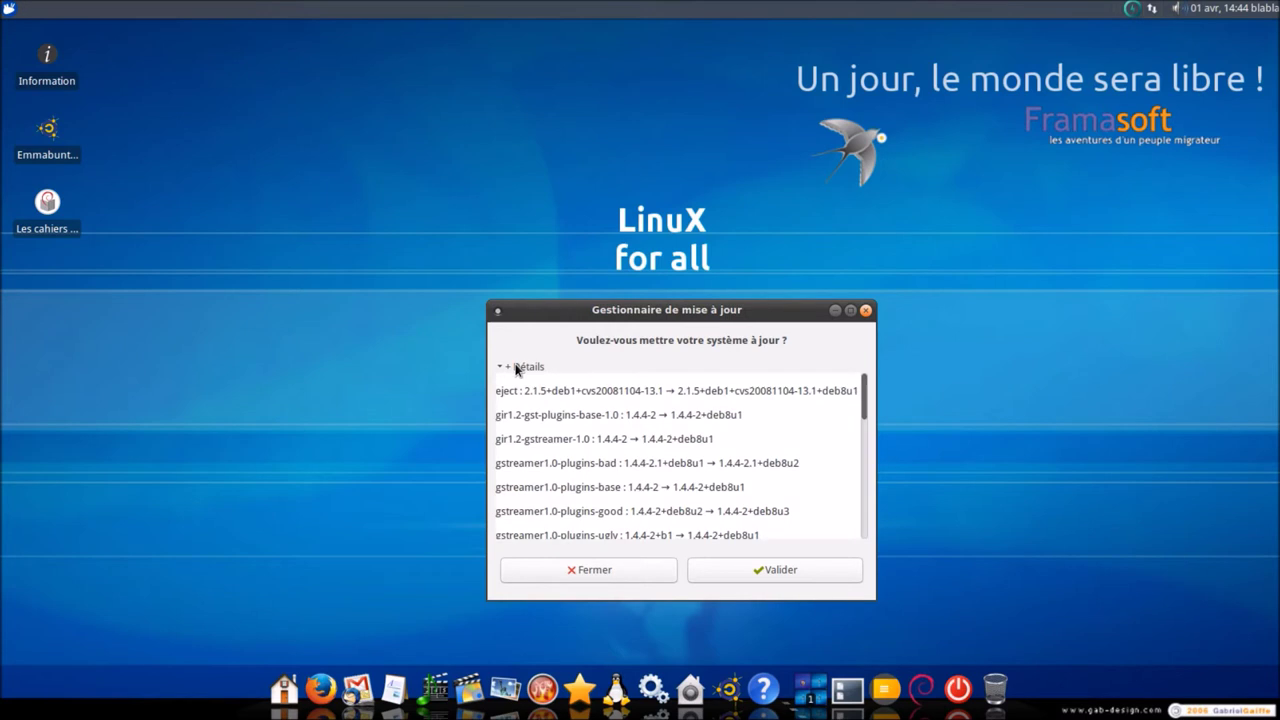
drag(558, 312, 551, 239)
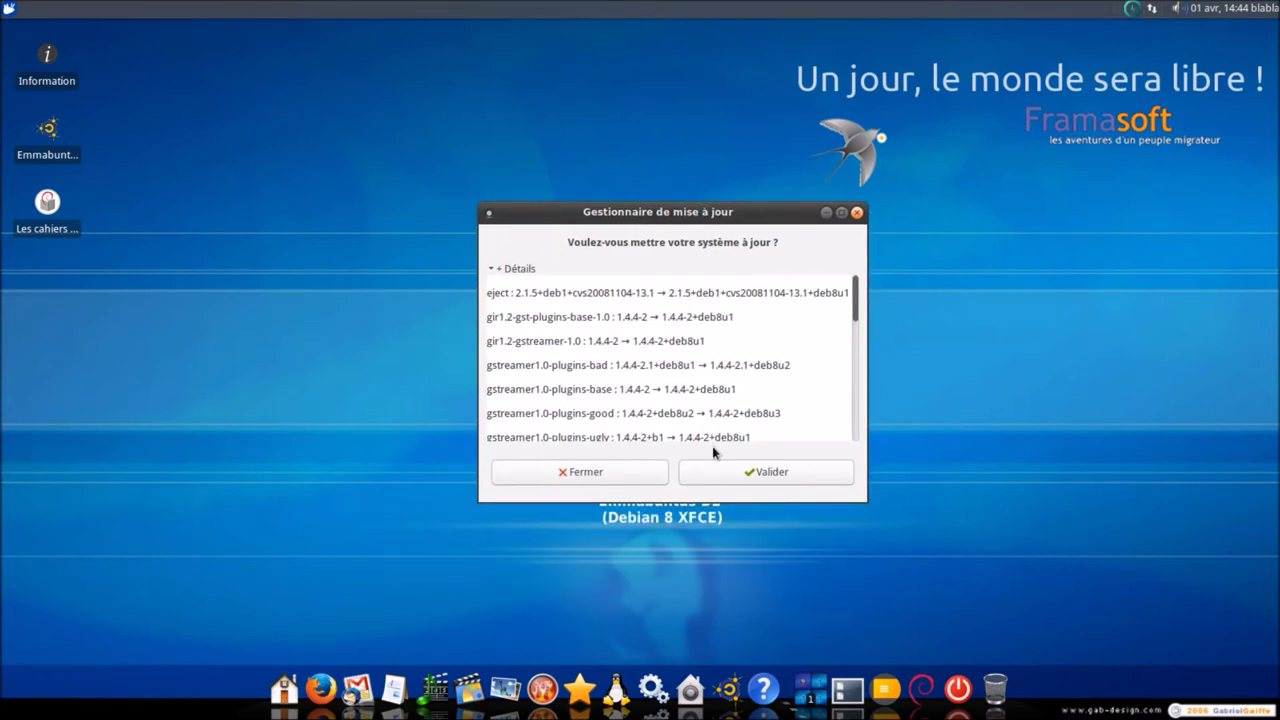
click(720, 492)
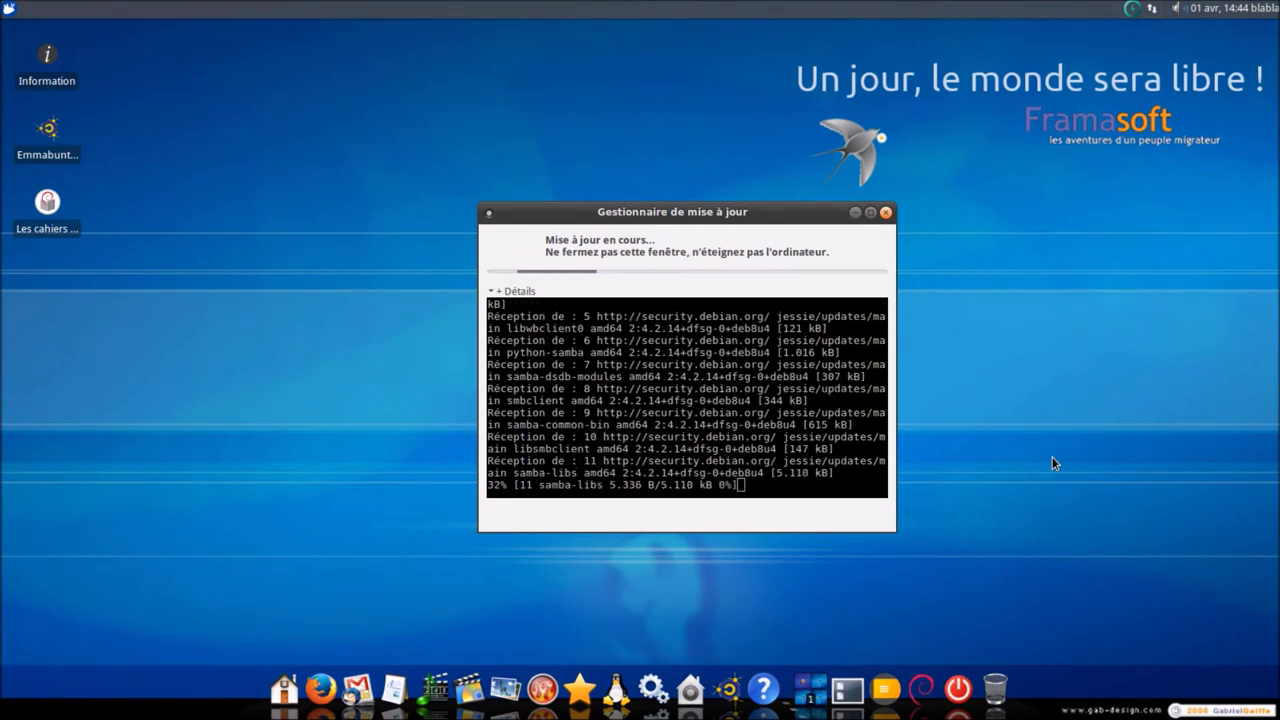
mouse_move(774, 214)
mouse_down()
mouse_move(733, 288)
mouse_move(758, 202)
mouse_up()
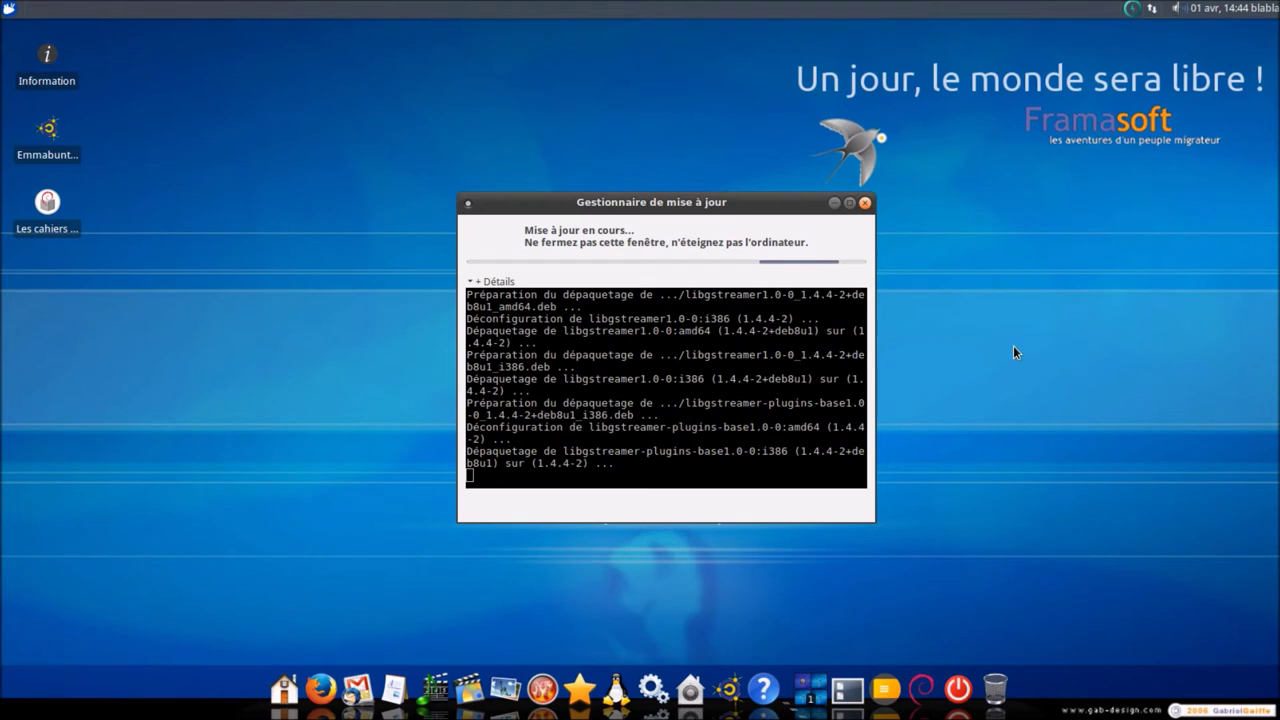
drag(742, 205, 732, 218)
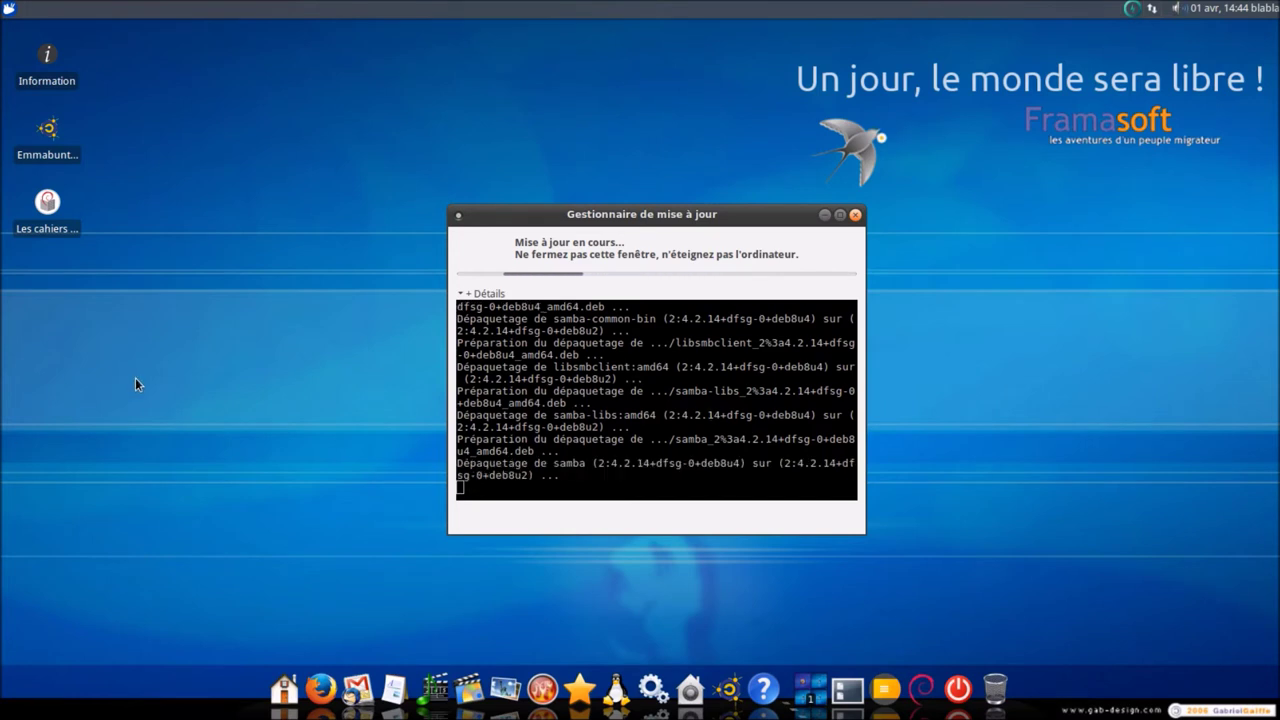
right_click(182, 213)
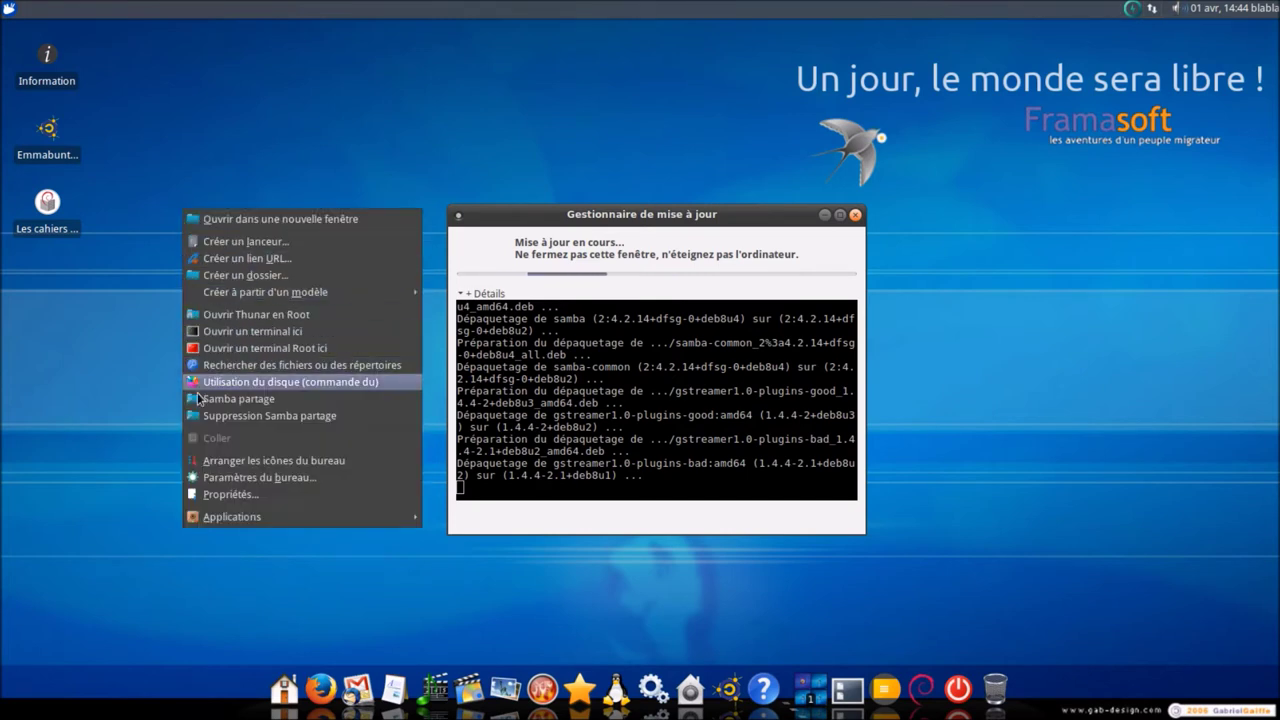
click(99, 421)
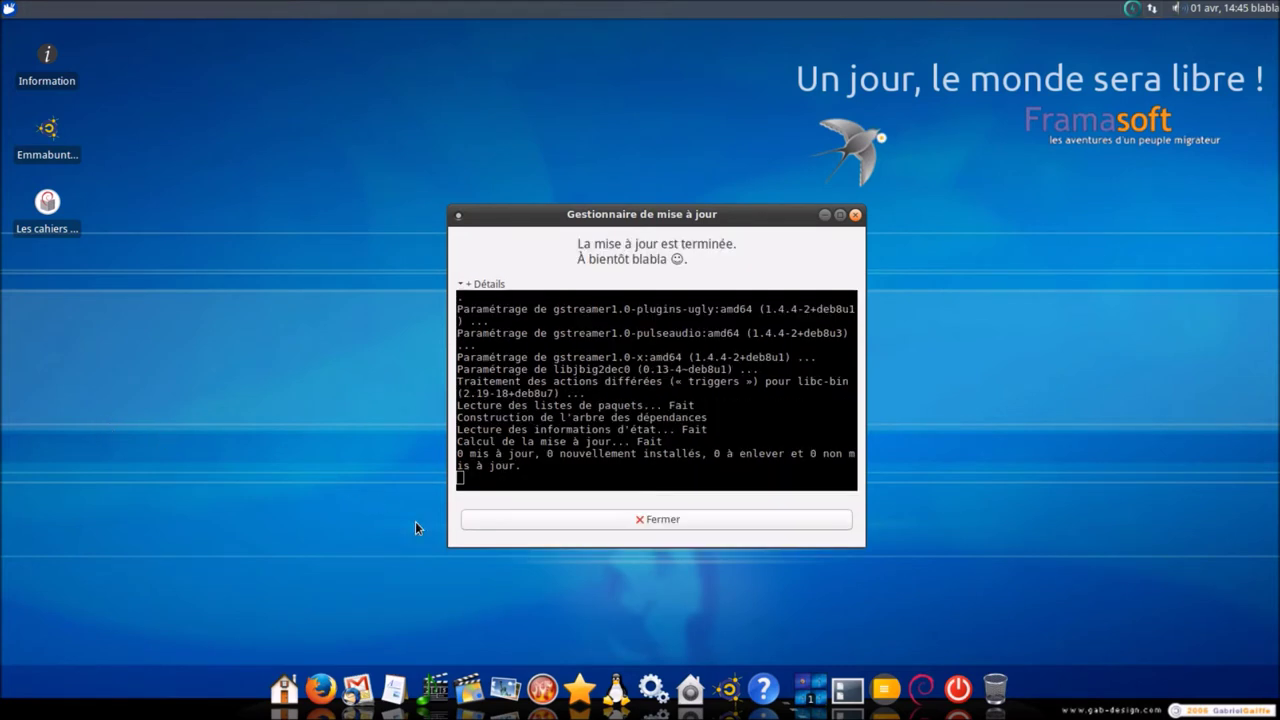
click(655, 519)
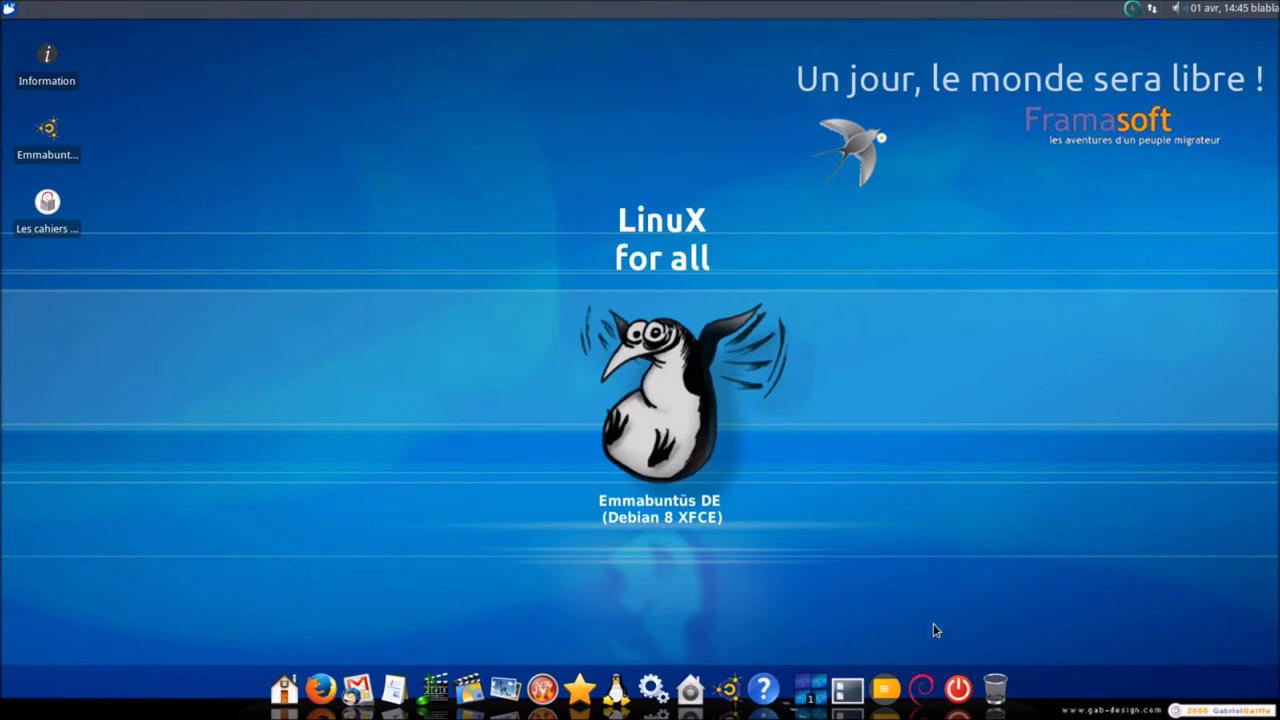
- Restart the system, boot the default GRUB entry, and keep the welcome message for future startups
click(958, 688)
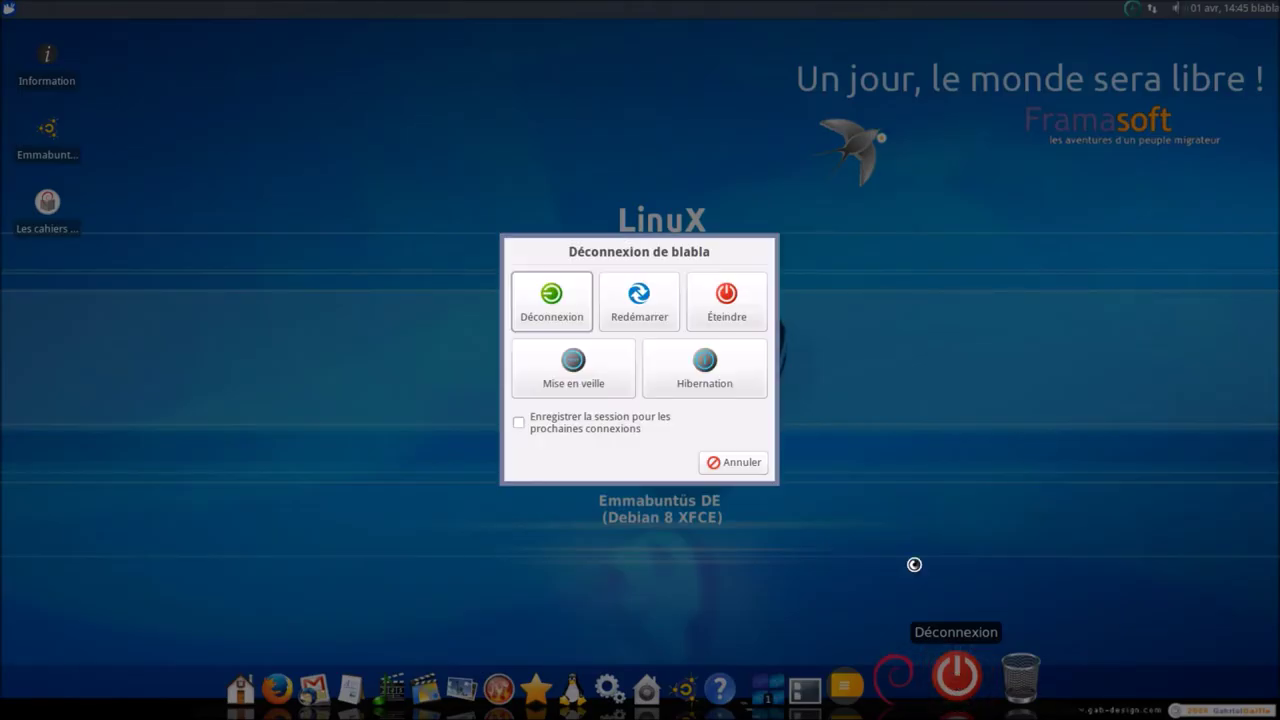
click(641, 304)
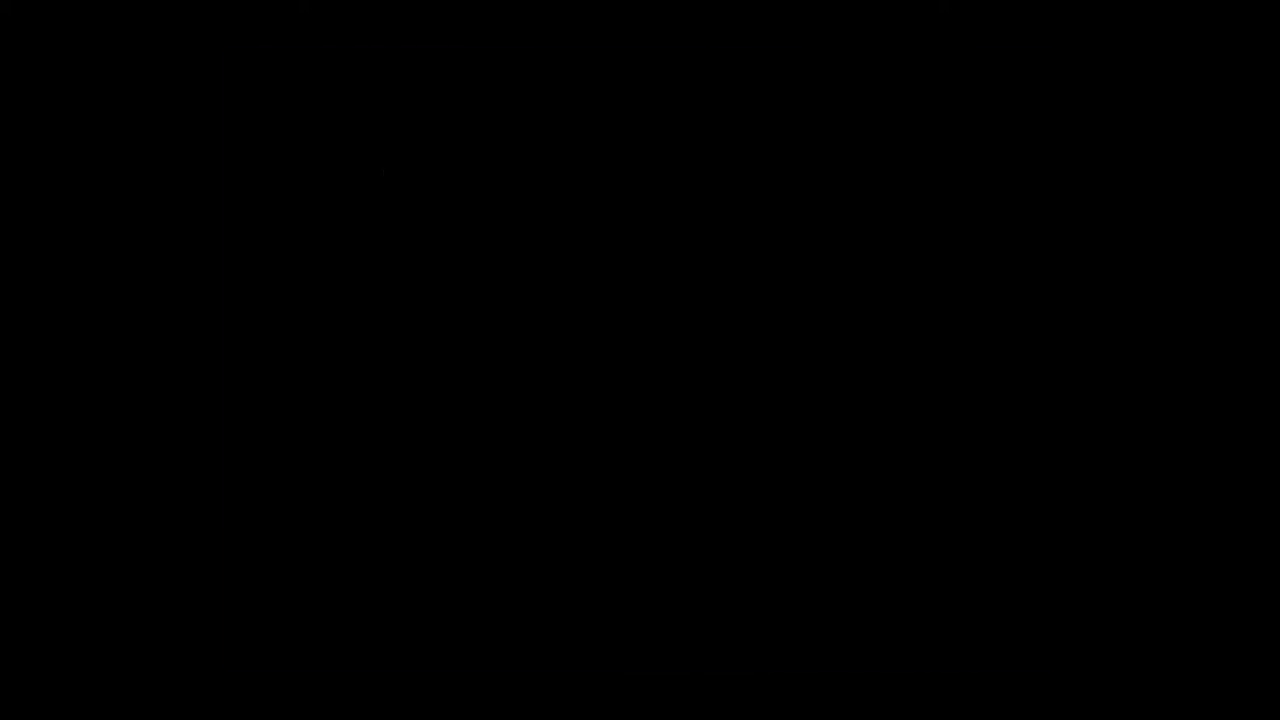
key(Return)
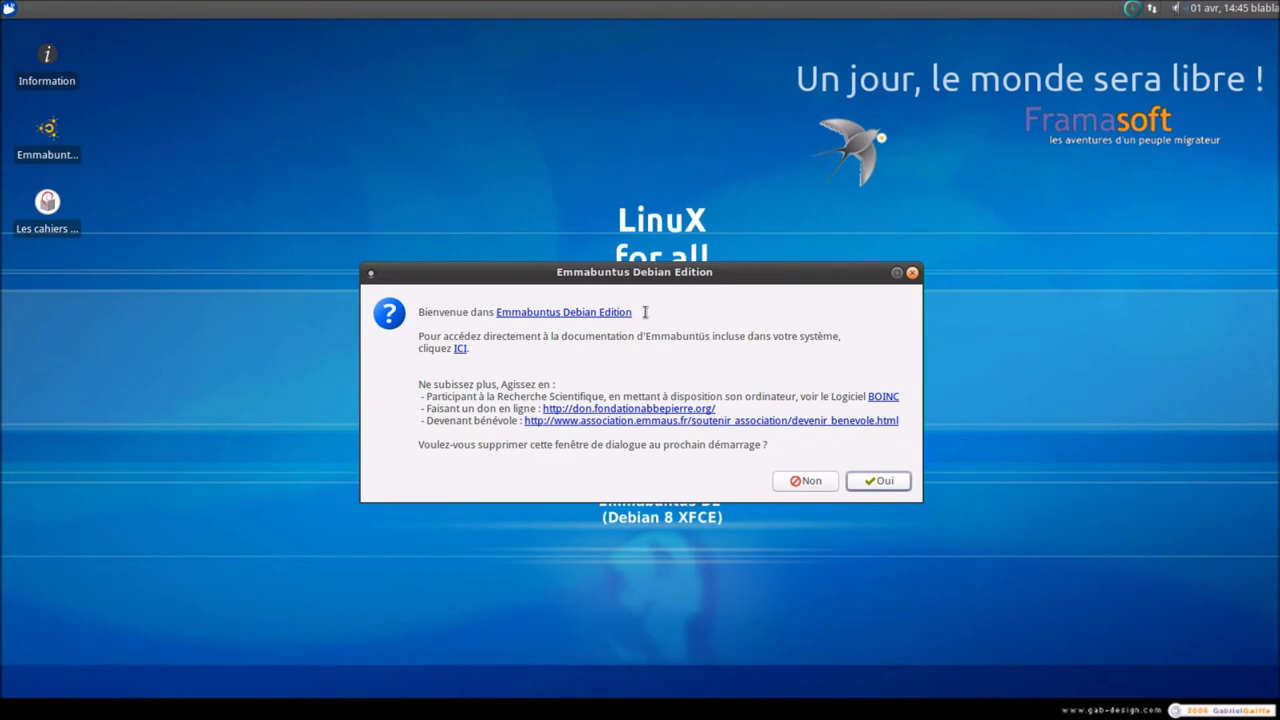
click(790, 484)
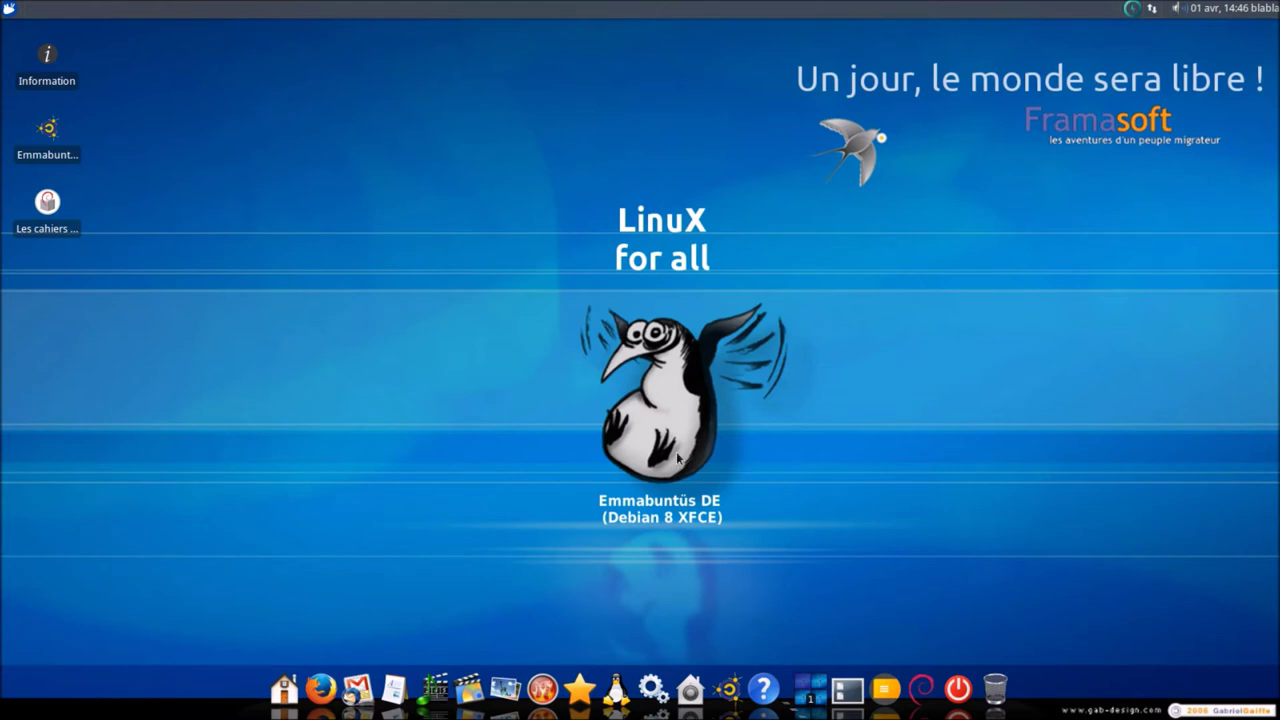
- Choose Primer_Amanecer_2010_by_letoloke.jpg as wallpaper in the desktop settings and close them
right_click(211, 175)
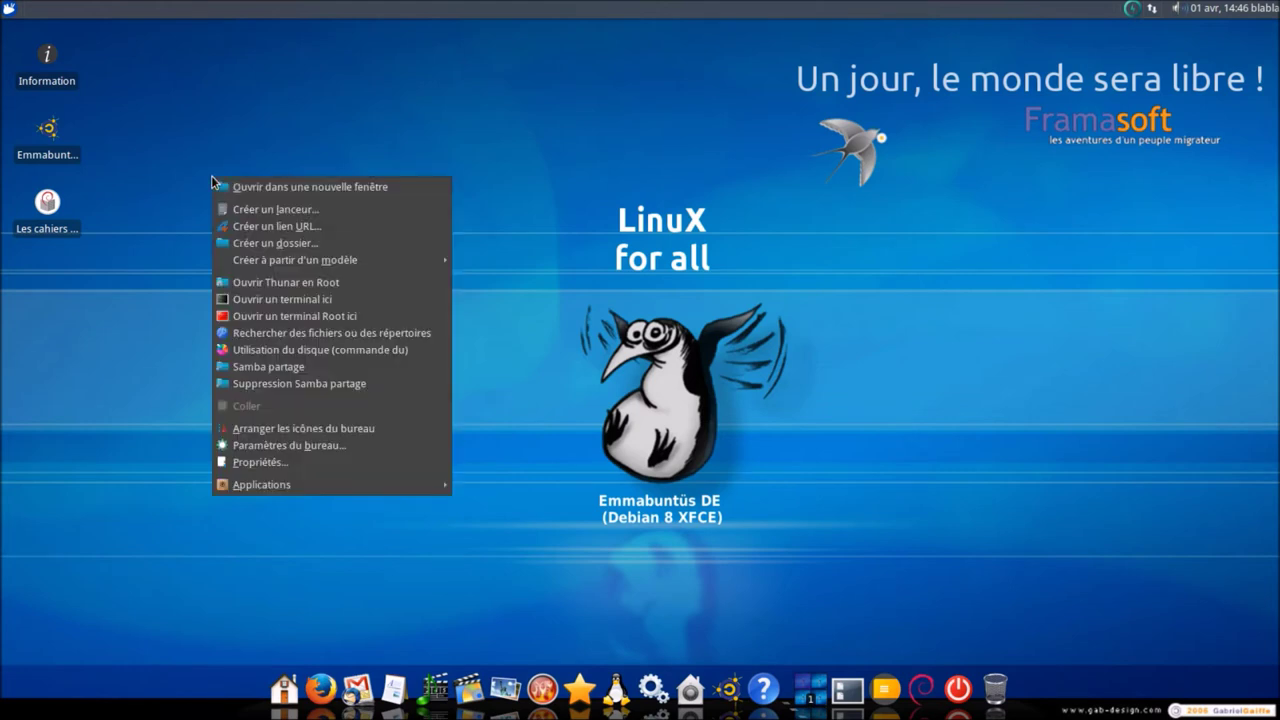
click(337, 447)
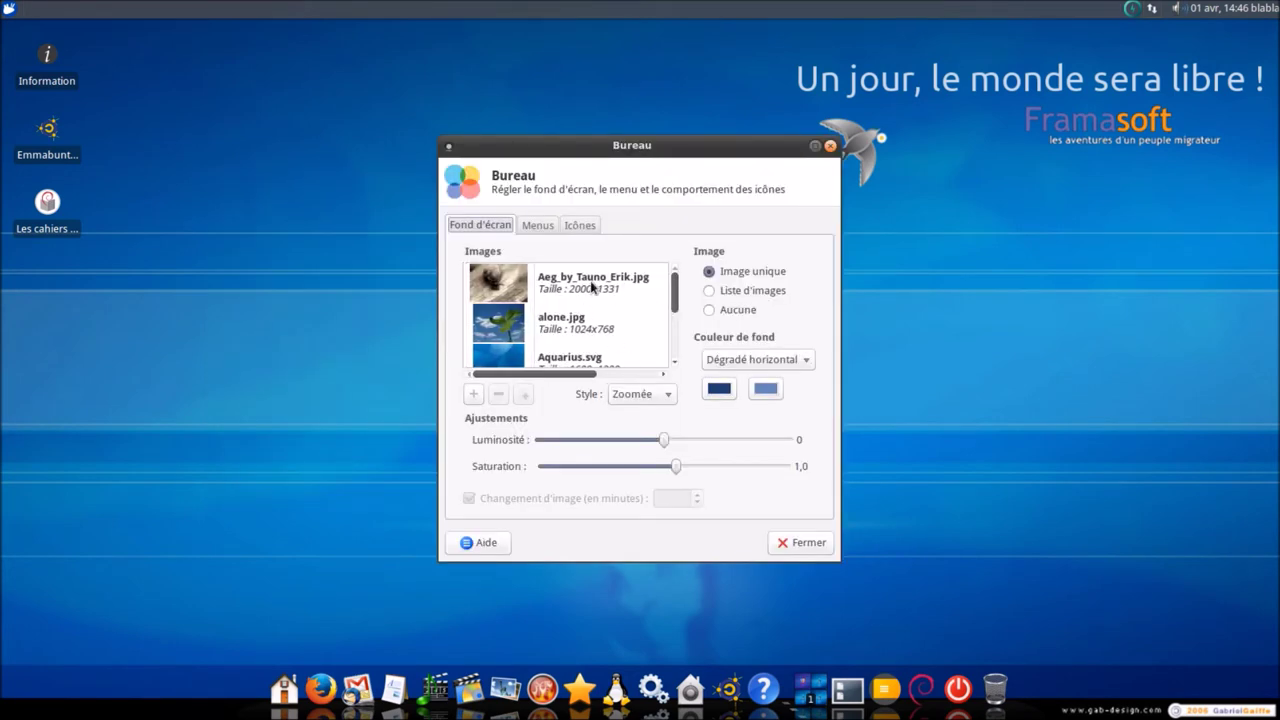
click(815, 146)
scroll(195, 368, down, 1)
scroll(195, 368, down, 9)
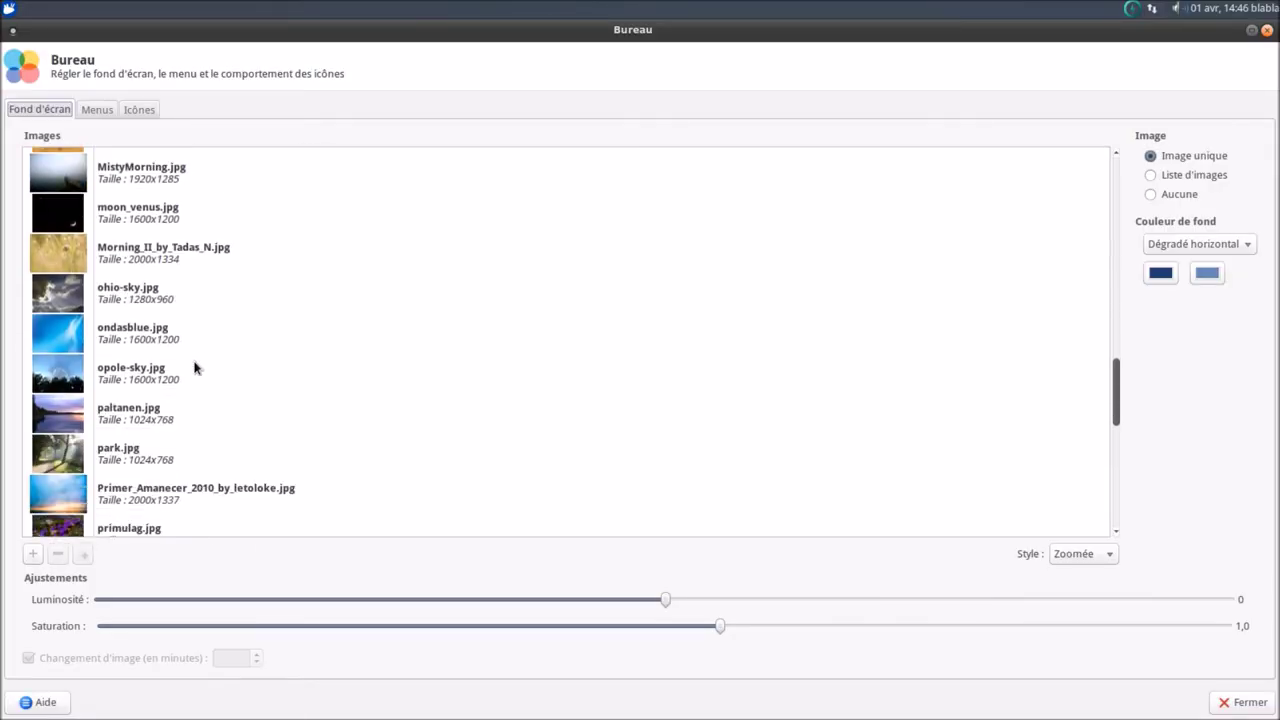
scroll(195, 368, down, 3)
click(69, 396)
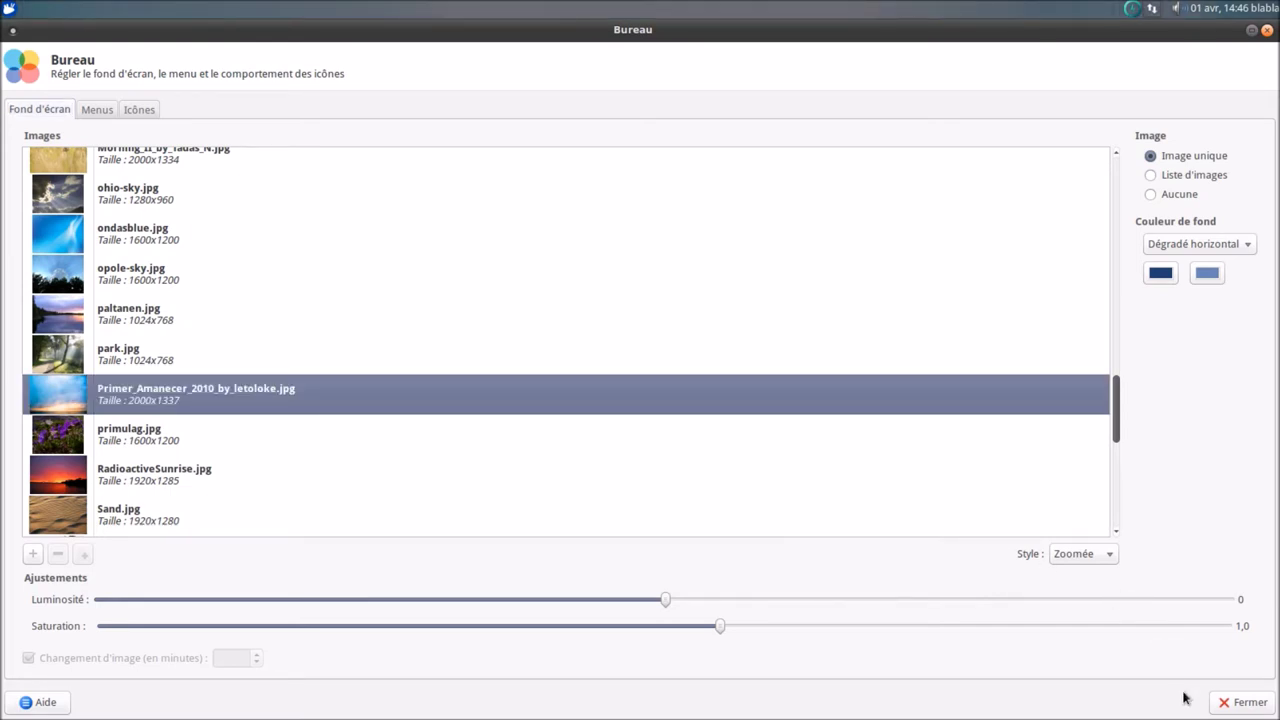
click(1240, 702)
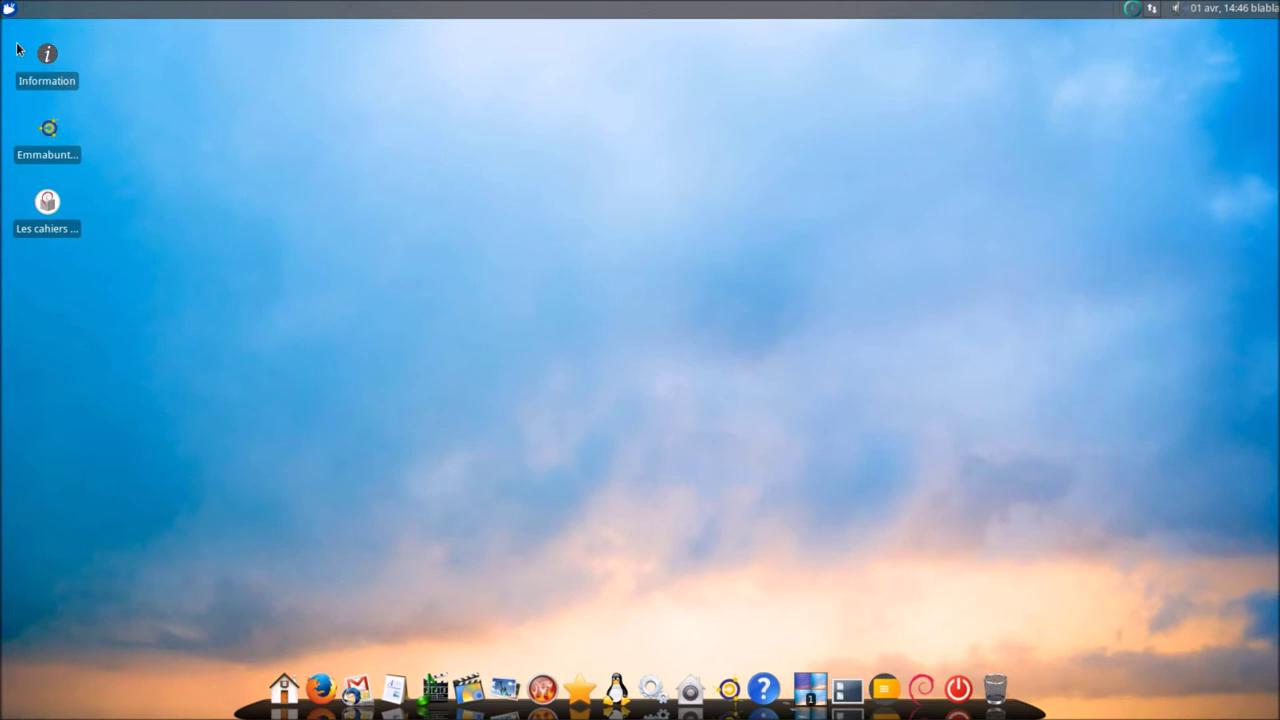
click(9, 9)
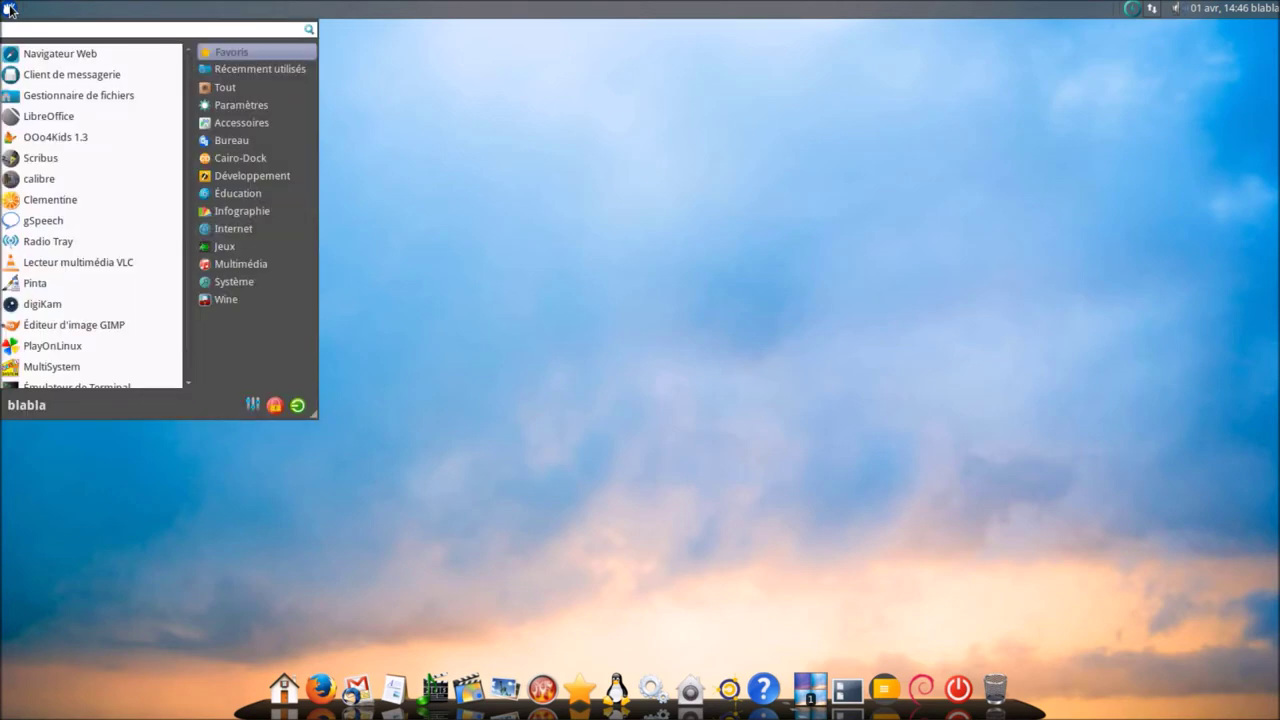
text(htop)
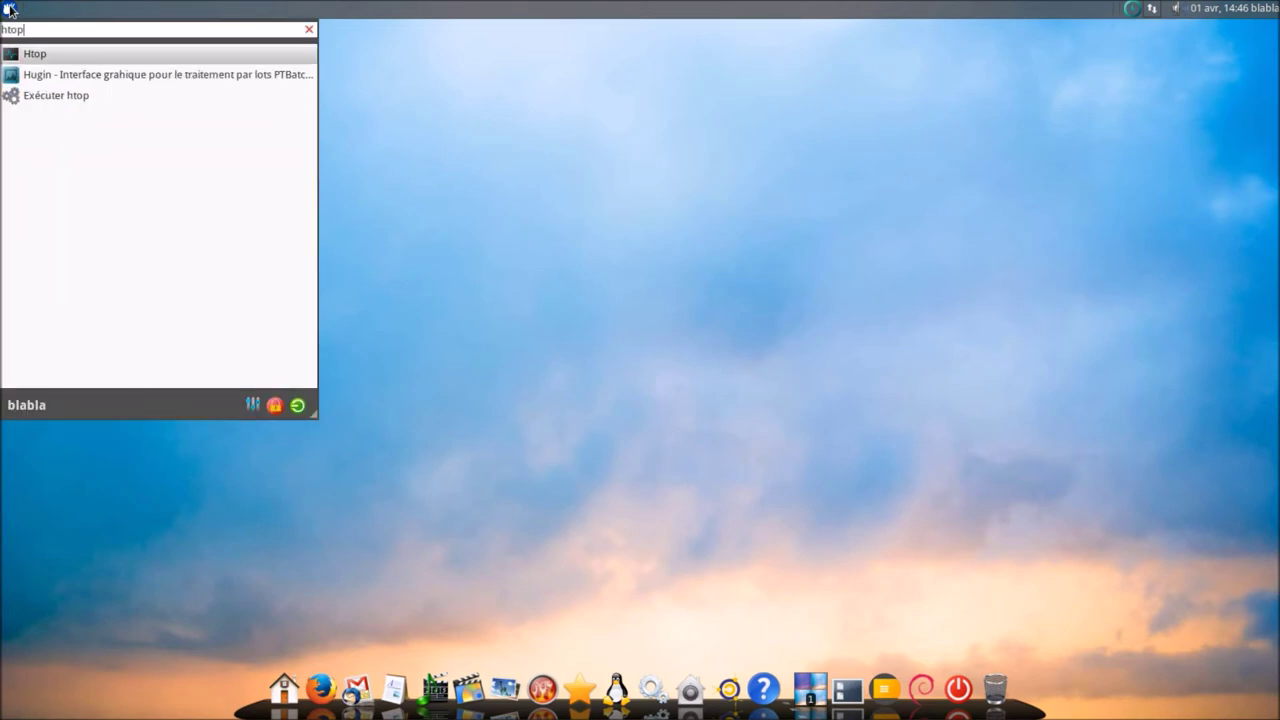
click(43, 52)
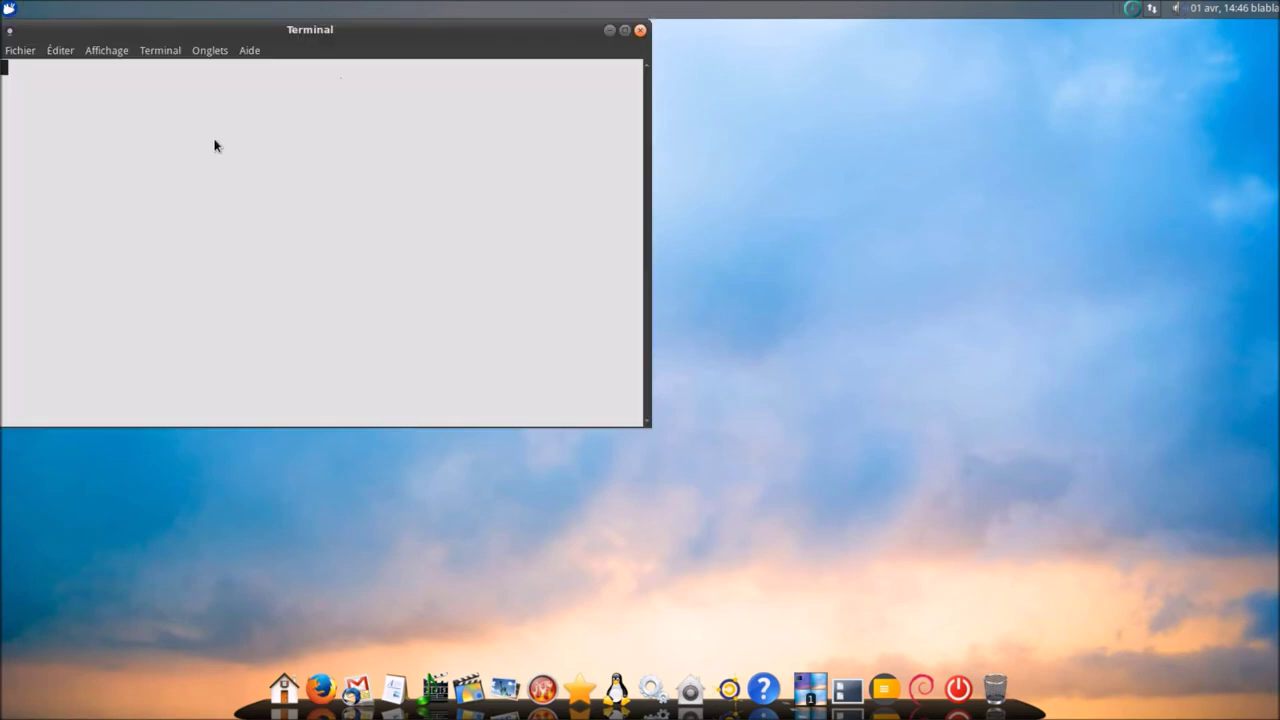
click(624, 31)
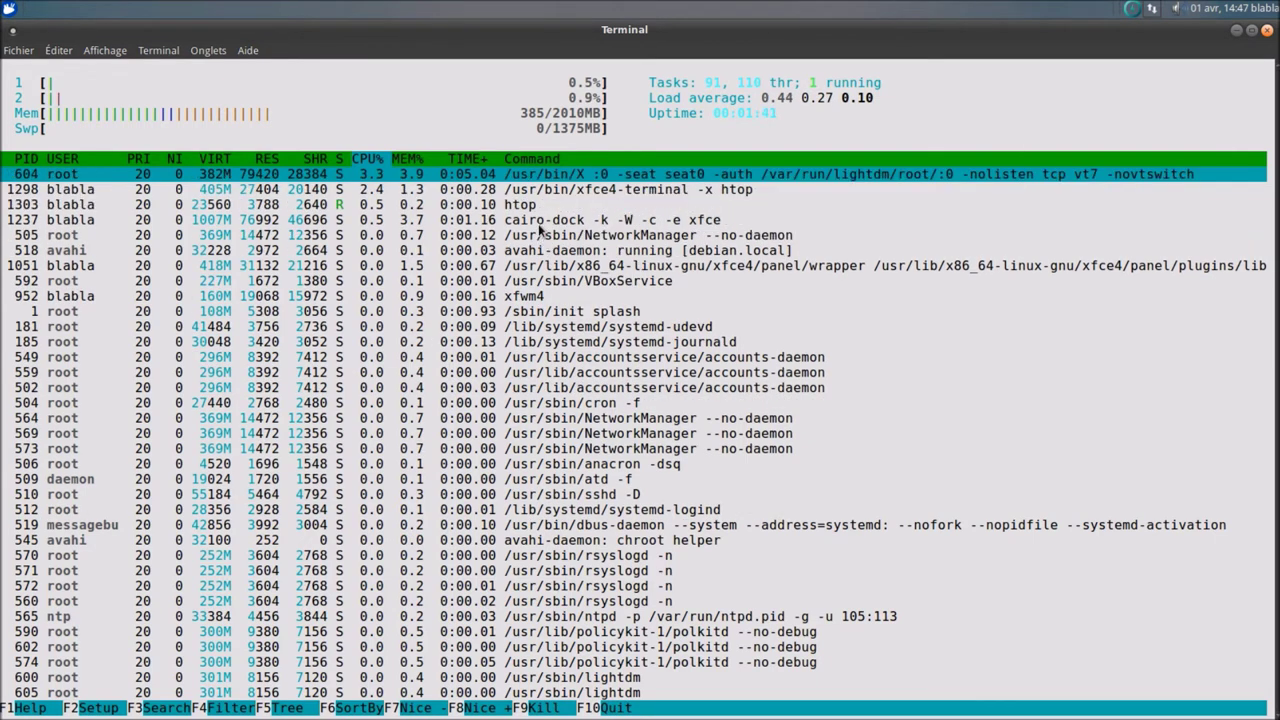
click(540, 228)
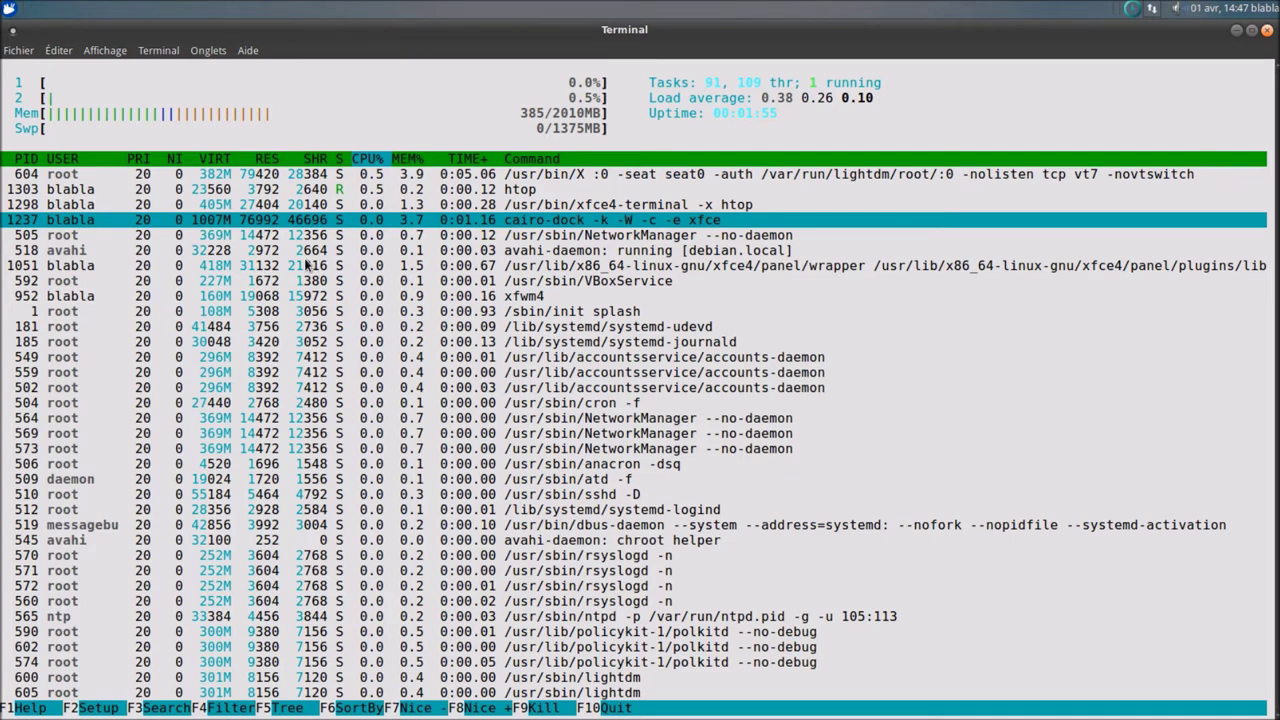
click(1266, 30)
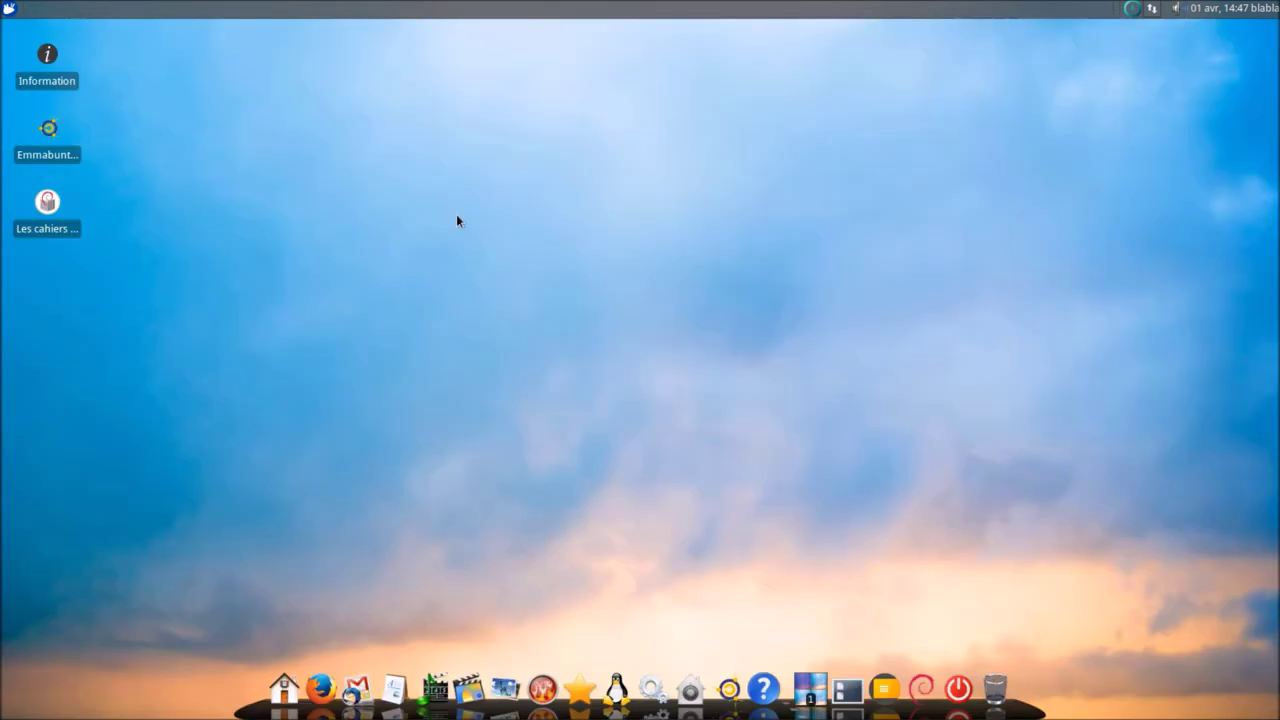
click(11, 9)
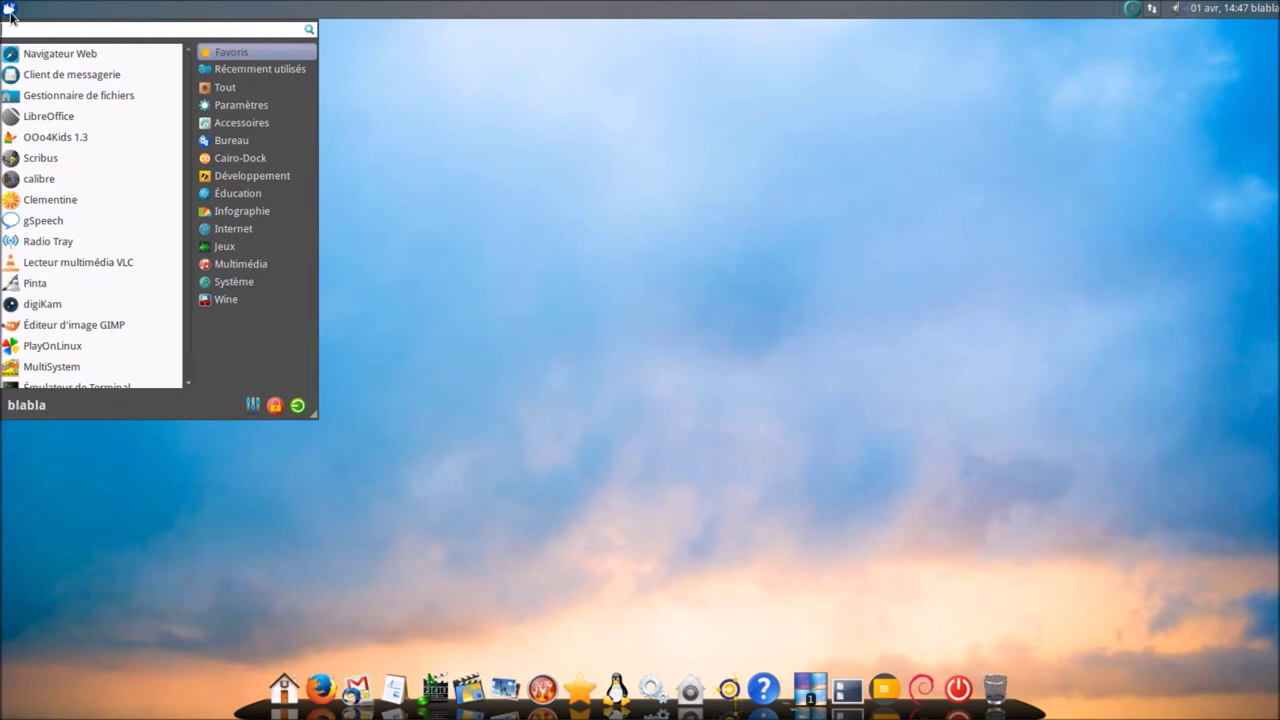
click(546, 160)
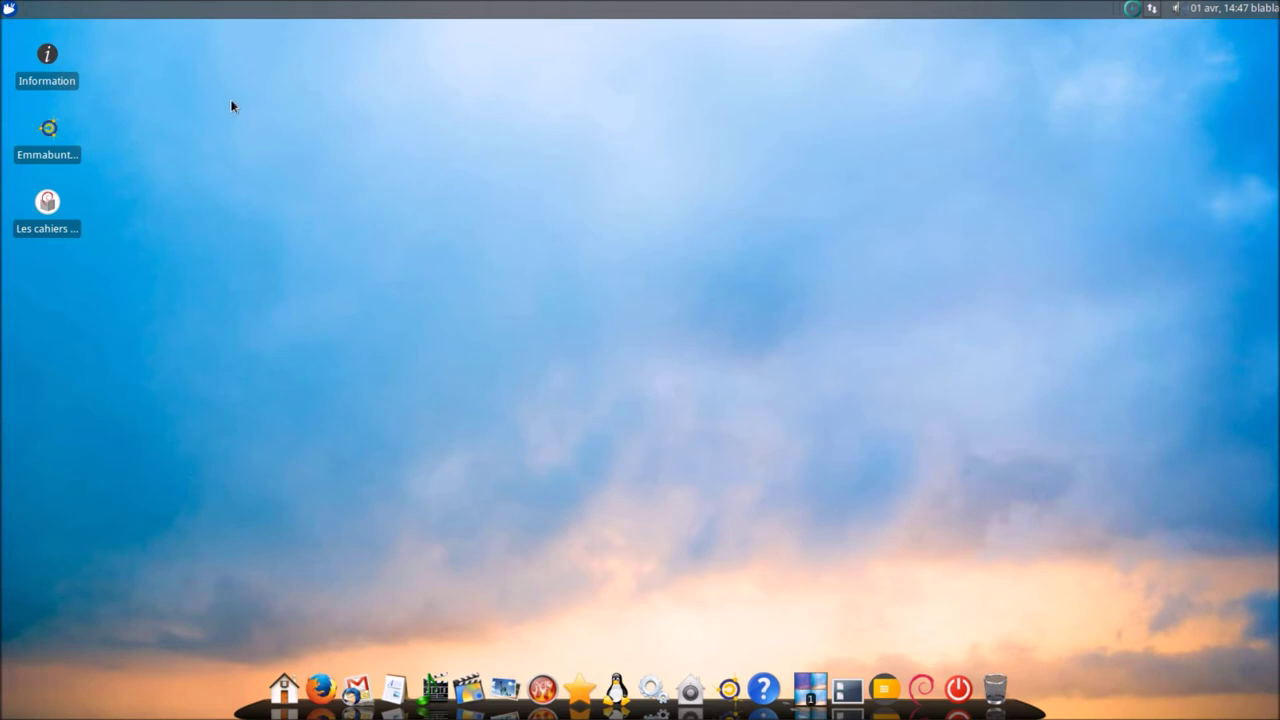
drag(150, 62, 17, 319)
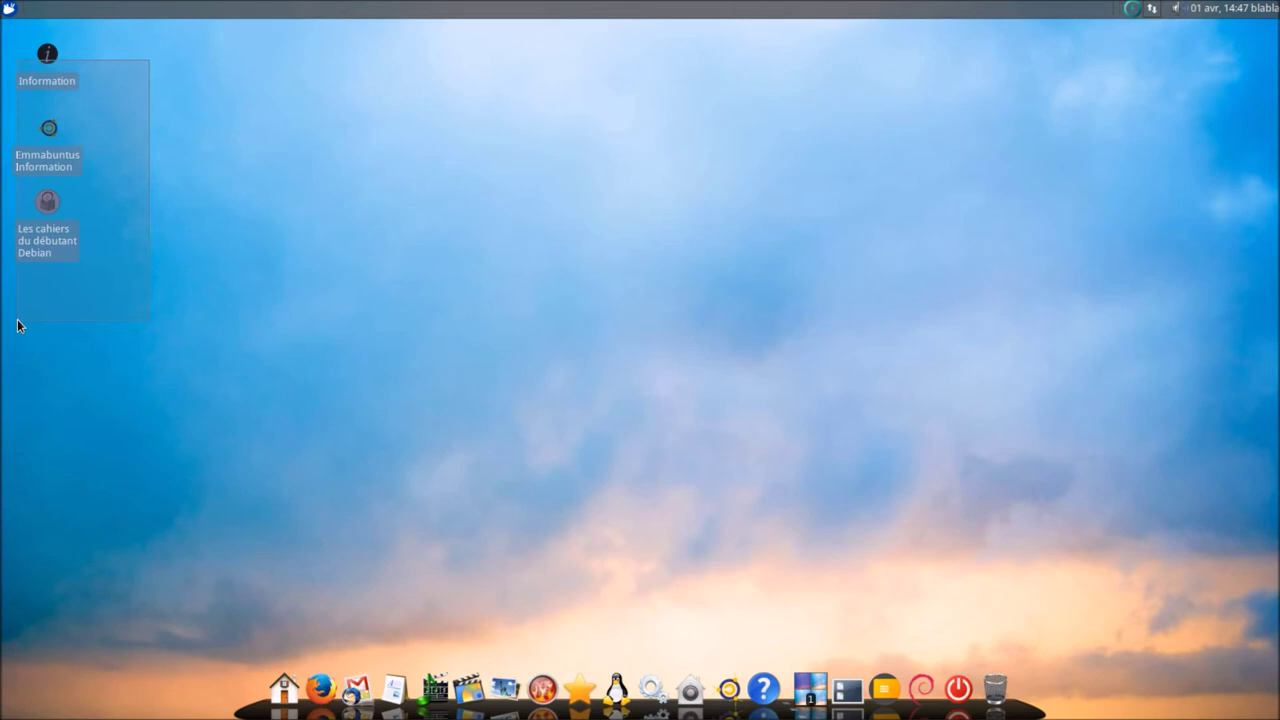
drag(17, 319, 17, 319)
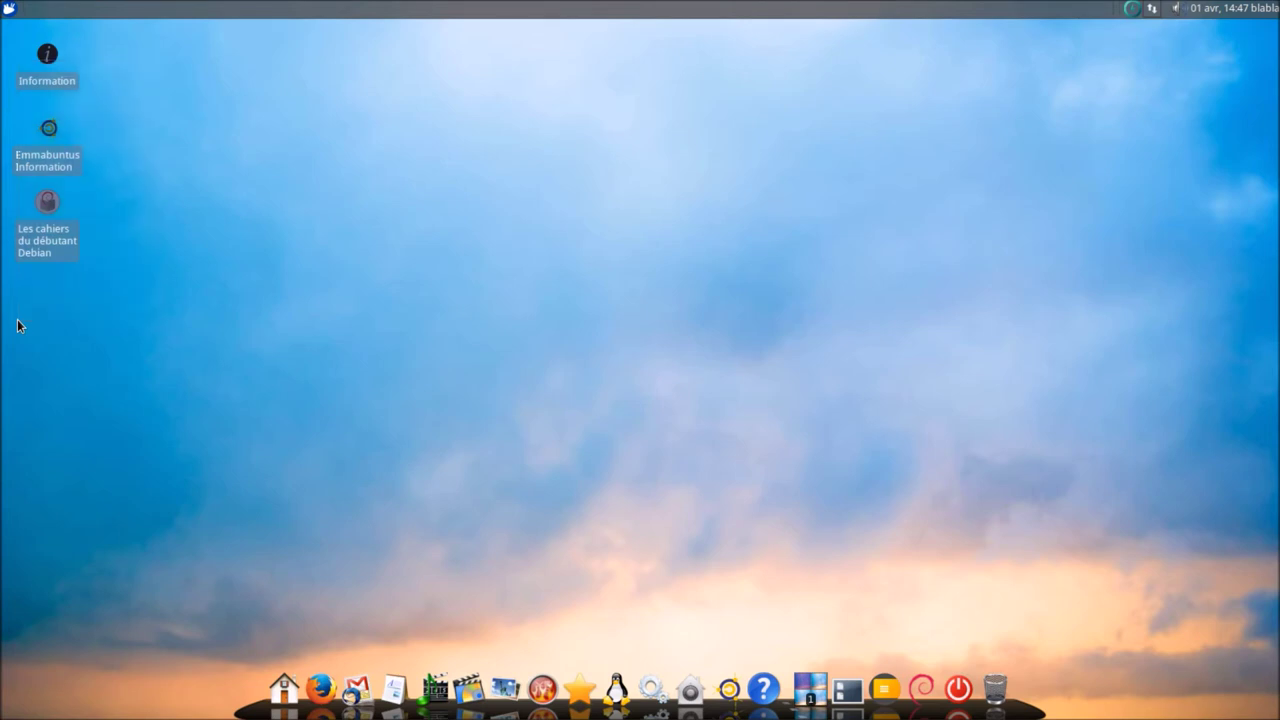
click(156, 287)
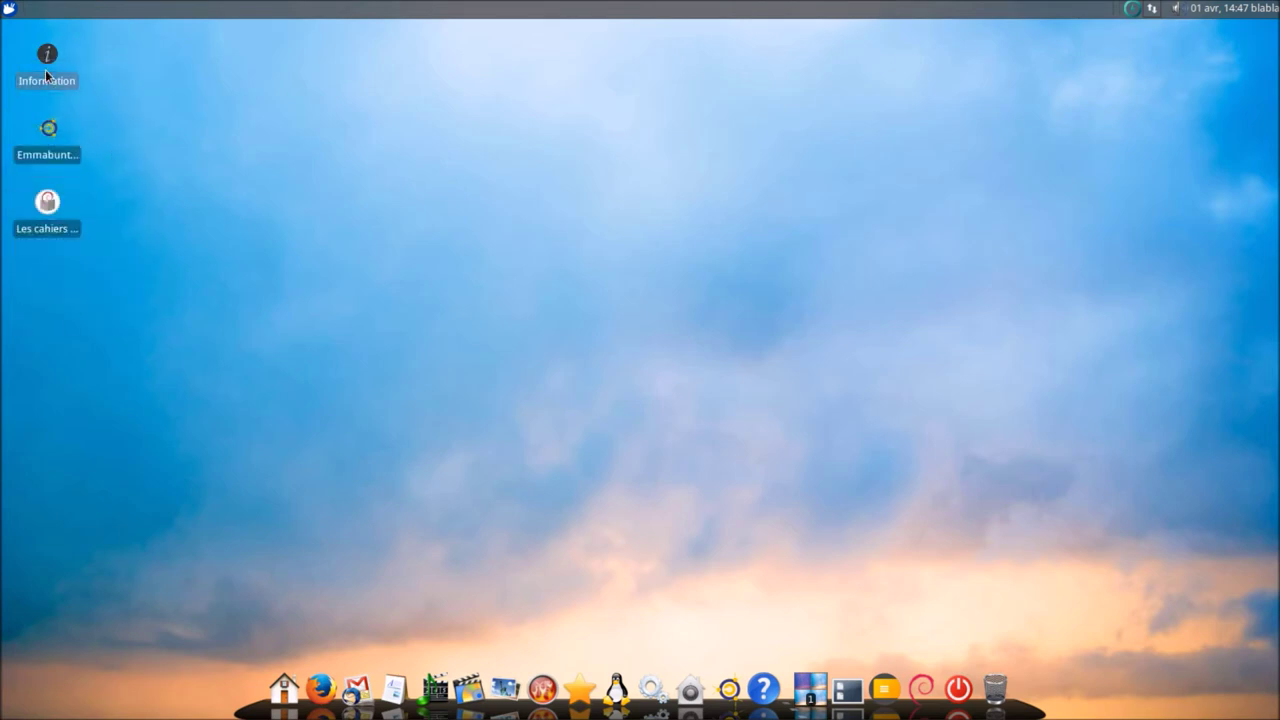
double_click(45, 69)
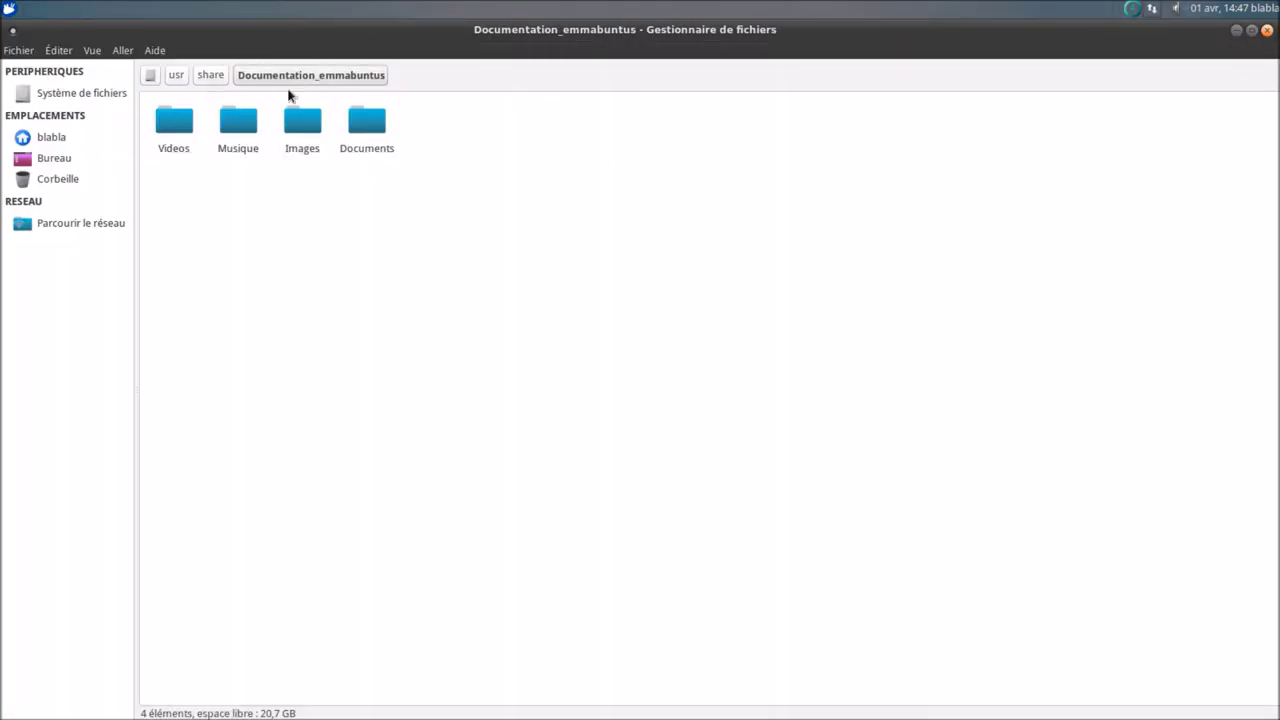
double_click(184, 128)
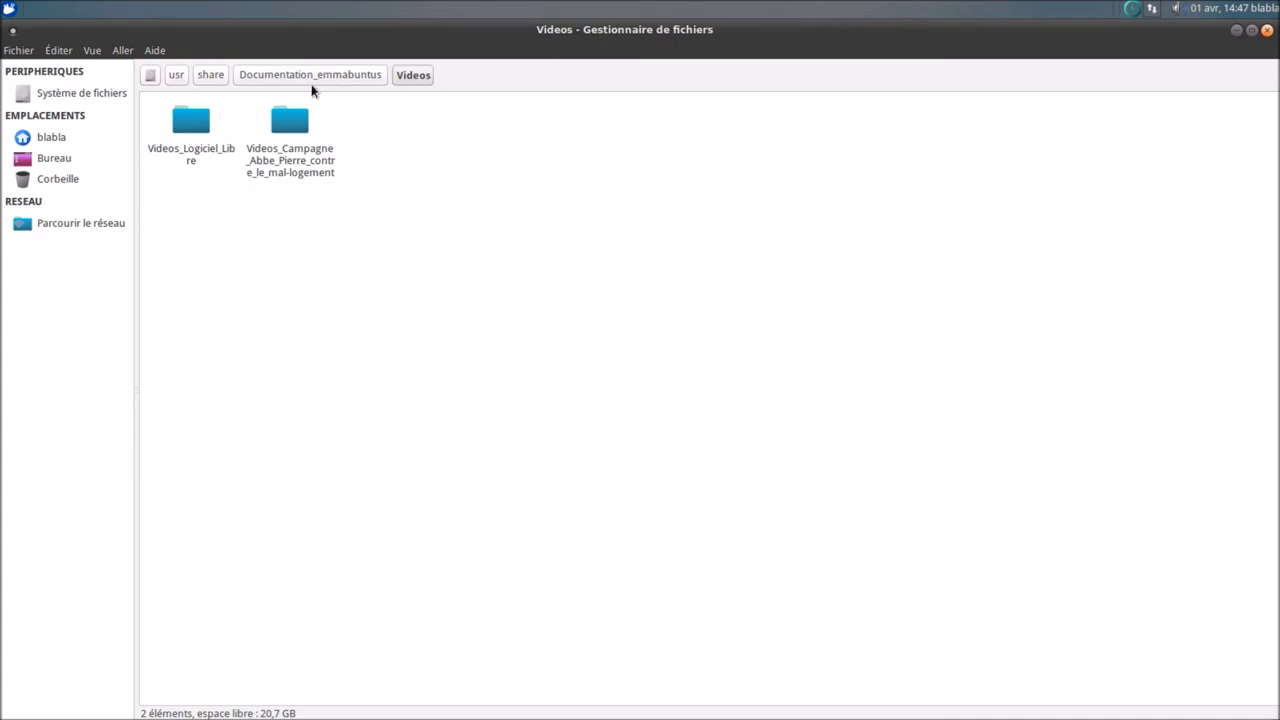
click(366, 79)
double_click(237, 120)
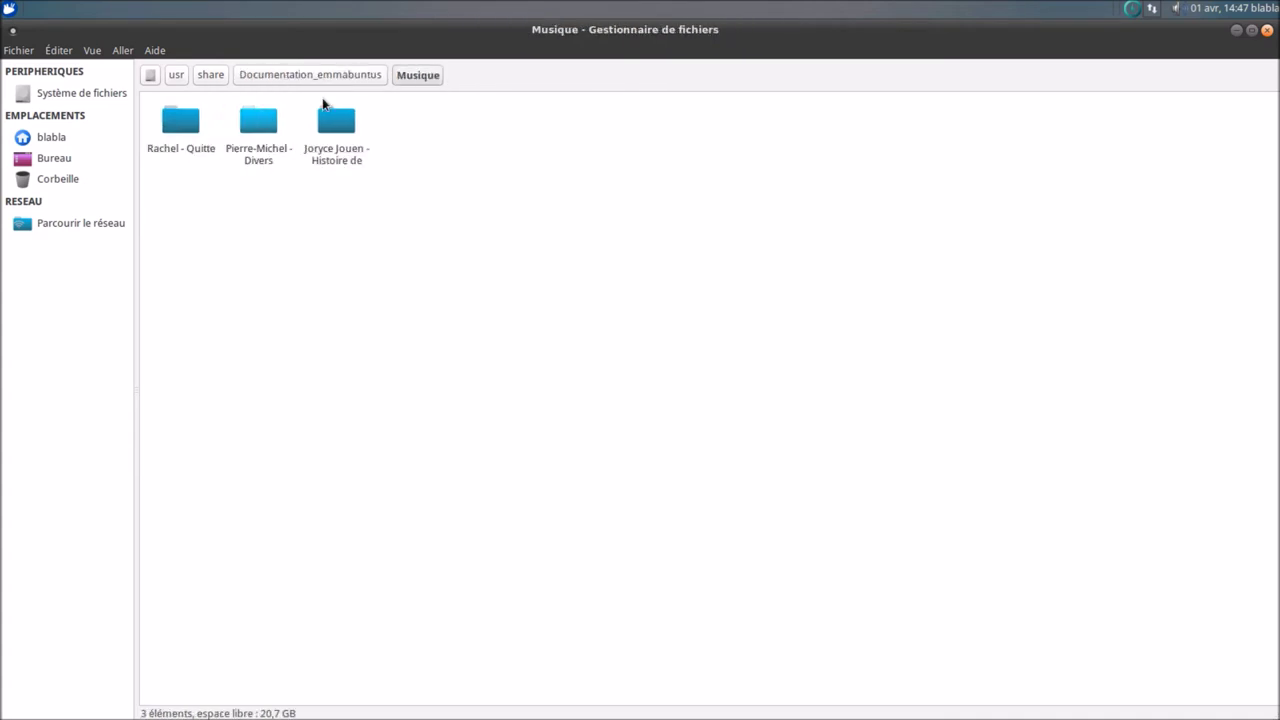
click(351, 80)
double_click(305, 120)
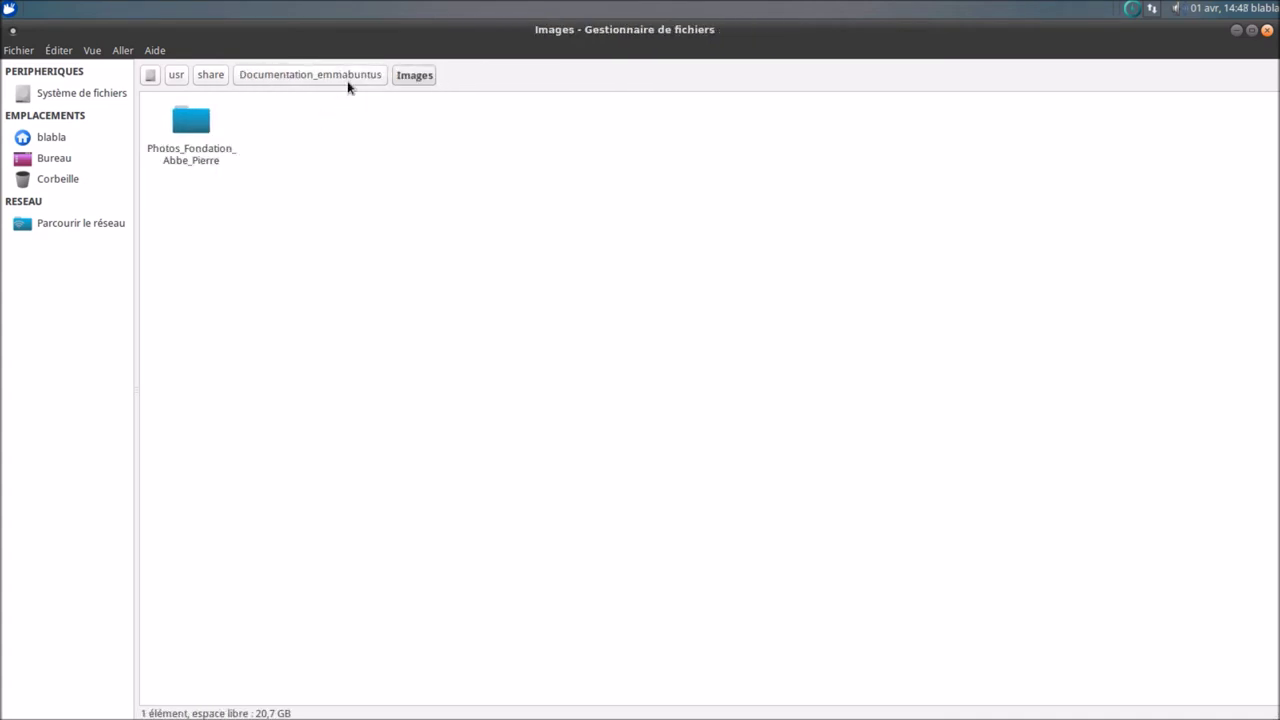
click(349, 80)
double_click(366, 122)
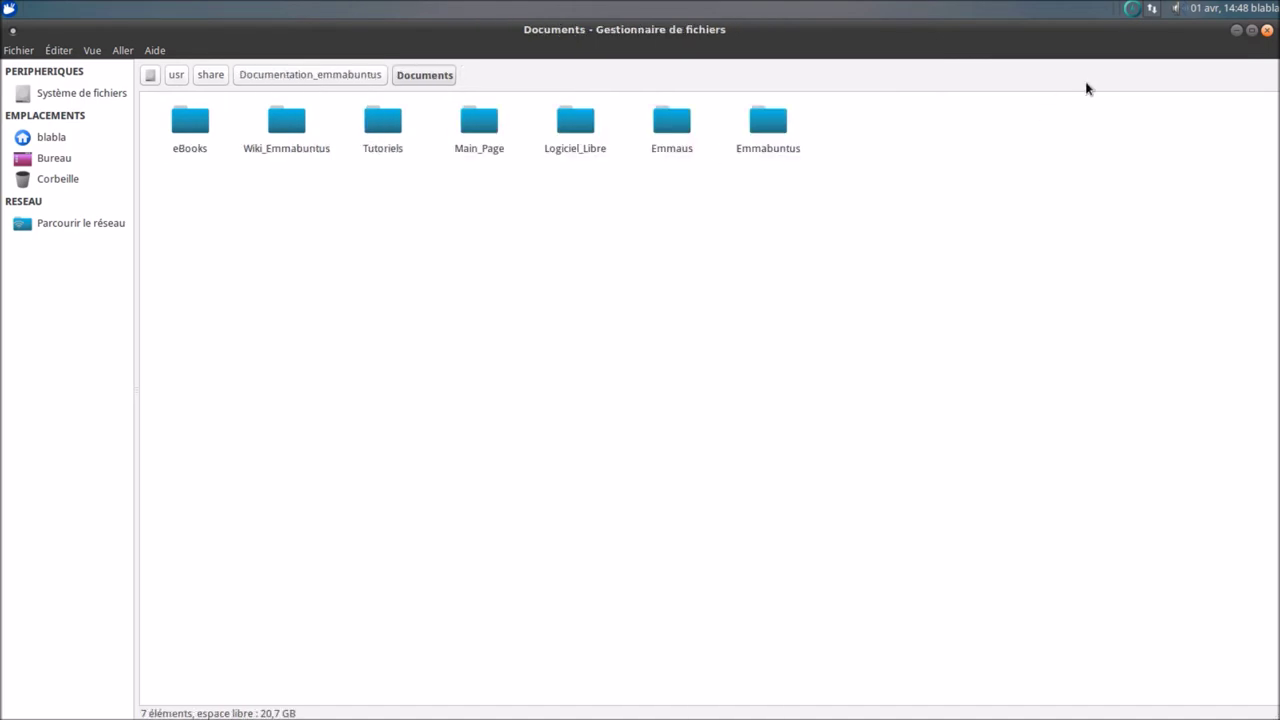
click(1266, 31)
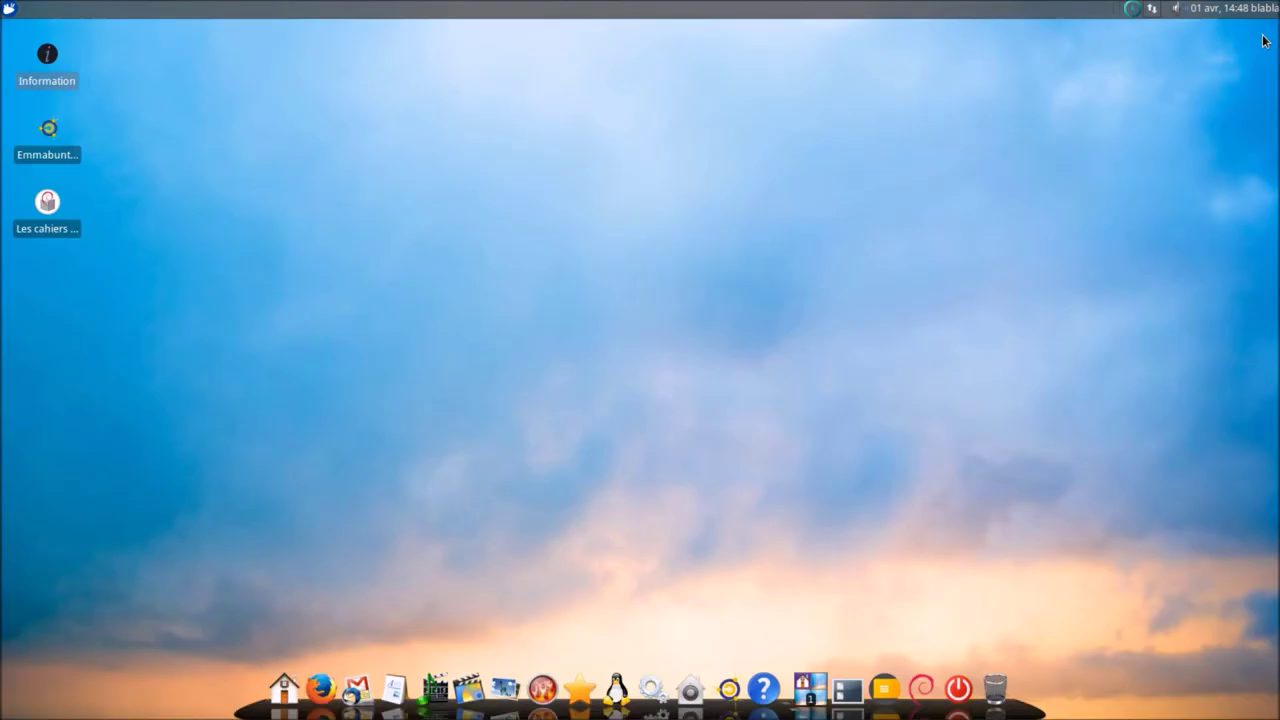
click(60, 157)
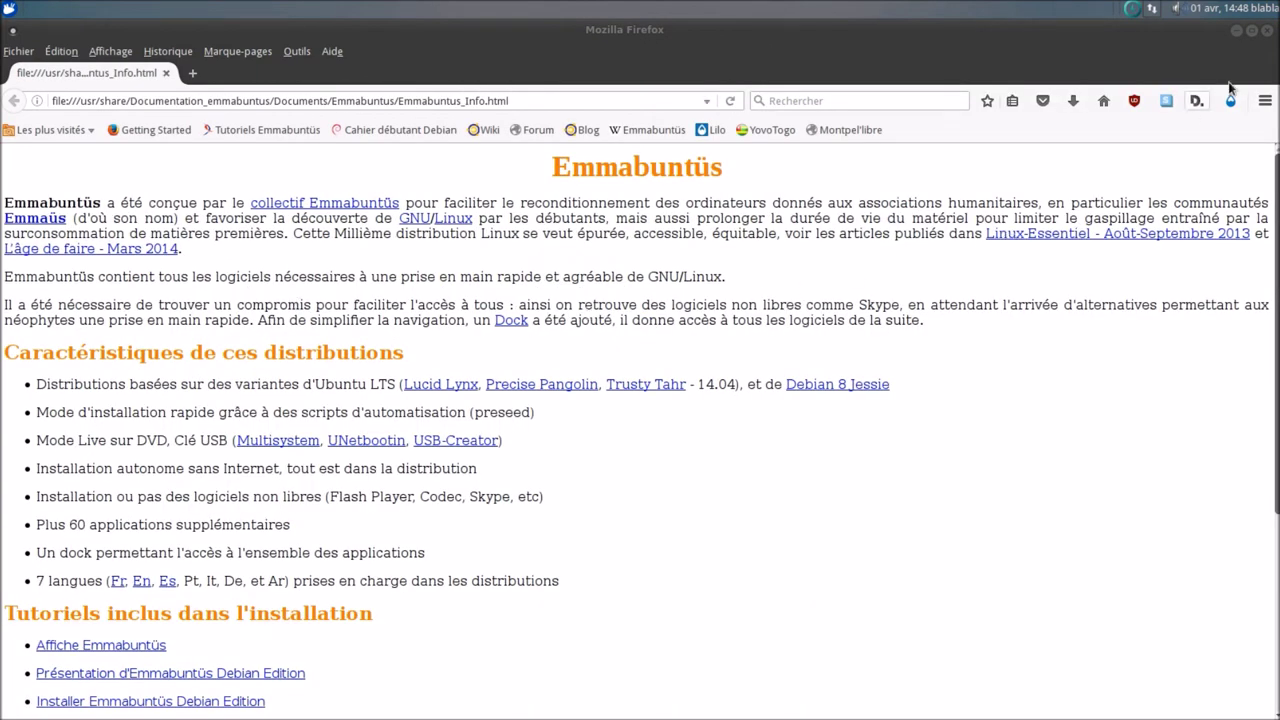
click(1265, 100)
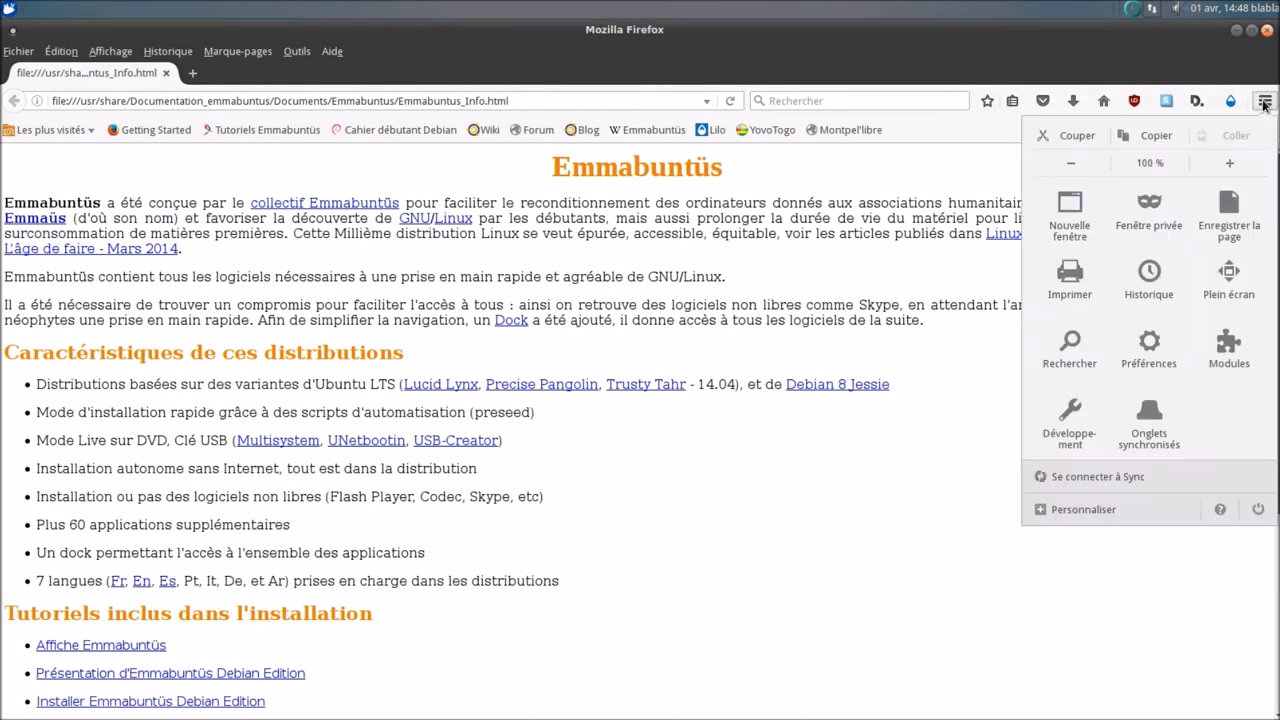
click(1220, 509)
click(1128, 308)
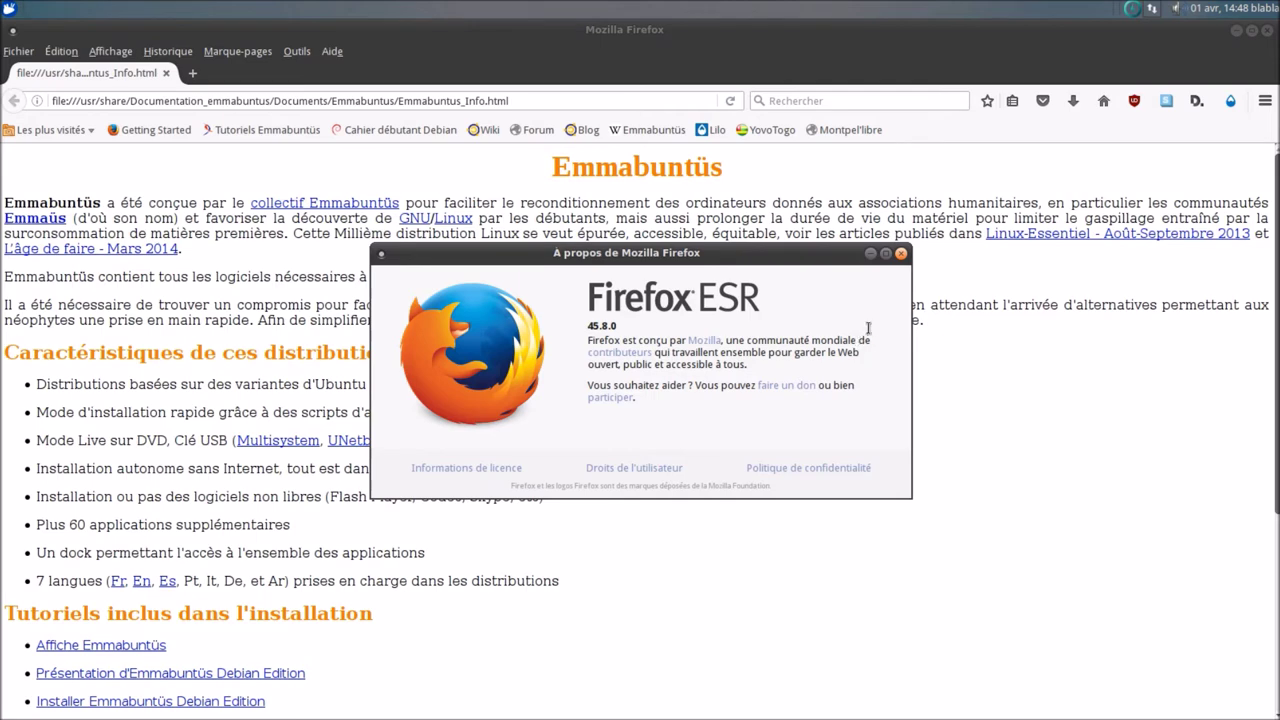
click(903, 255)
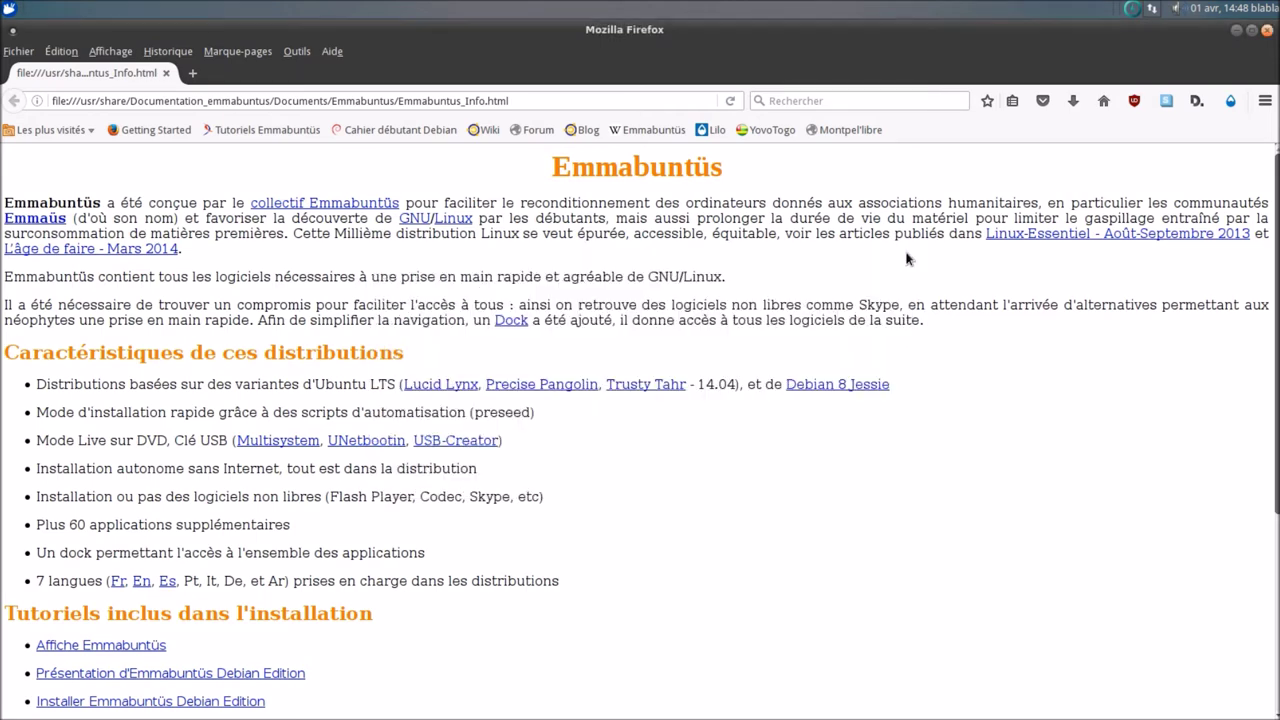
click(1267, 30)
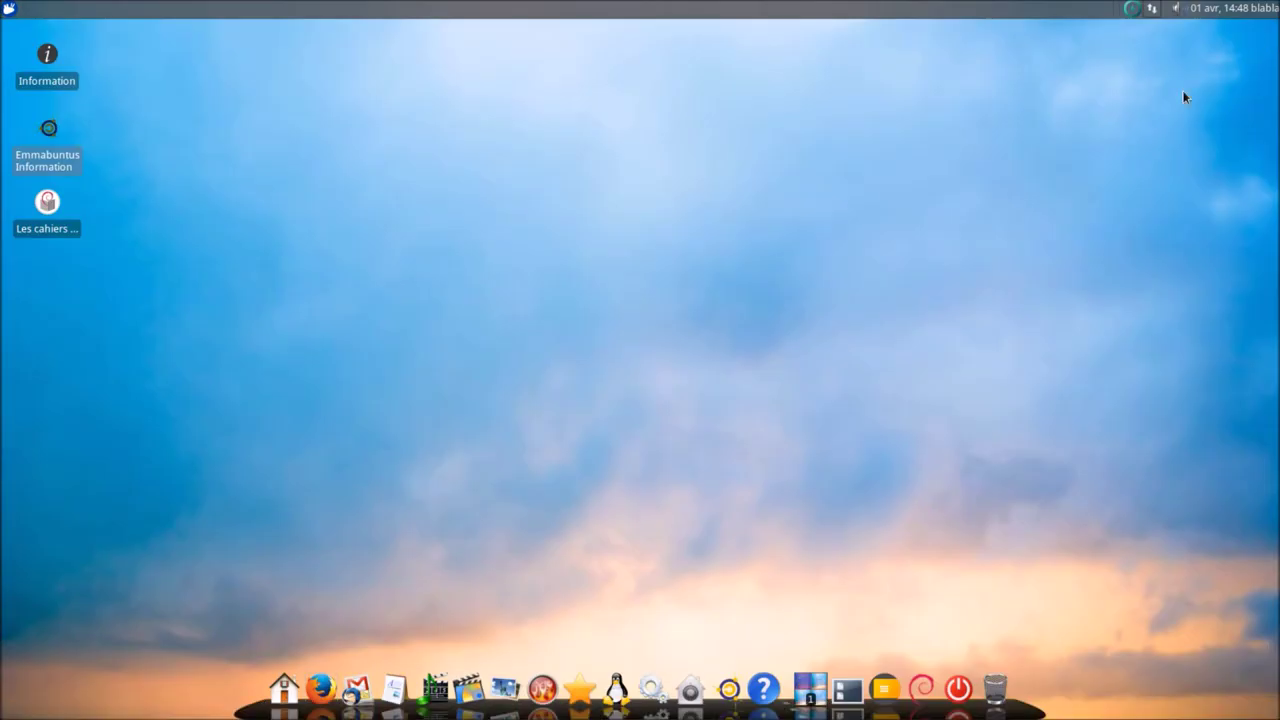
- Open the Les cahiers du débutant Debian PDF from the desktop and centre its window
click(64, 231)
double_click(42, 246)
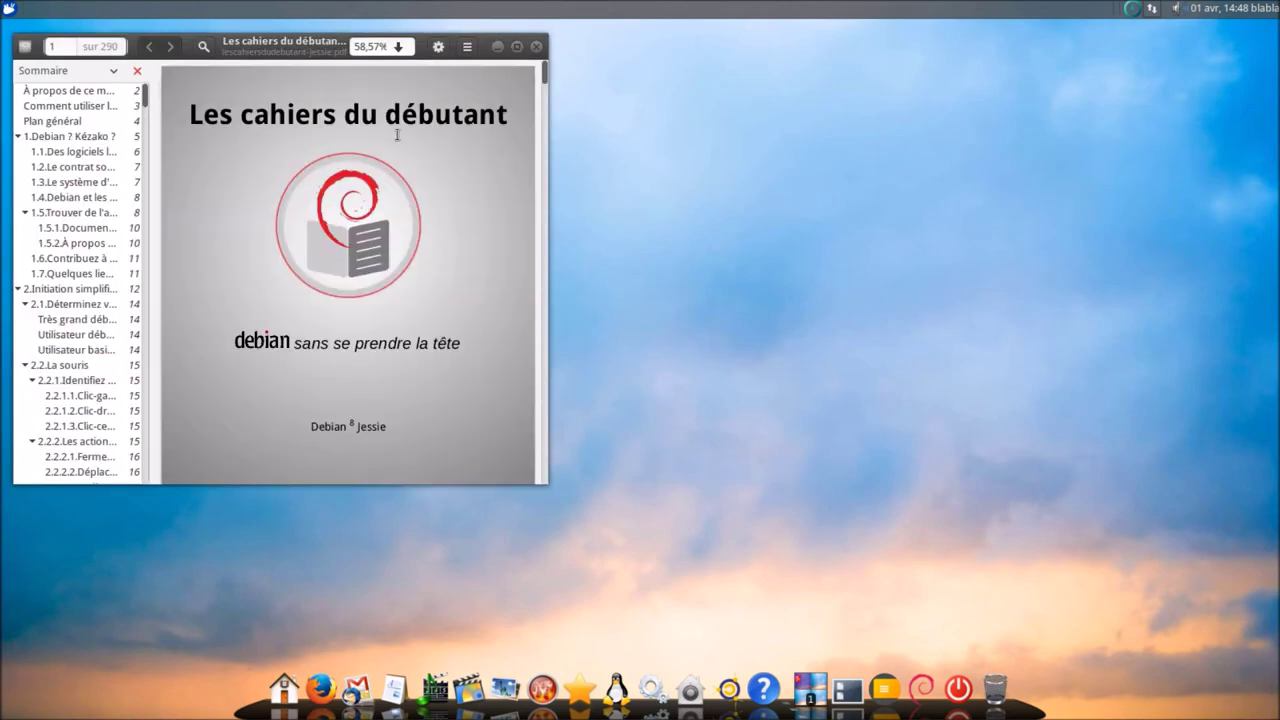
drag(302, 46, 603, 59)
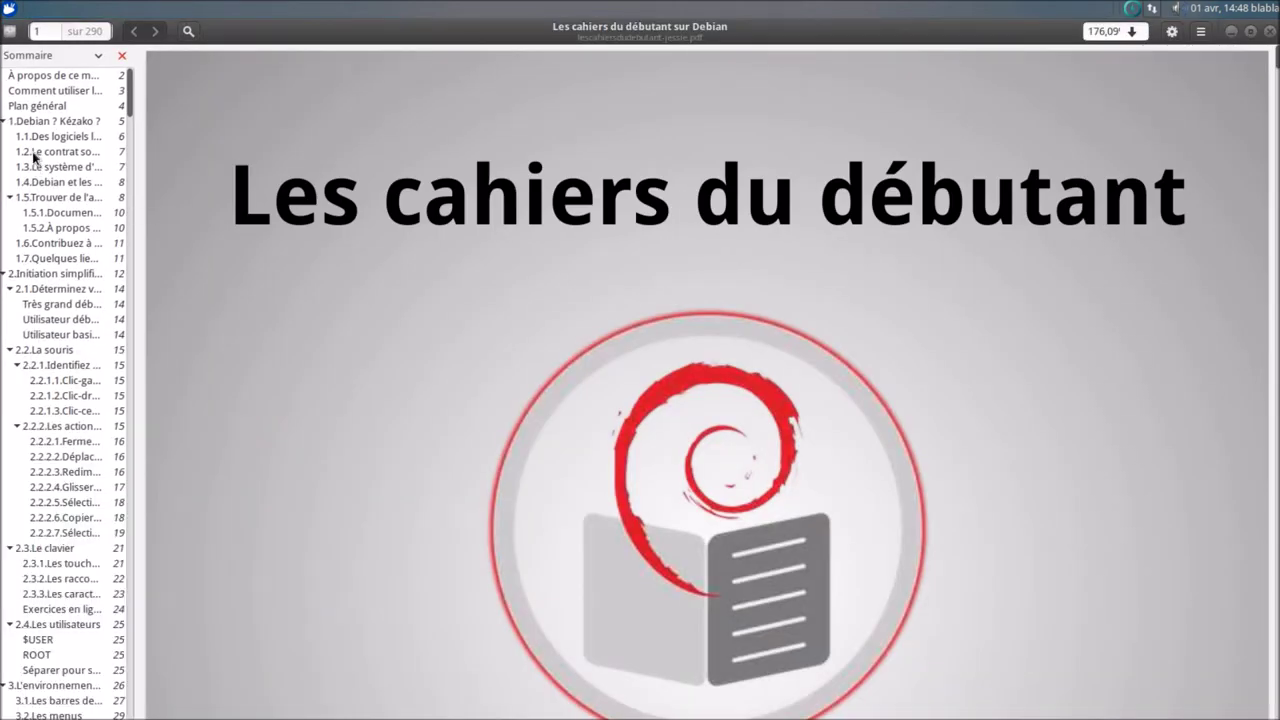
- Jump through the Sommaire from 1. Debian ? Kézako ? to 2.2.2 Les actions de la souris
click(34, 124)
click(30, 150)
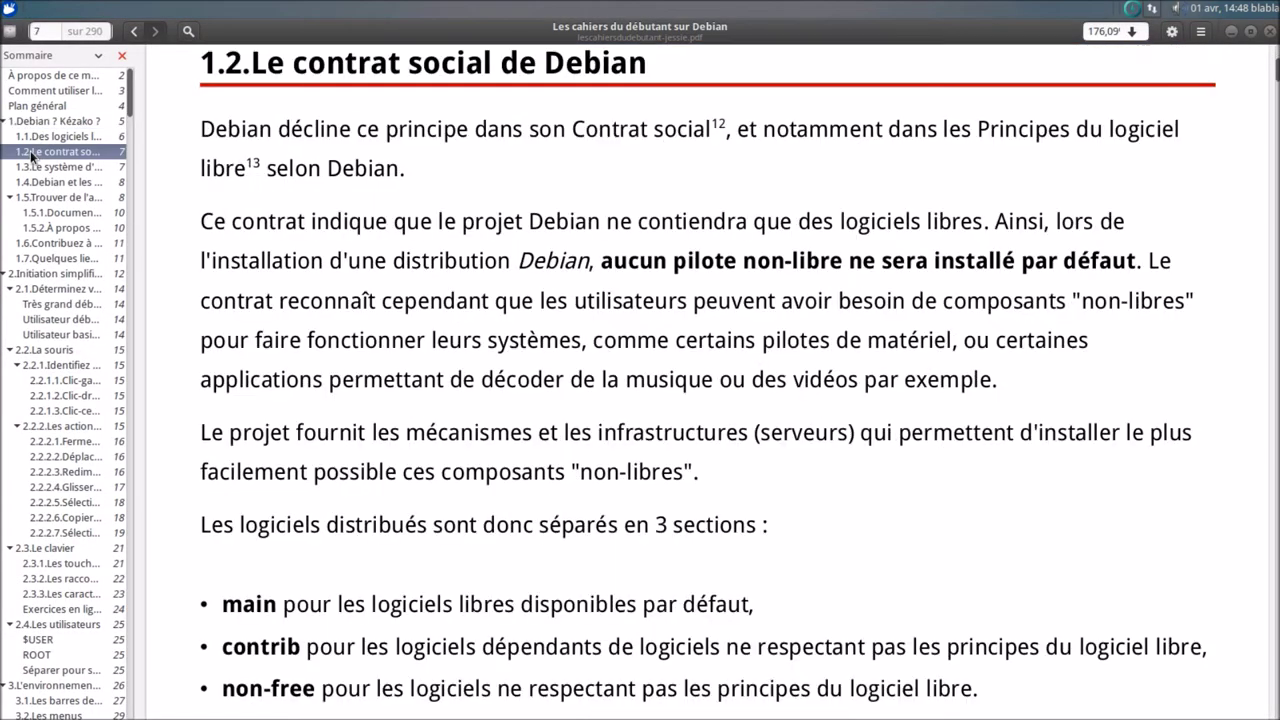
click(36, 199)
click(30, 263)
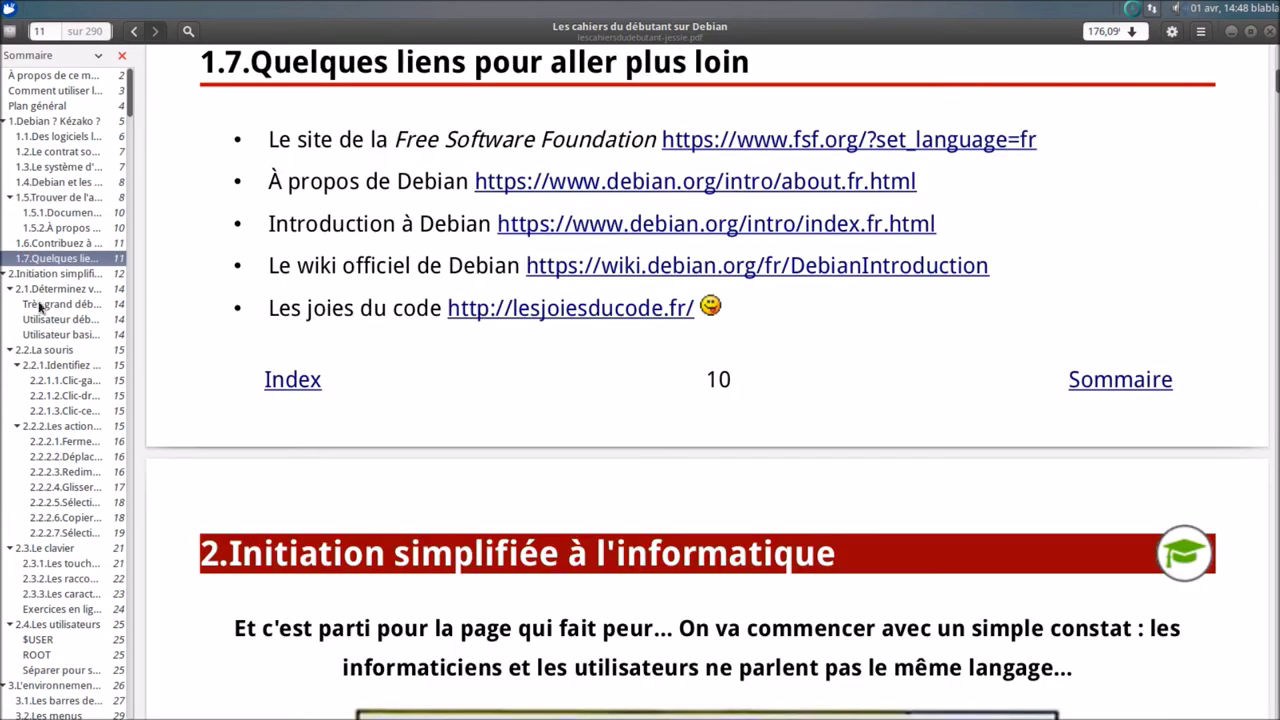
click(44, 334)
click(57, 430)
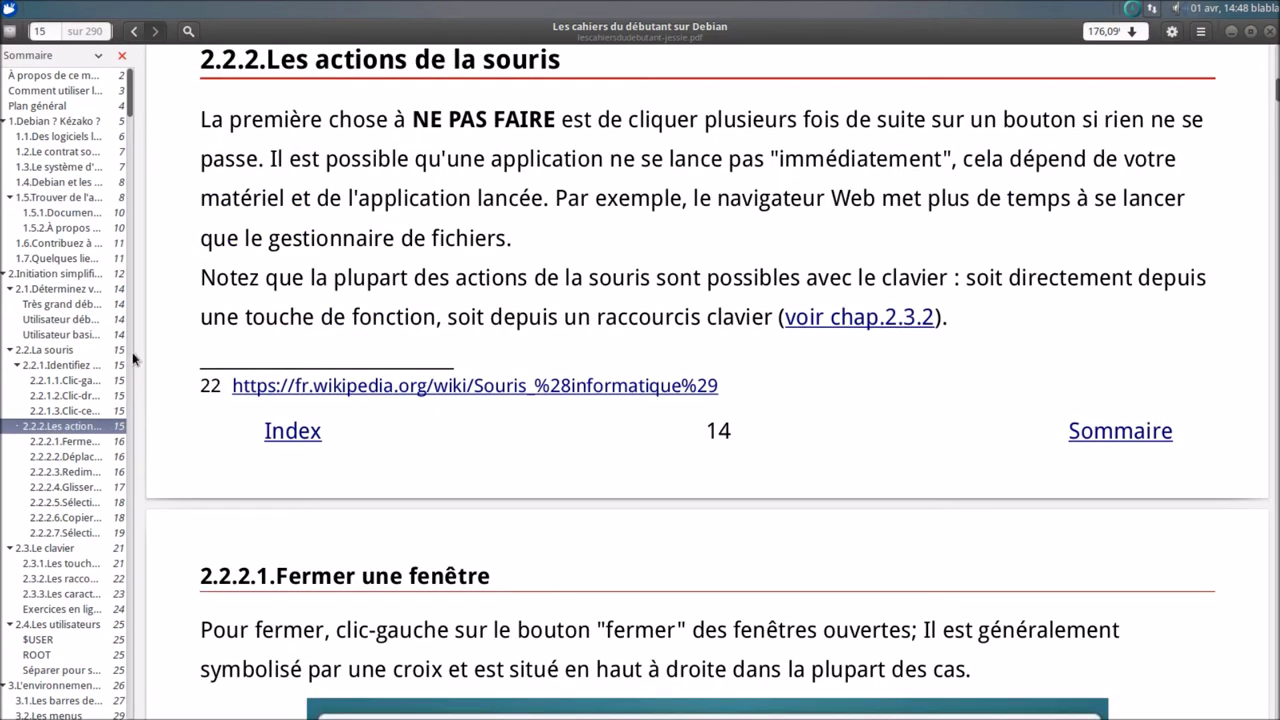
- Widen the table of contents, visit the Thunar and 4.2.4 Cinnamon sections, then close the reader
drag(213, 352, 237, 351)
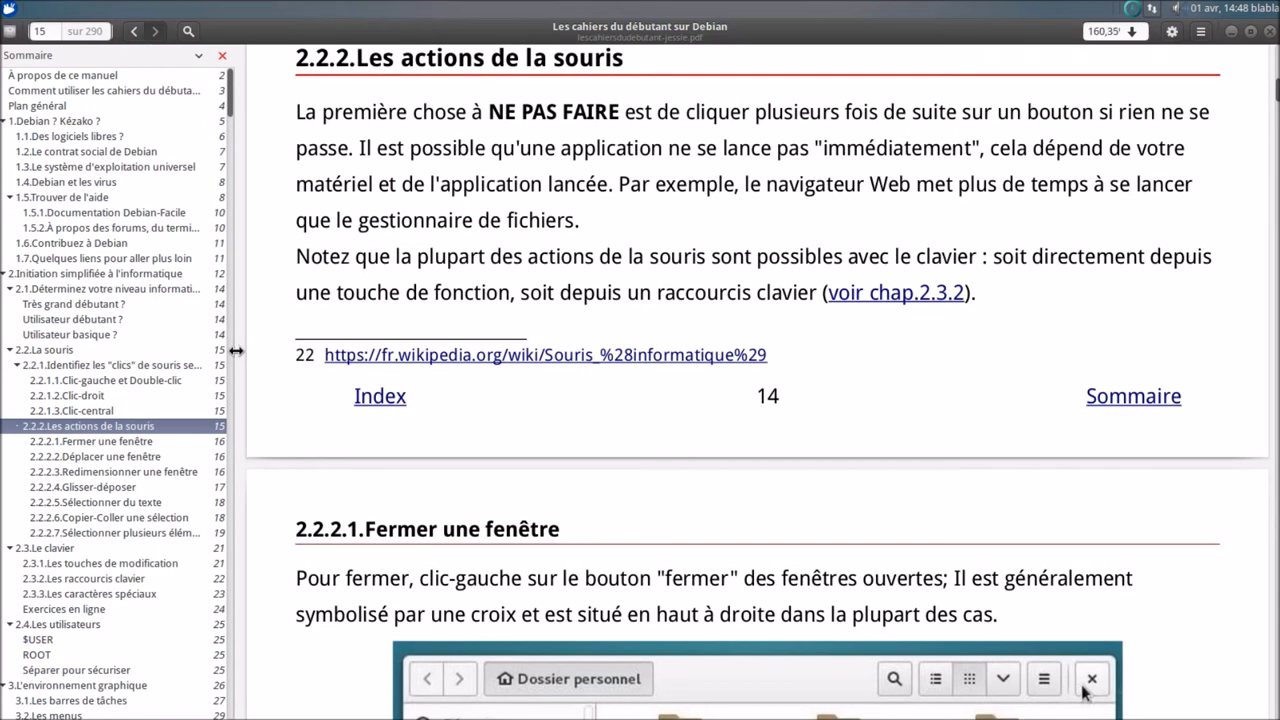
scroll(89, 514, down, 8)
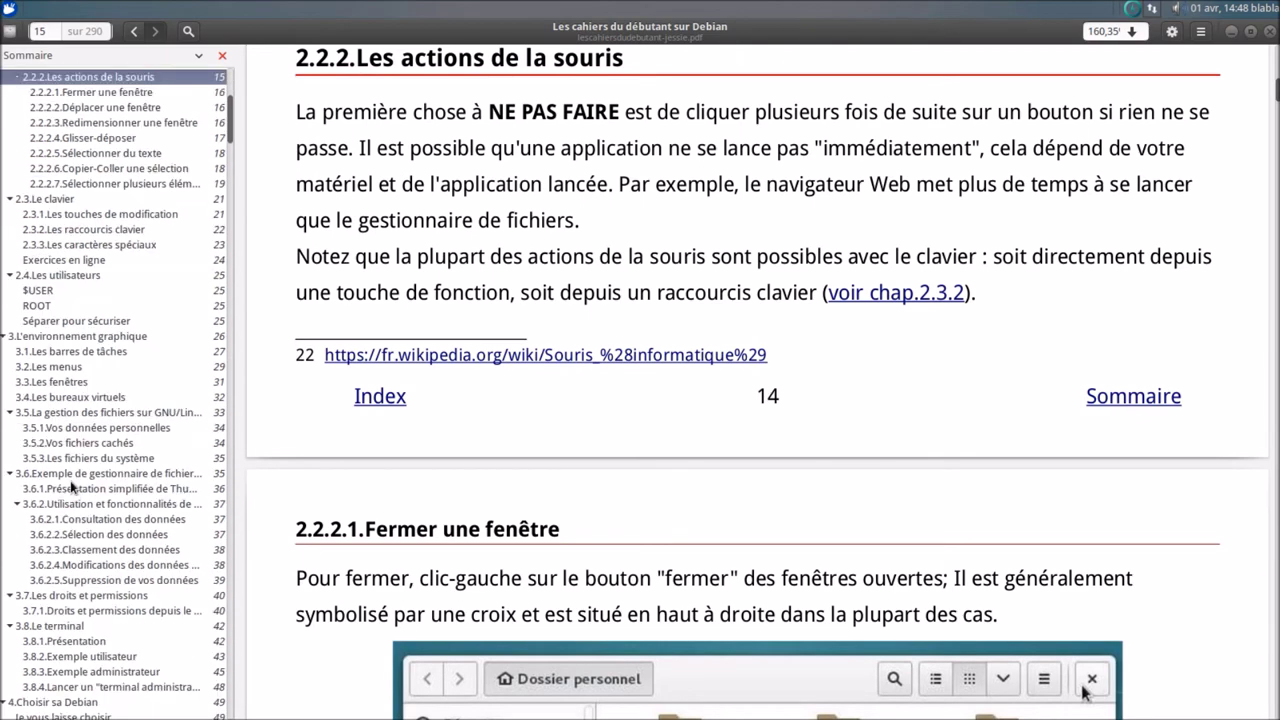
click(78, 489)
scroll(85, 585, down, 6)
click(82, 592)
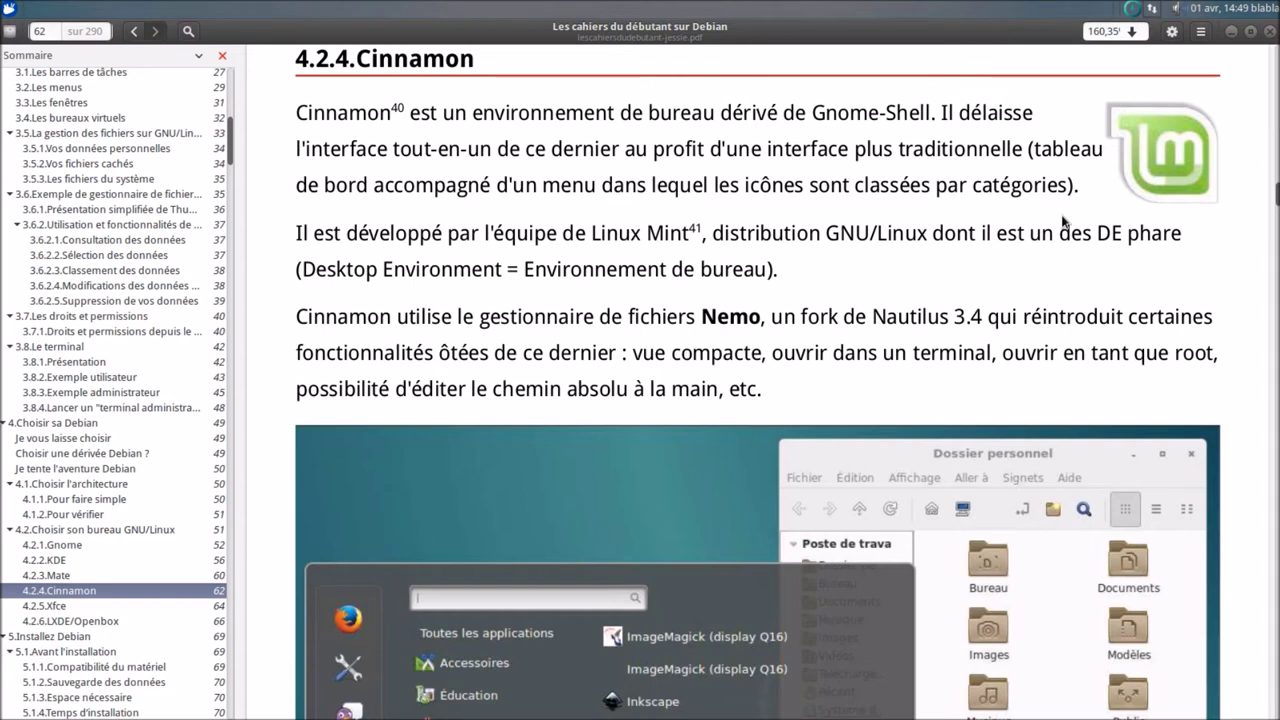
click(1270, 32)
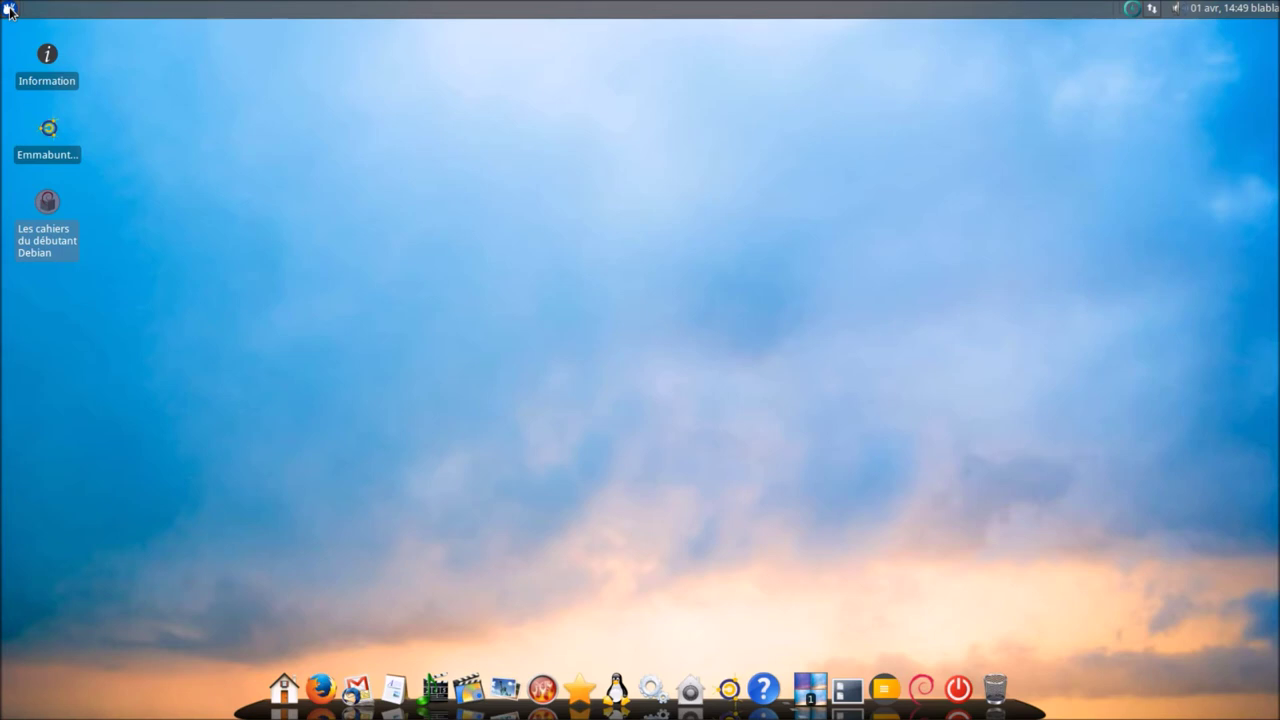
click(1136, 11)
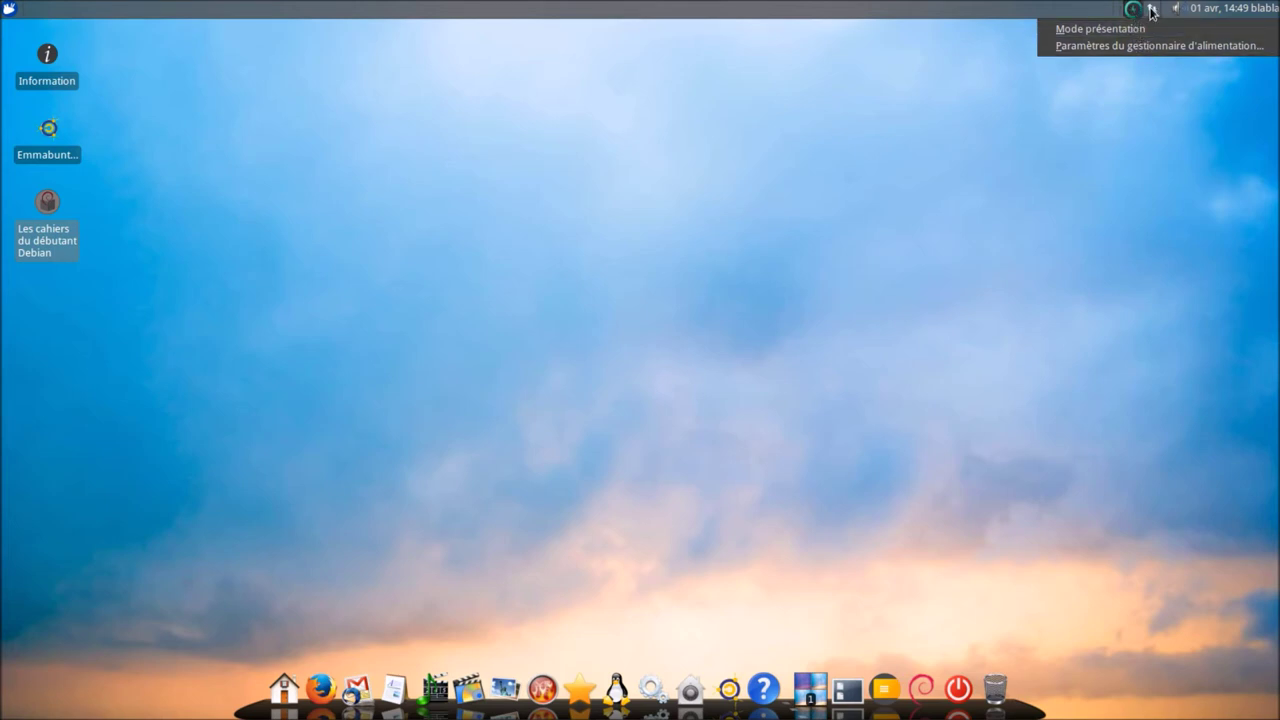
click(1150, 10)
click(1177, 10)
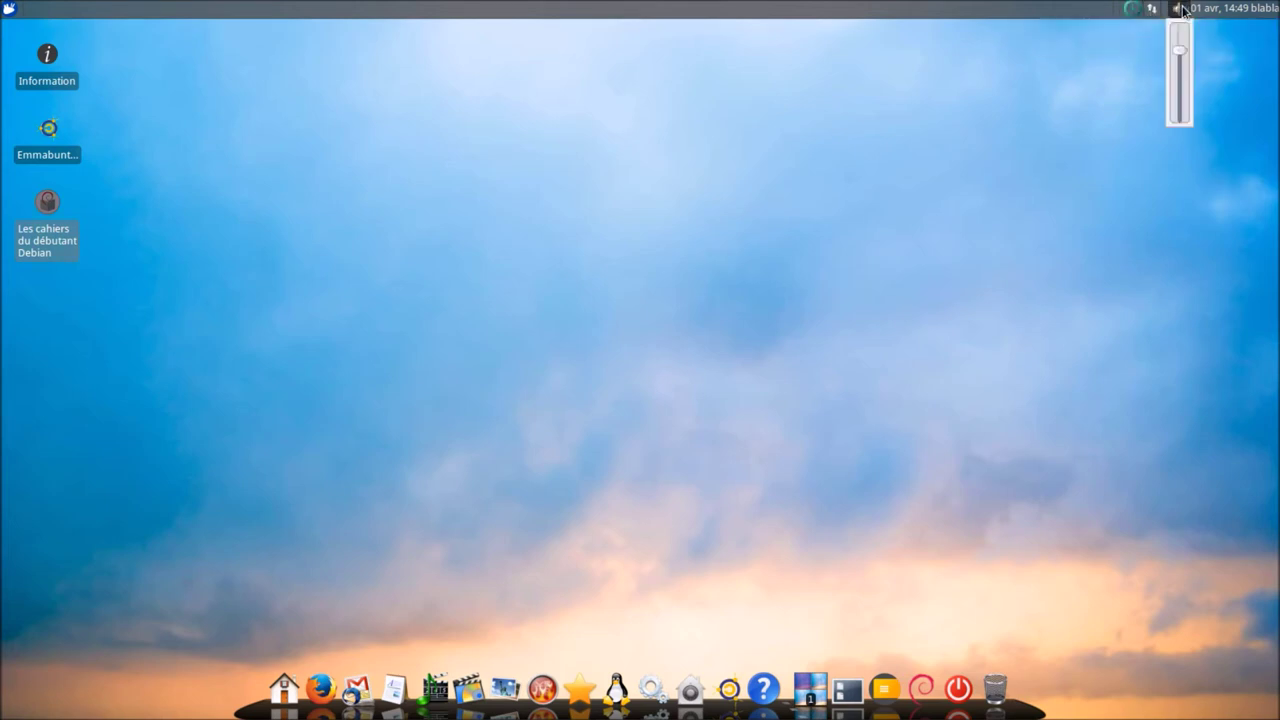
click(1204, 10)
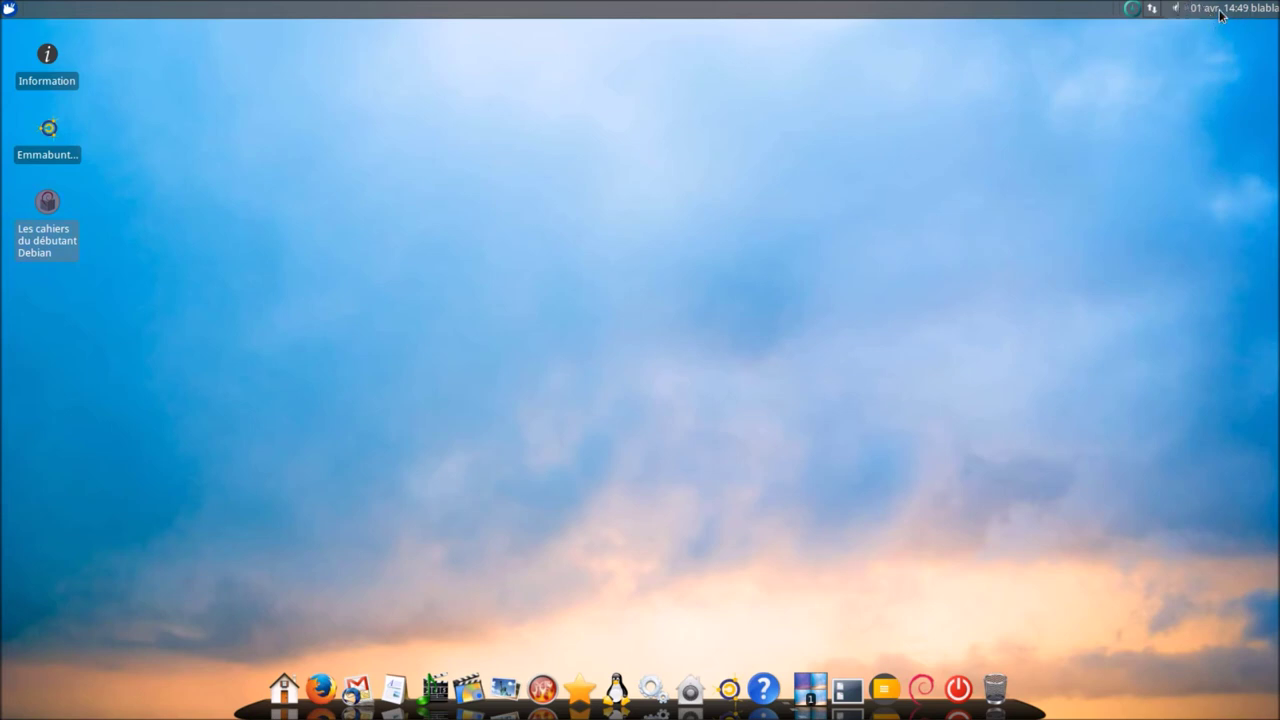
click(1257, 10)
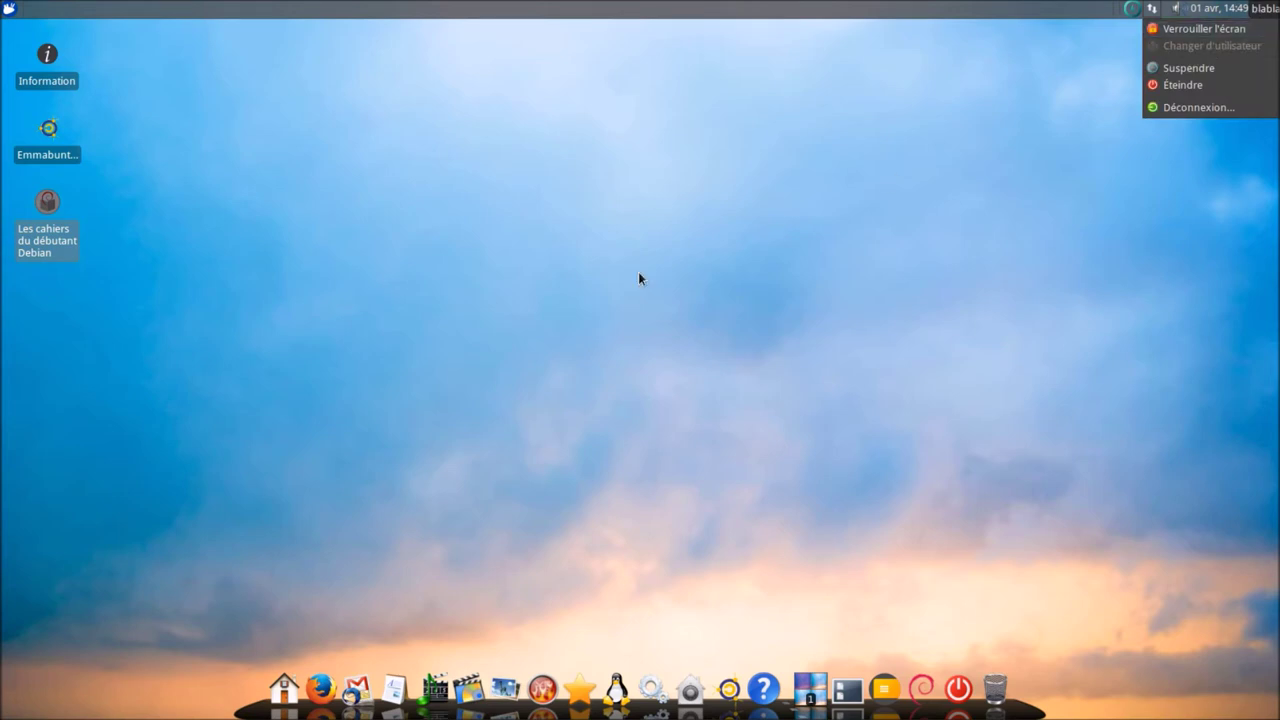
click(593, 300)
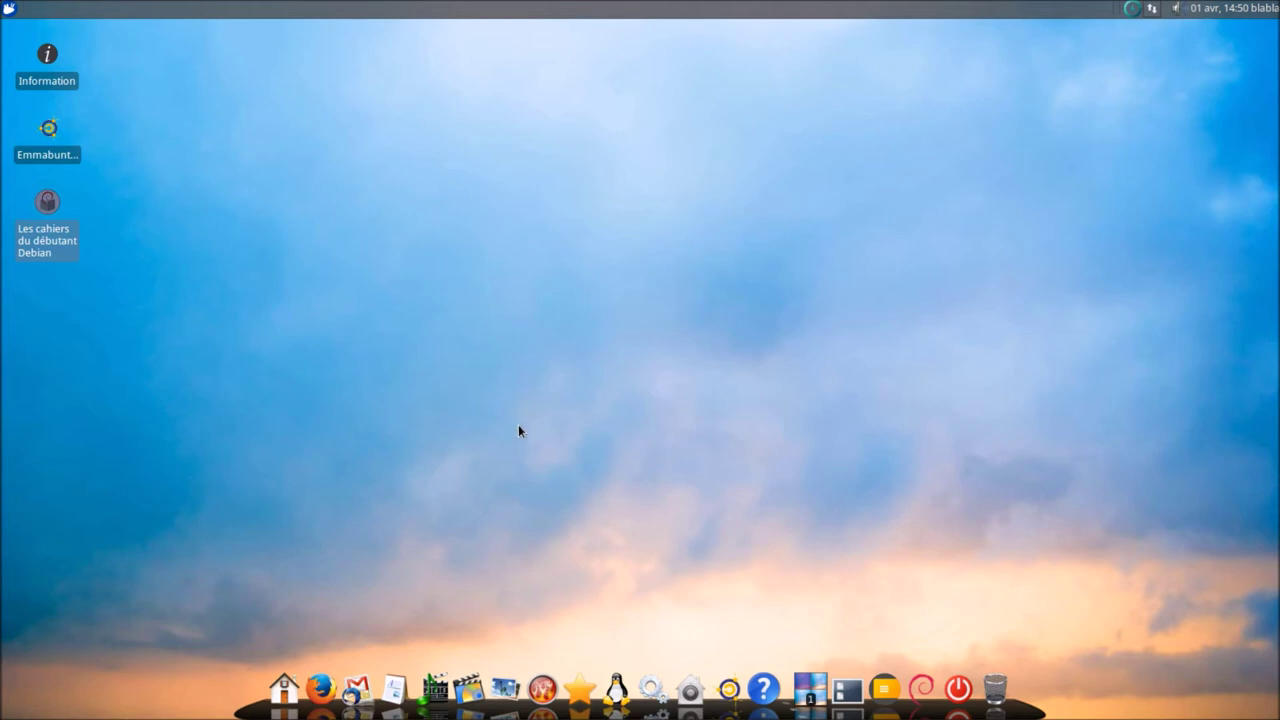
click(283, 700)
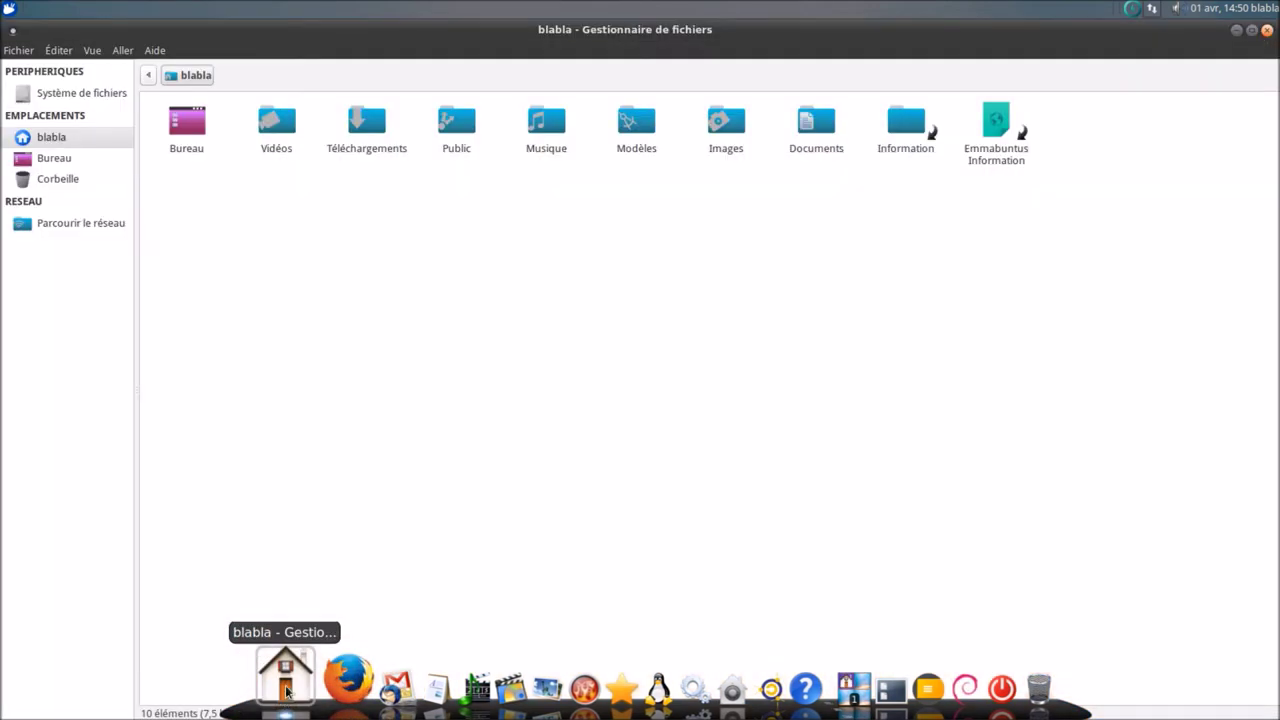
click(156, 51)
click(160, 86)
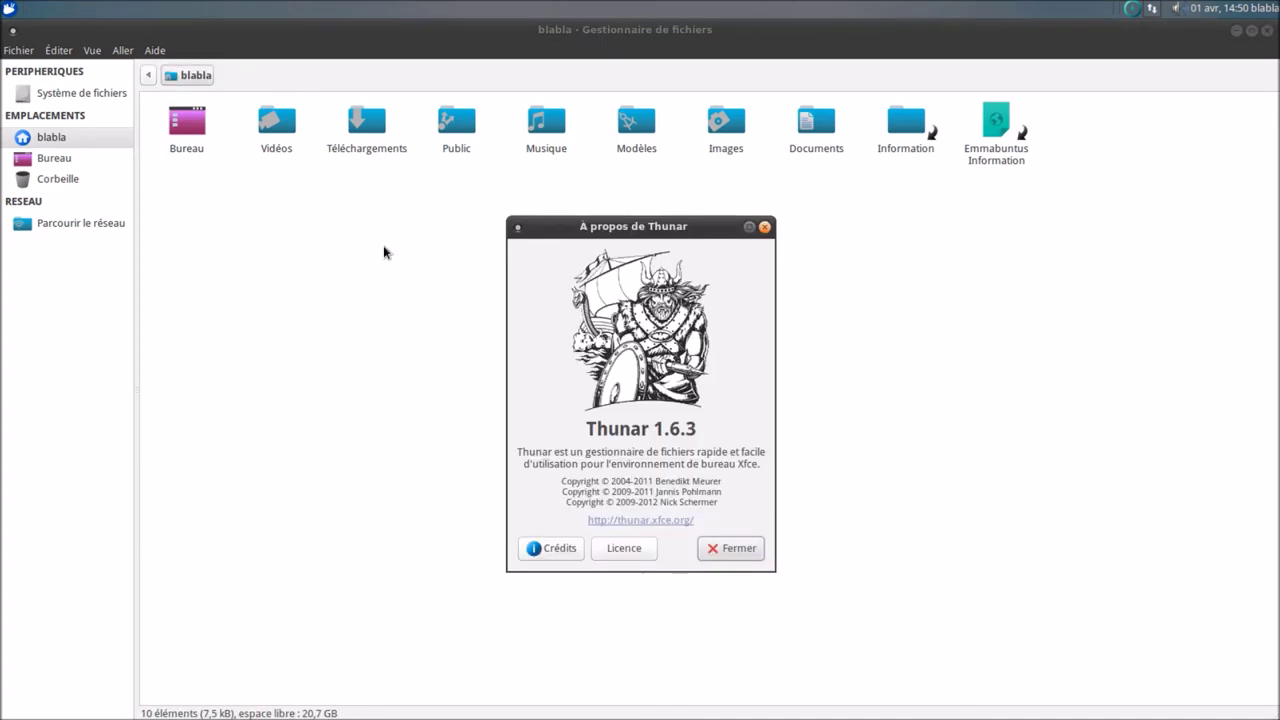
click(739, 551)
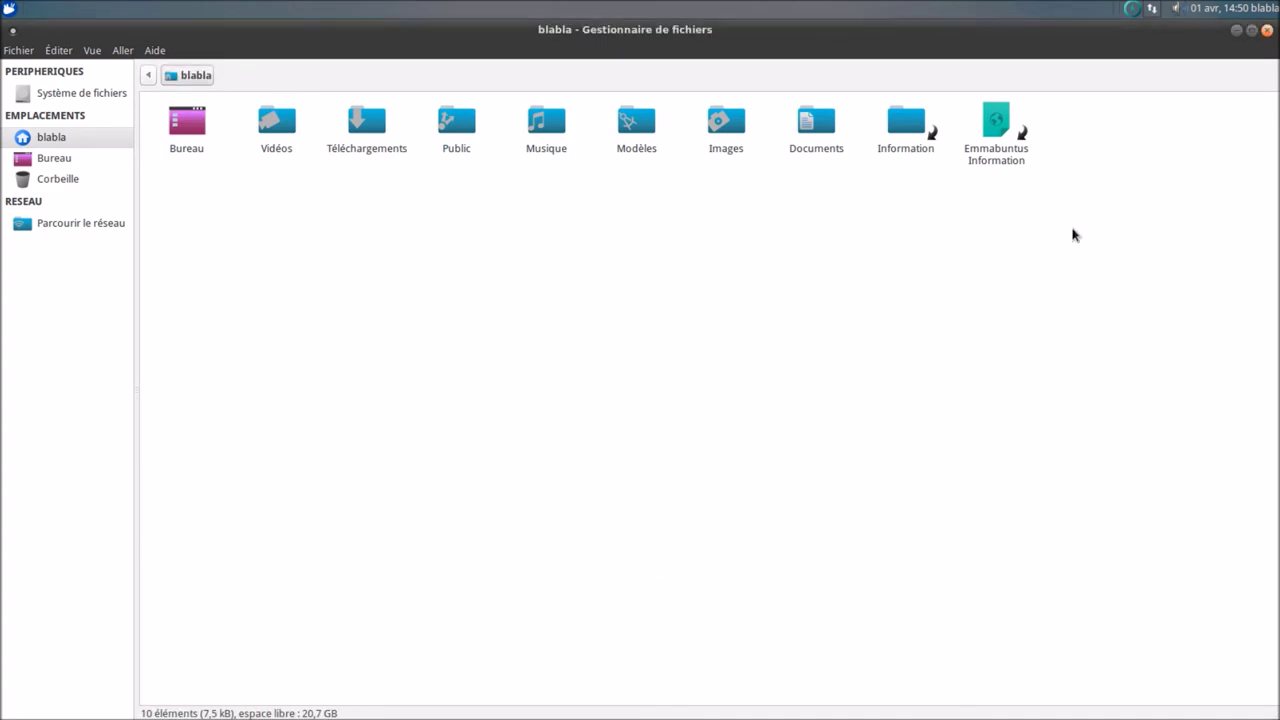
click(1268, 32)
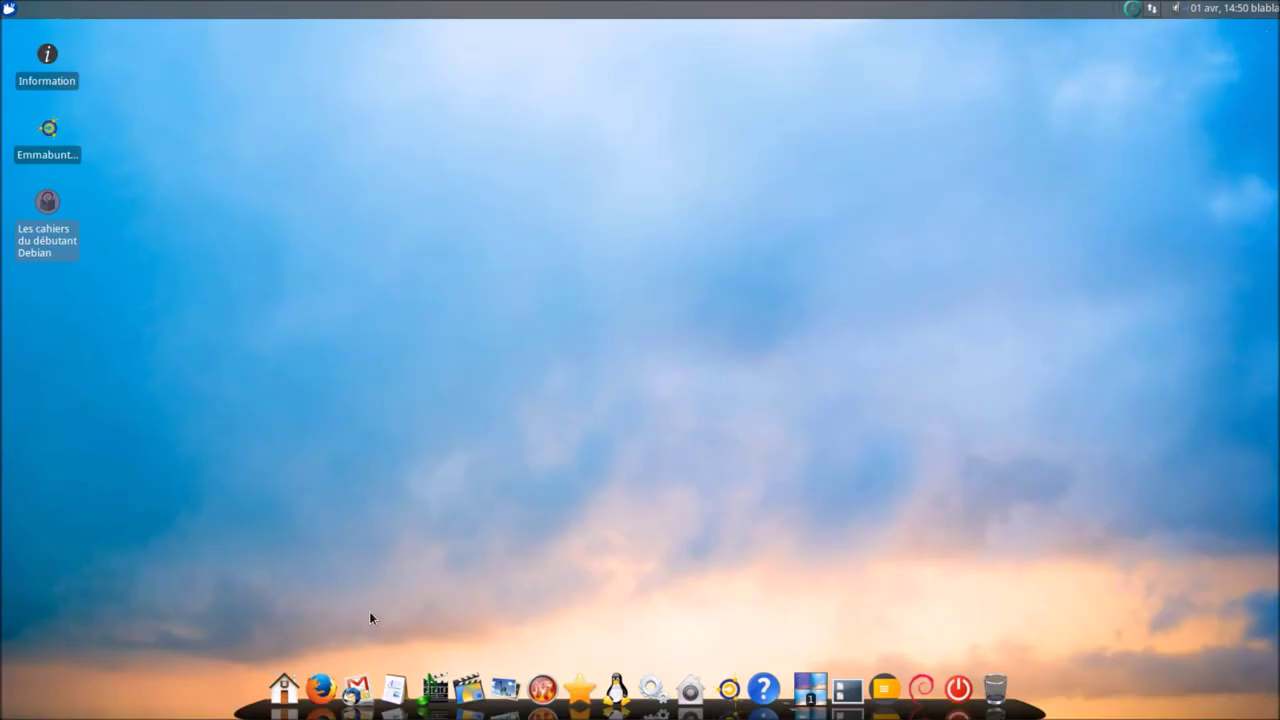
- Launch Firefox ESR and load the tutorials, beginner's guide, wiki and forum bookmarks
click(316, 680)
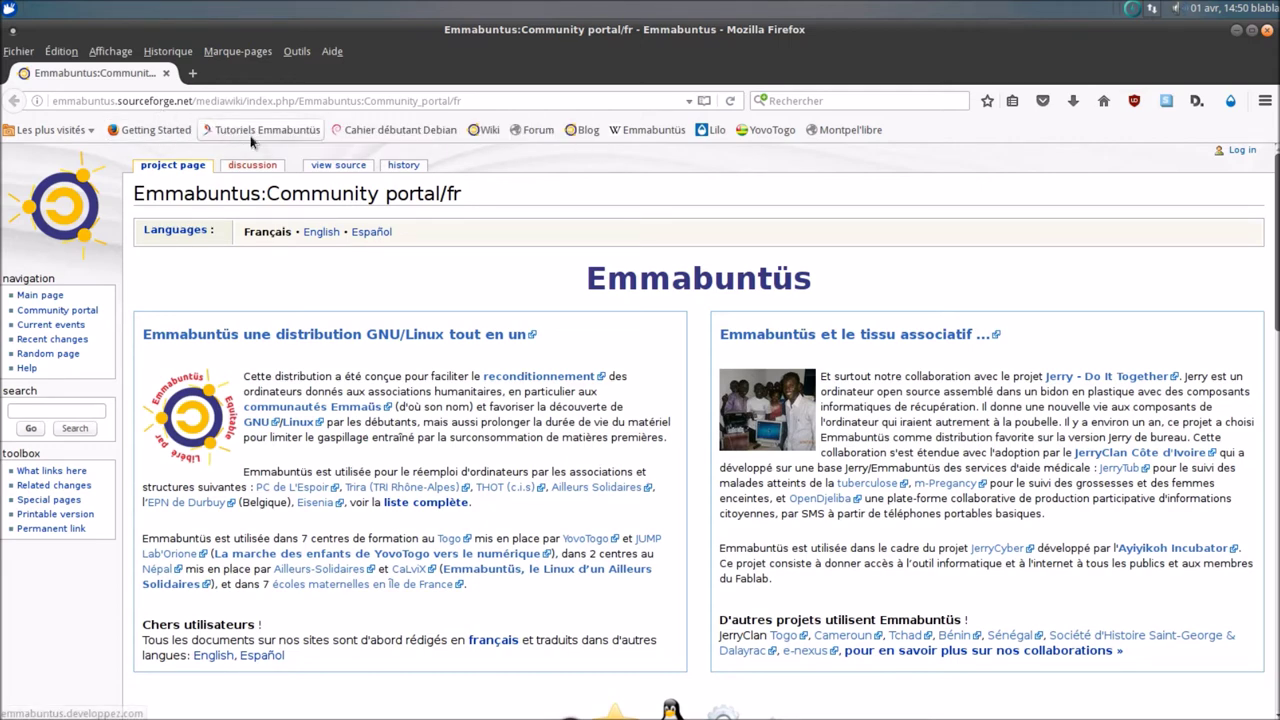
click(252, 132)
click(423, 131)
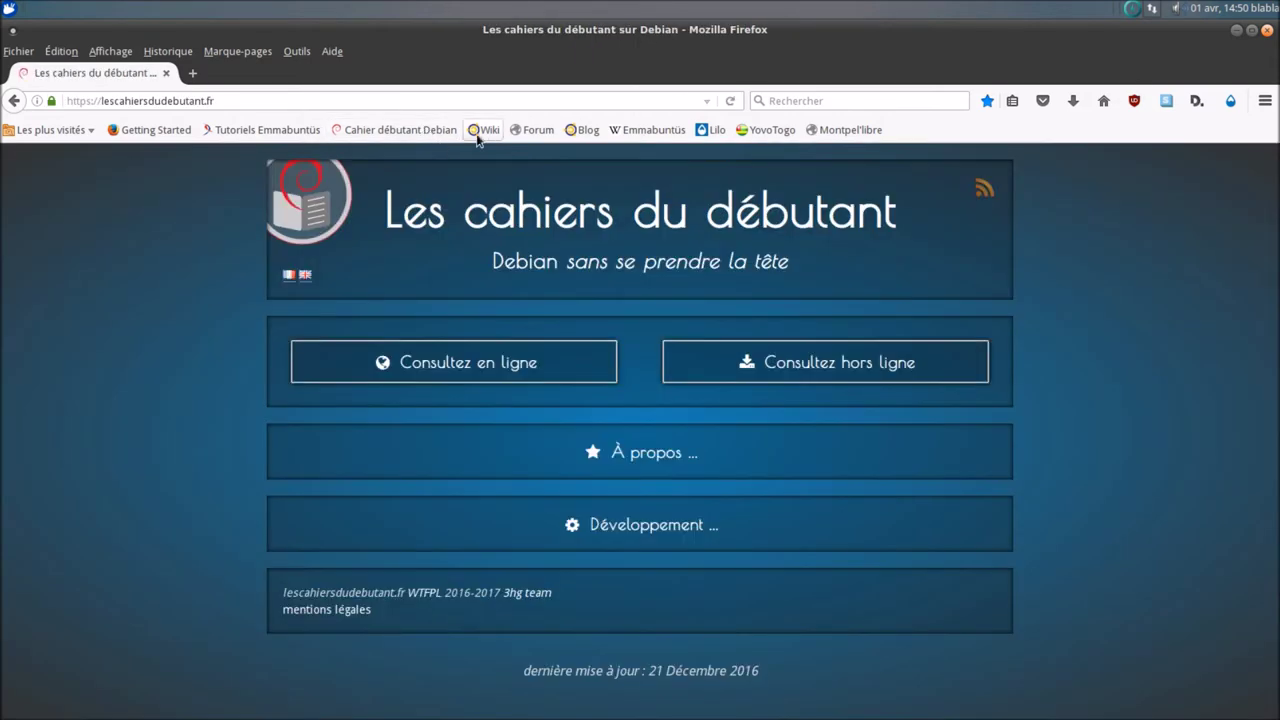
click(527, 130)
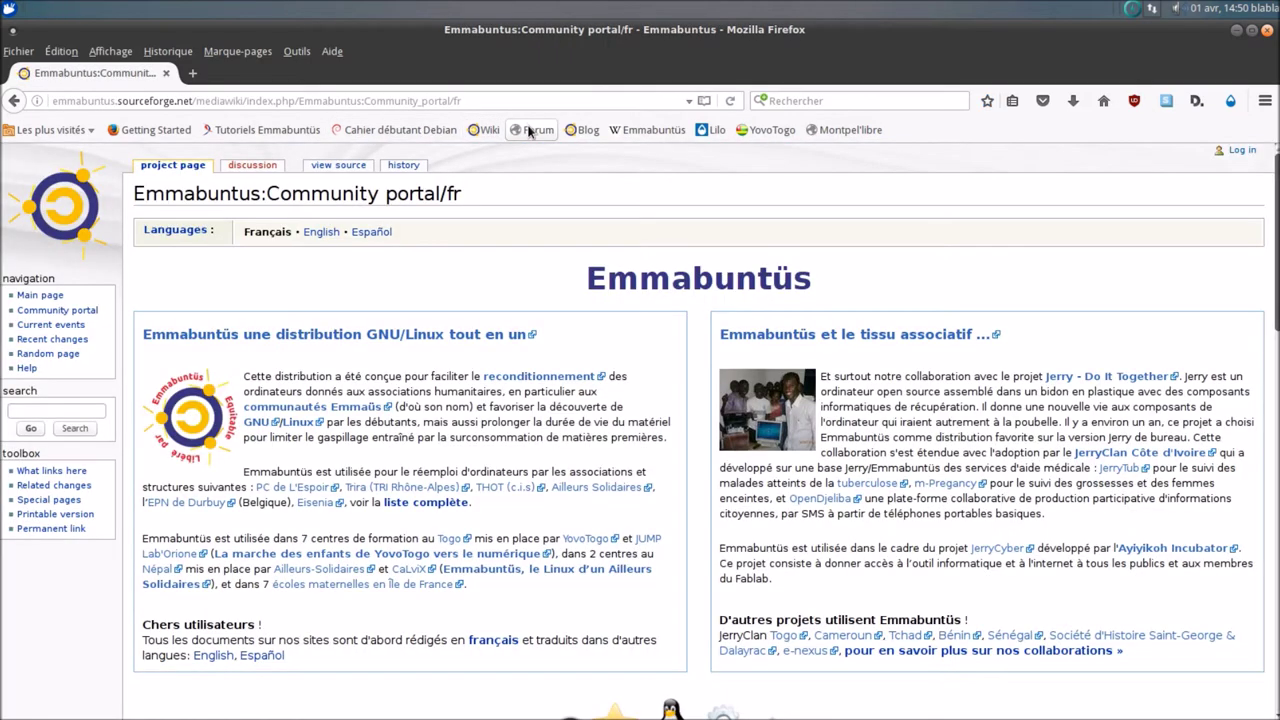
click(530, 131)
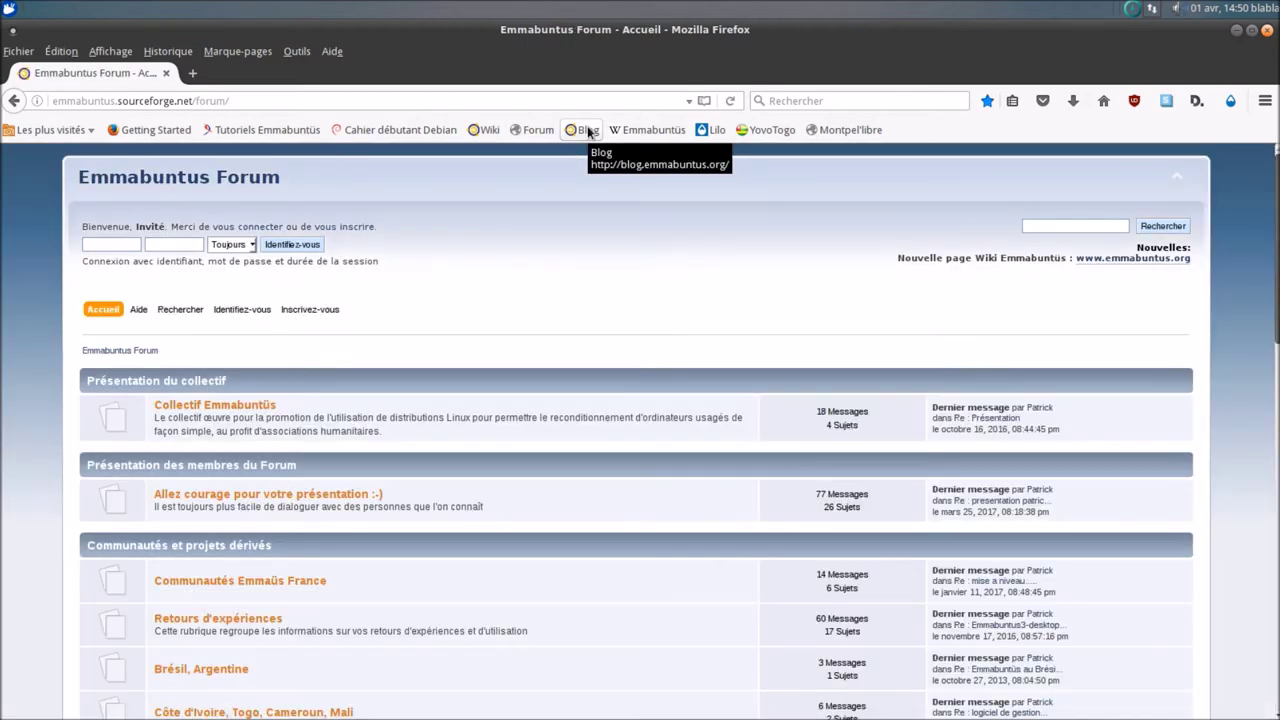
- Load the blog, Wikipedia, Lilo, YovoTogo and finally Montpel'libre bookmarks
click(589, 131)
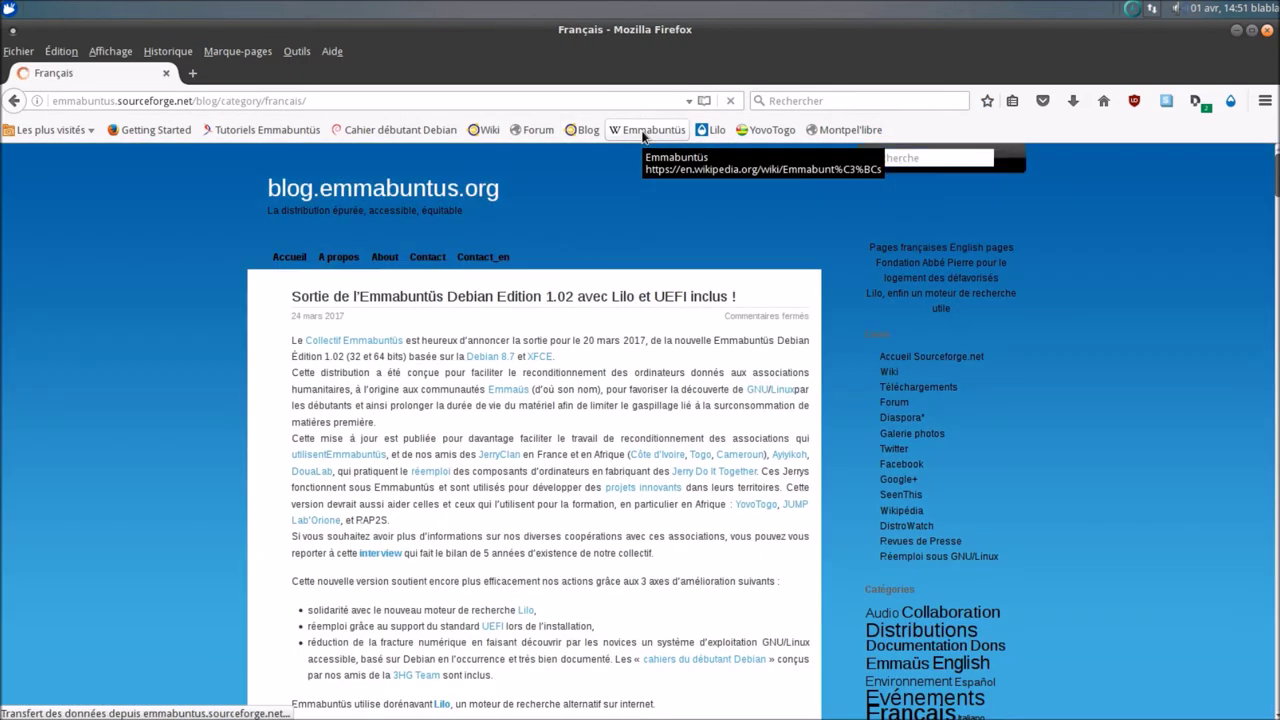
click(643, 131)
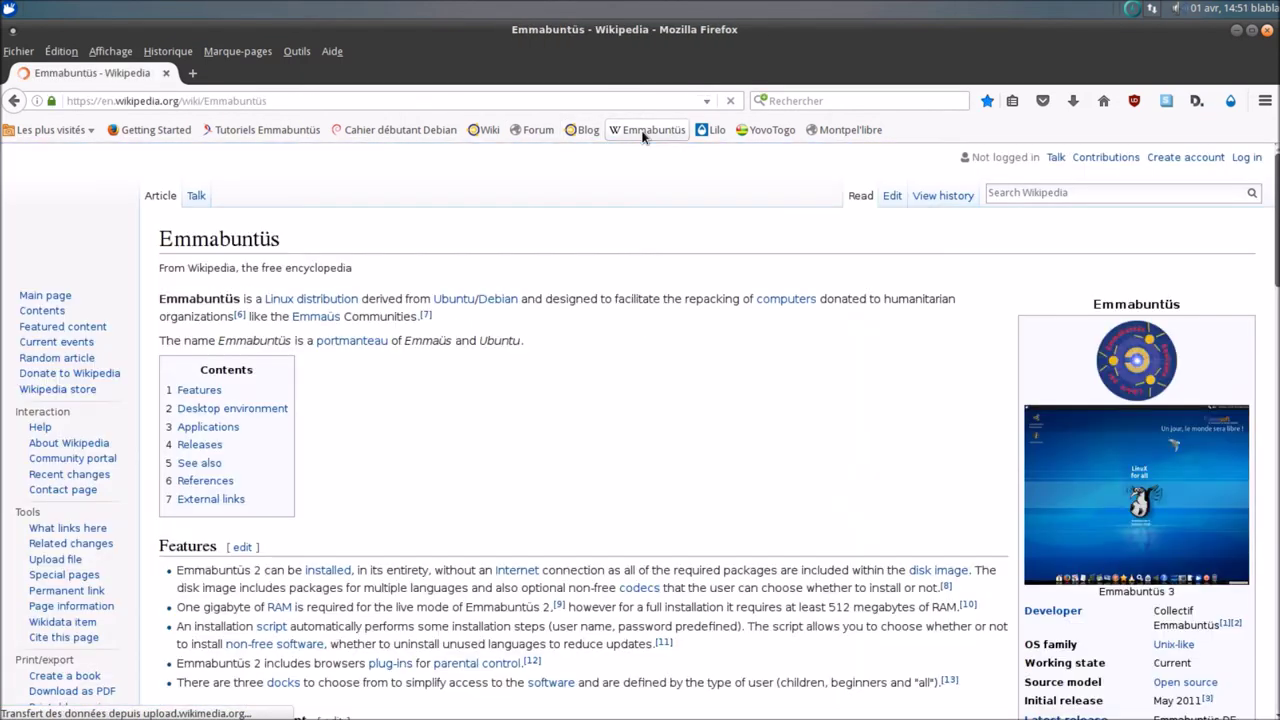
click(716, 131)
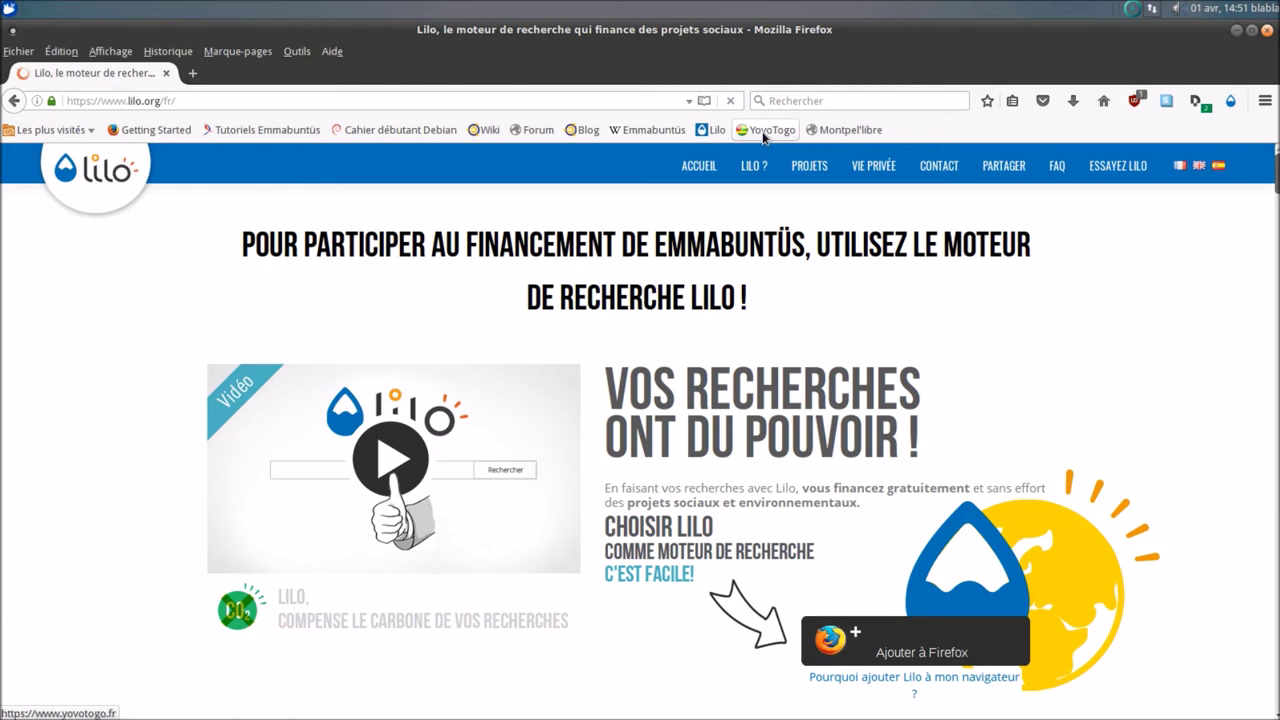
click(766, 131)
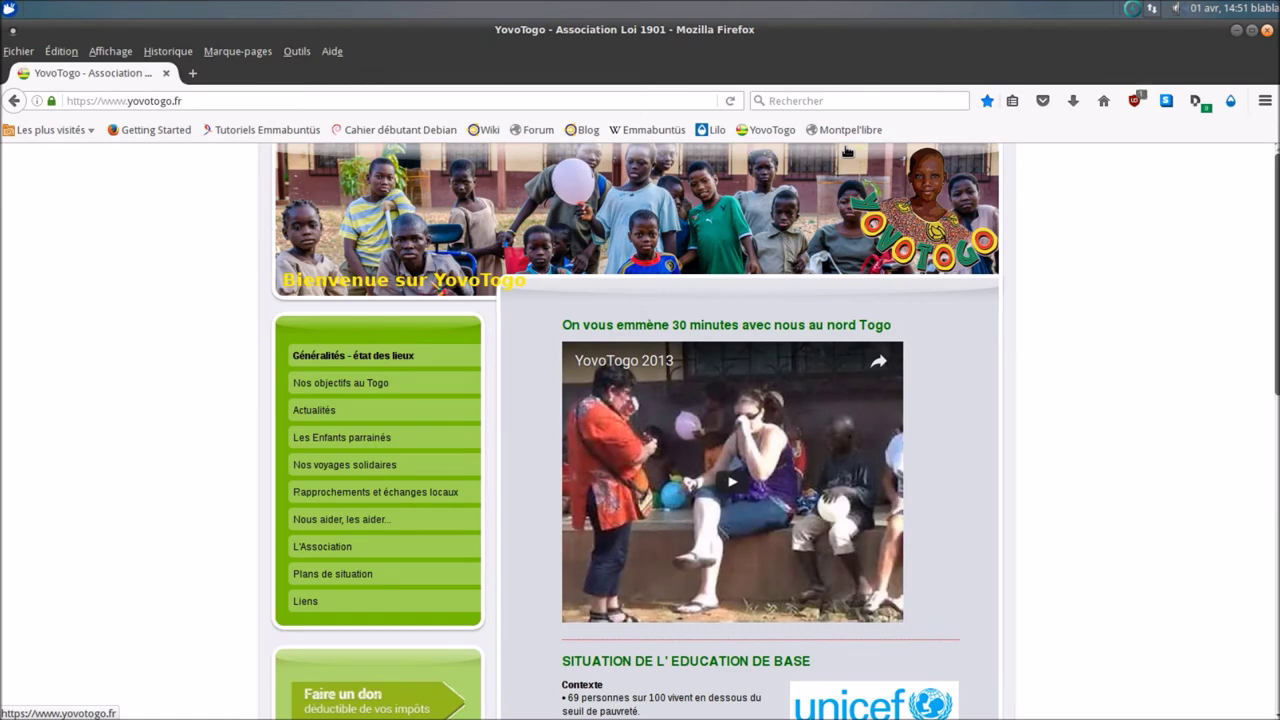
scroll(740, 400, down, 10)
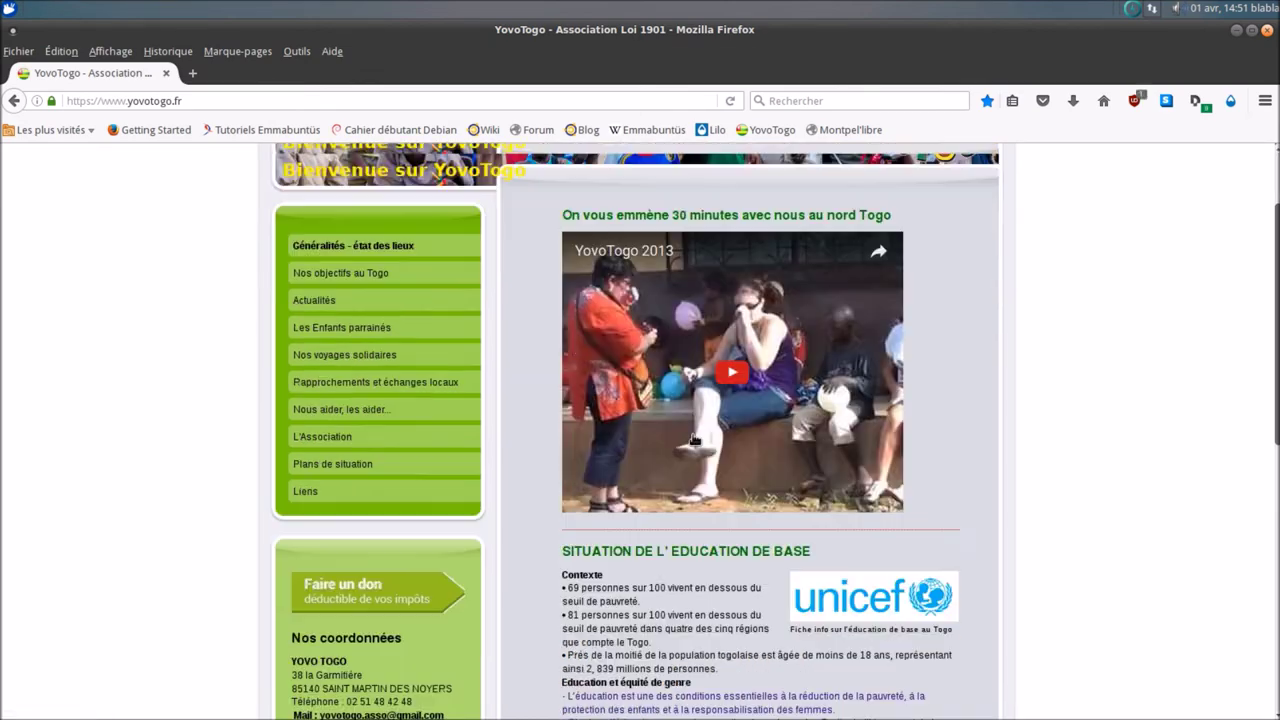
scroll(690, 427, up, 10)
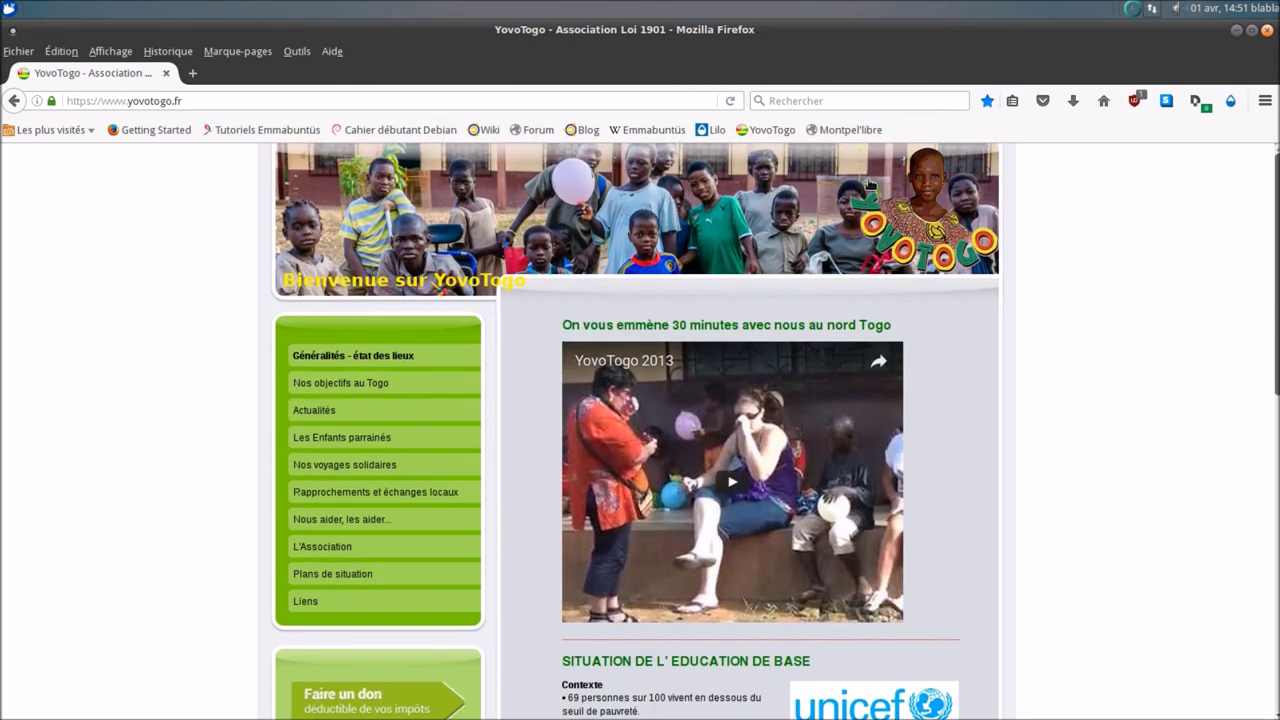
click(878, 130)
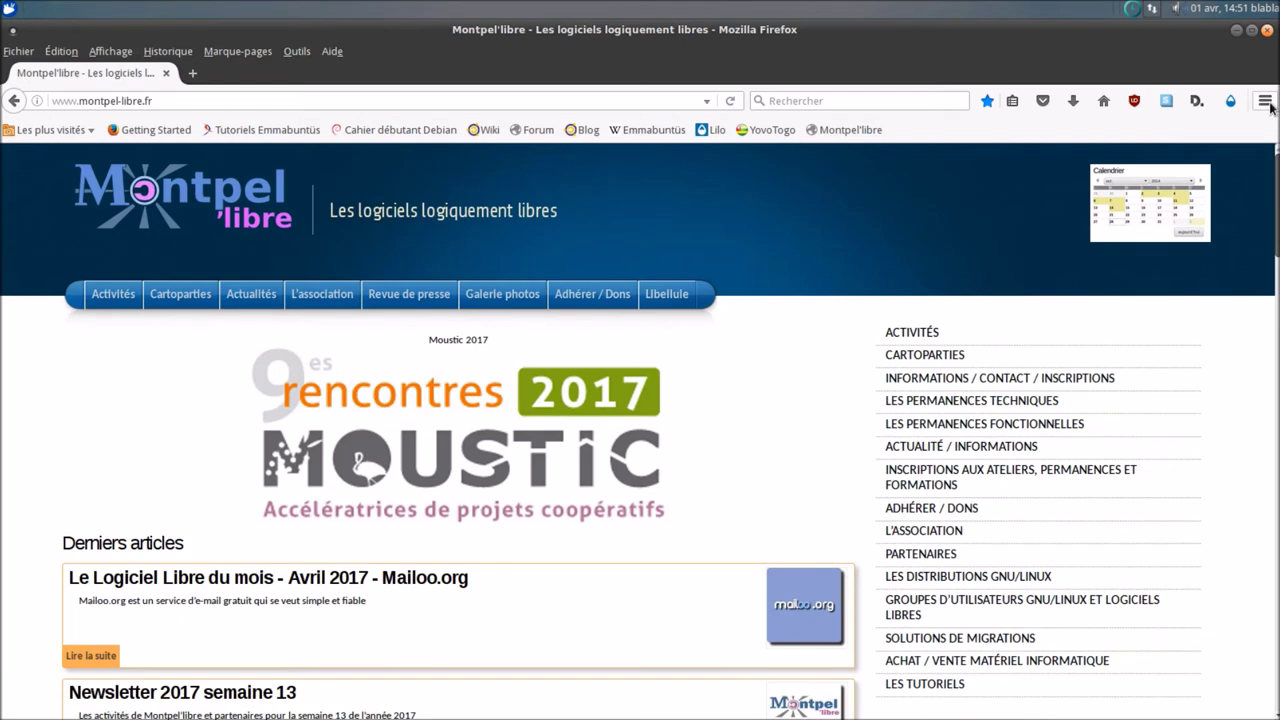
- List the installed plugins in the add-ons manager, then close Firefox with both its tabs
click(1266, 101)
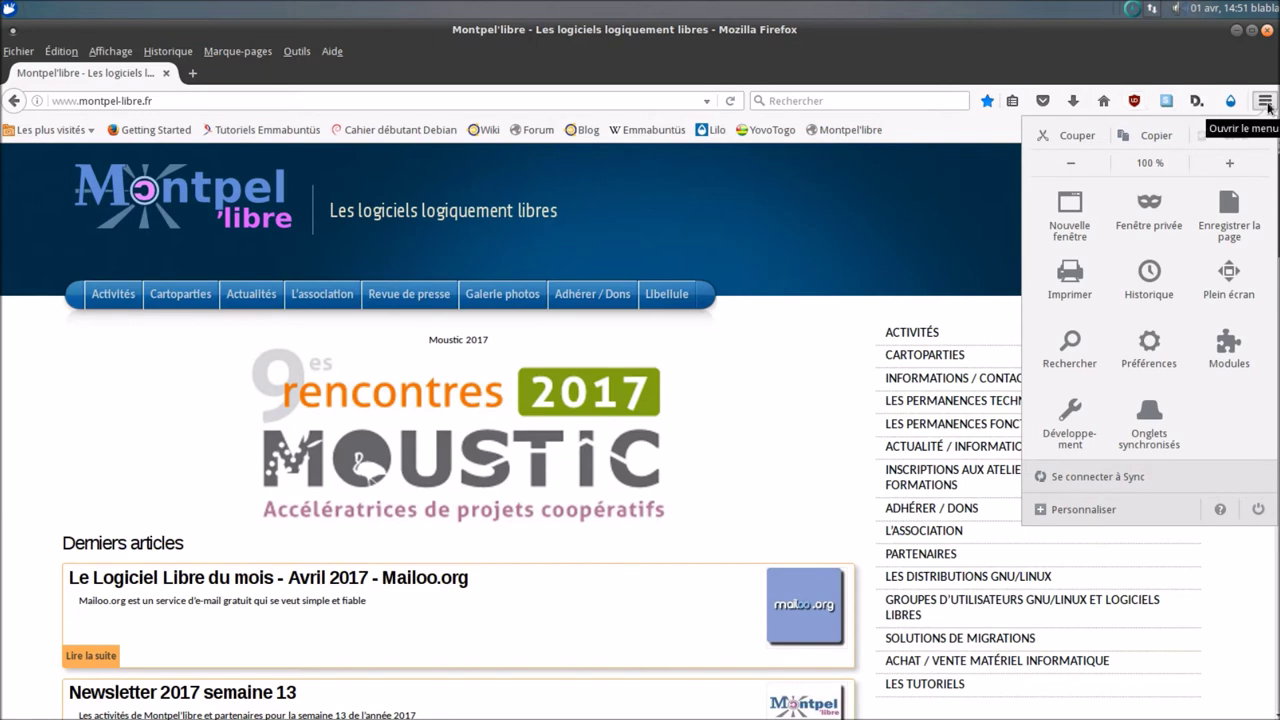
click(1210, 362)
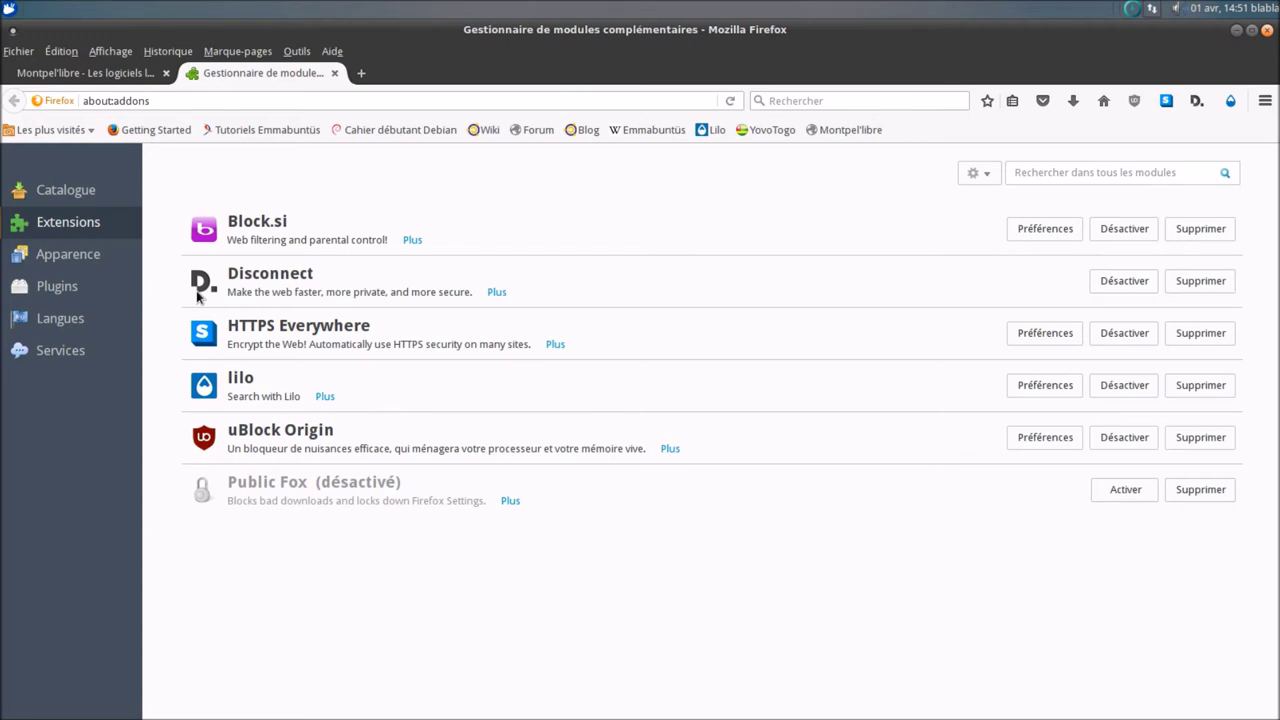
click(70, 289)
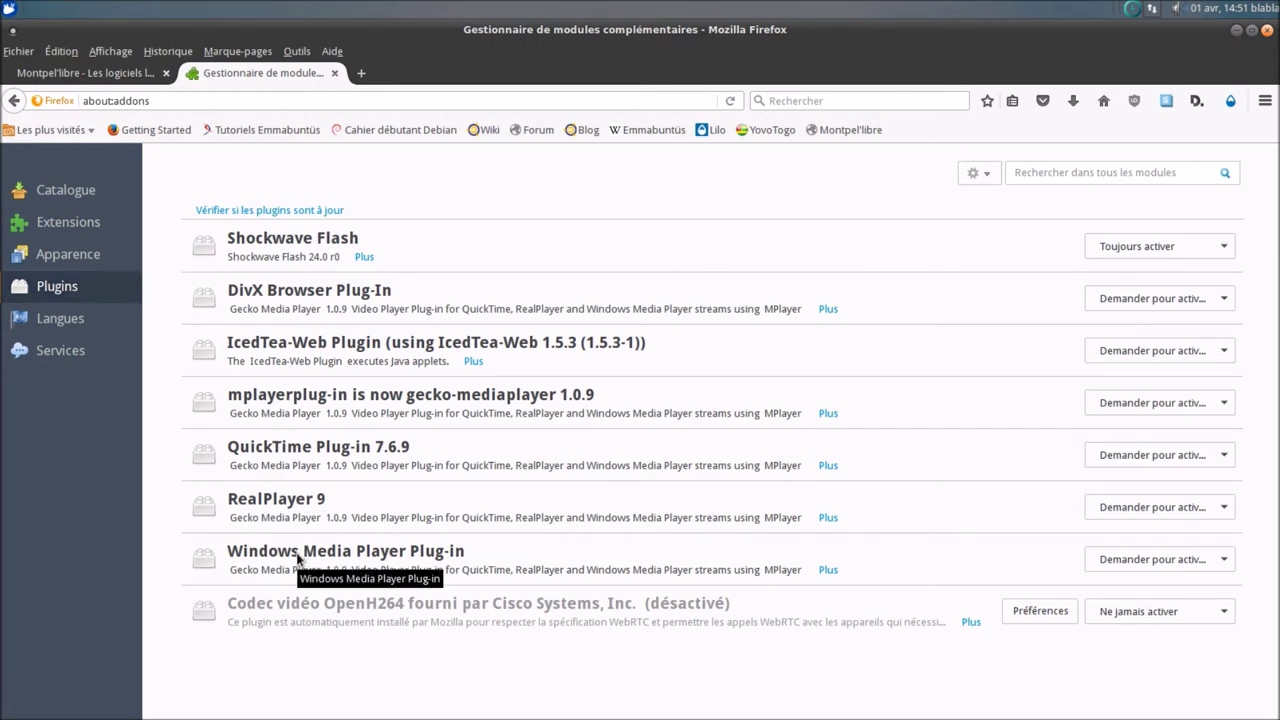
click(1267, 30)
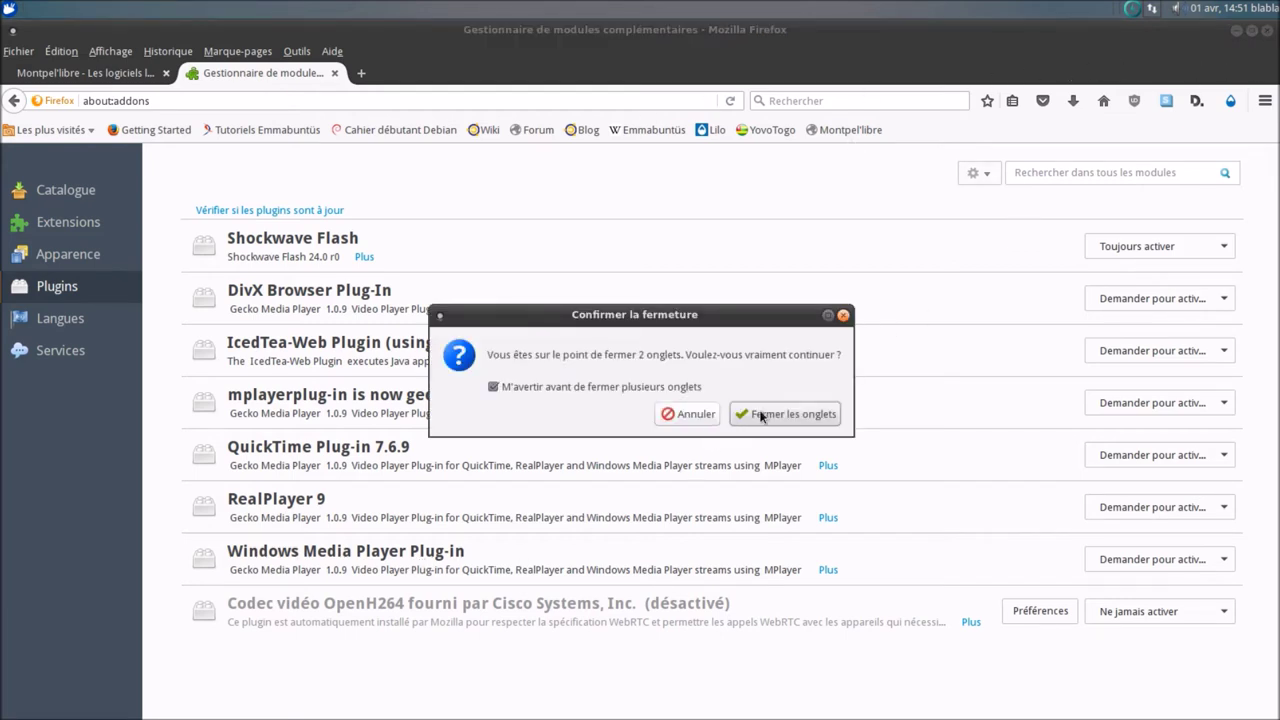
click(760, 414)
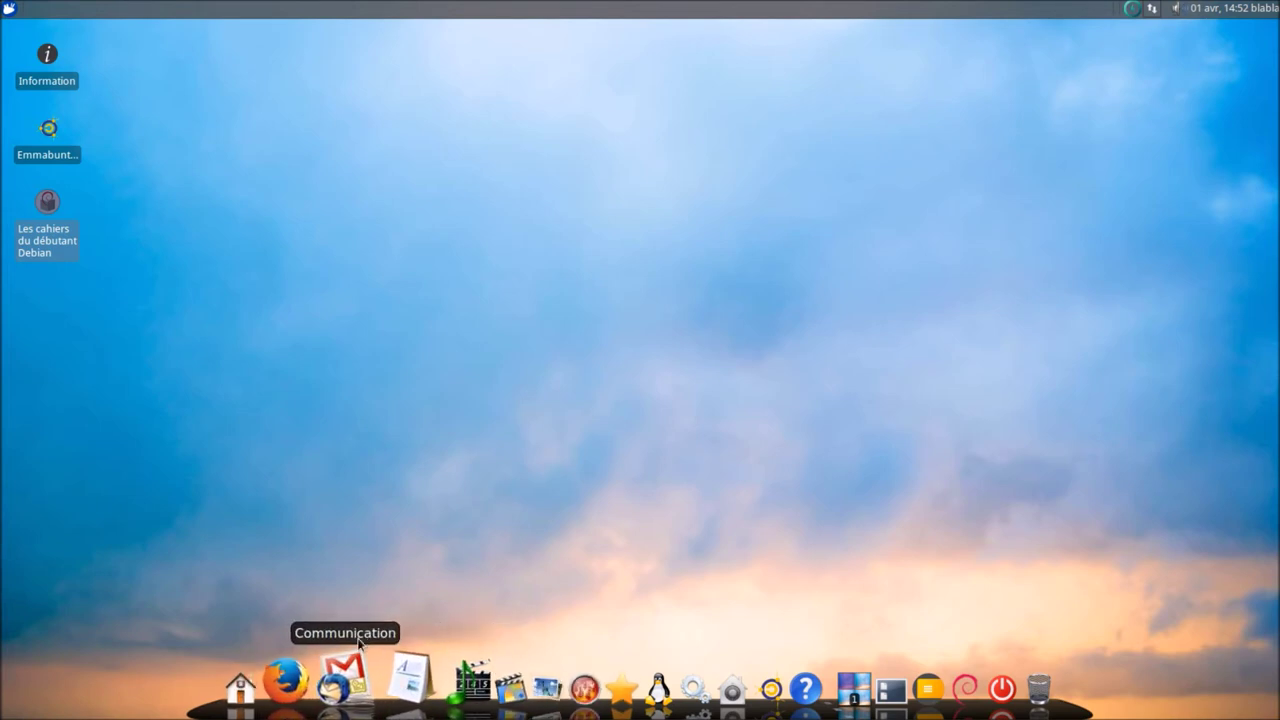
click(352, 688)
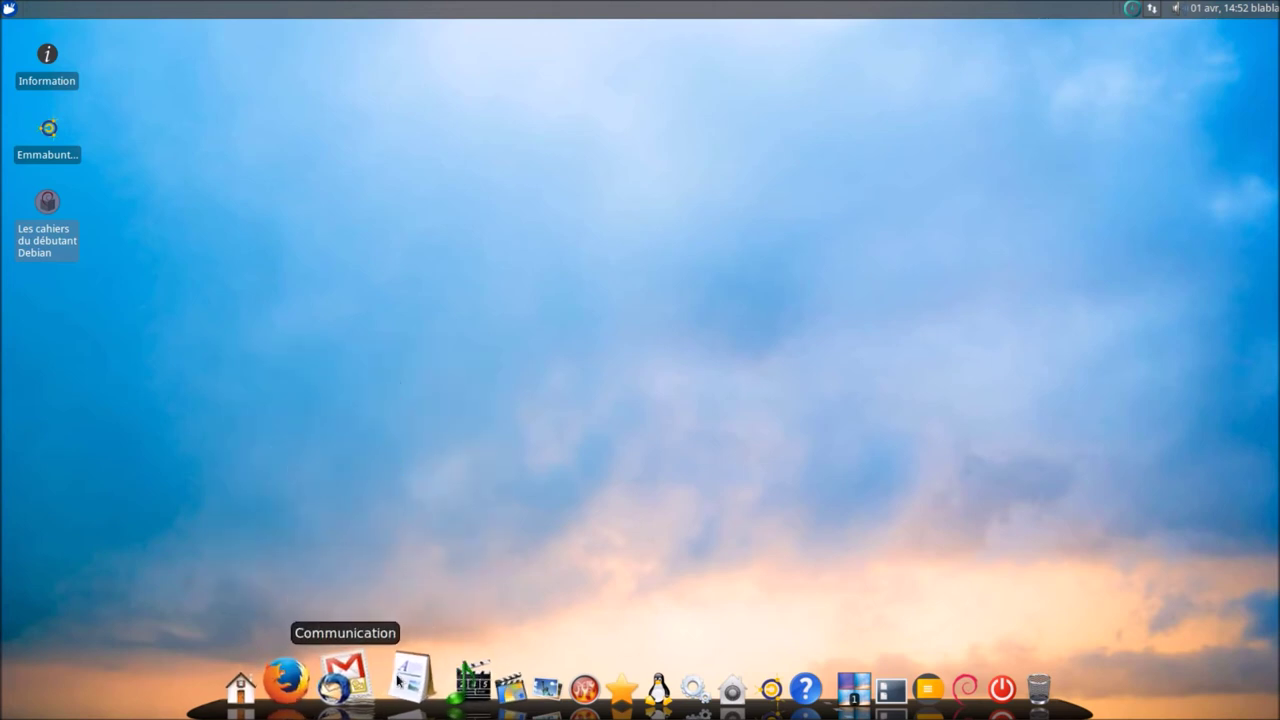
click(386, 684)
click(356, 674)
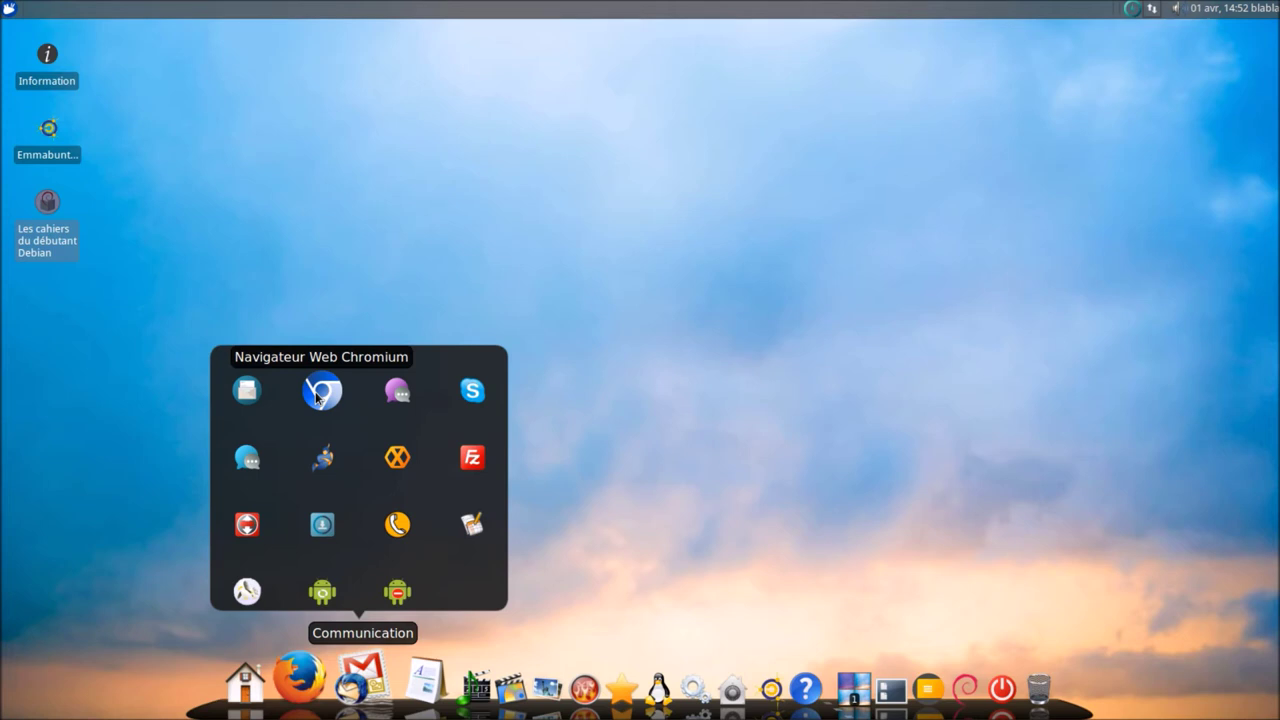
click(317, 397)
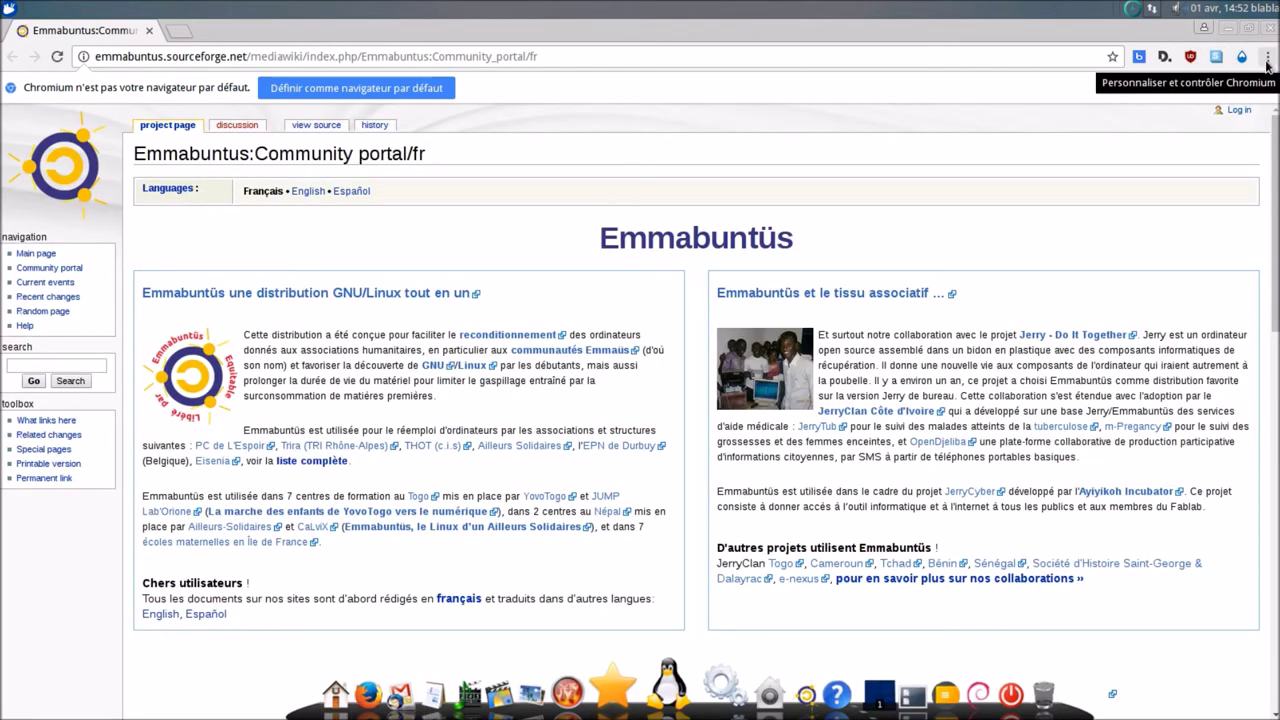
click(1267, 57)
click(1063, 368)
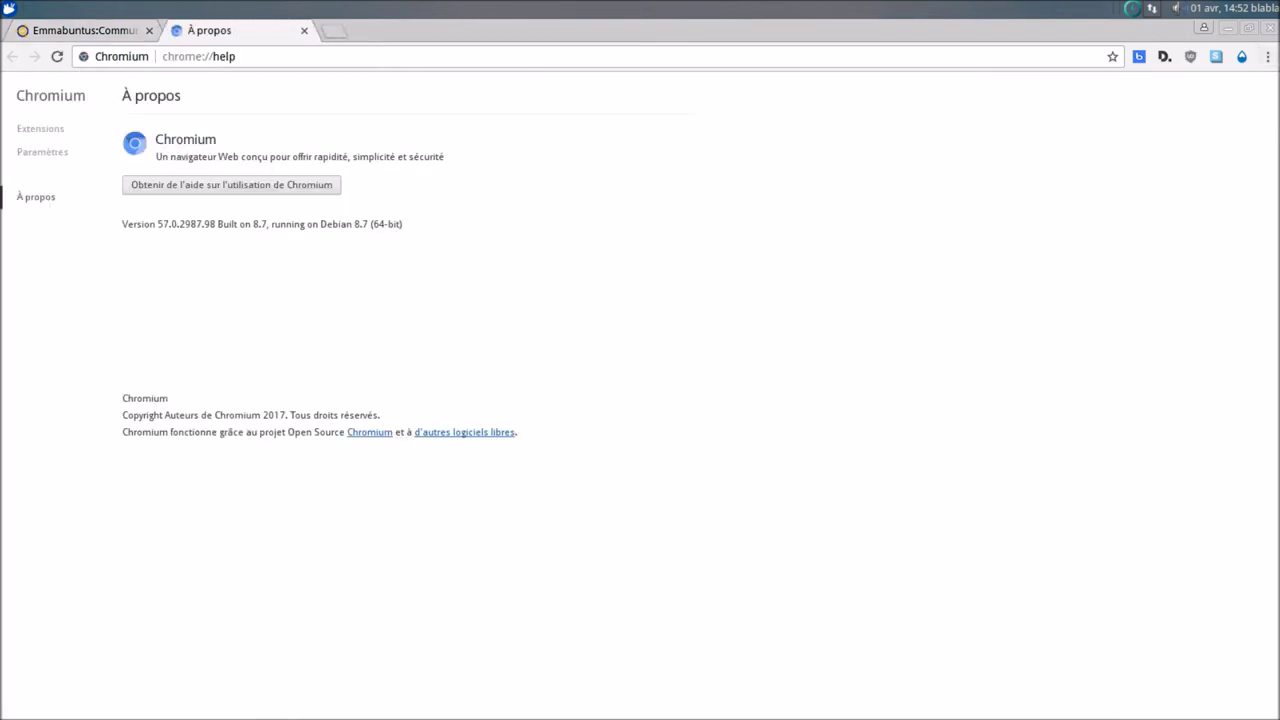
click(1267, 28)
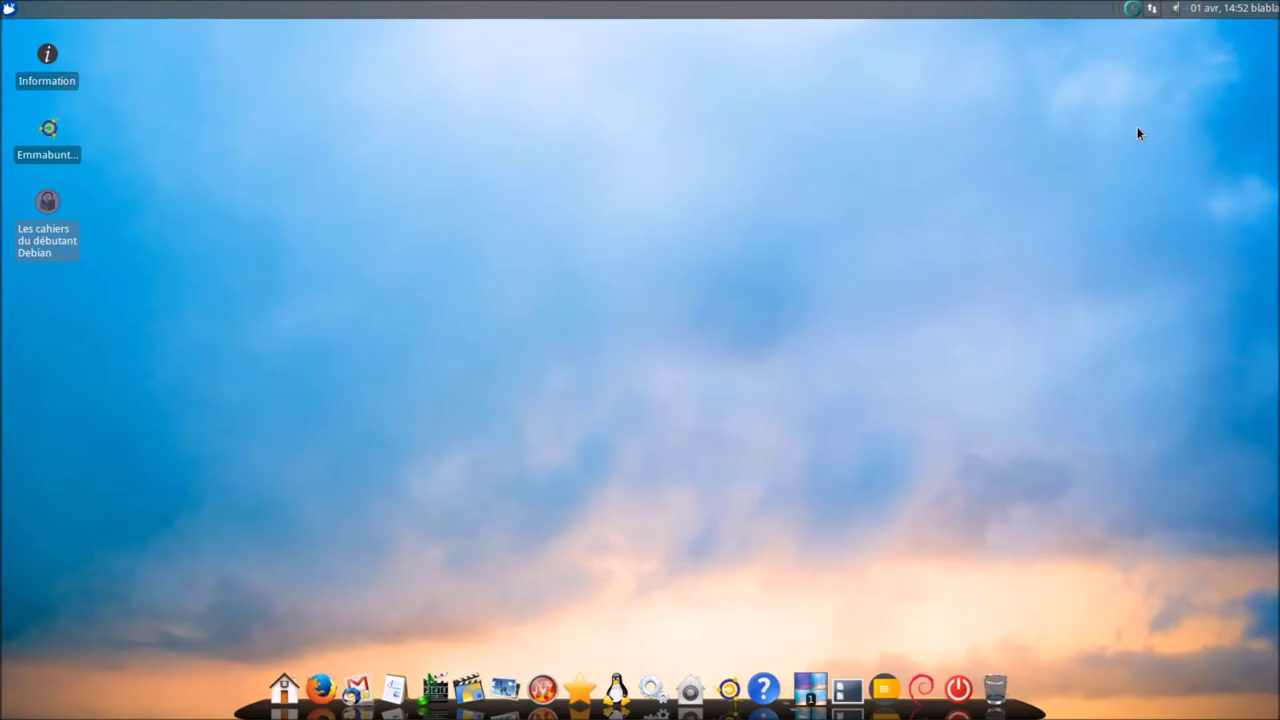
- Launch FileZilla from the communication apps, dismiss its welcome message and reposition the window
click(366, 695)
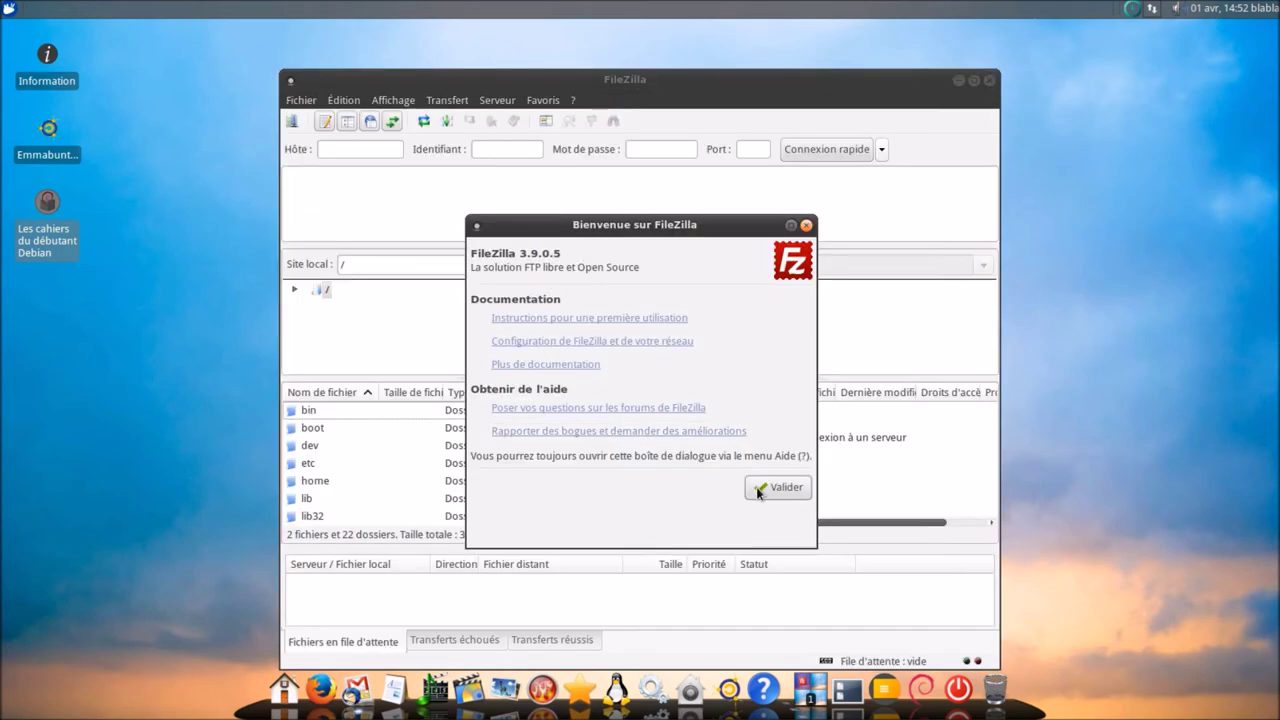
click(762, 486)
drag(730, 105, 716, 56)
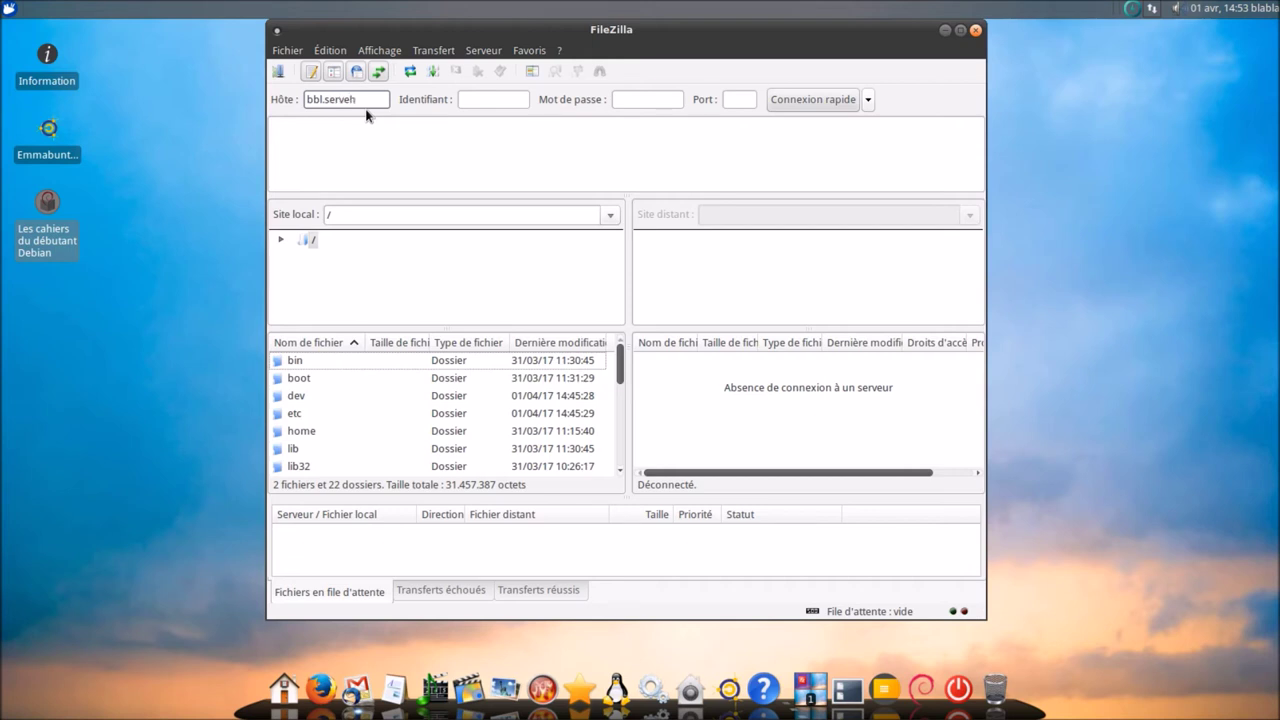
- Enter the host, user name and password, quick-connect, and keep passwords remembered
click(507, 103)
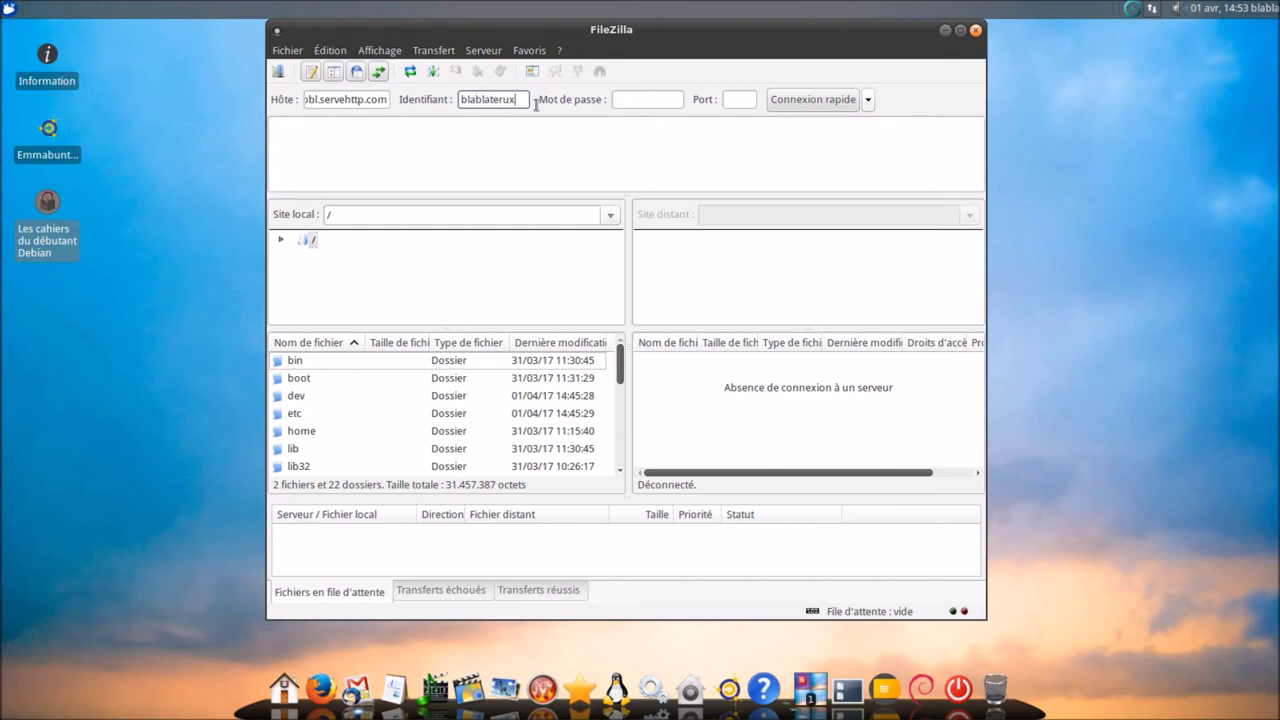
click(638, 100)
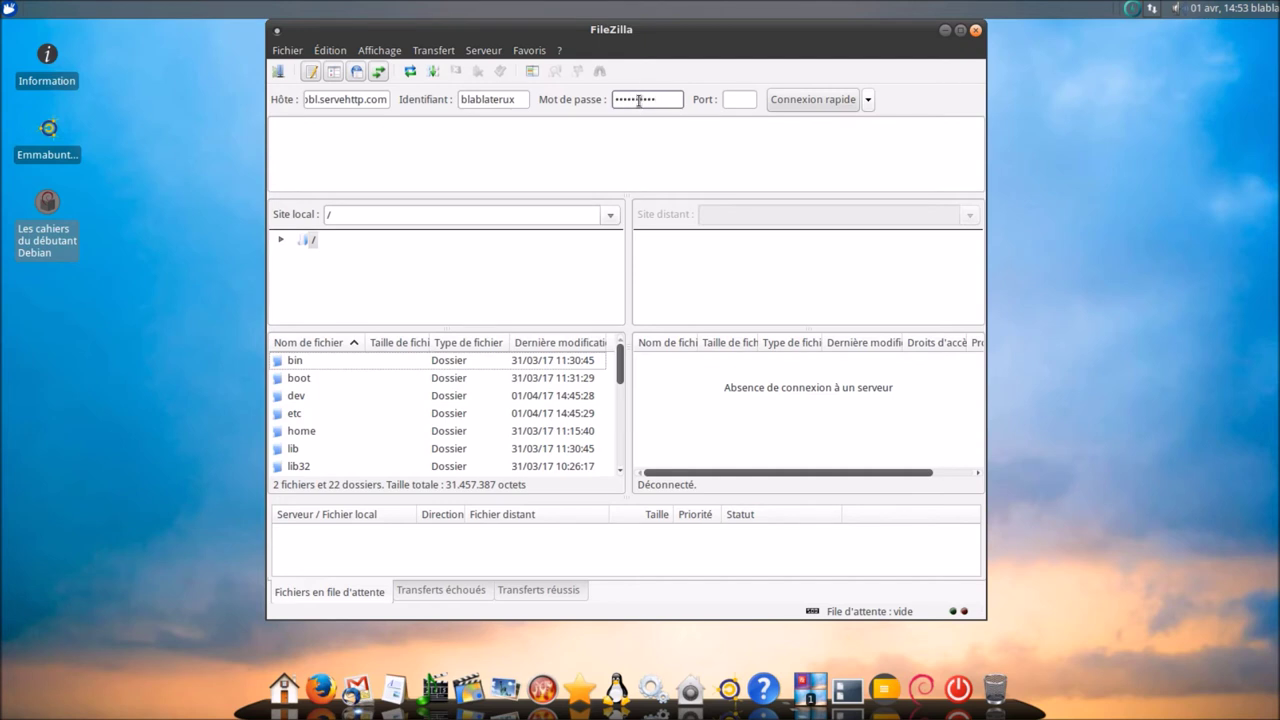
click(769, 105)
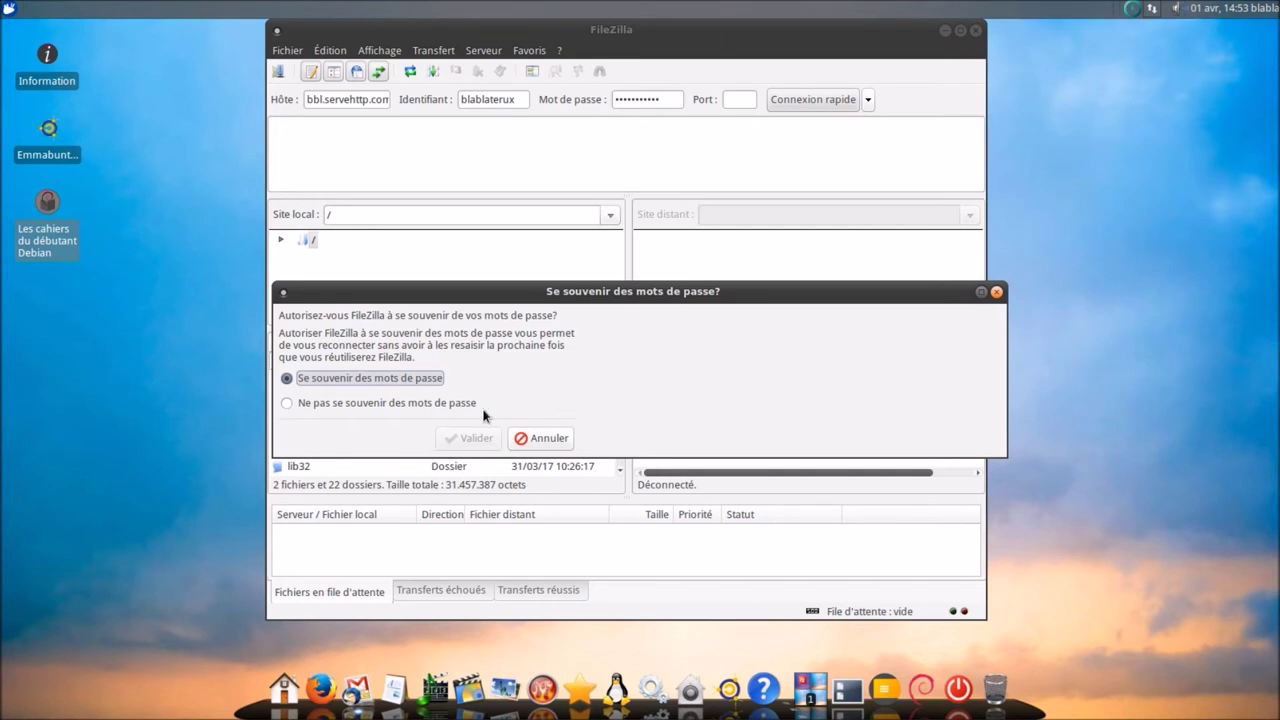
click(396, 404)
click(402, 381)
click(457, 440)
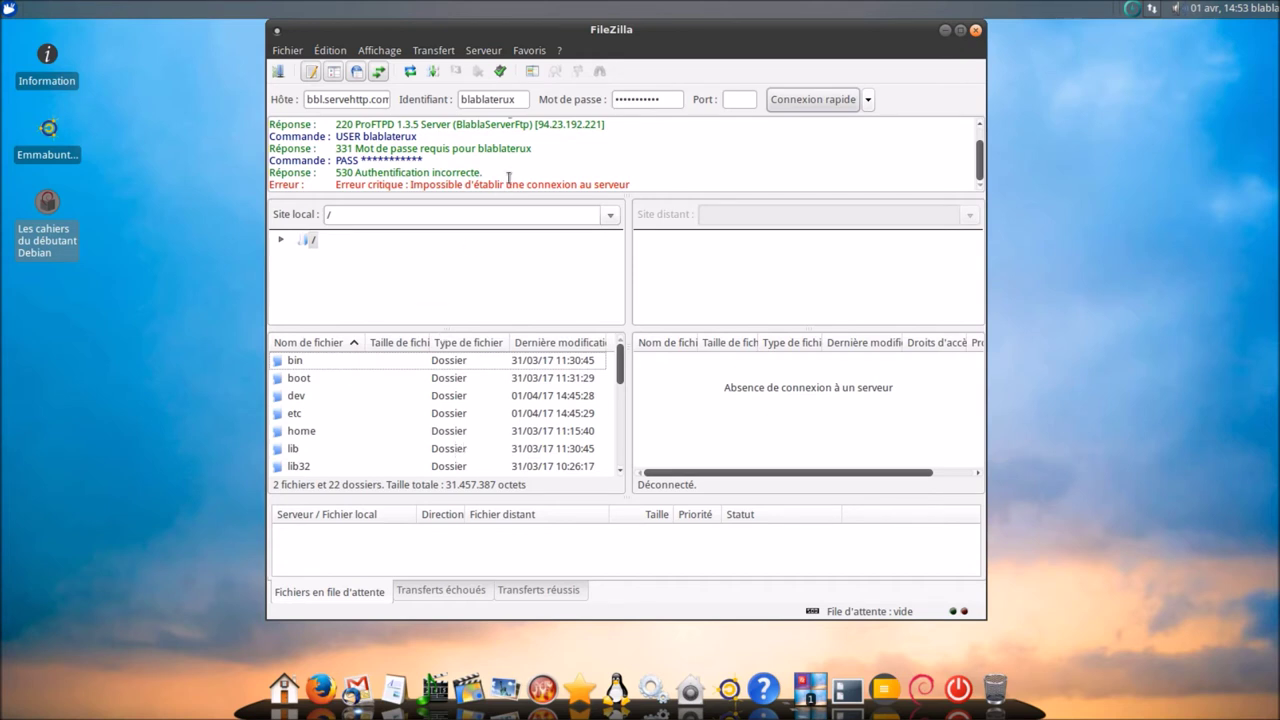
- Correct the misspelled user name, reconnect to the server, and maximize FileZilla
click(502, 101)
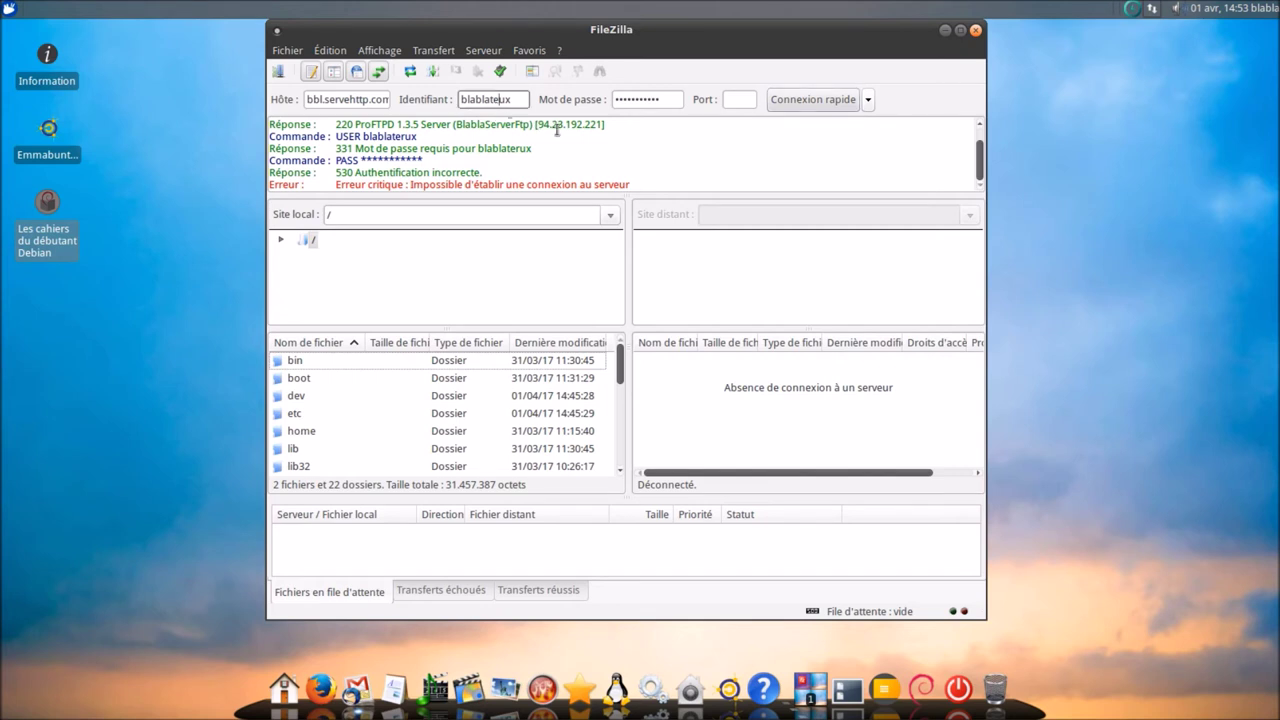
click(803, 100)
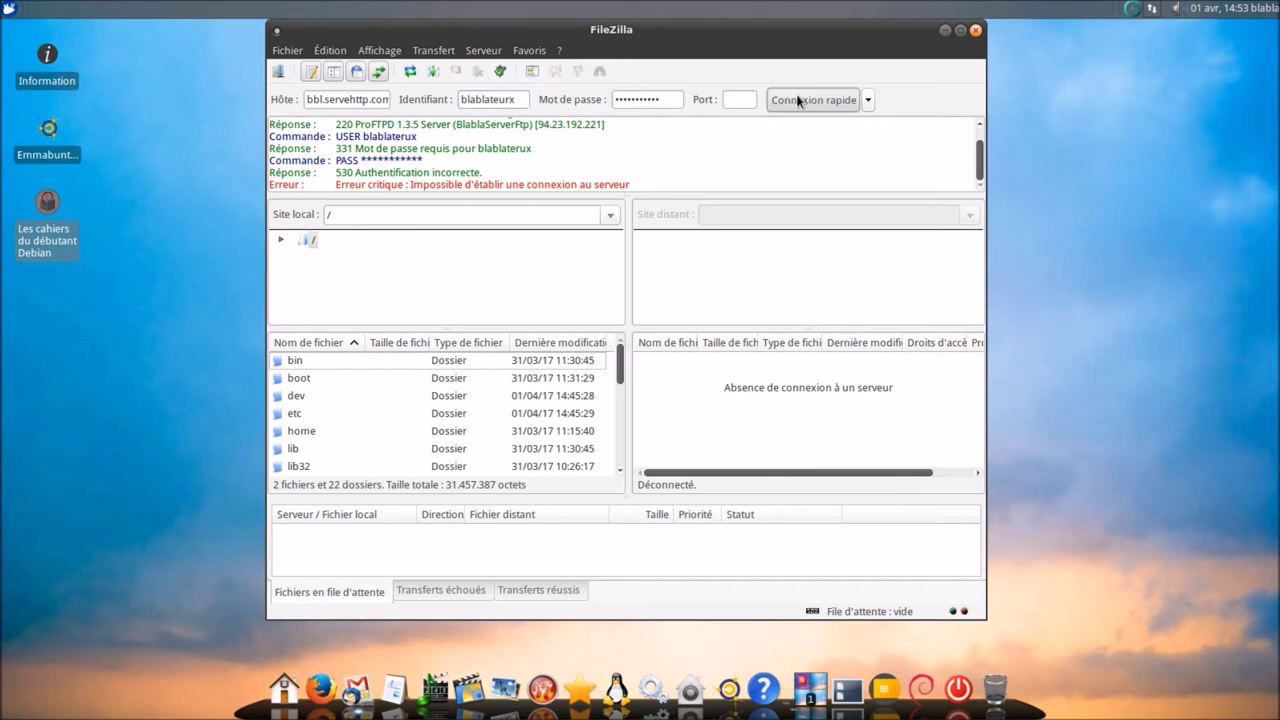
click(959, 29)
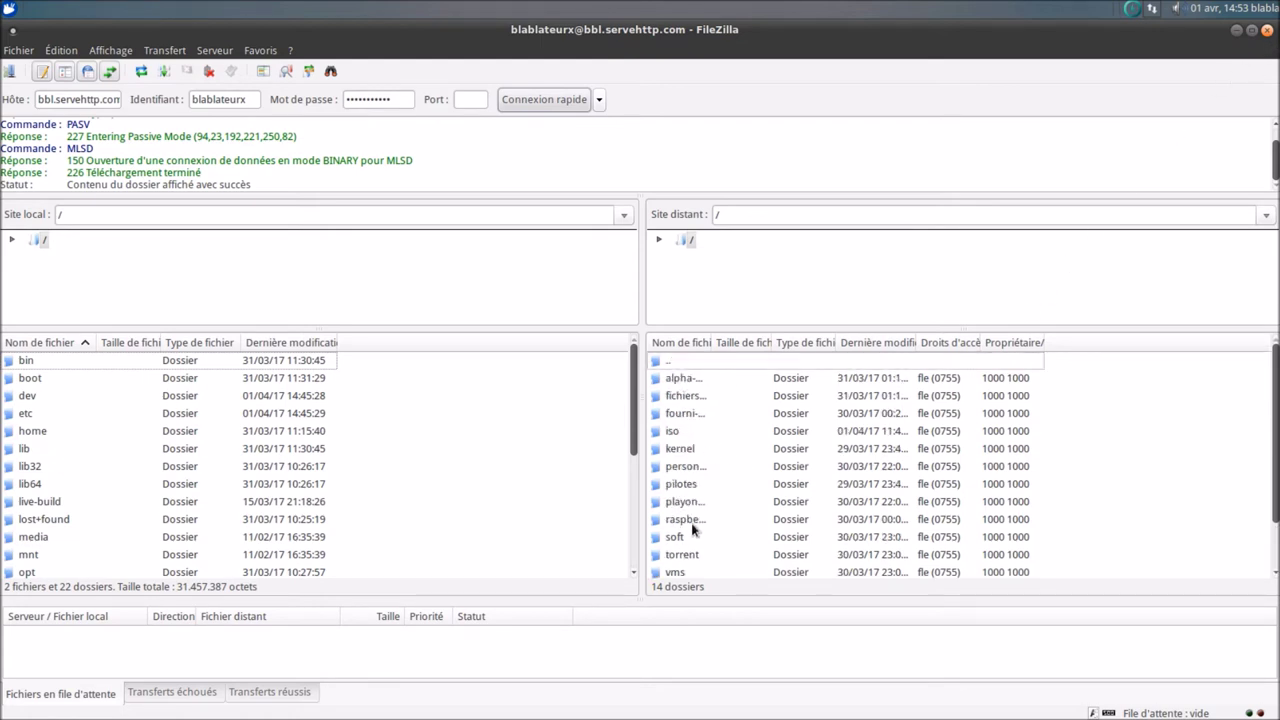
scroll(690, 532, down, 1)
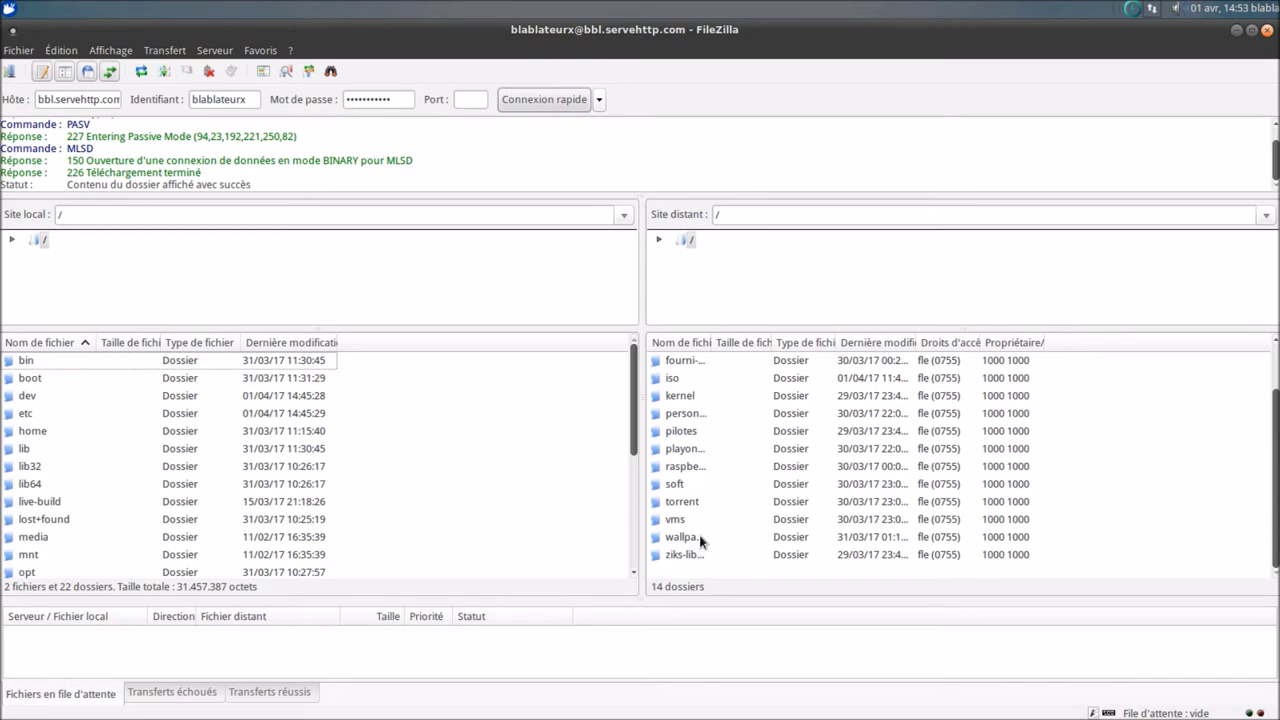
- Browse vms > virtualbox_vbox-vdi > emmabuntus, select emmabuntus-de-amd64-jessie-1.02.7z, then close FileZilla
double_click(681, 521)
double_click(690, 378)
double_click(688, 378)
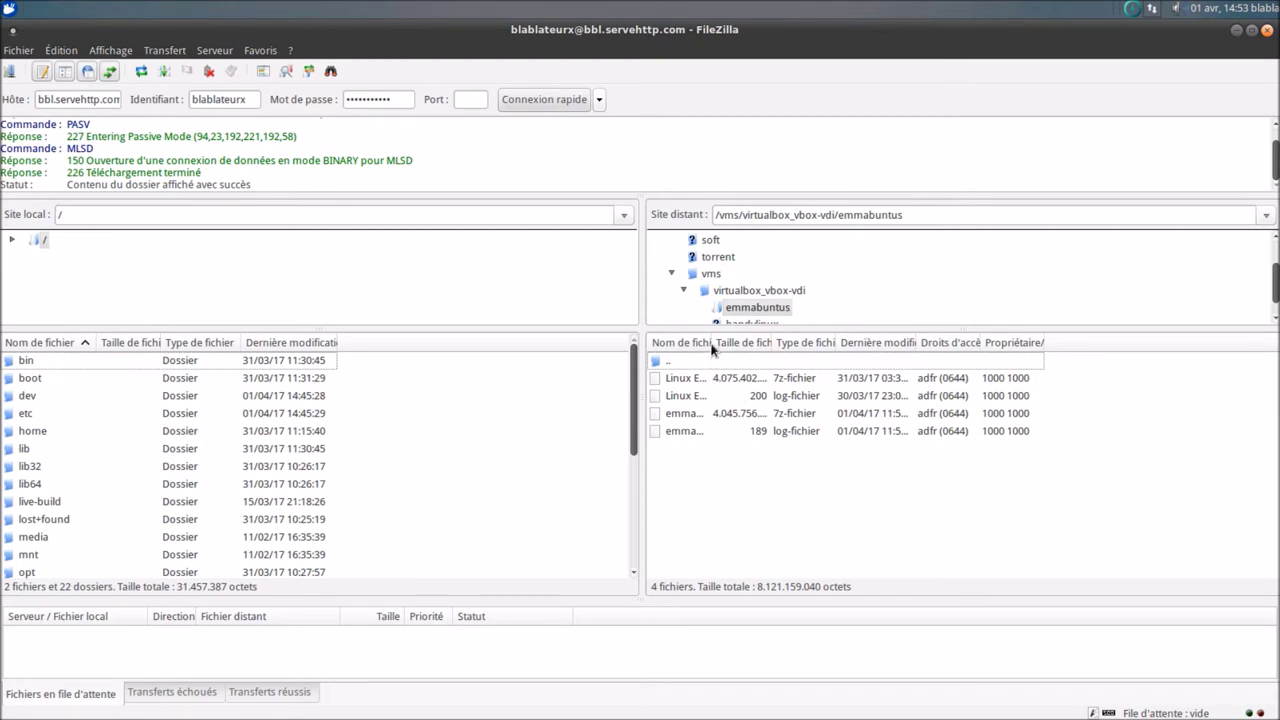
drag(711, 347, 1010, 315)
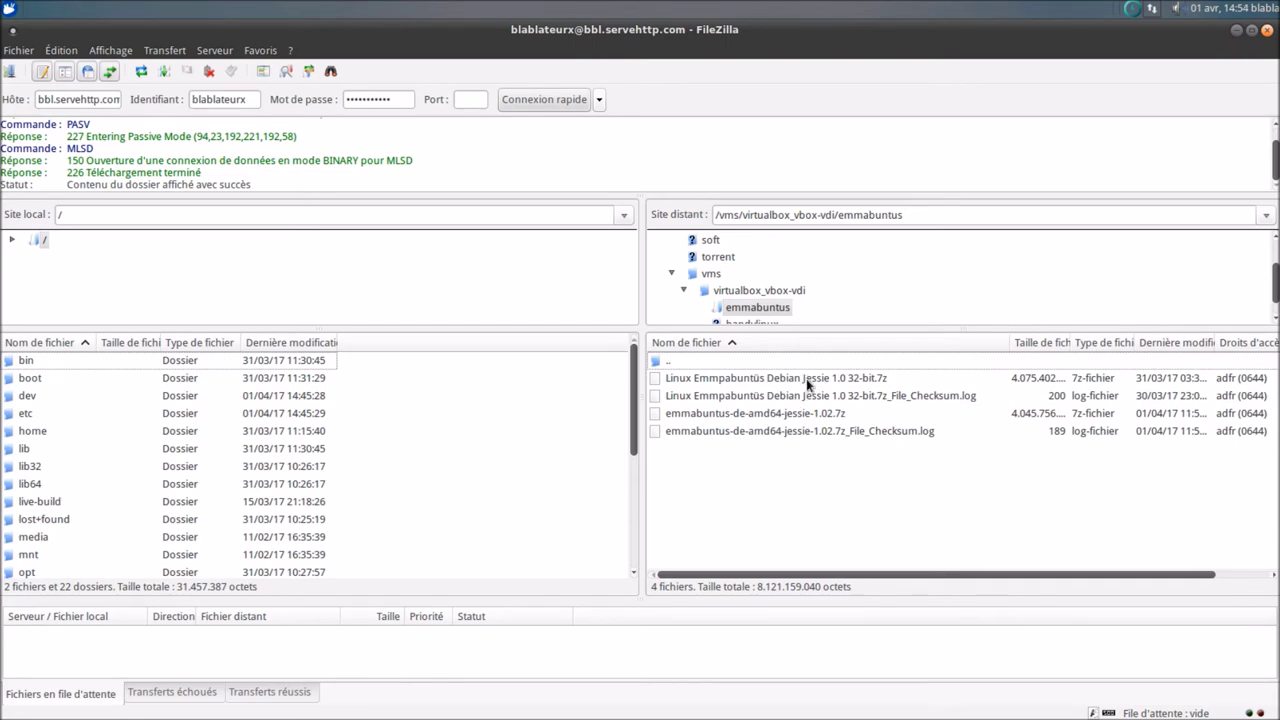
click(797, 414)
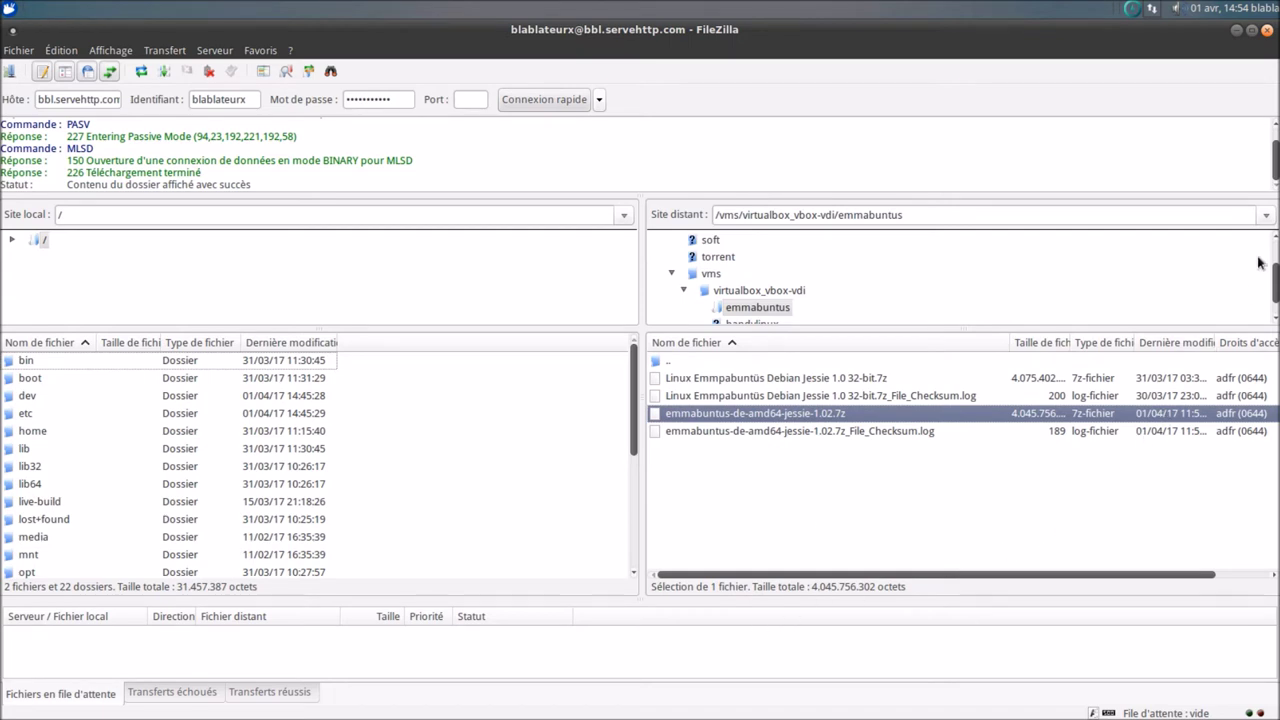
click(1266, 32)
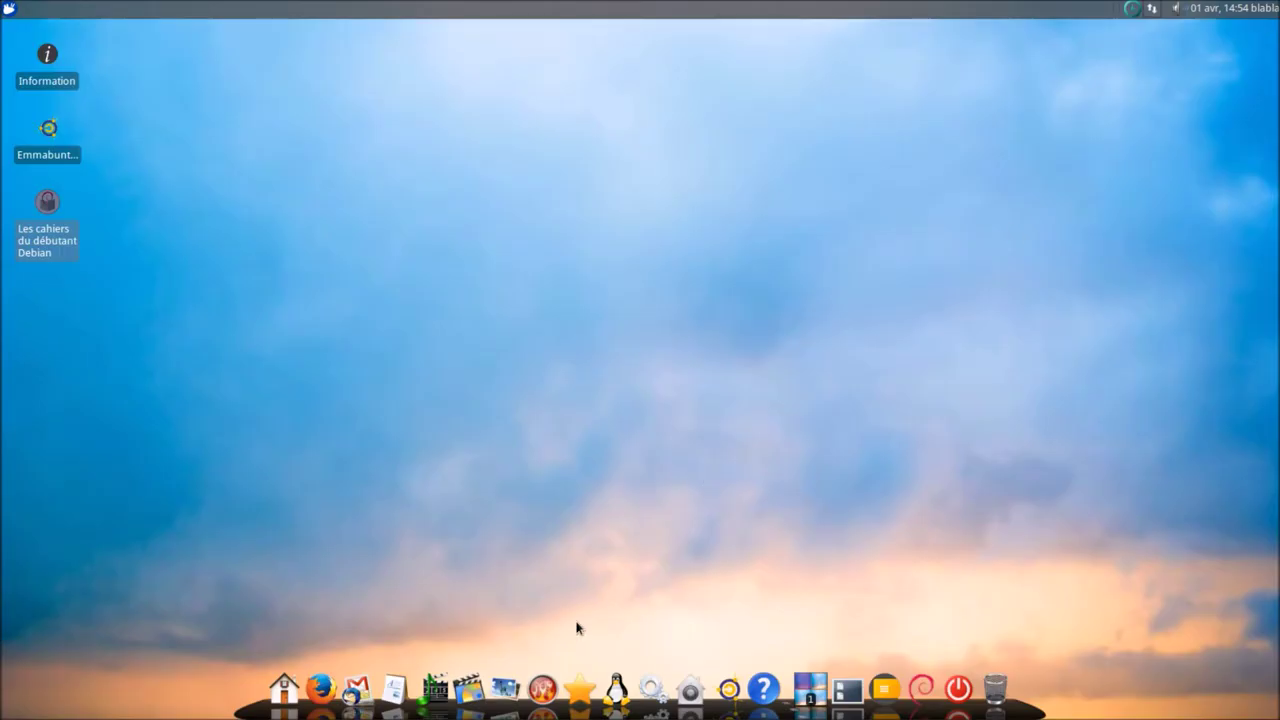
click(364, 692)
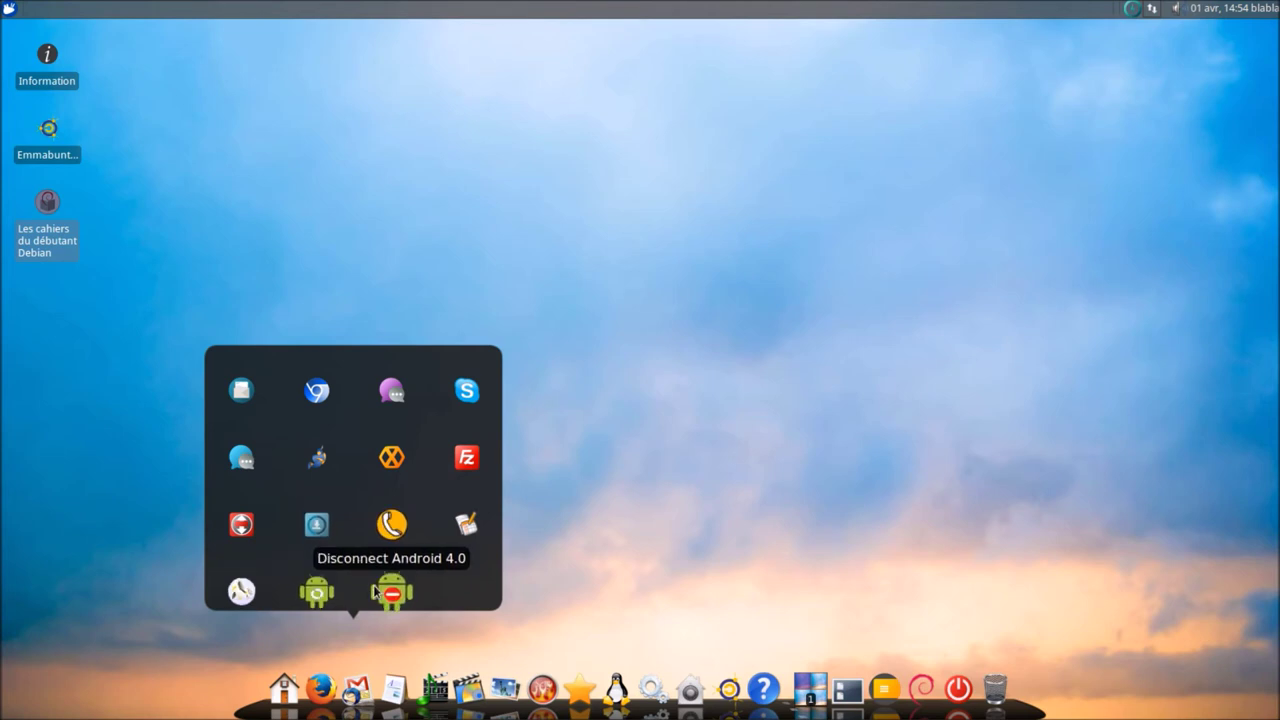
- Launch the Dictionnaire application from the office apps' dictionaries subgroup
click(545, 560)
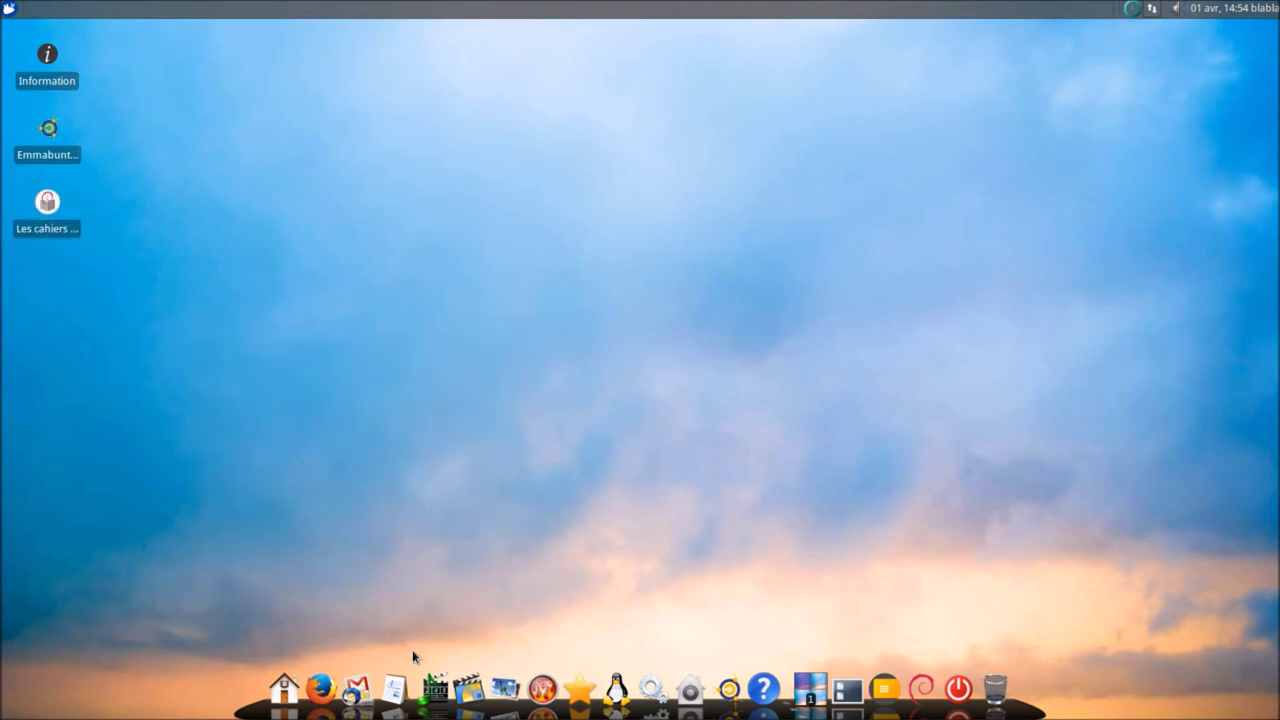
click(401, 695)
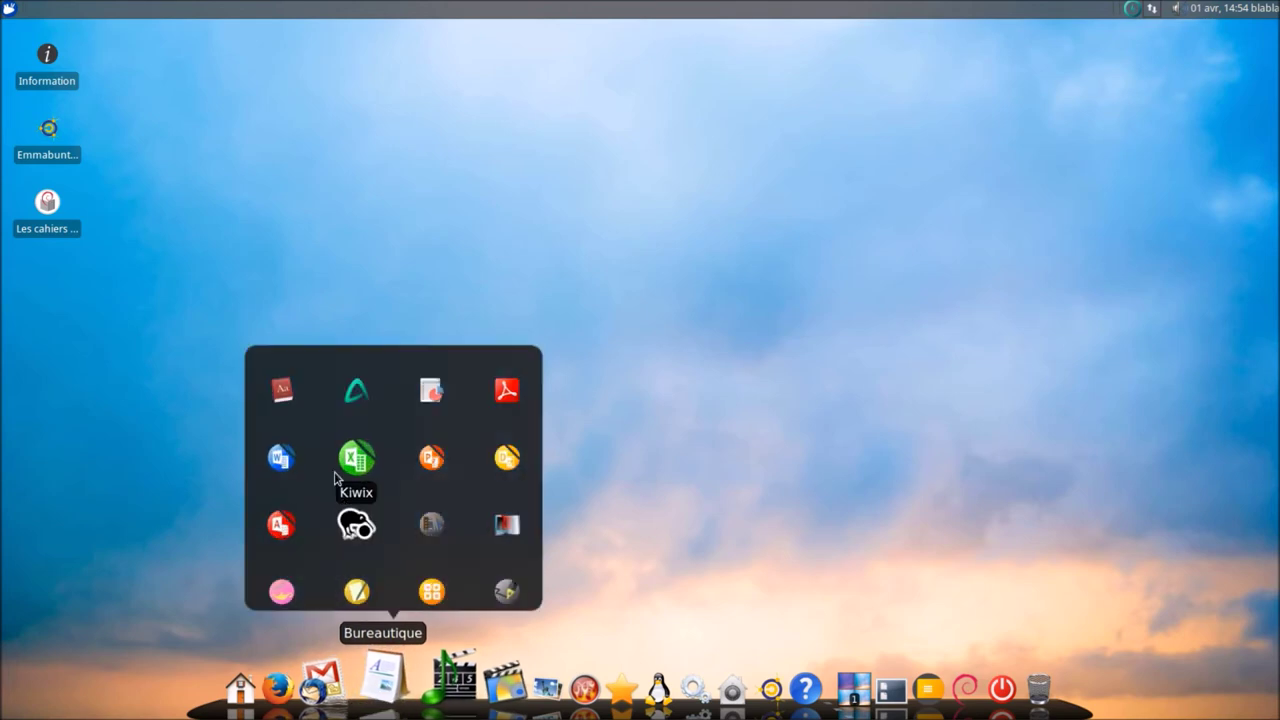
click(290, 390)
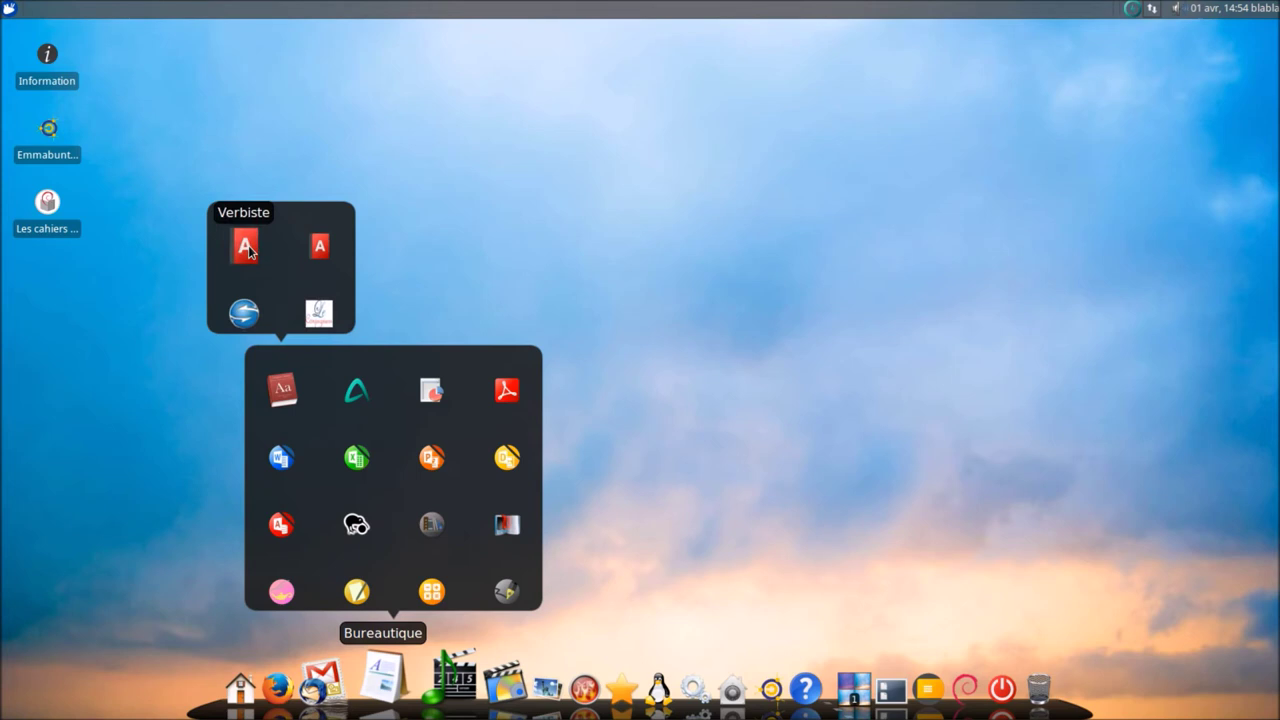
click(322, 247)
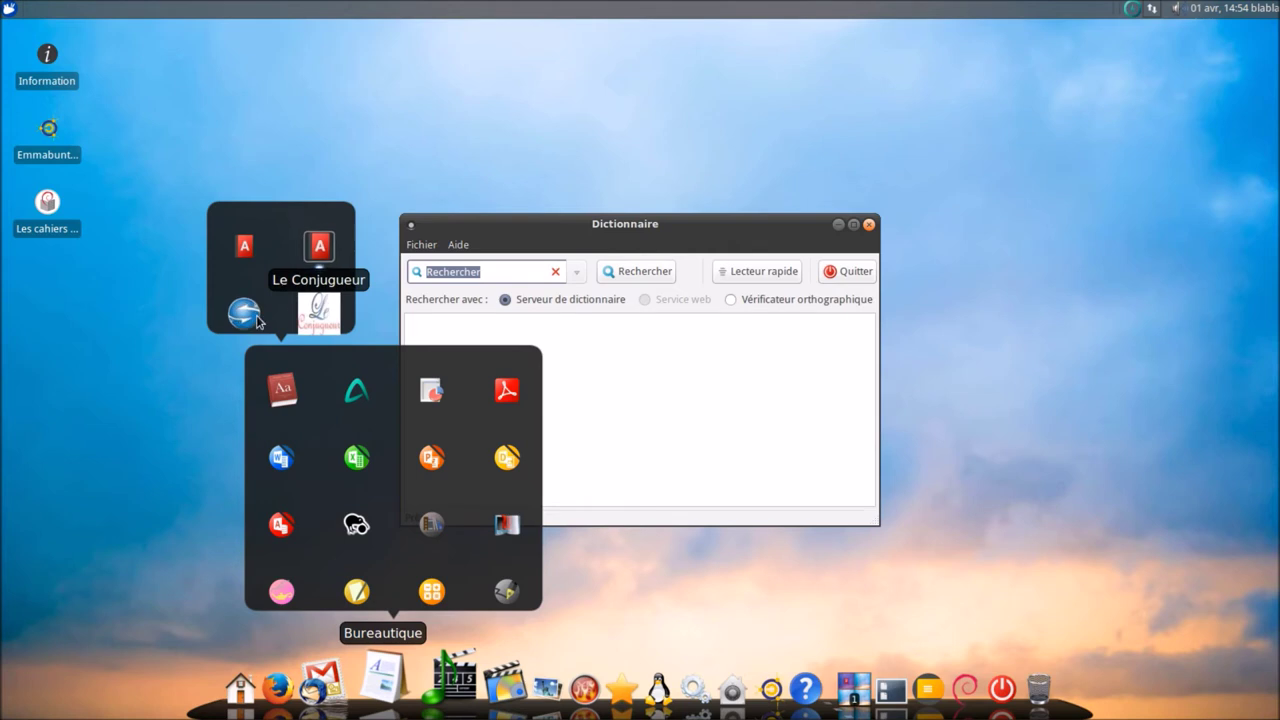
- Open Le Conjugueur in Firefox, close the browser's three tabs, then close Dictionnaire
click(314, 310)
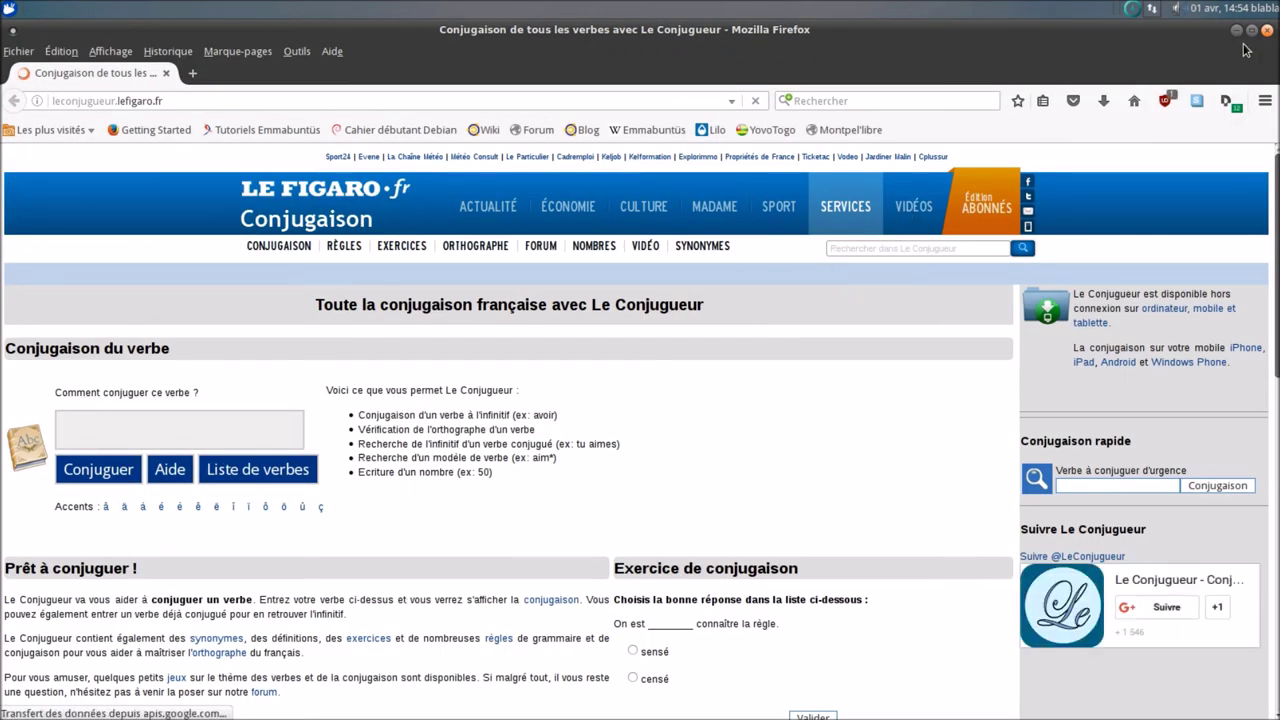
click(1266, 30)
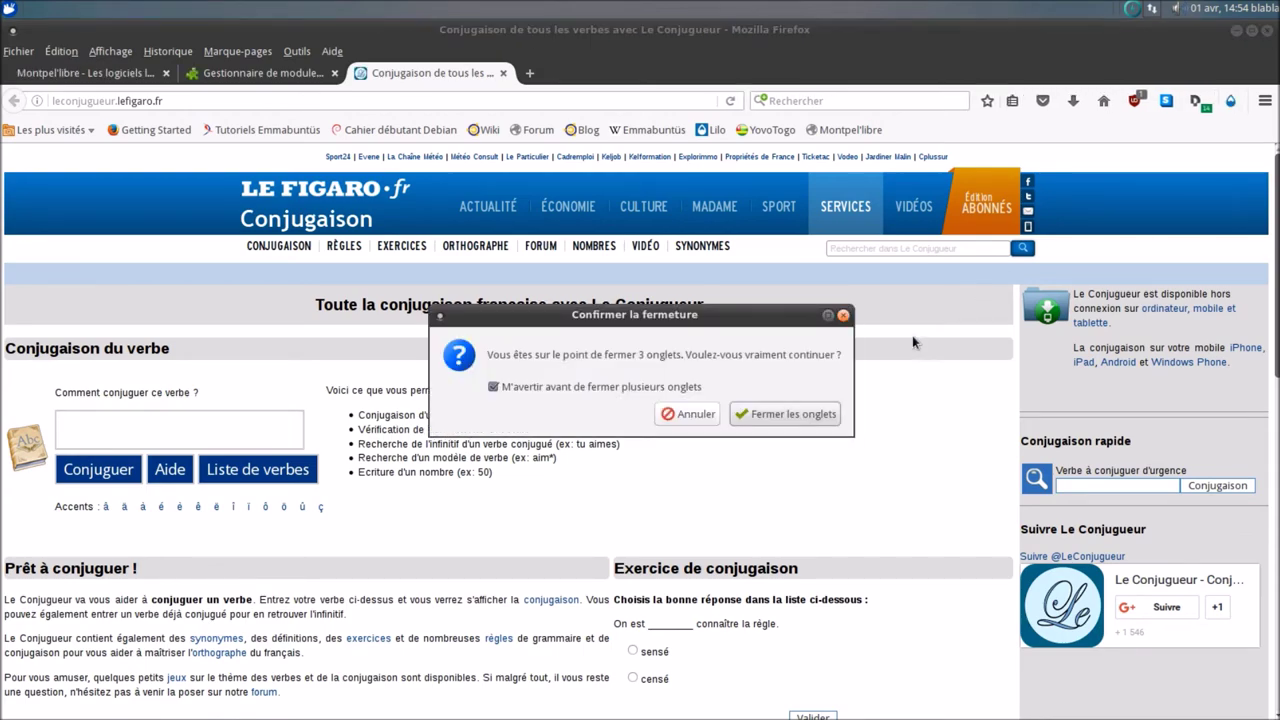
click(786, 416)
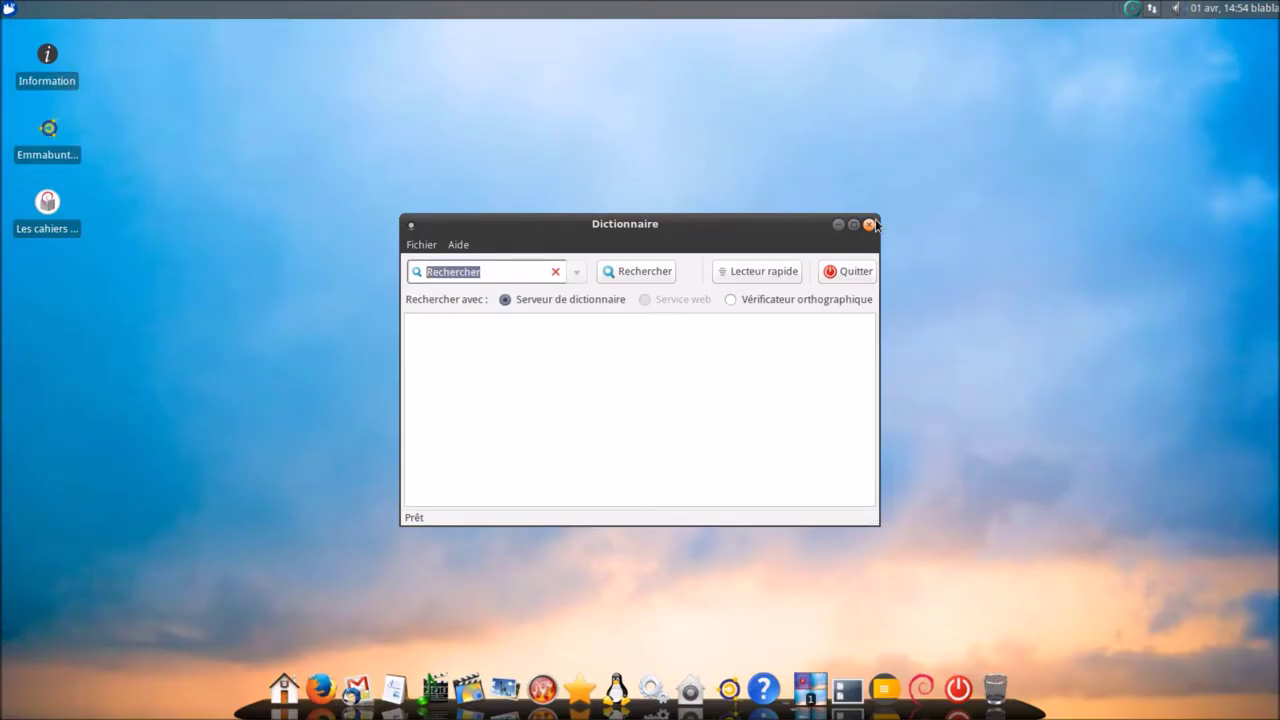
click(869, 225)
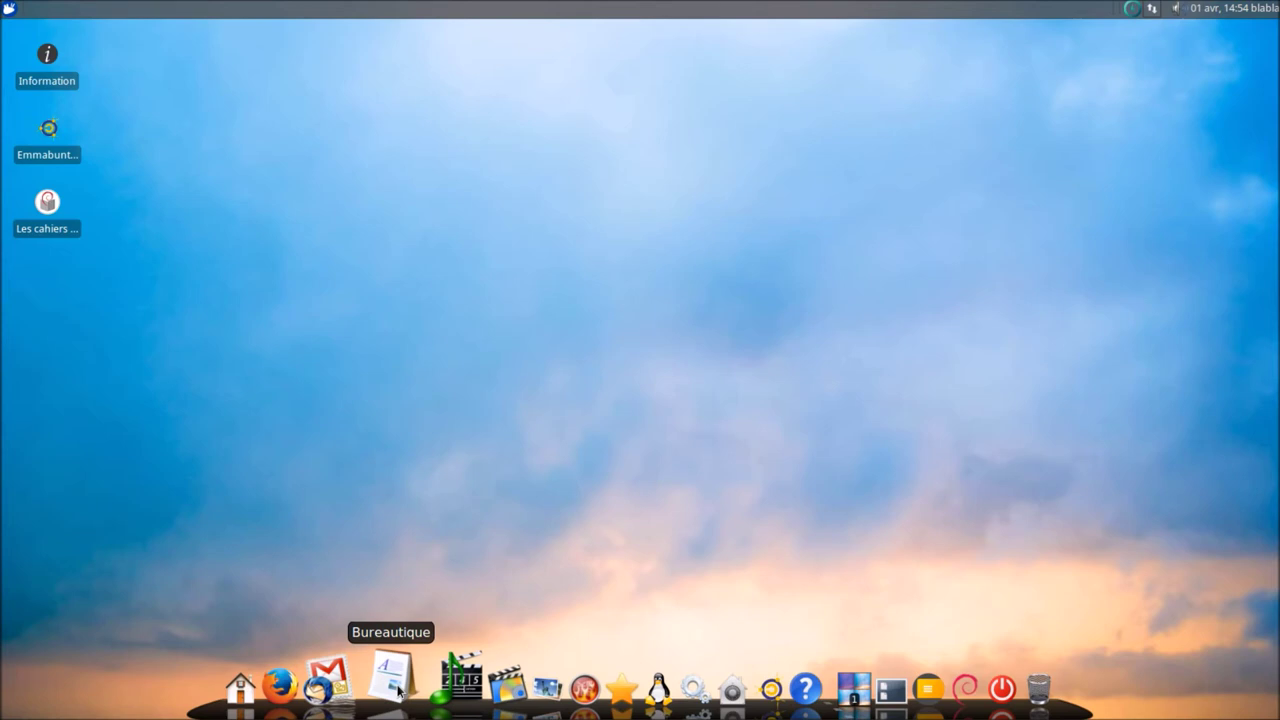
click(398, 690)
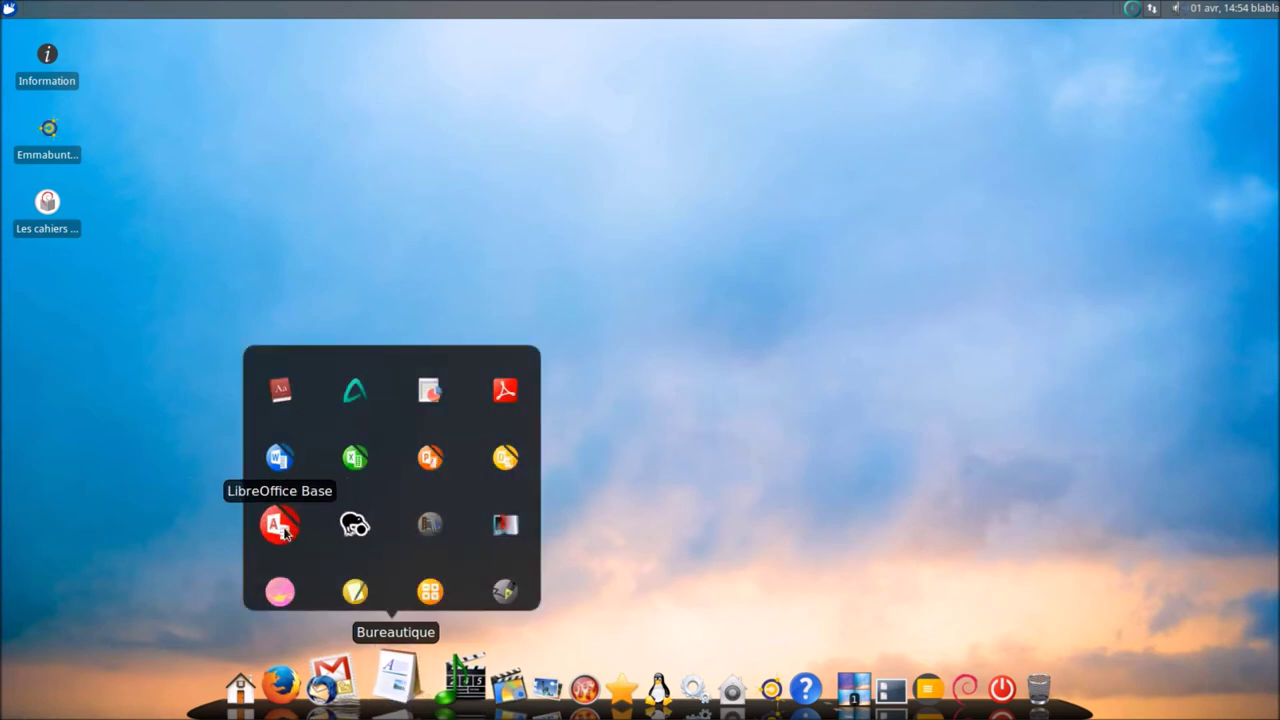
click(281, 389)
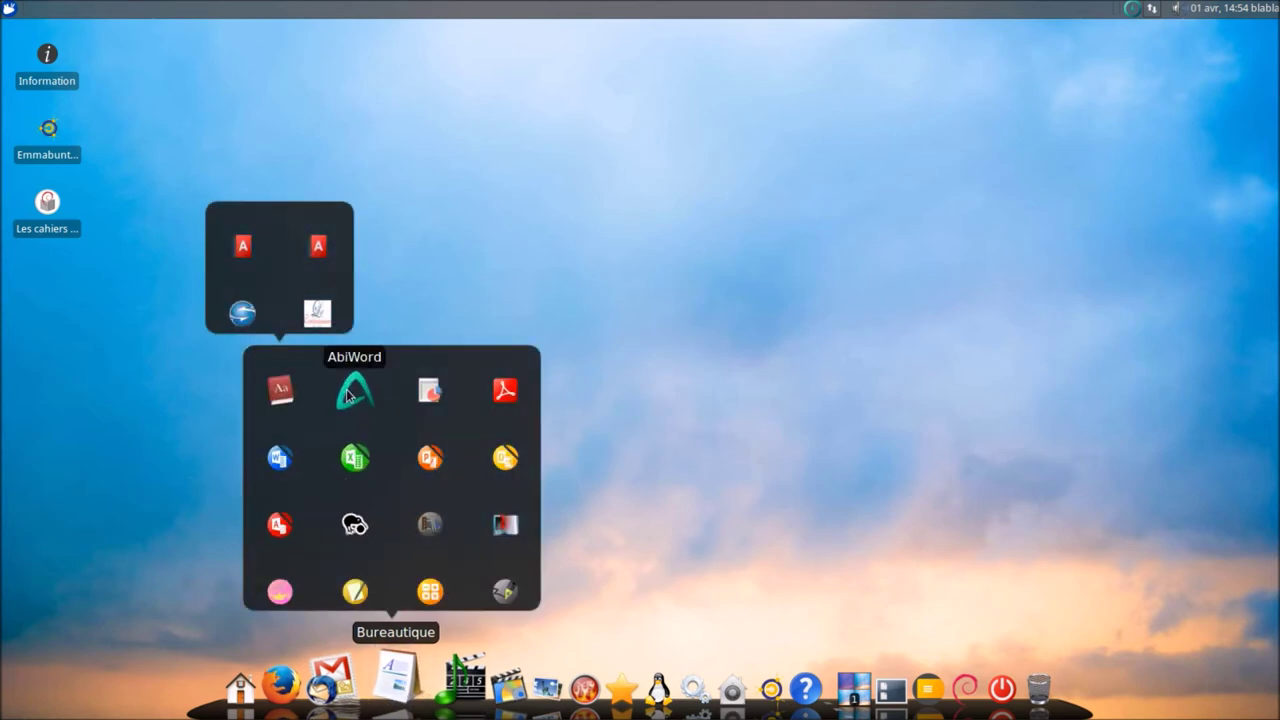
click(348, 393)
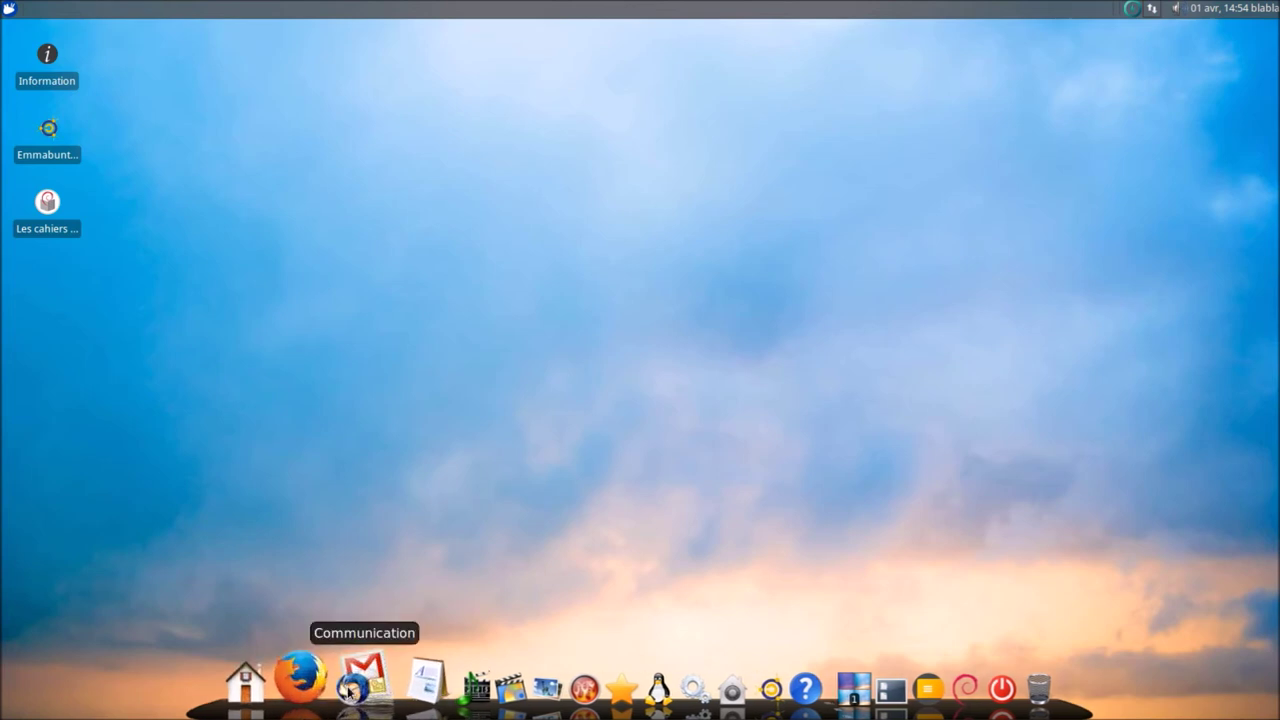
click(349, 690)
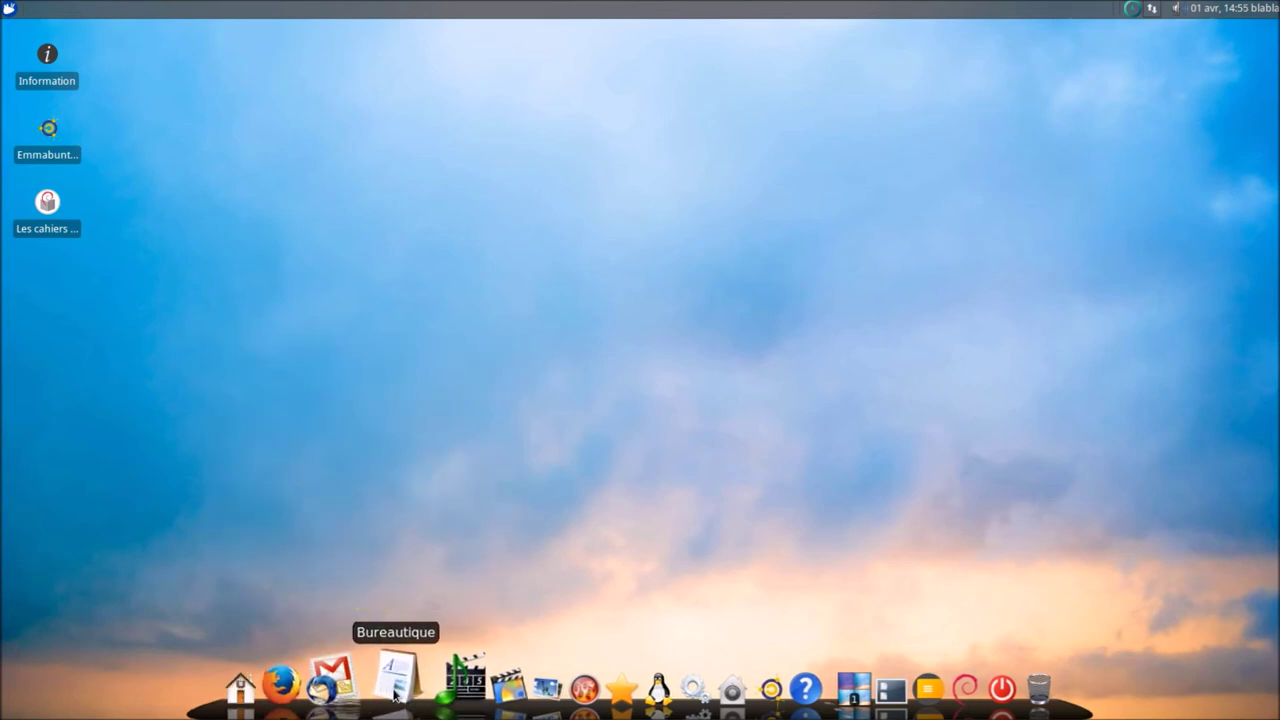
click(395, 692)
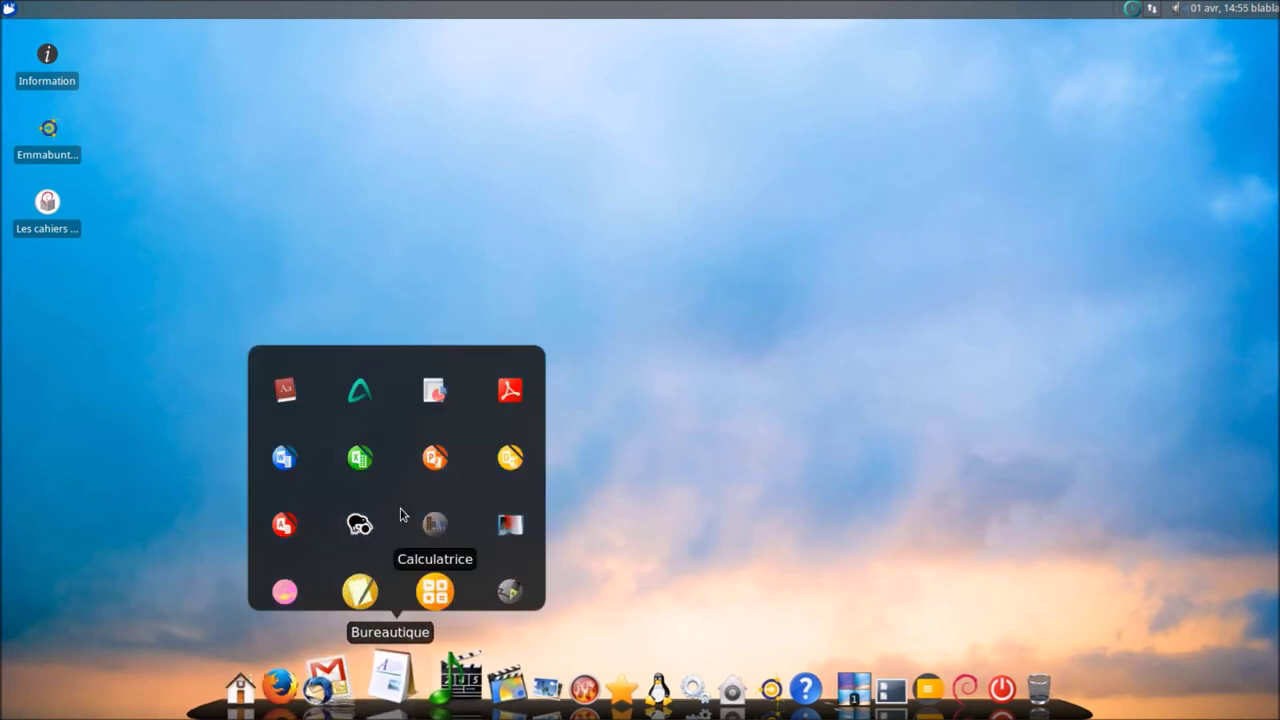
click(284, 460)
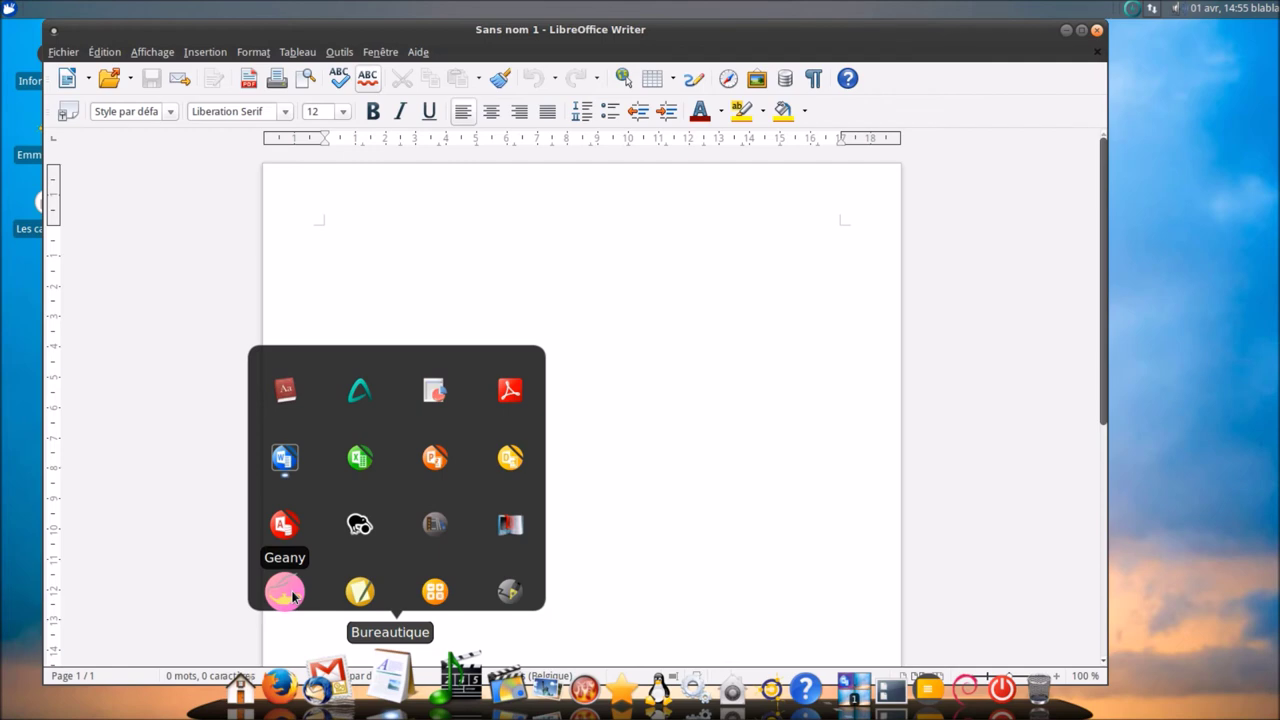
click(360, 587)
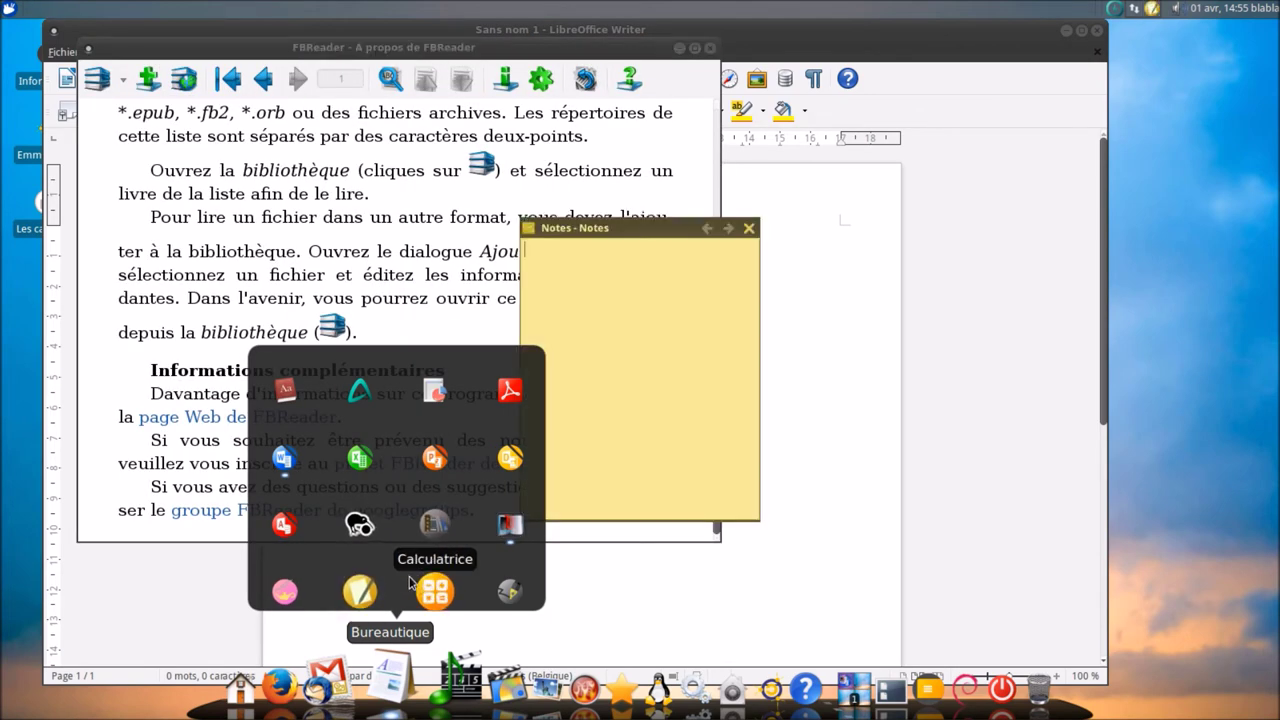
click(432, 592)
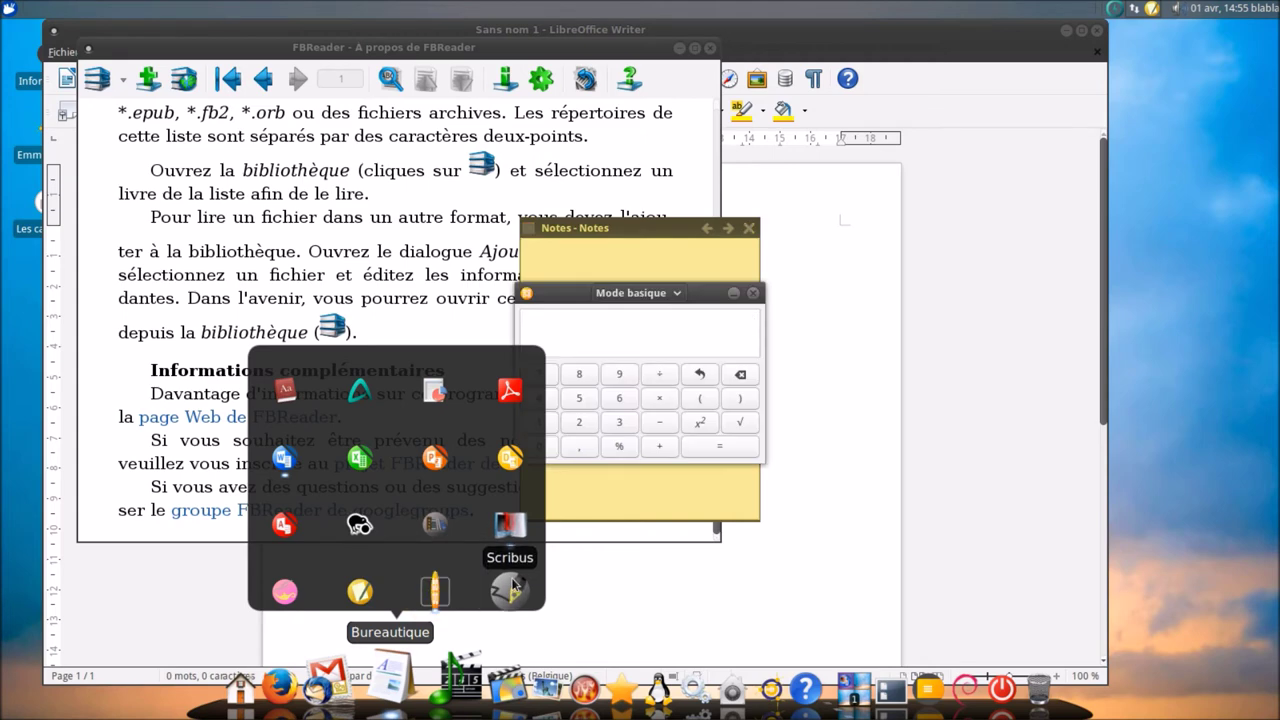
click(510, 590)
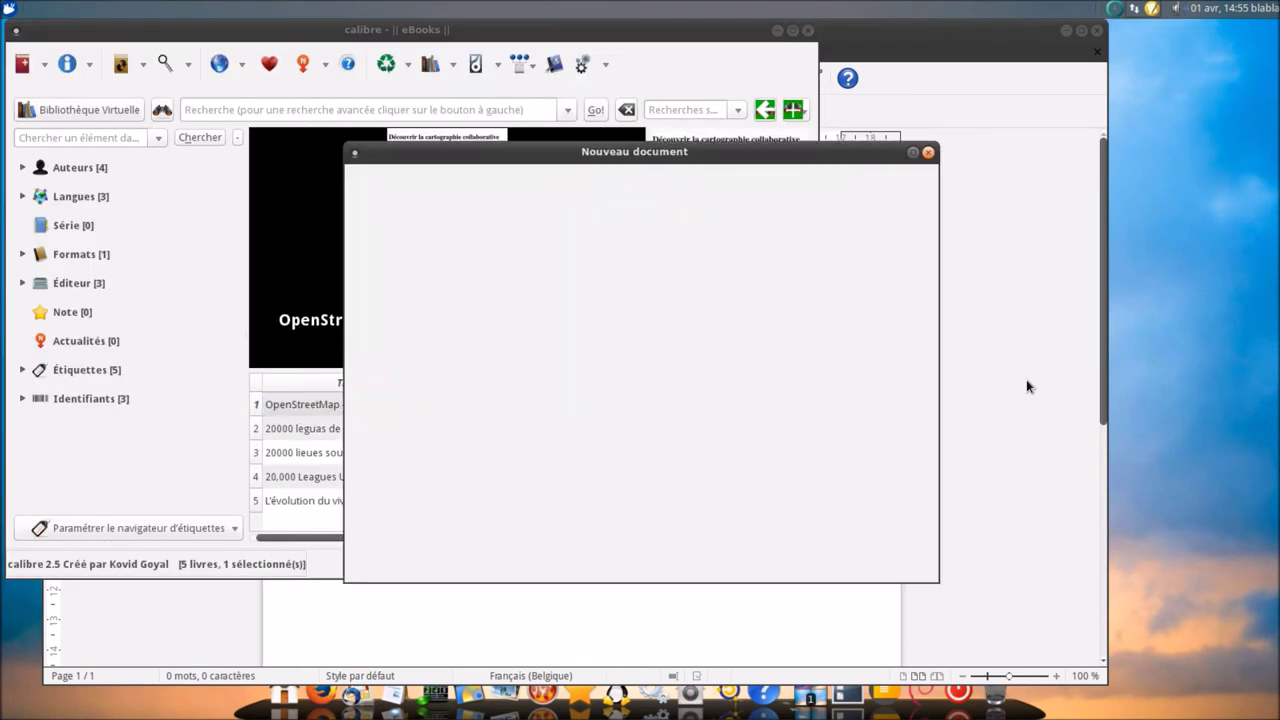
click(926, 152)
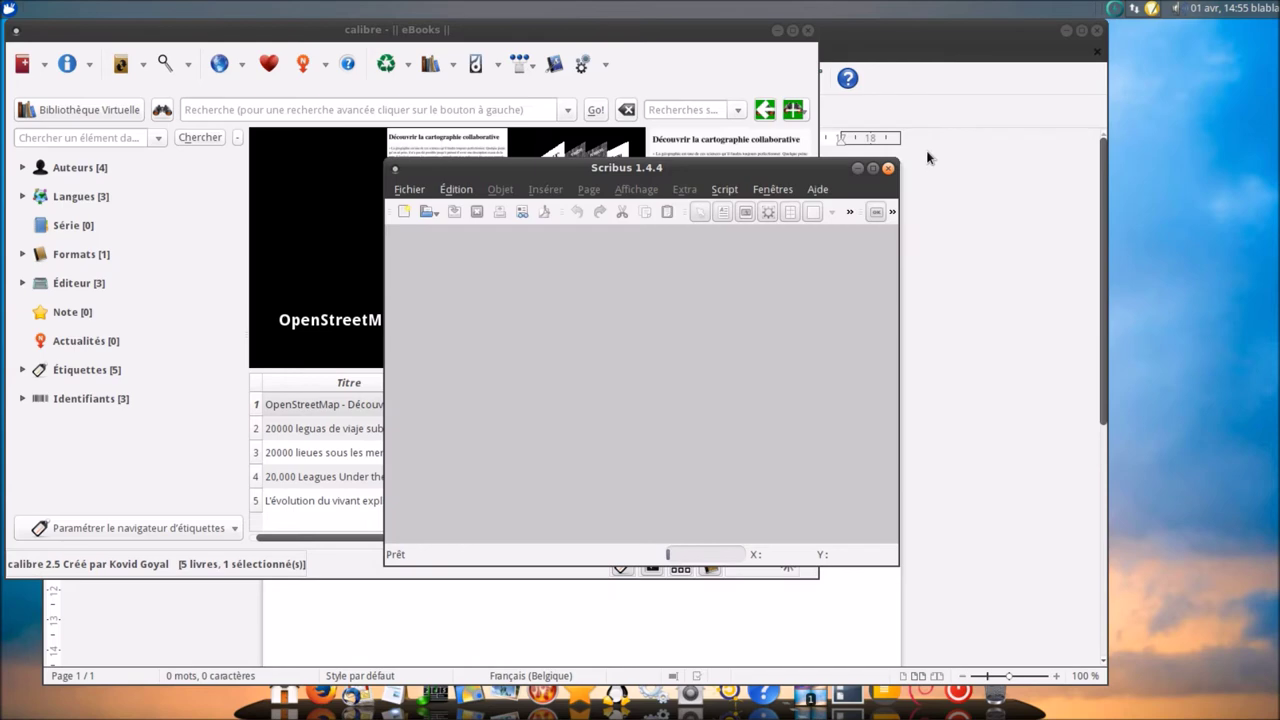
click(888, 170)
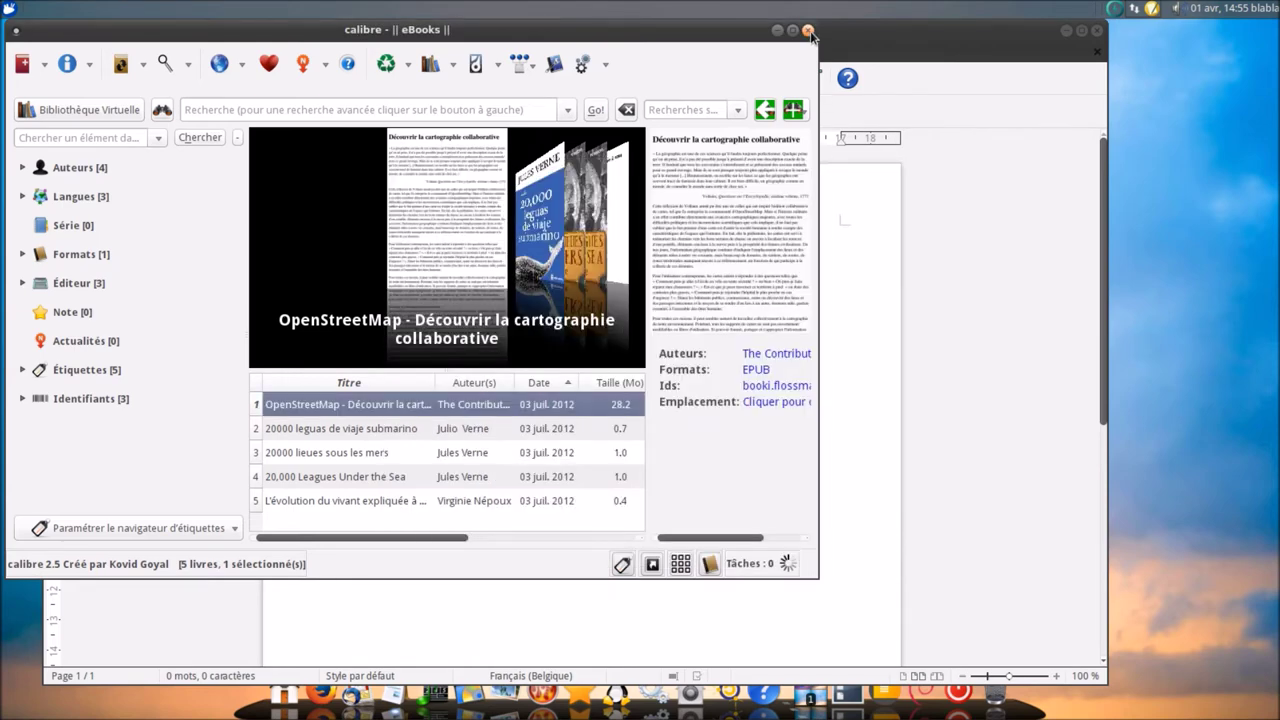
click(808, 31)
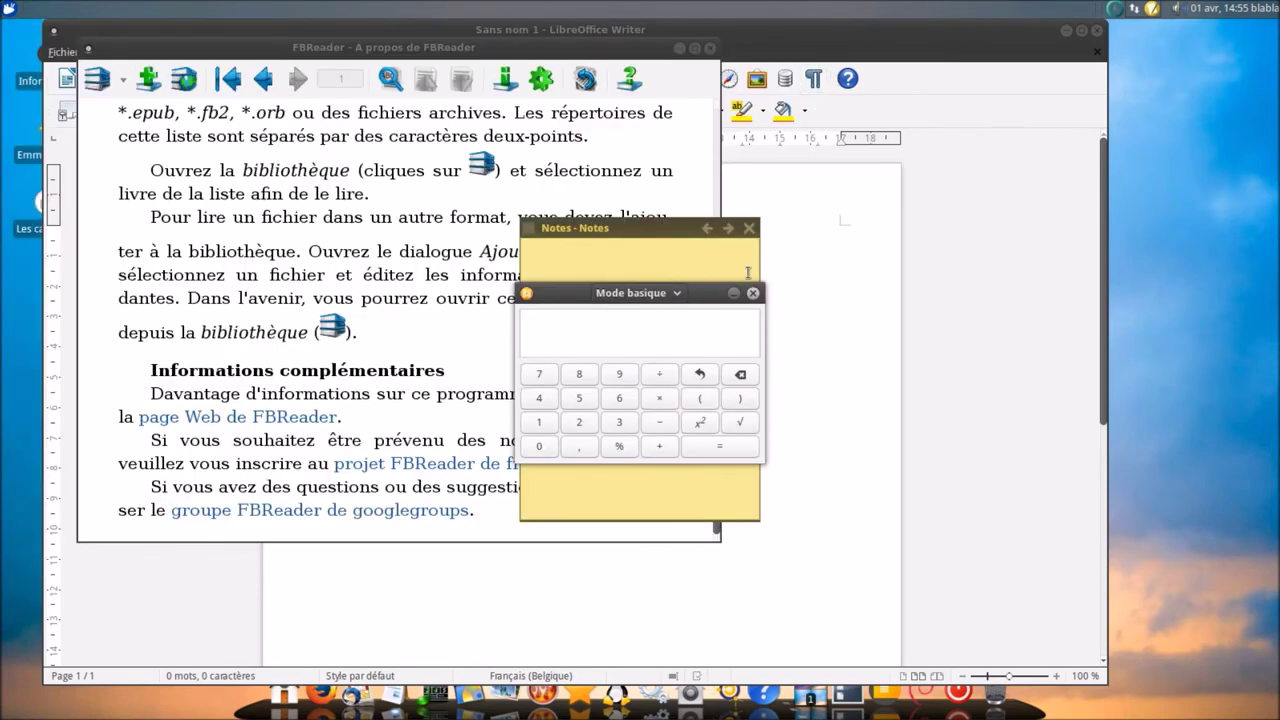
click(752, 292)
click(749, 228)
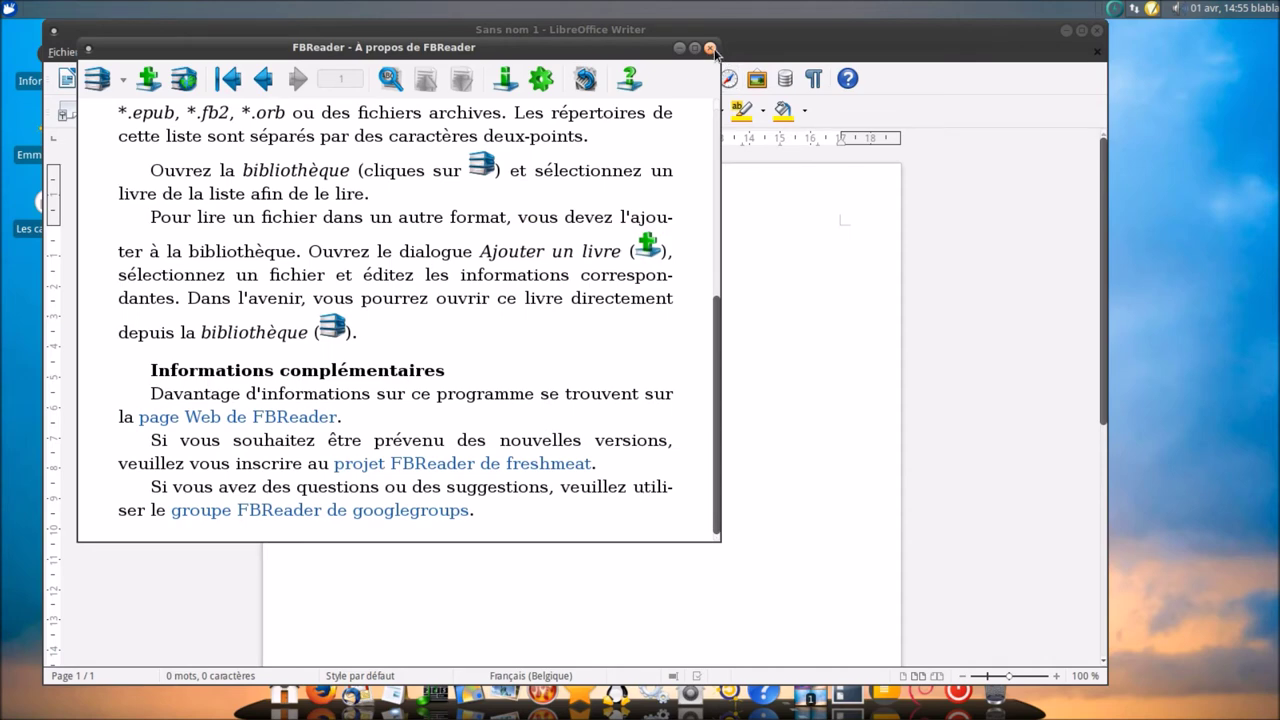
click(710, 49)
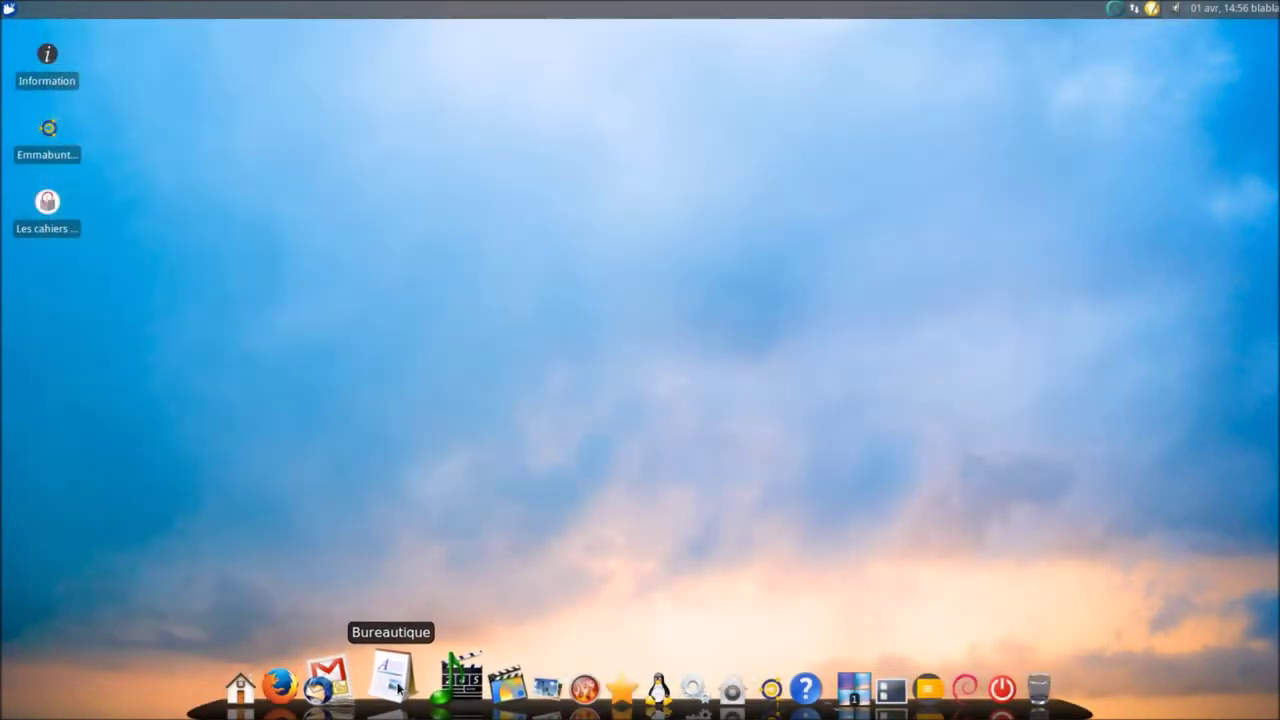
- Launch EasyTAG and Radio Tray from the audio apps and confirm Radio Tray's notification-area message
click(398, 686)
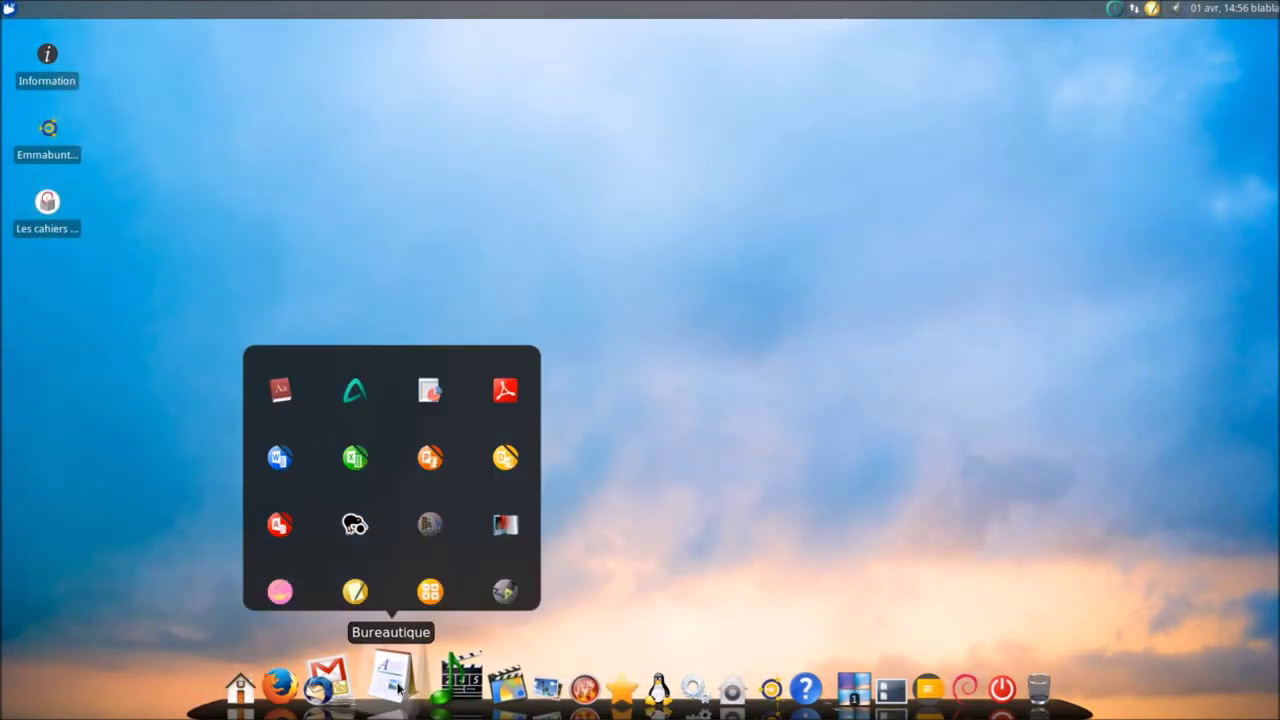
click(448, 674)
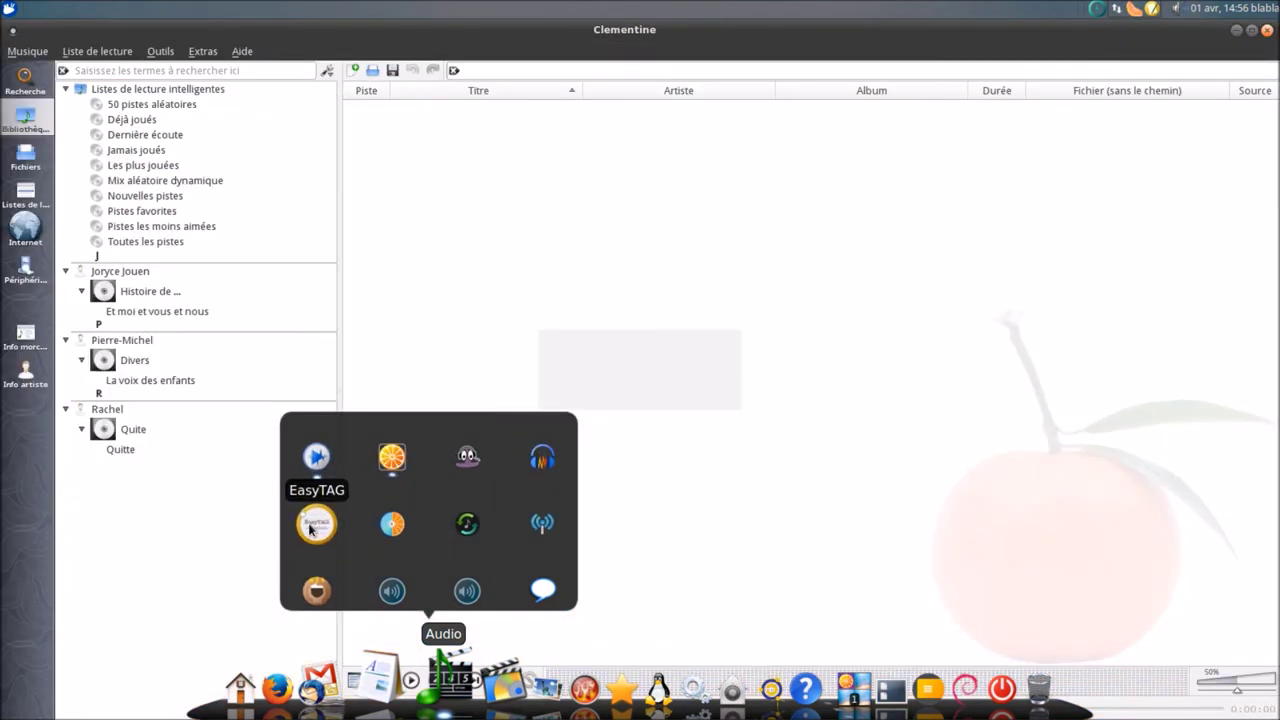
click(310, 528)
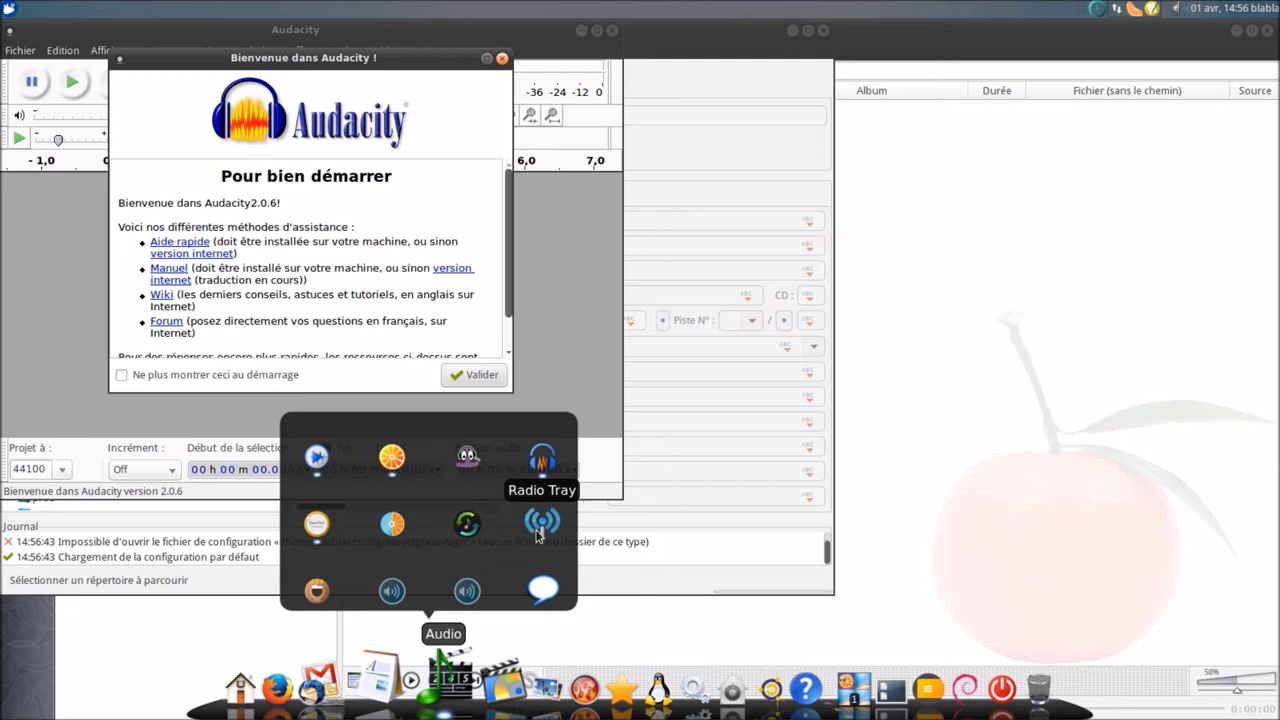
click(538, 535)
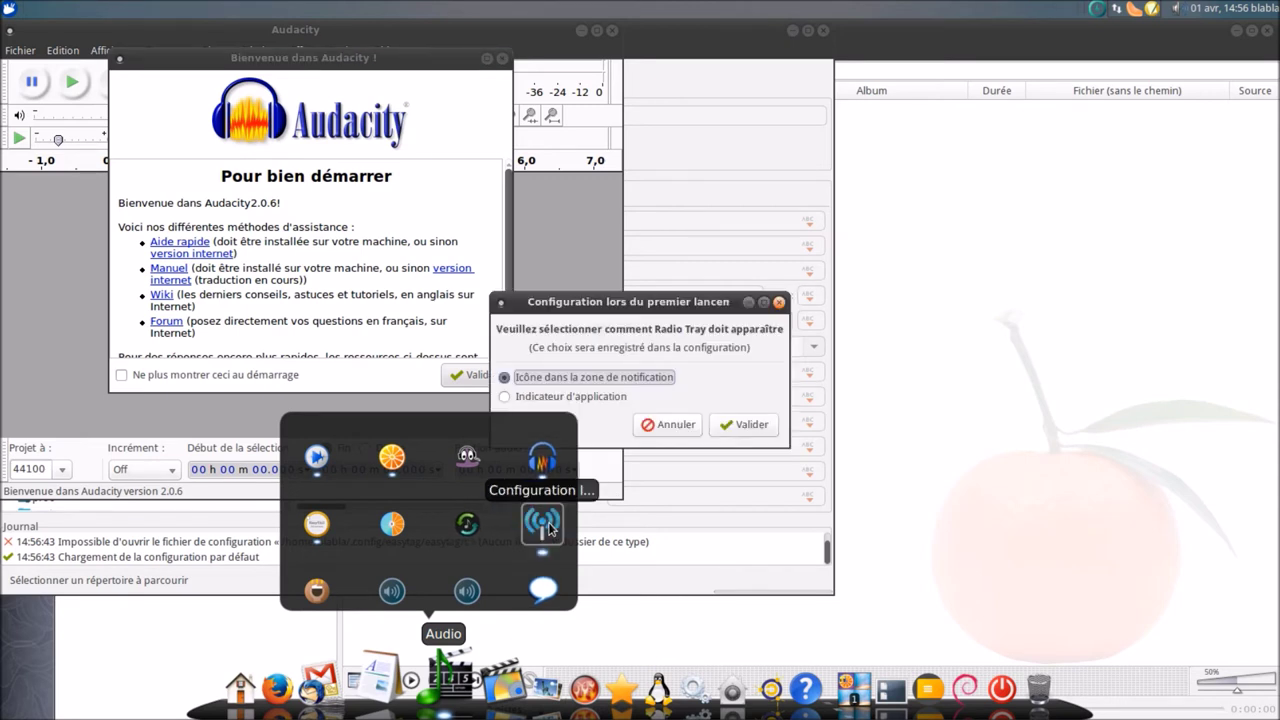
click(731, 428)
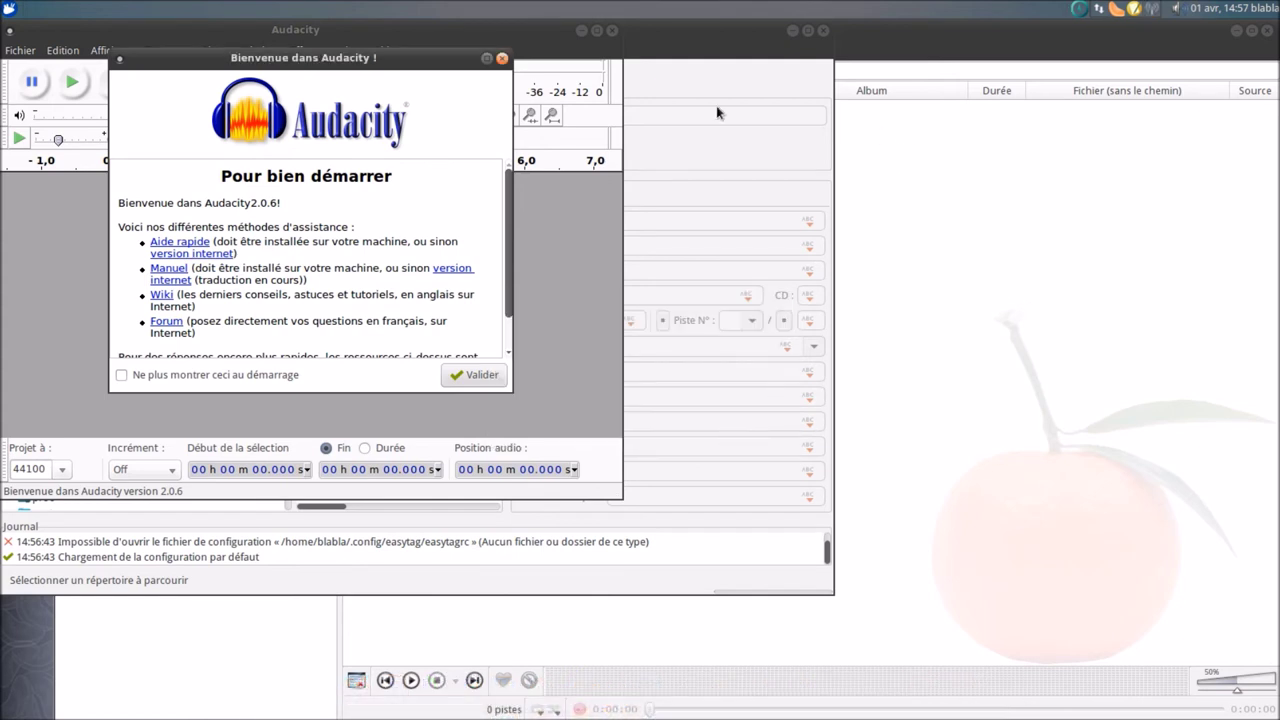
- Close Audacity, quit EasyTAG, and close Clementine
click(502, 58)
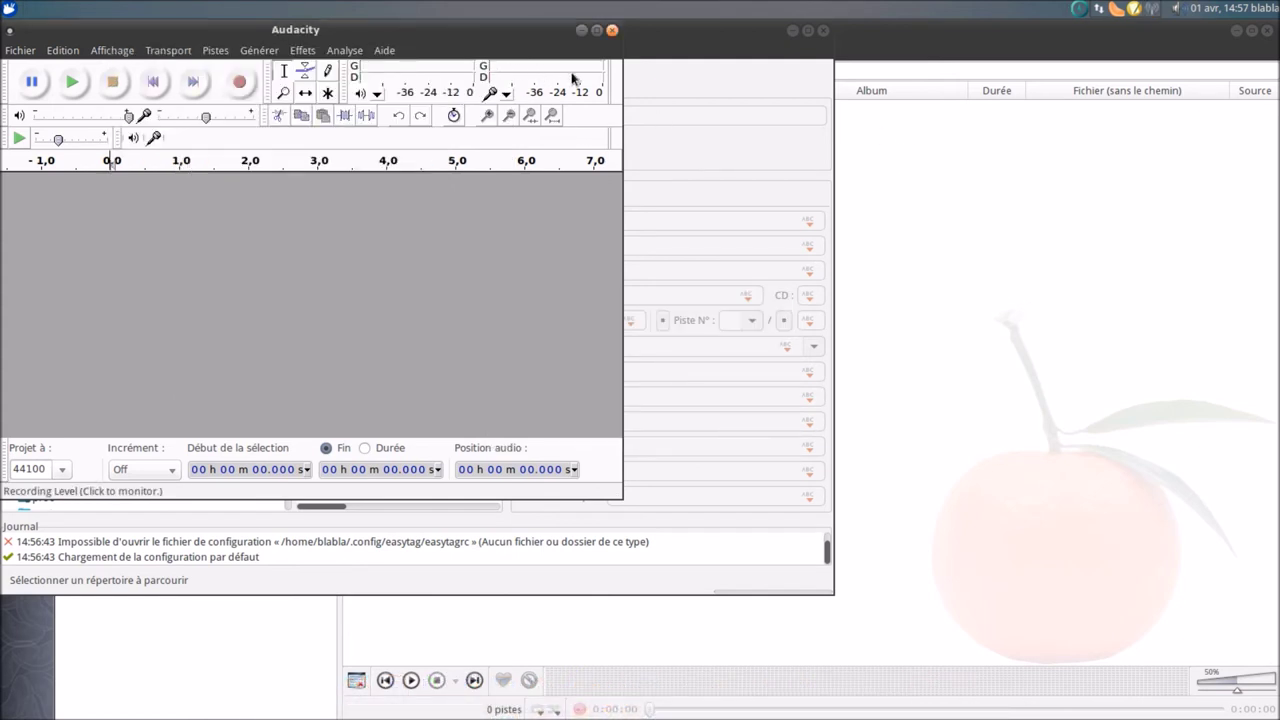
click(612, 30)
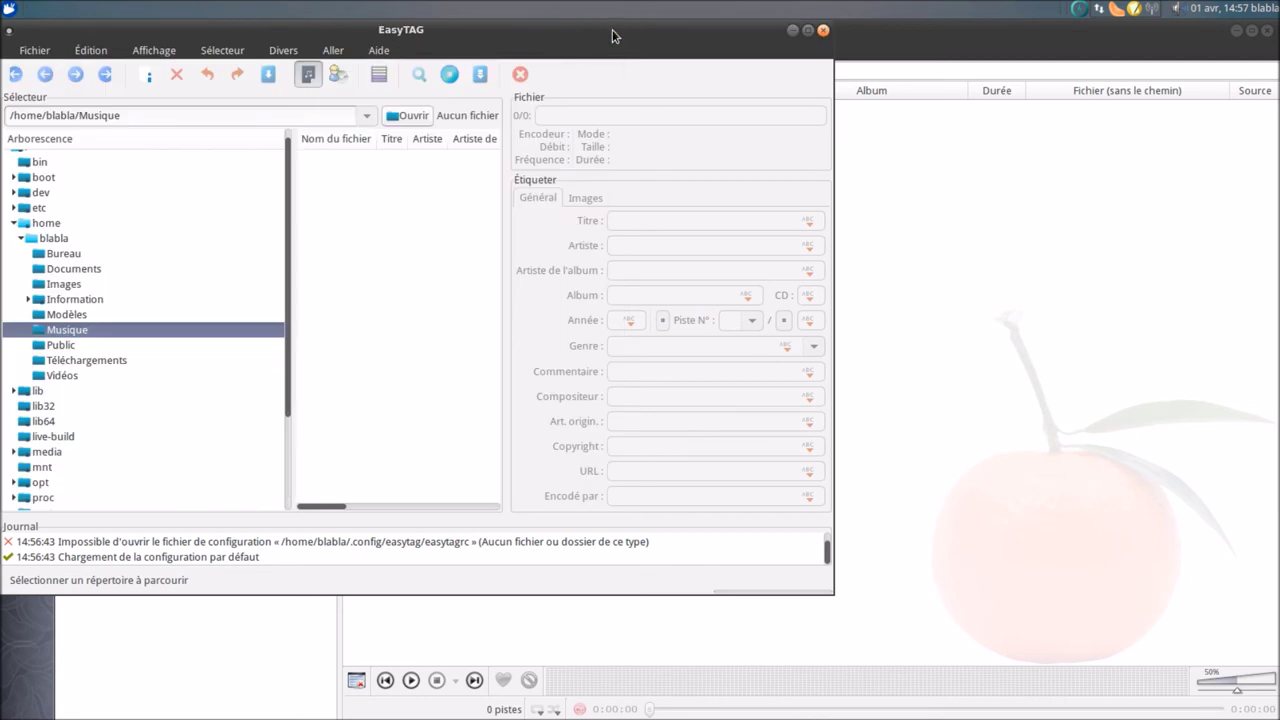
click(823, 30)
click(500, 358)
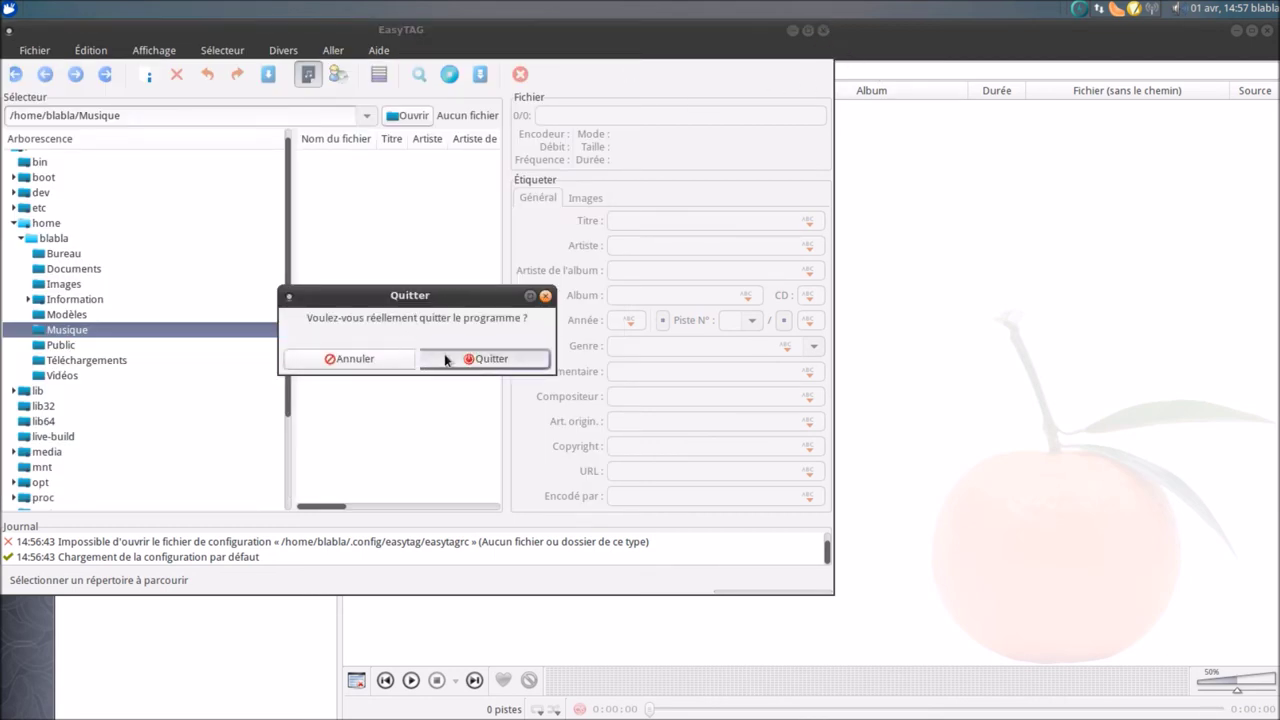
click(1266, 33)
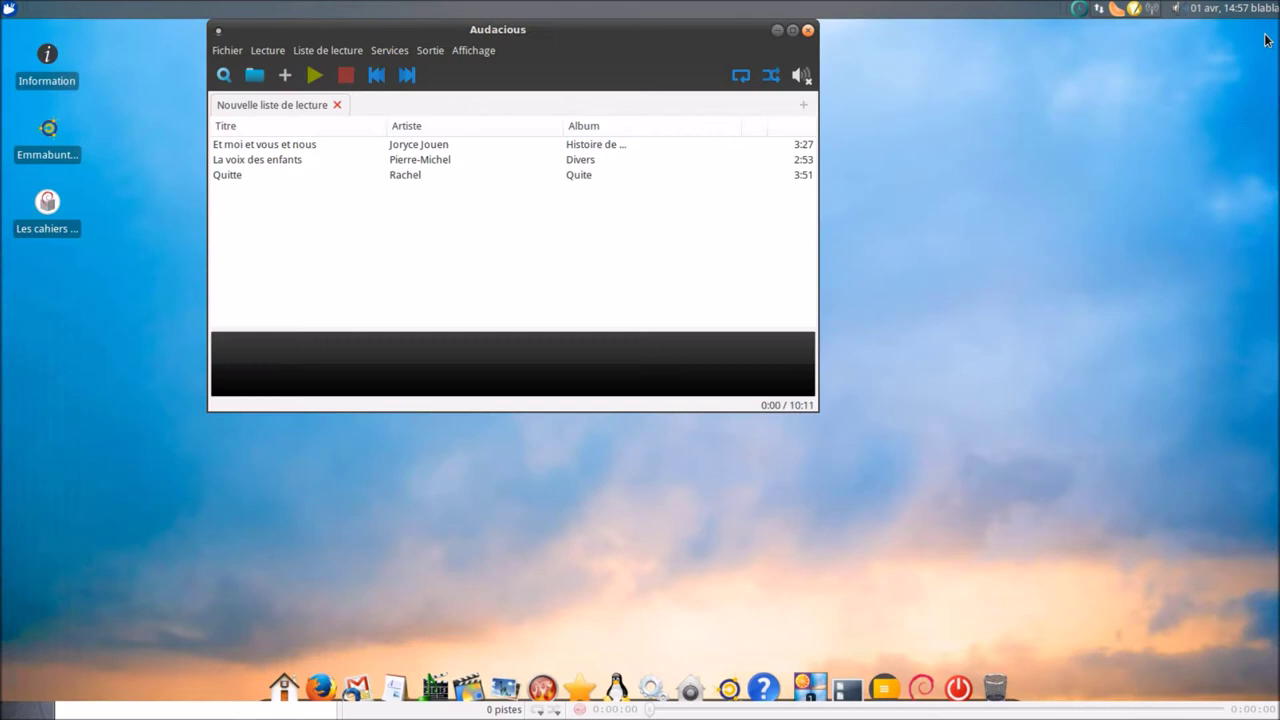
- Close the Audacious window and start streaming the Oui FM station in Radio Tray
click(808, 31)
click(1151, 9)
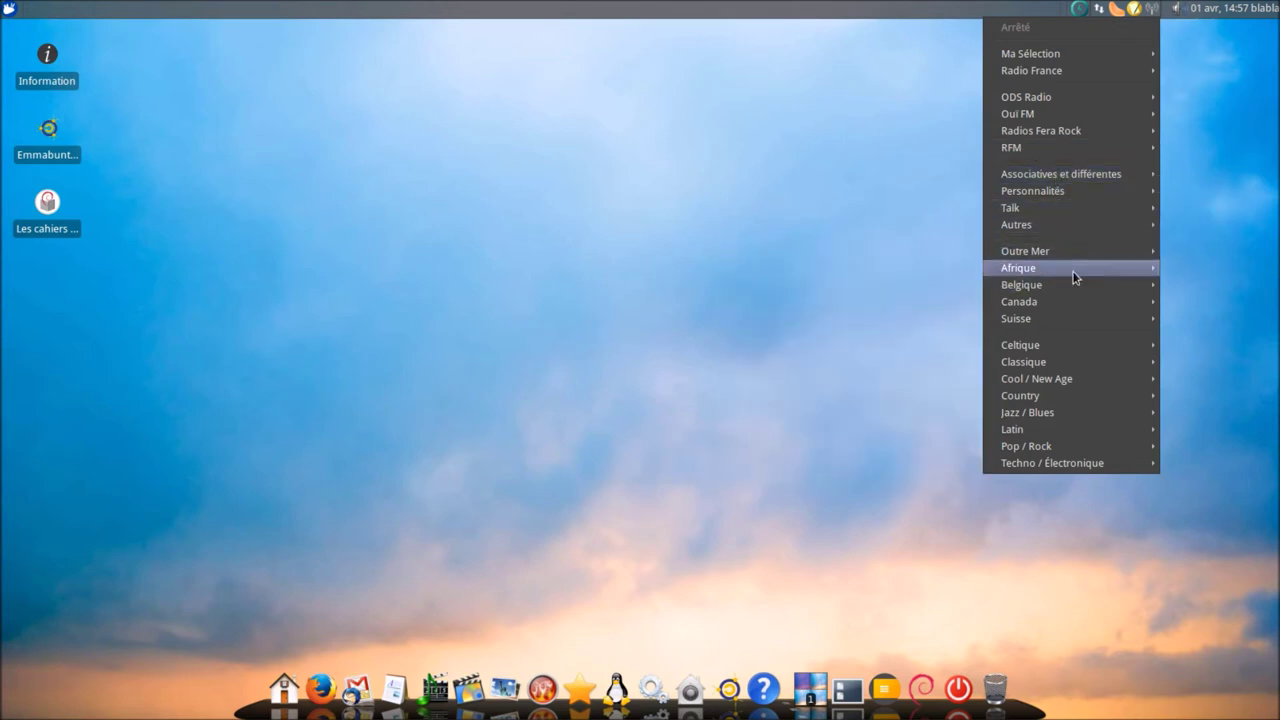
mouse_move(1056, 104)
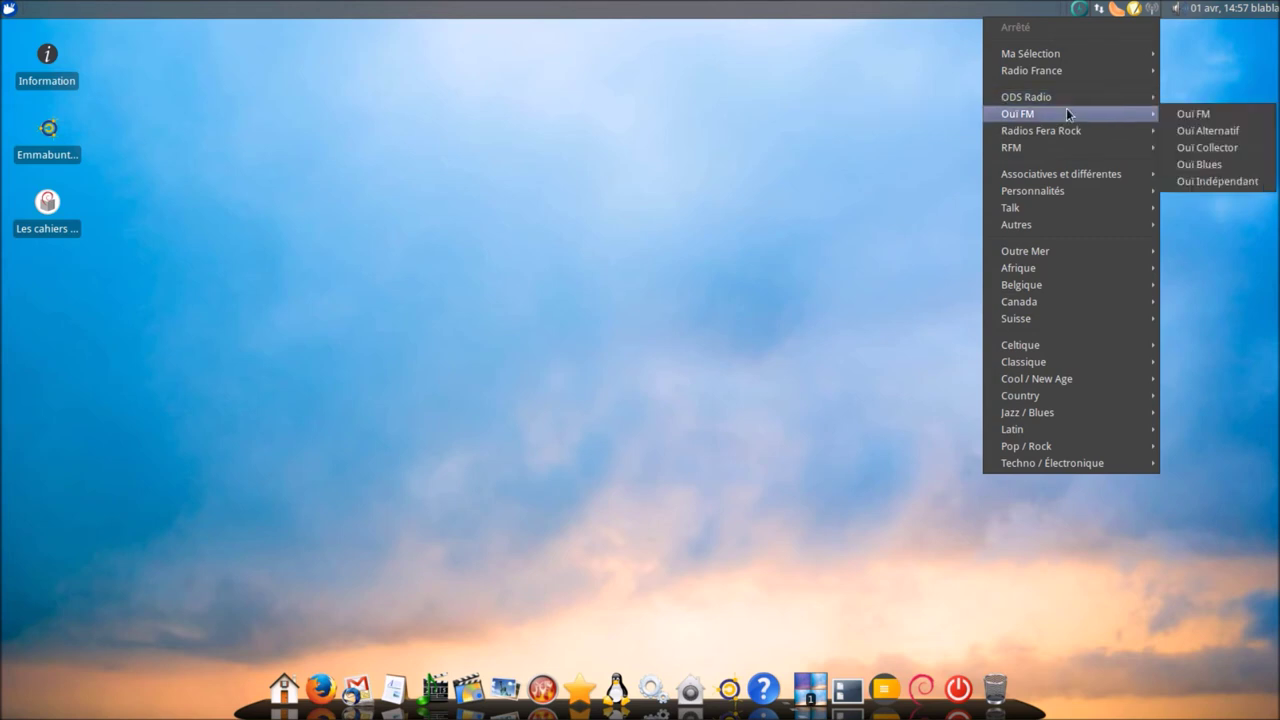
click(1198, 113)
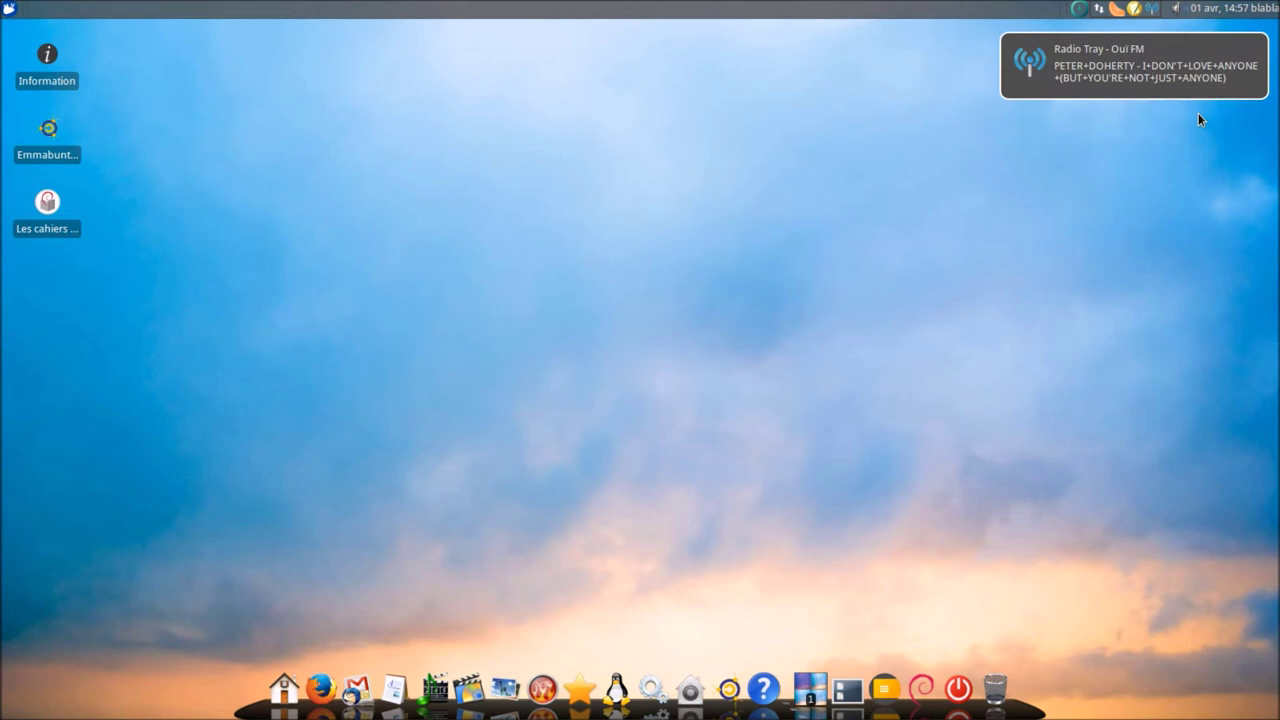
- Quit Radio Tray and Audacious from their tray icons, then reopen the audio apps group
click(1153, 10)
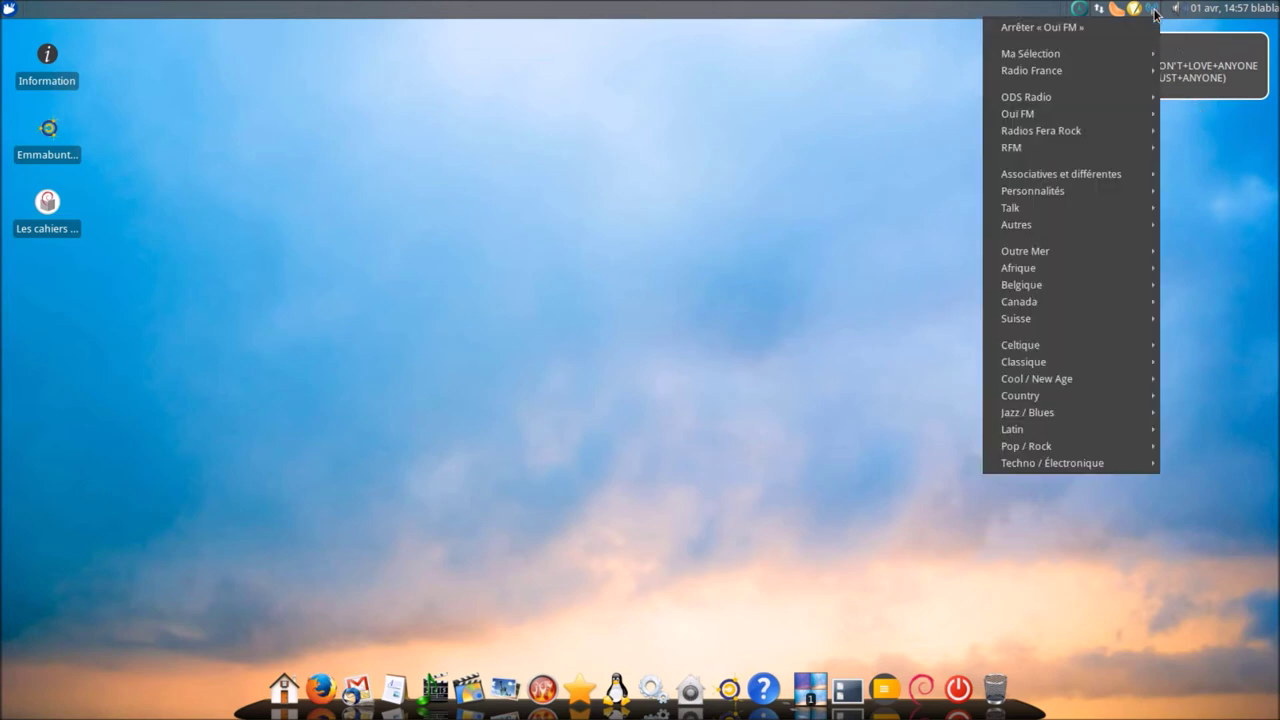
click(1154, 12)
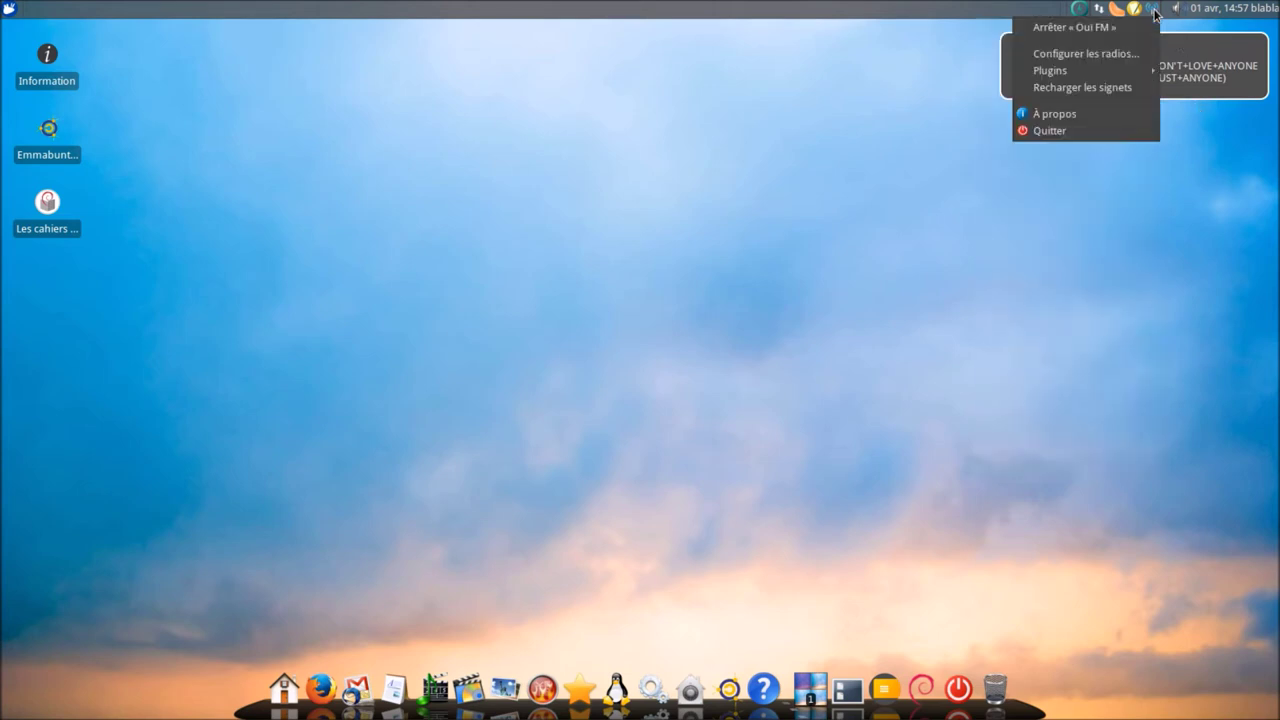
click(1101, 130)
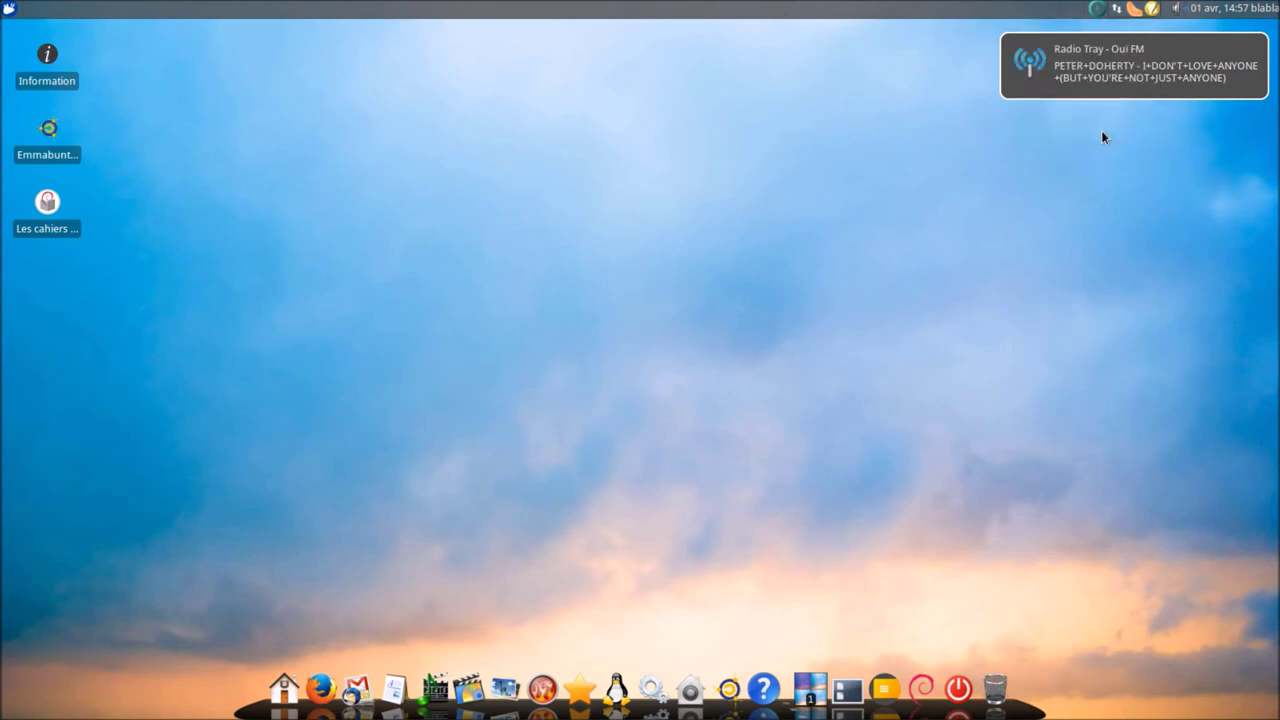
right_click(1136, 12)
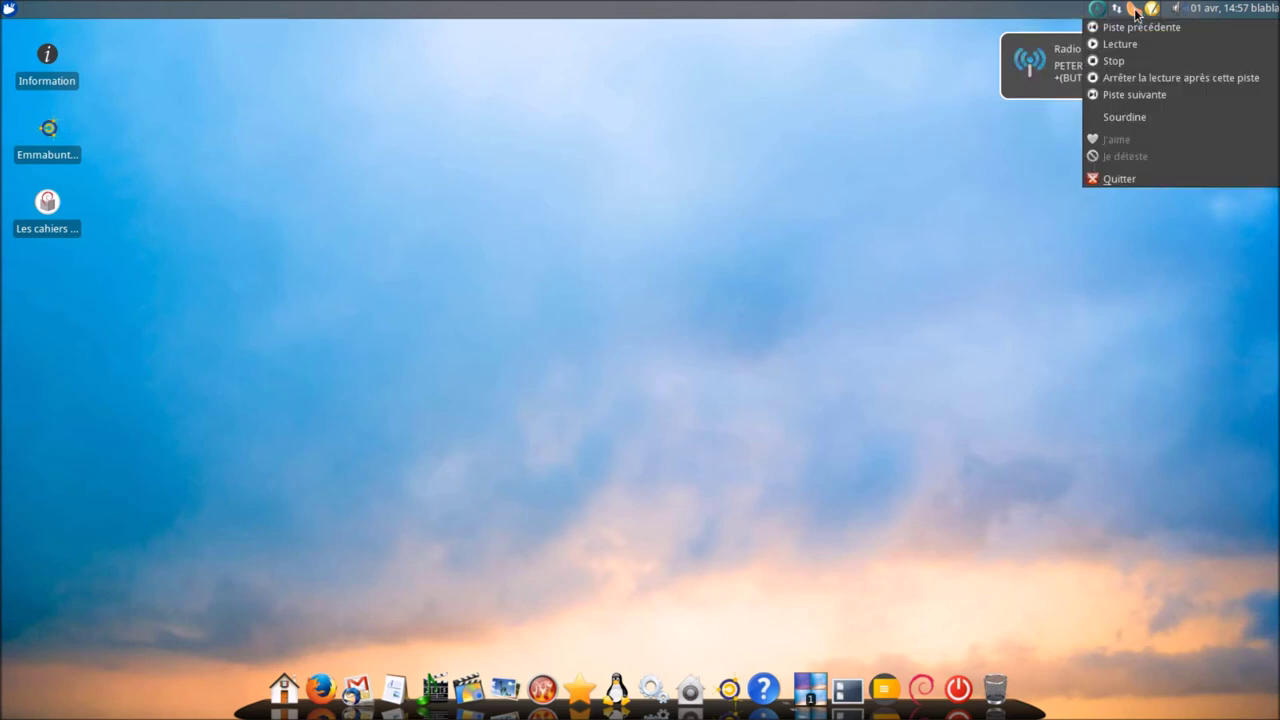
click(1114, 180)
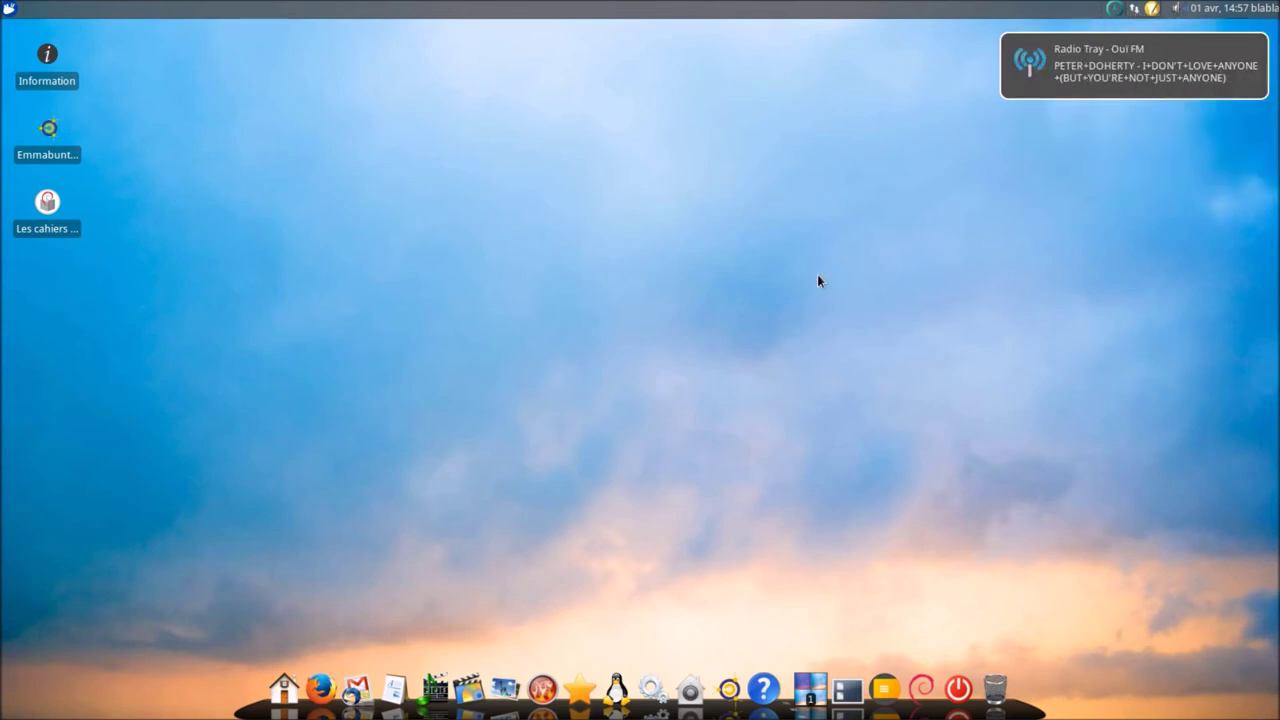
click(432, 688)
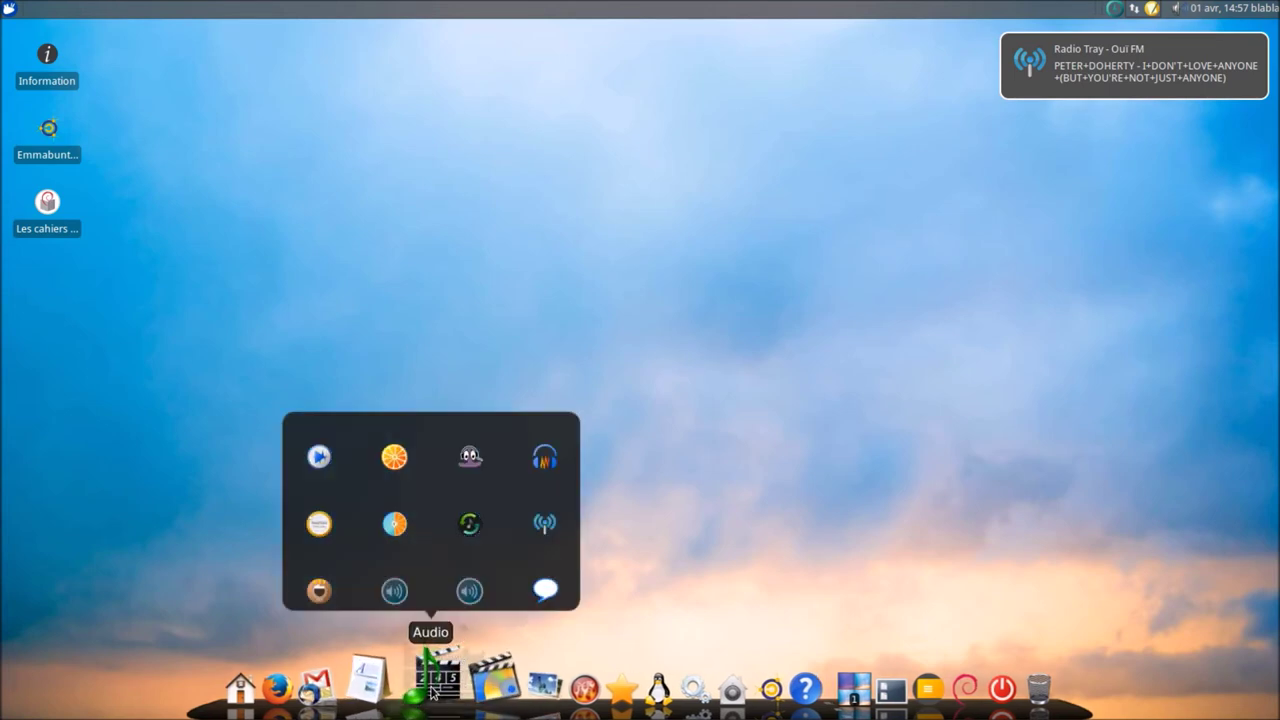
- Open VLC from the Video stack, accept its privacy notice, view Aide > À propos, then close it
click(475, 680)
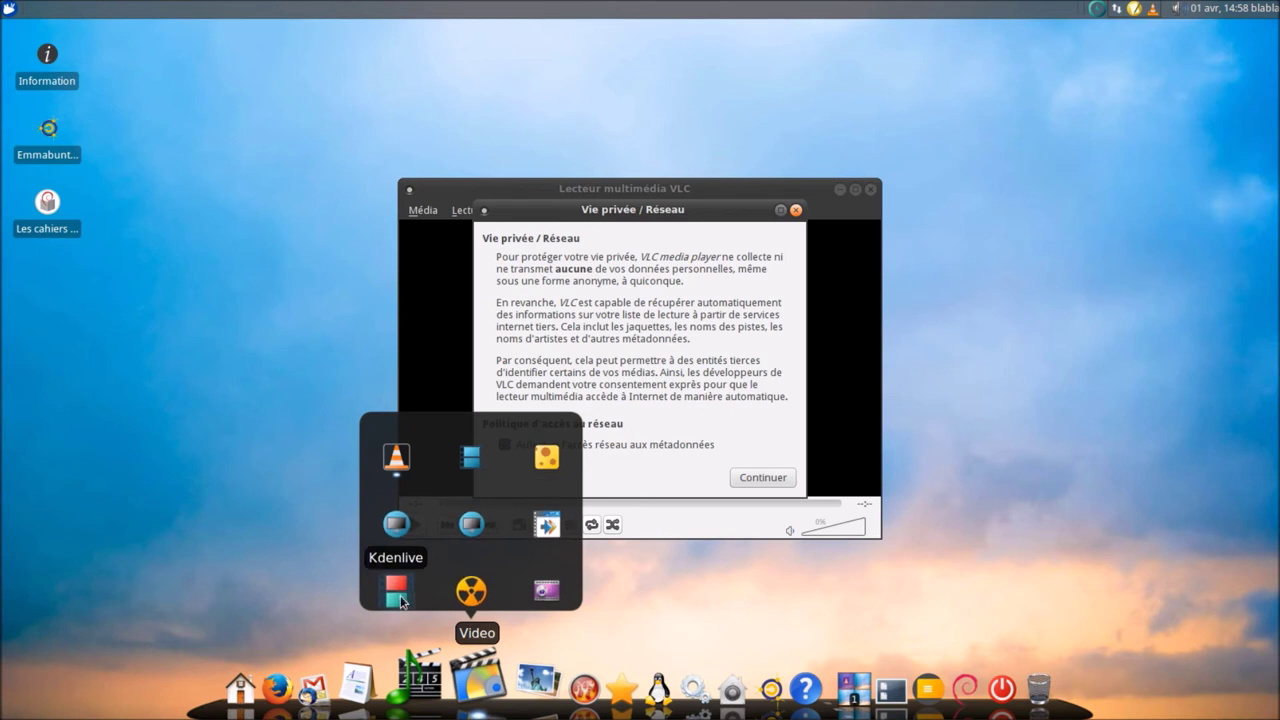
click(755, 478)
click(734, 210)
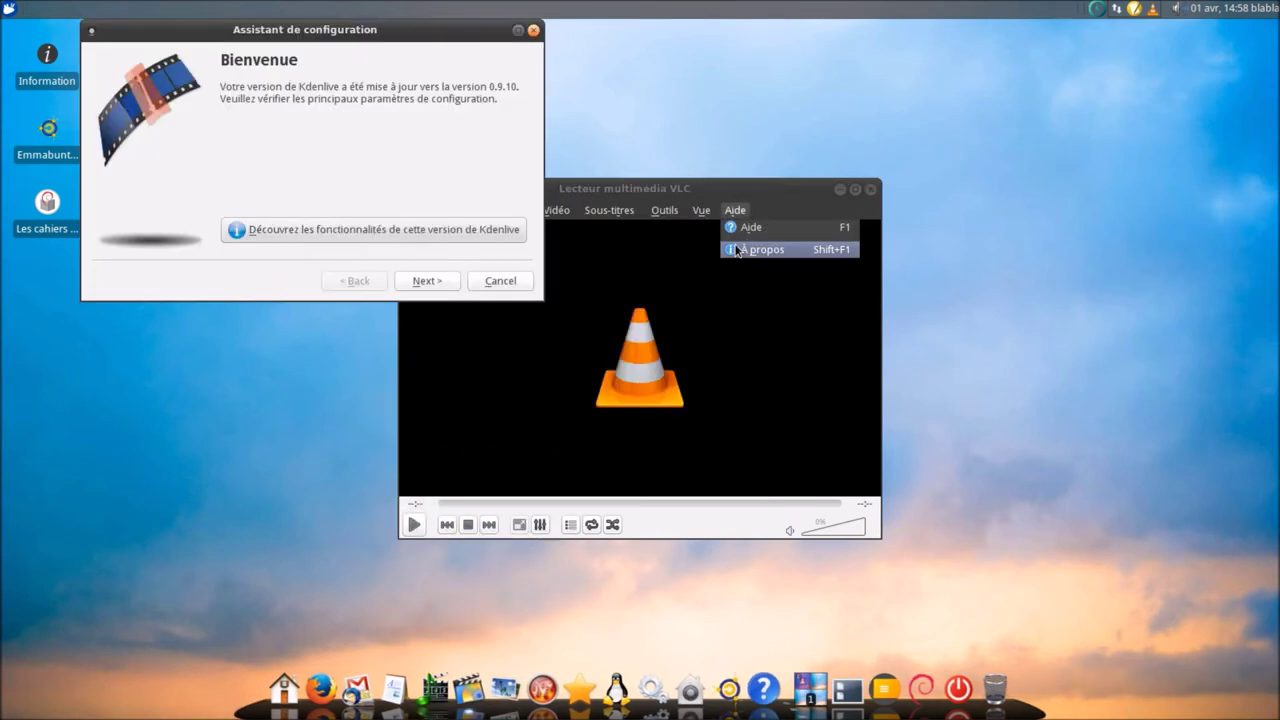
click(740, 246)
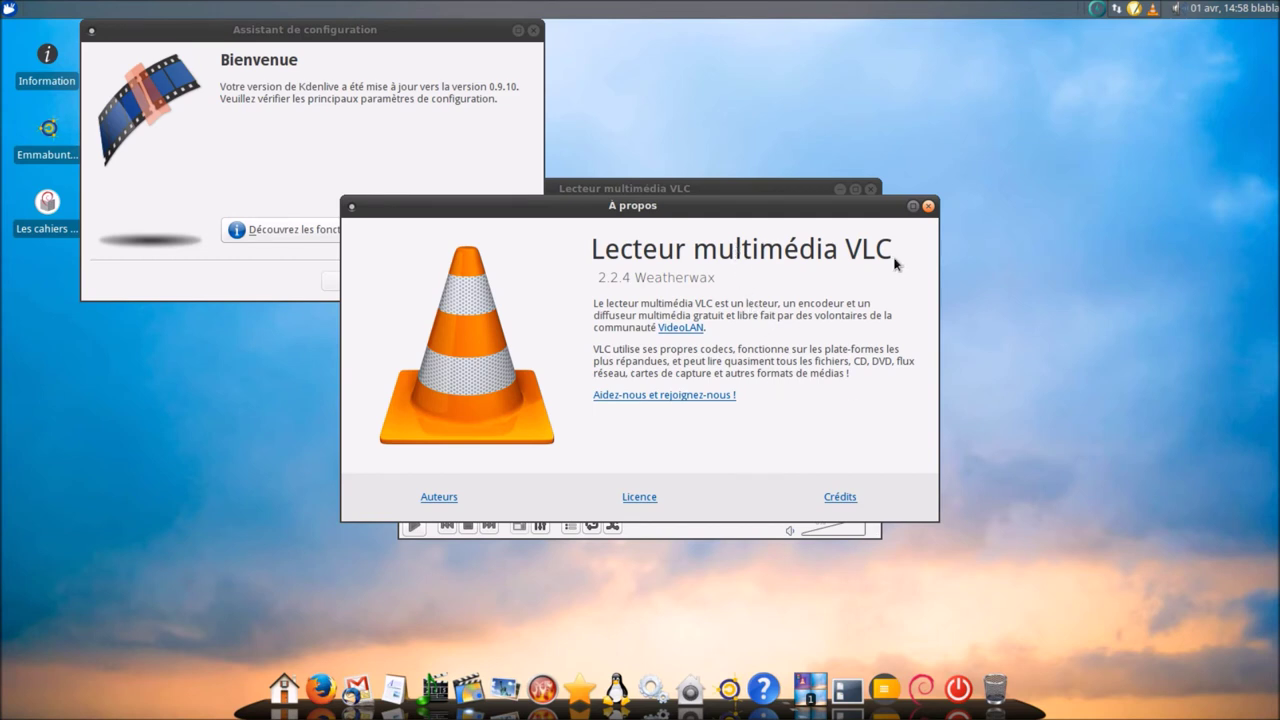
click(928, 206)
click(873, 194)
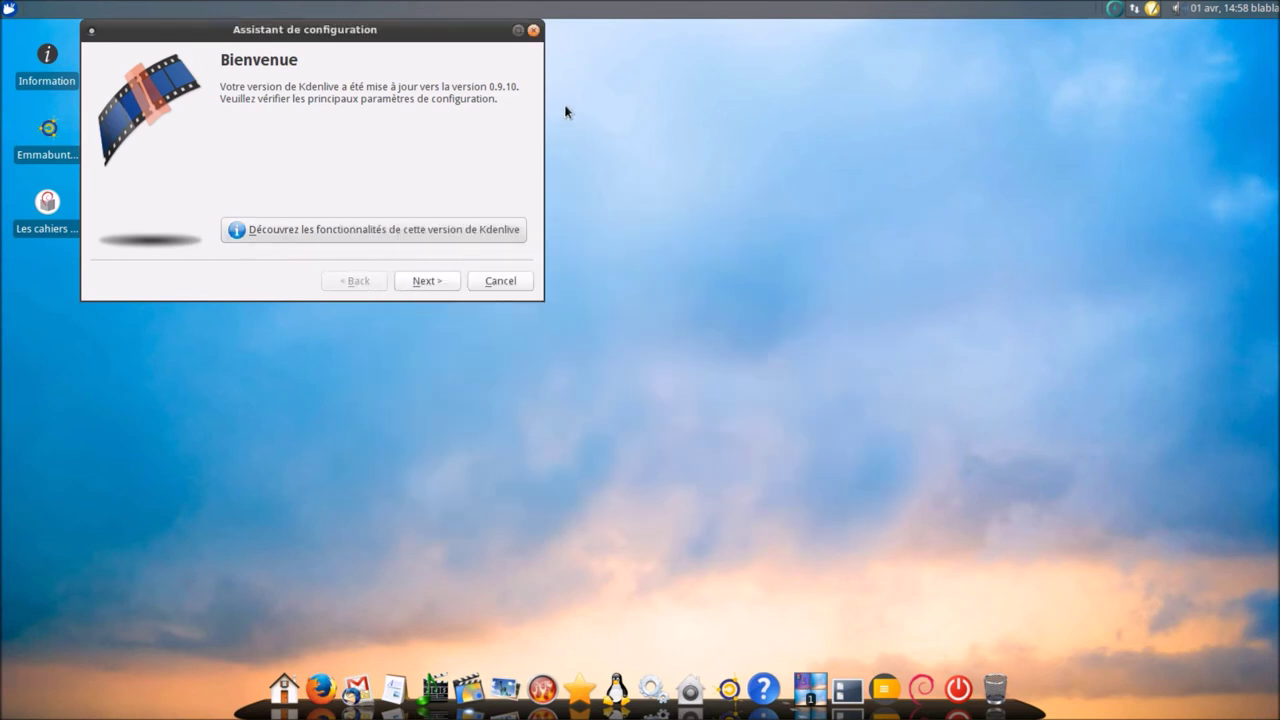
- Complete Kdenlive's setup wizard with HDV 1440x1080p 29.97 fps as the default profile
drag(479, 29, 758, 141)
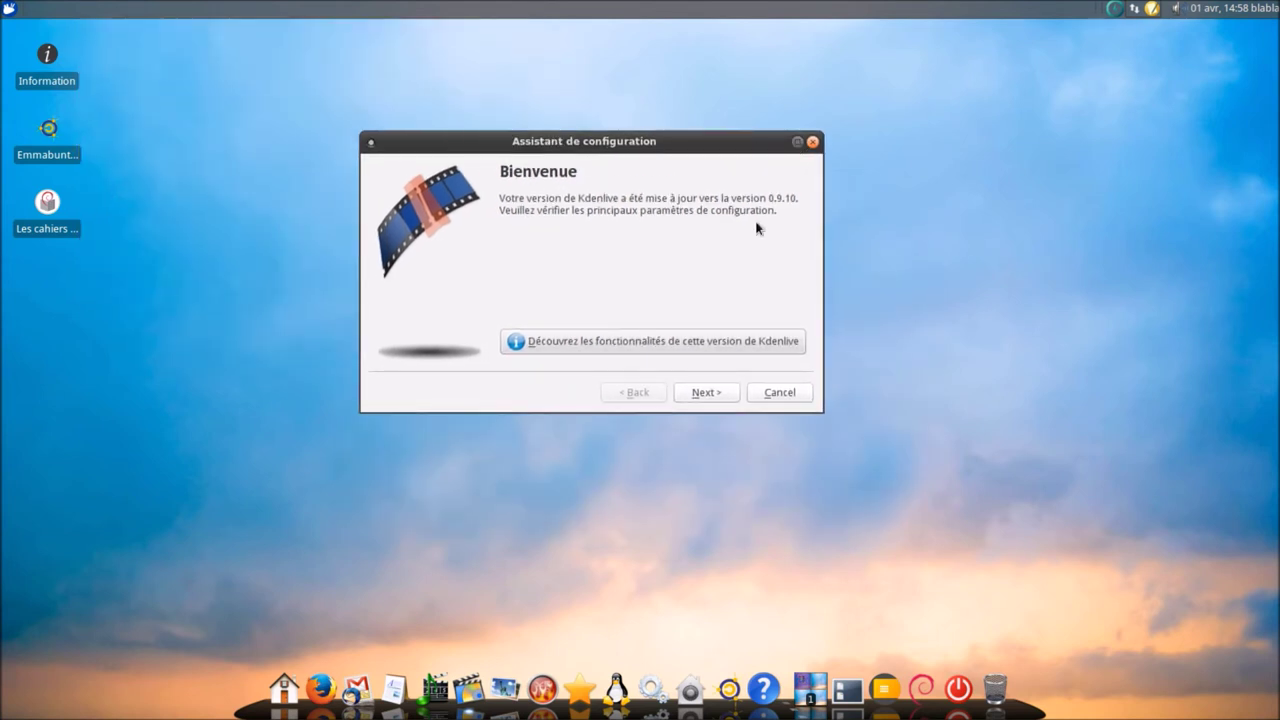
click(701, 393)
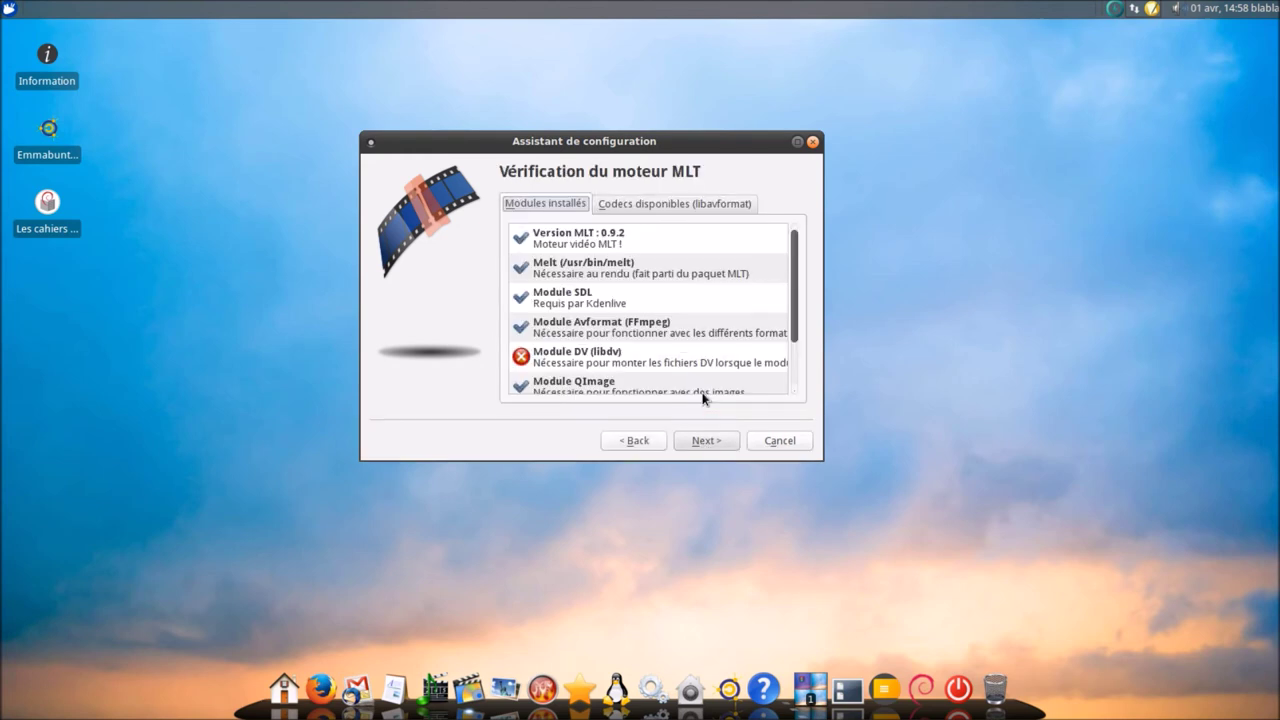
click(726, 443)
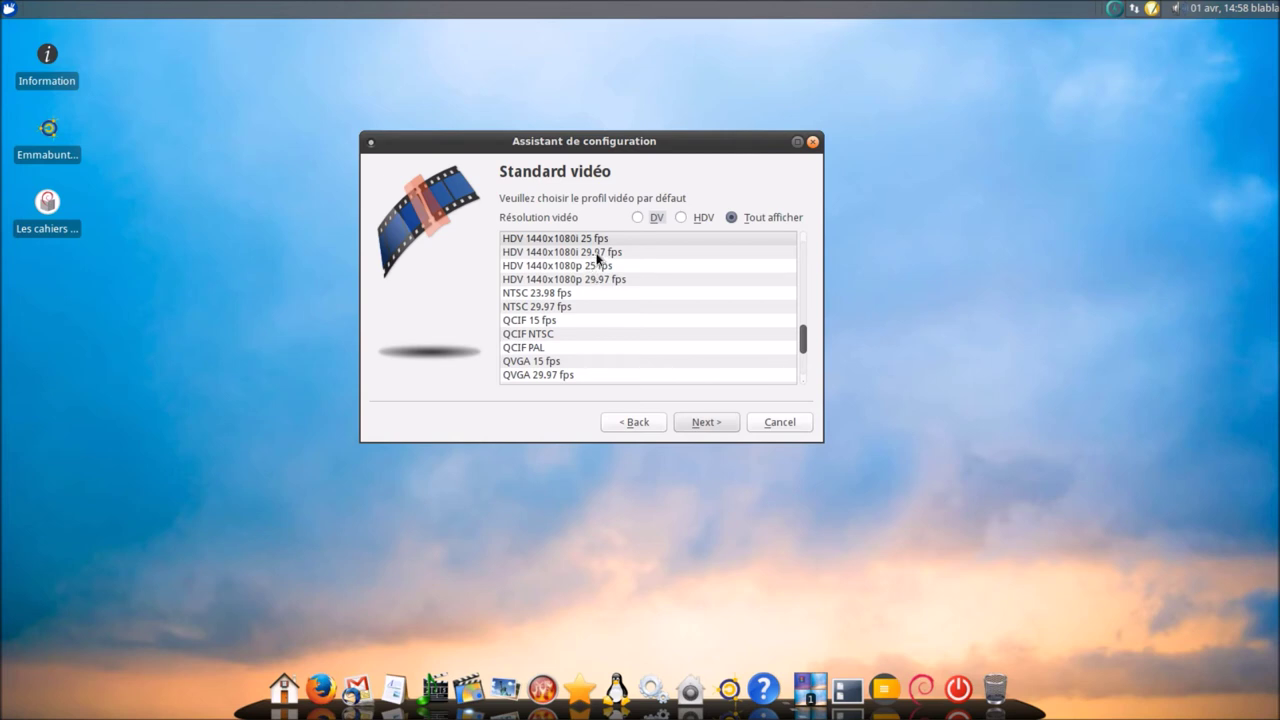
click(606, 280)
click(684, 422)
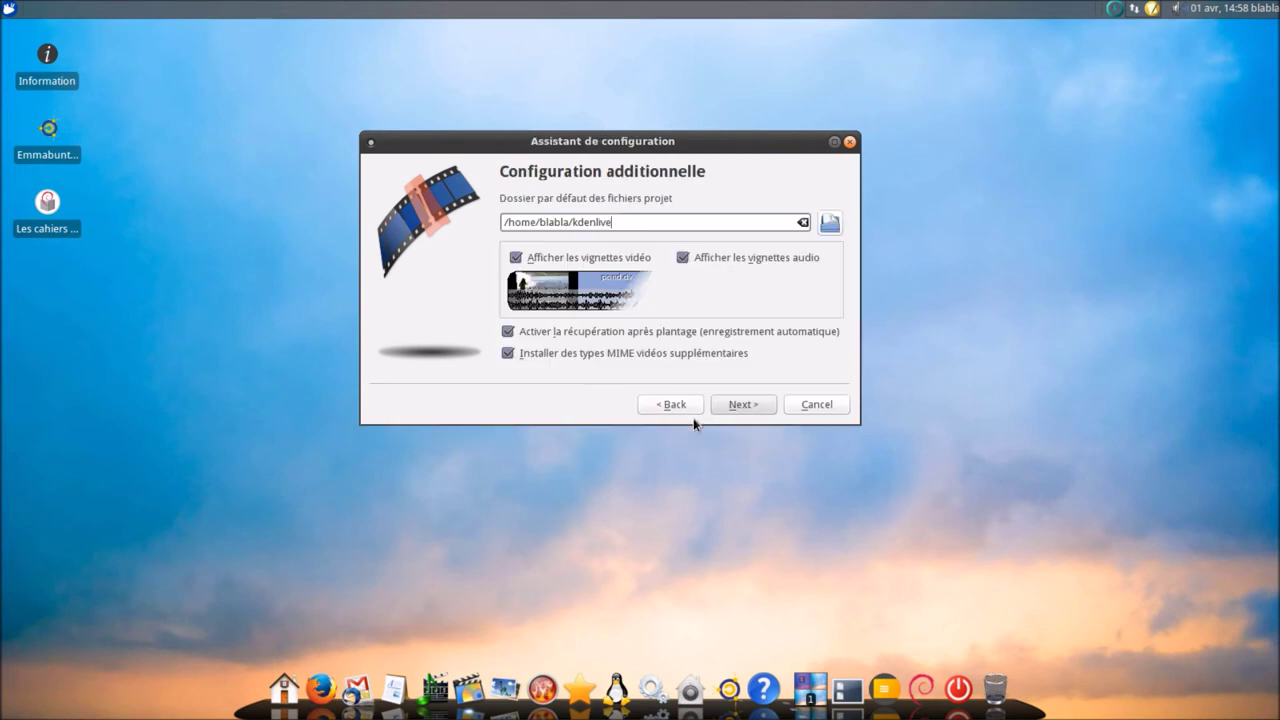
click(728, 405)
click(745, 393)
click(745, 393)
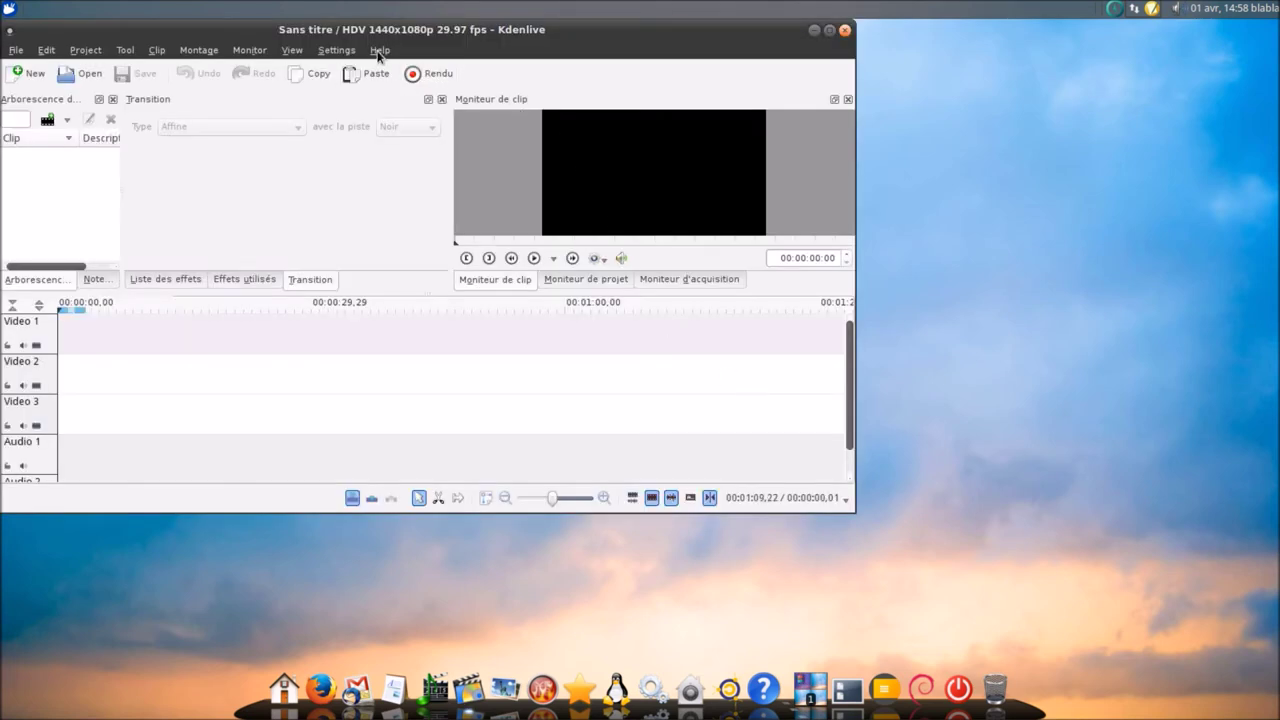
- View and close Kdenlive's About Kdenlive and About KDE information
click(379, 52)
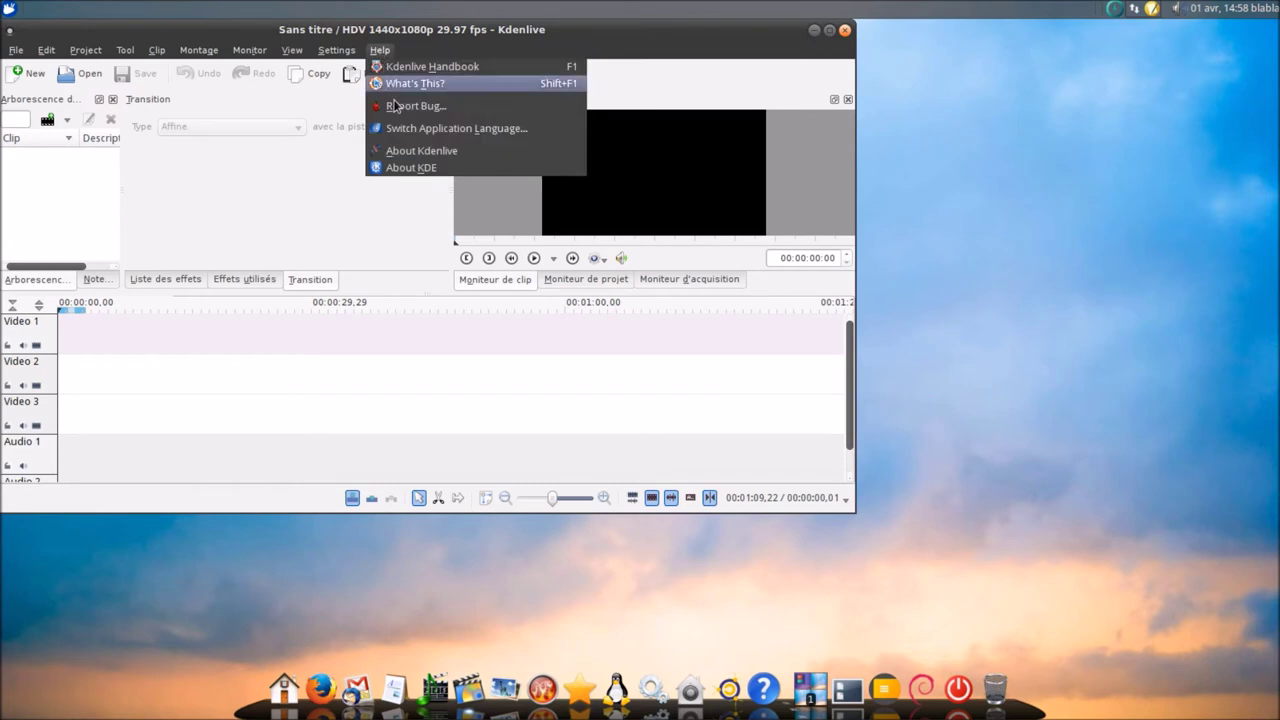
click(421, 150)
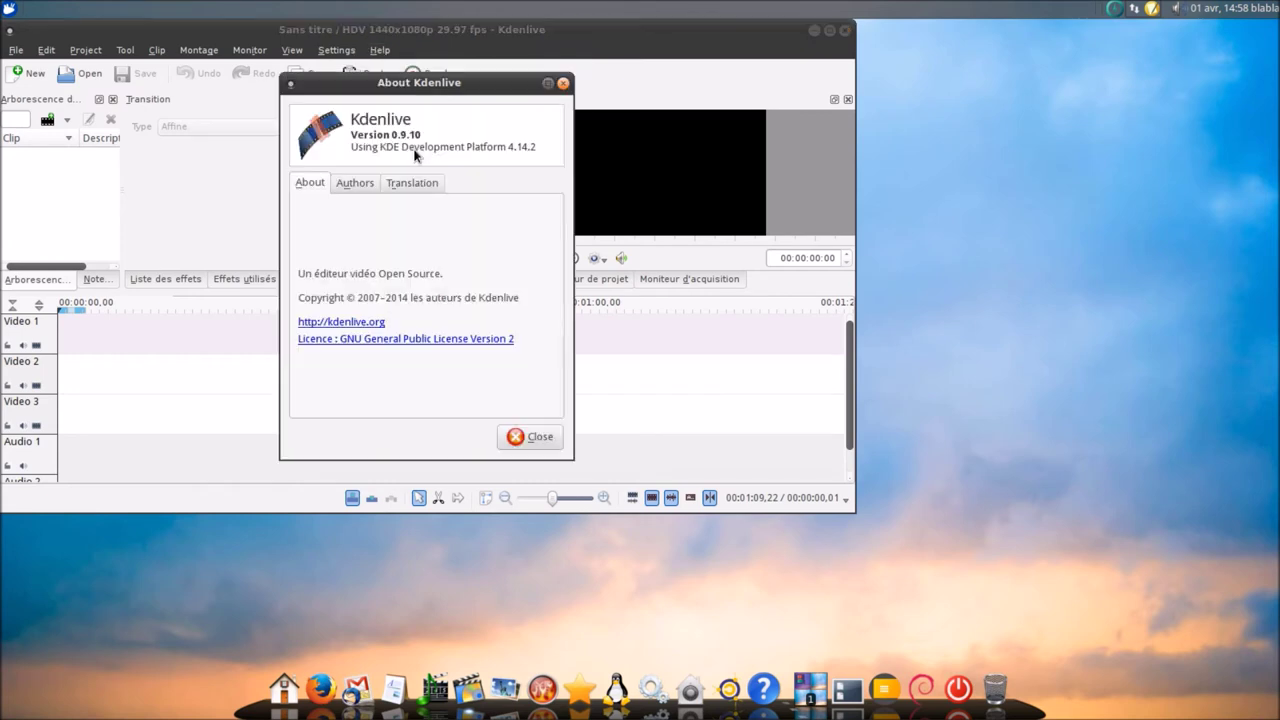
click(538, 440)
click(380, 50)
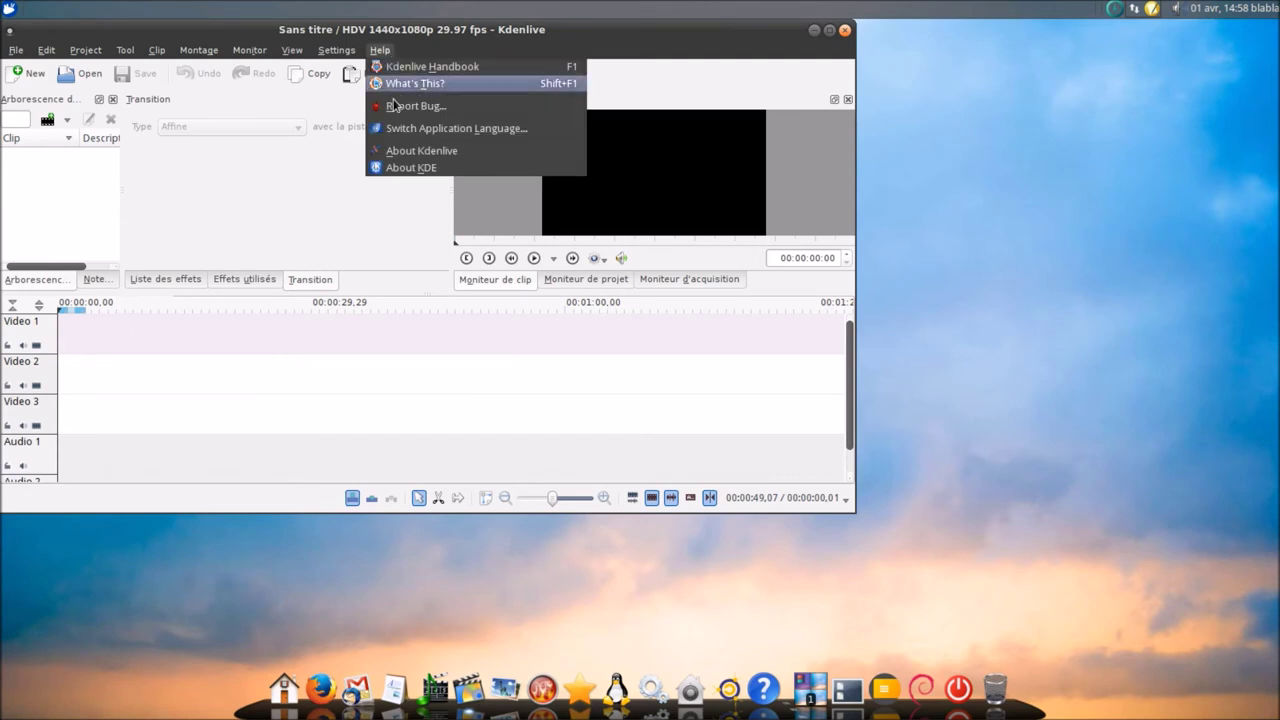
click(412, 168)
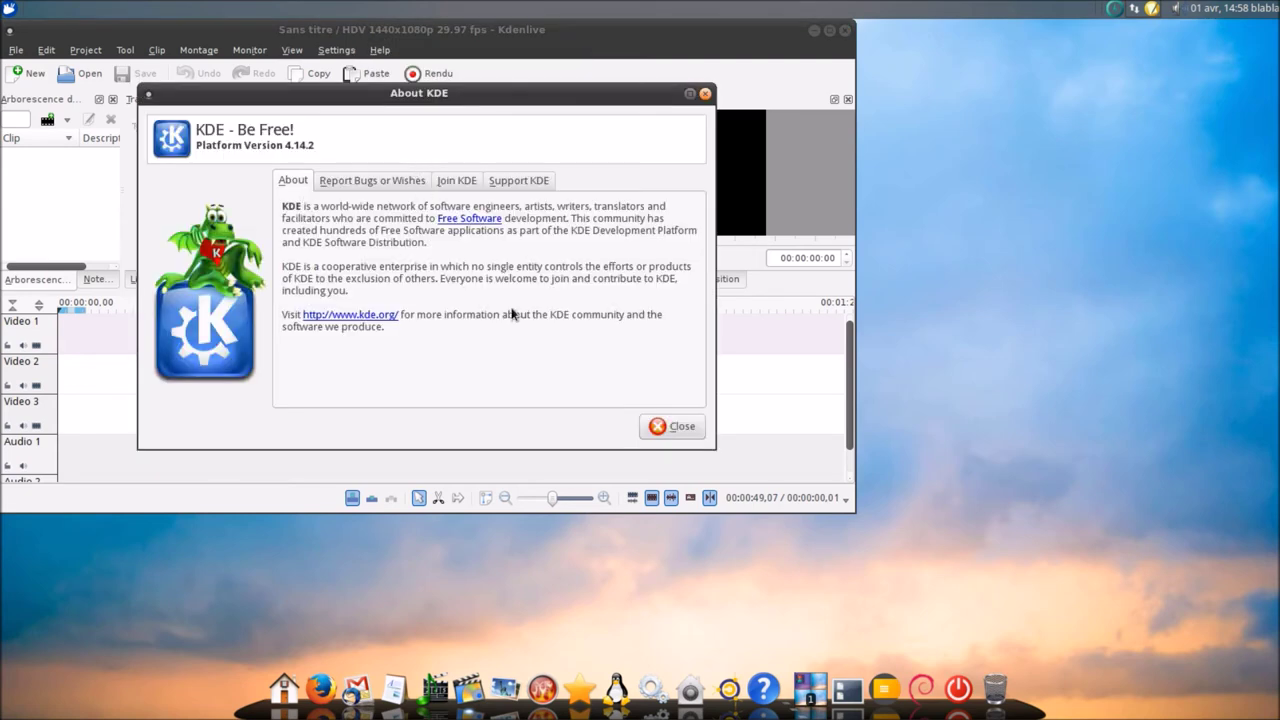
click(662, 426)
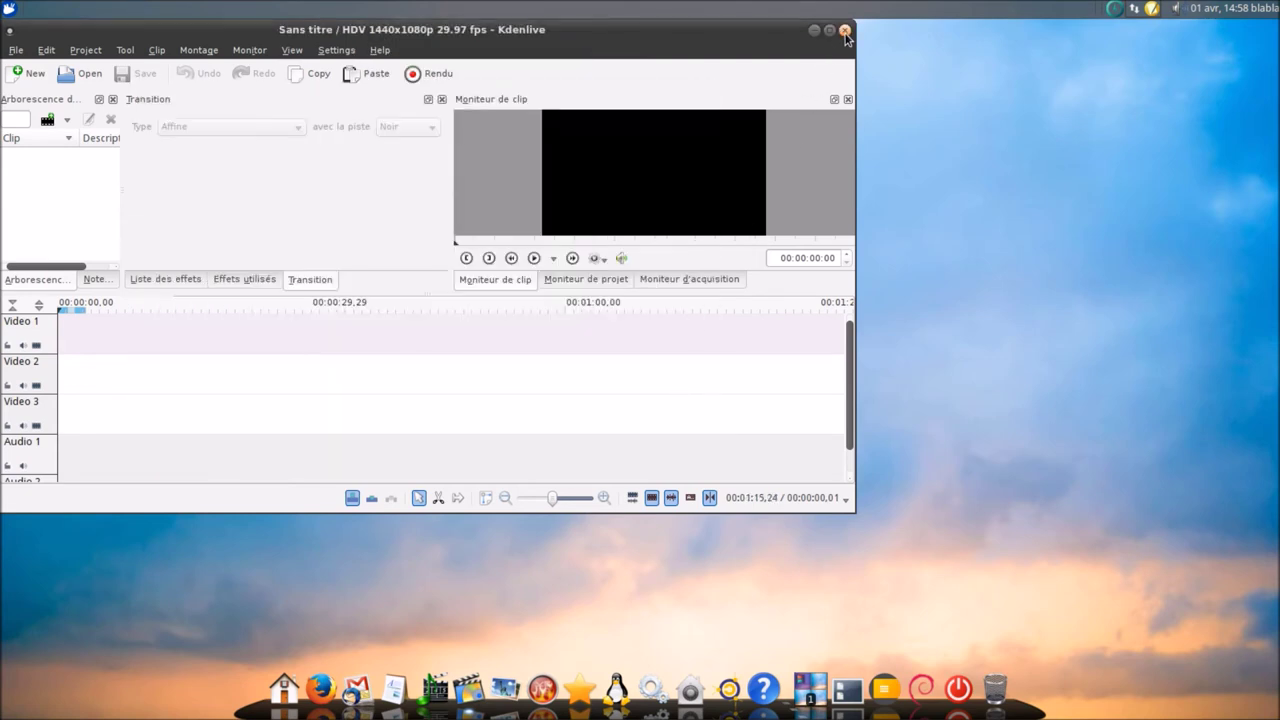
- Close Kdenlive and bring up the dock's photo application group
click(845, 31)
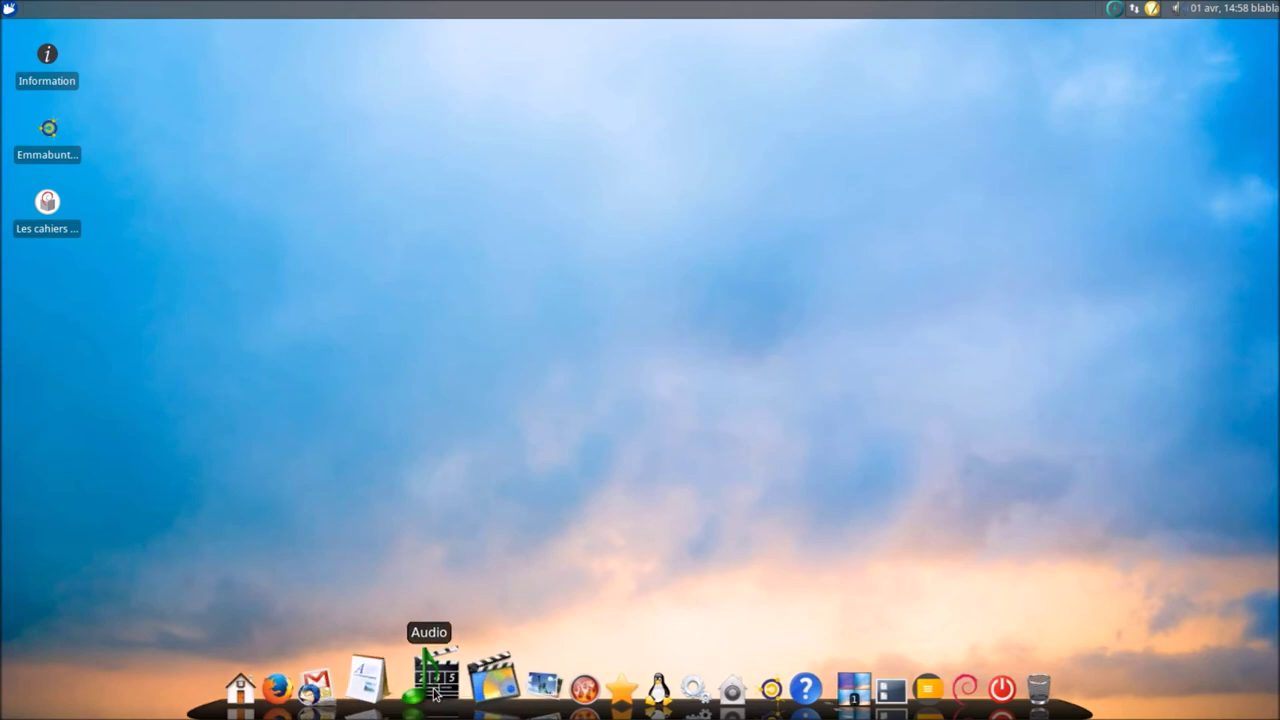
click(467, 690)
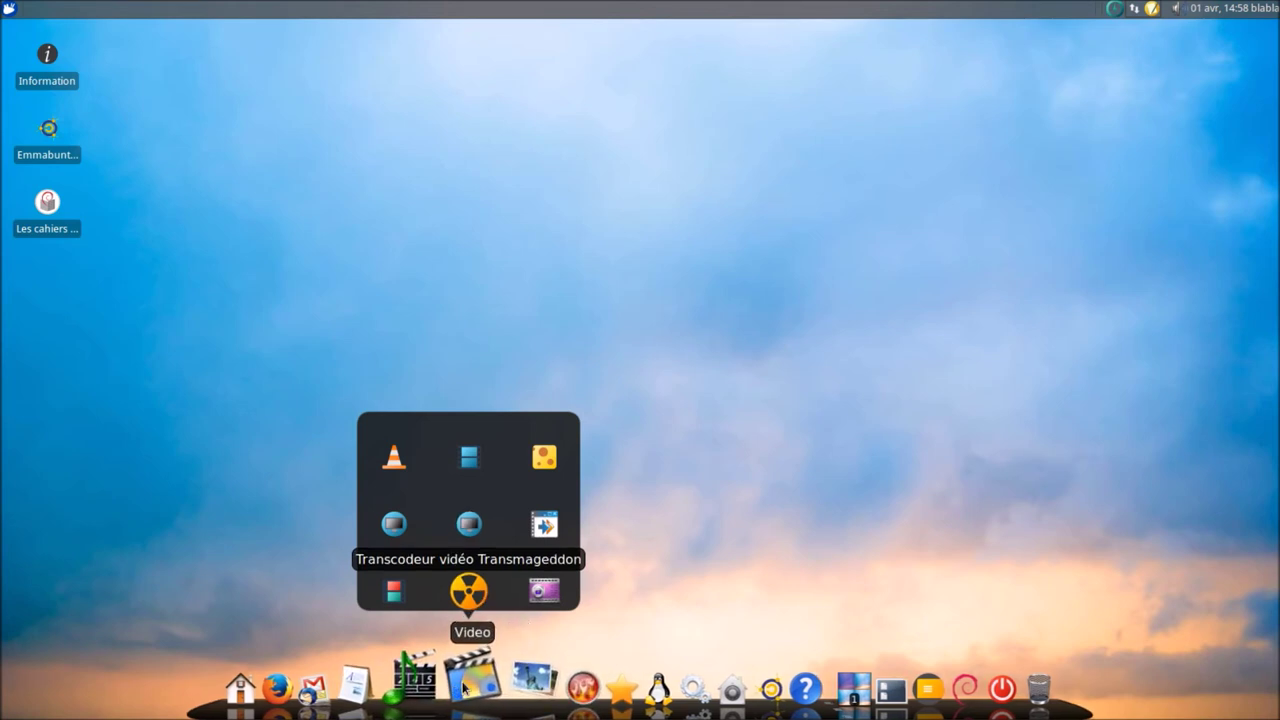
mouse_move(520, 680)
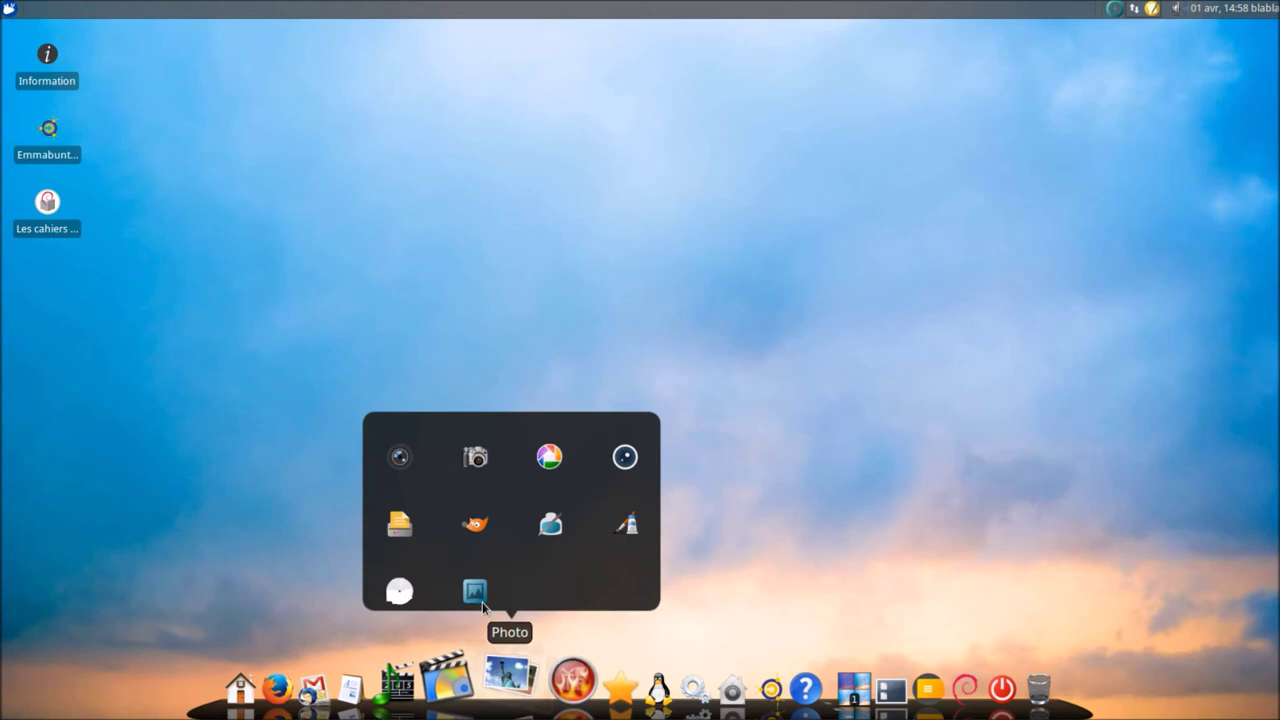
- Launch Fotoxx and acknowledge its first-start and missing image index notices
click(474, 460)
click(549, 459)
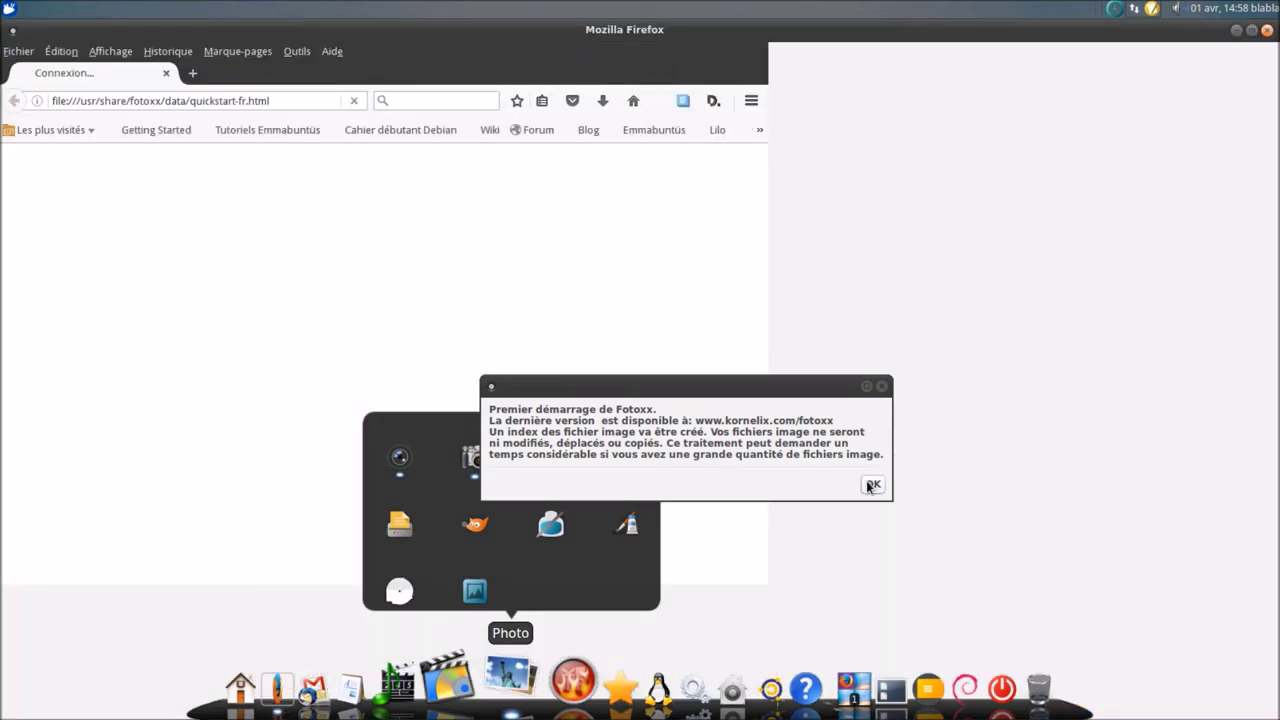
click(872, 483)
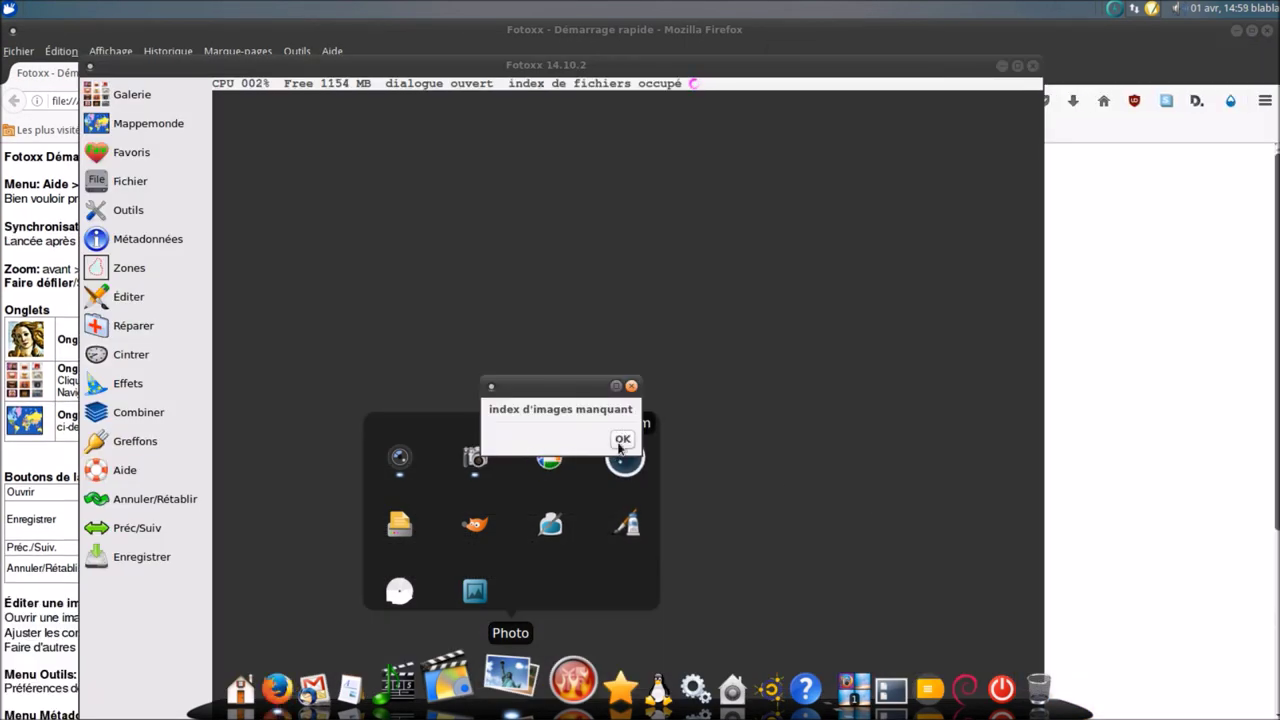
click(621, 440)
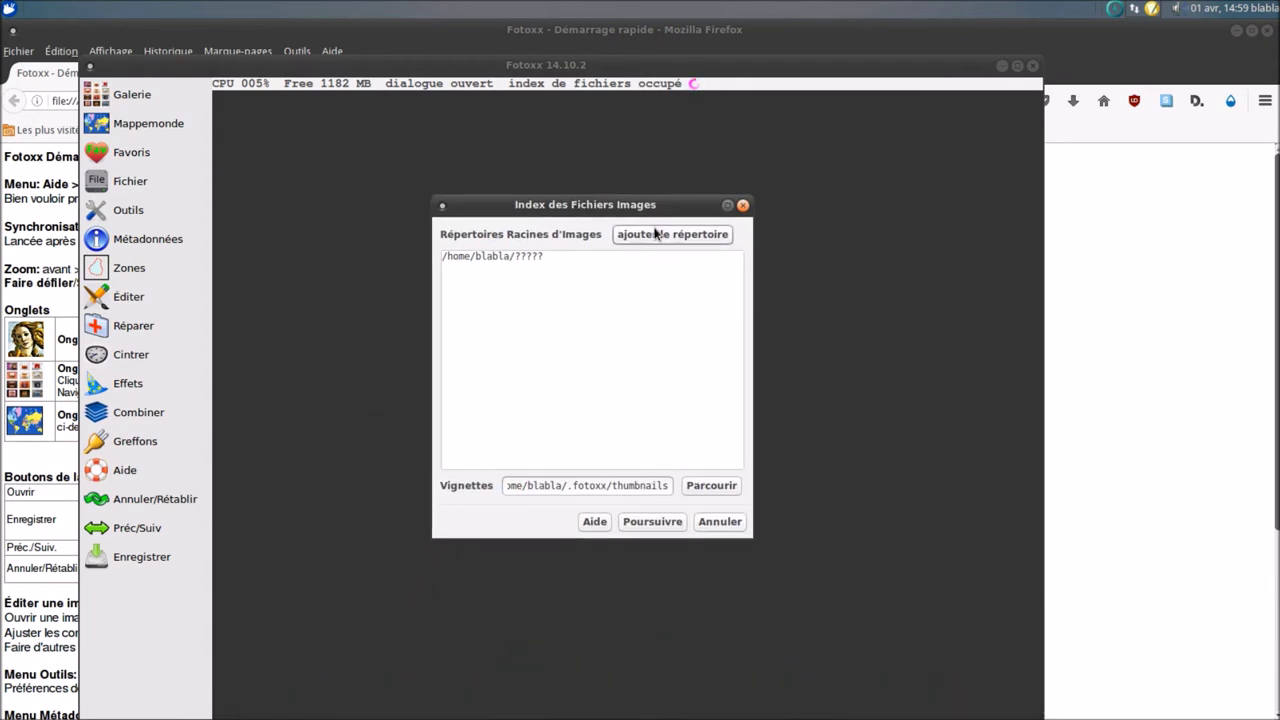
- Add the Images folder as a Fotoxx root image directory with 'ajouter le répertoire'
drag(528, 271, 526, 262)
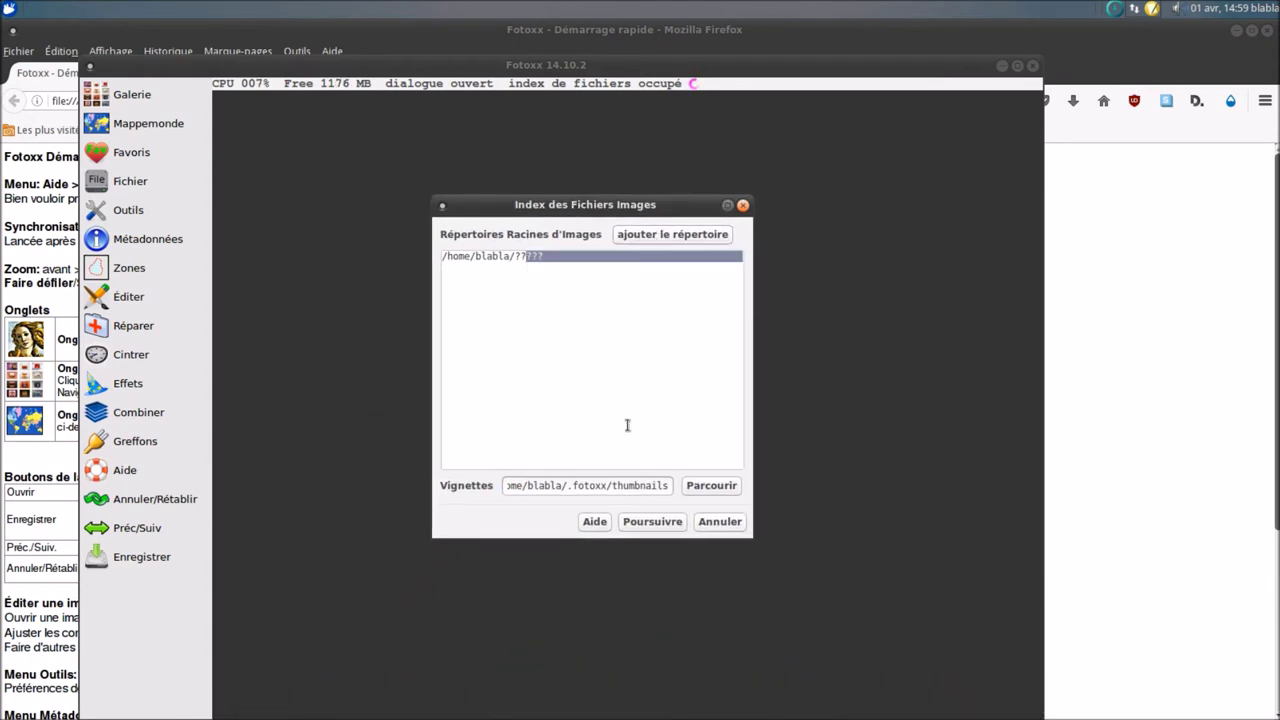
click(699, 490)
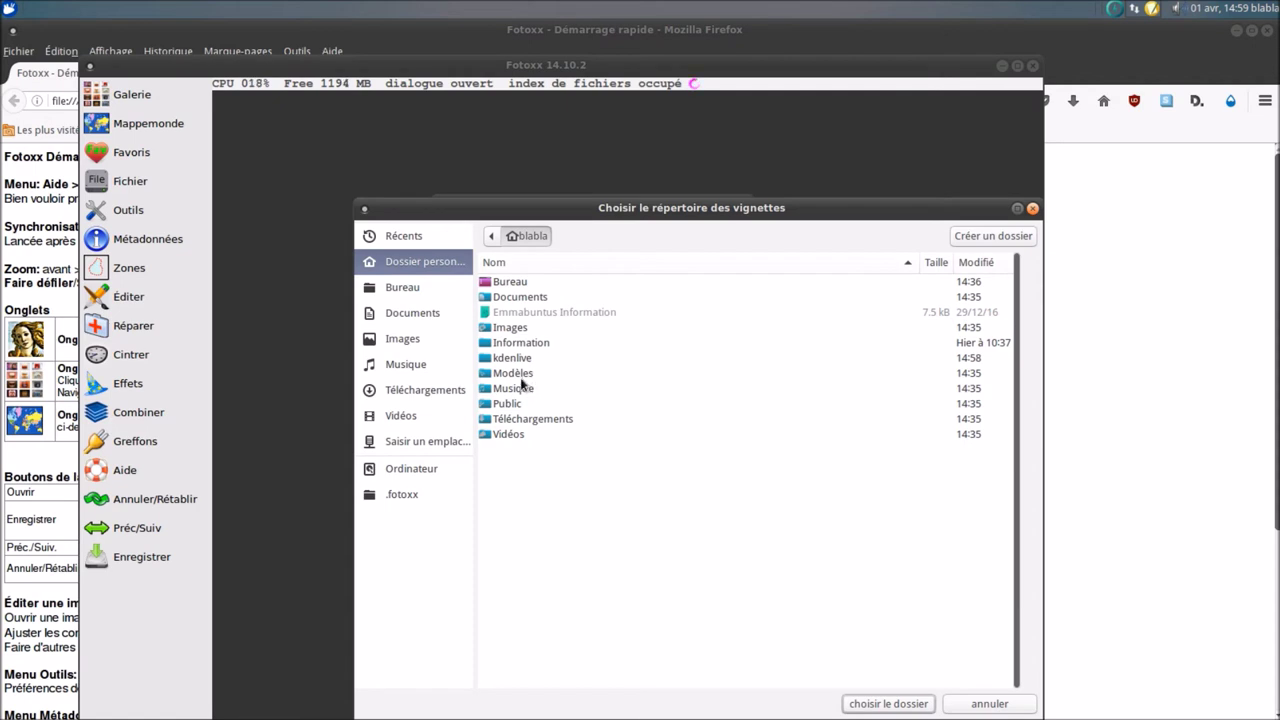
double_click(508, 329)
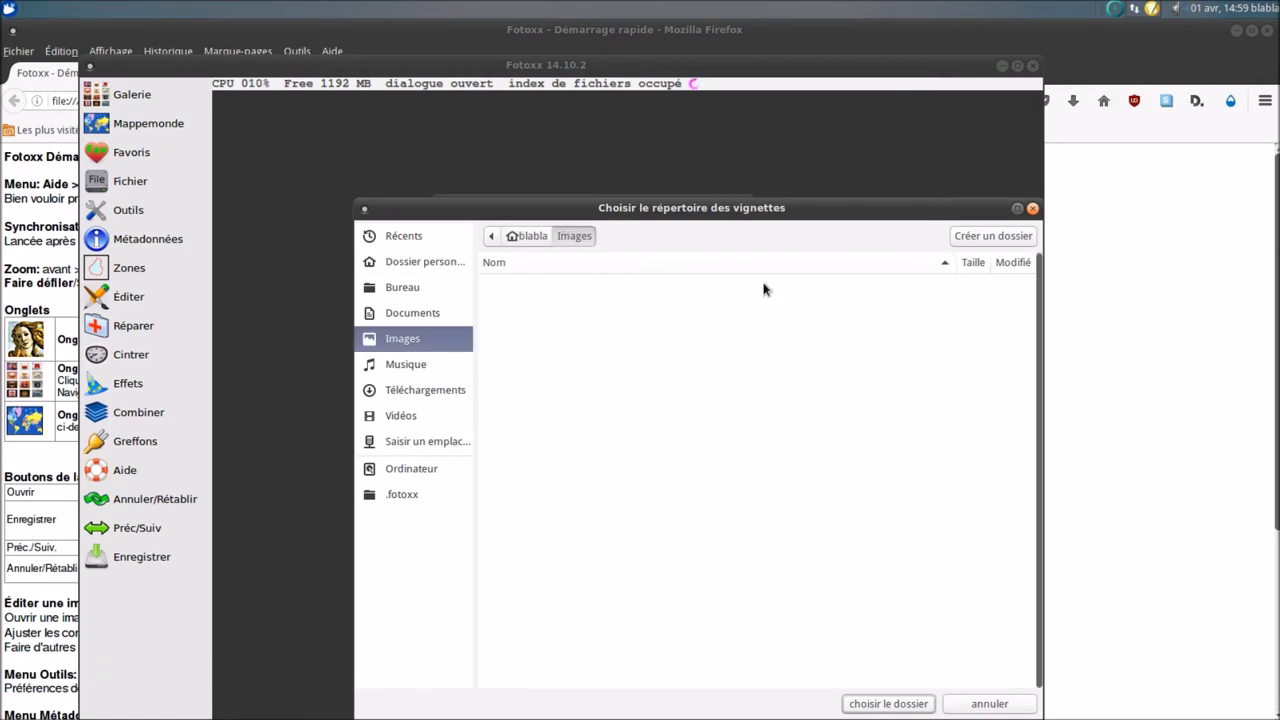
click(1033, 209)
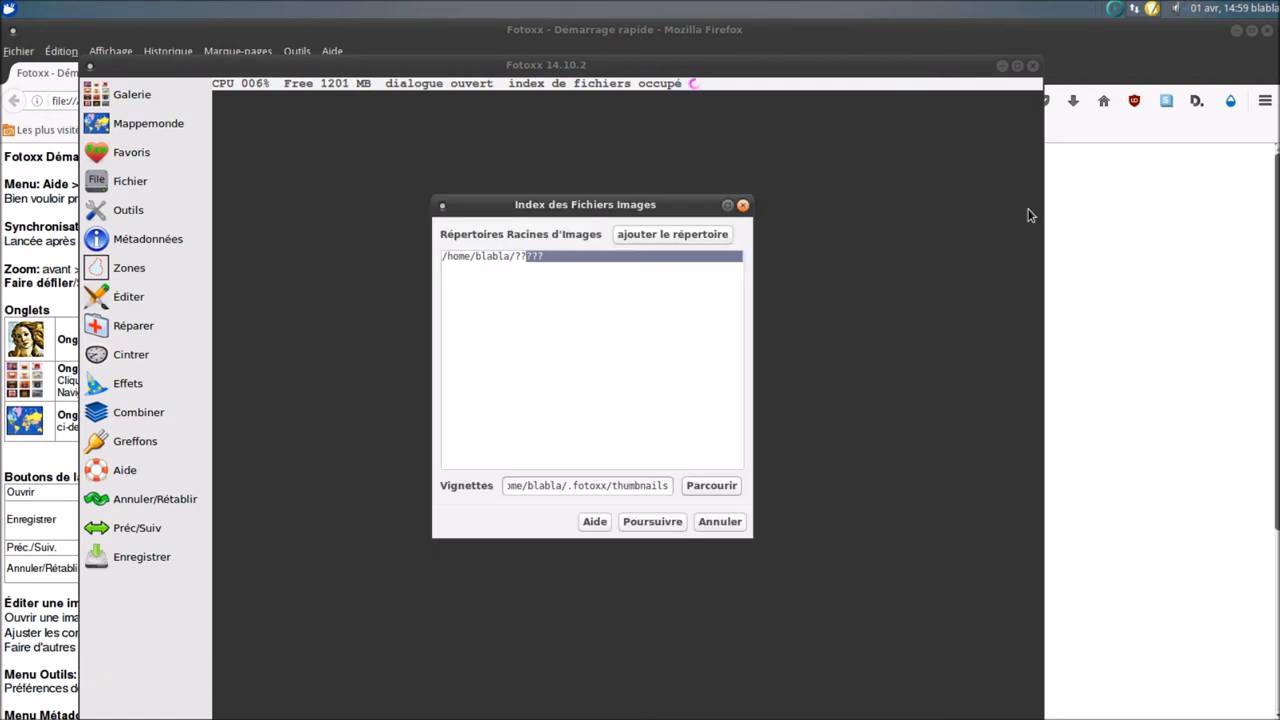
click(652, 236)
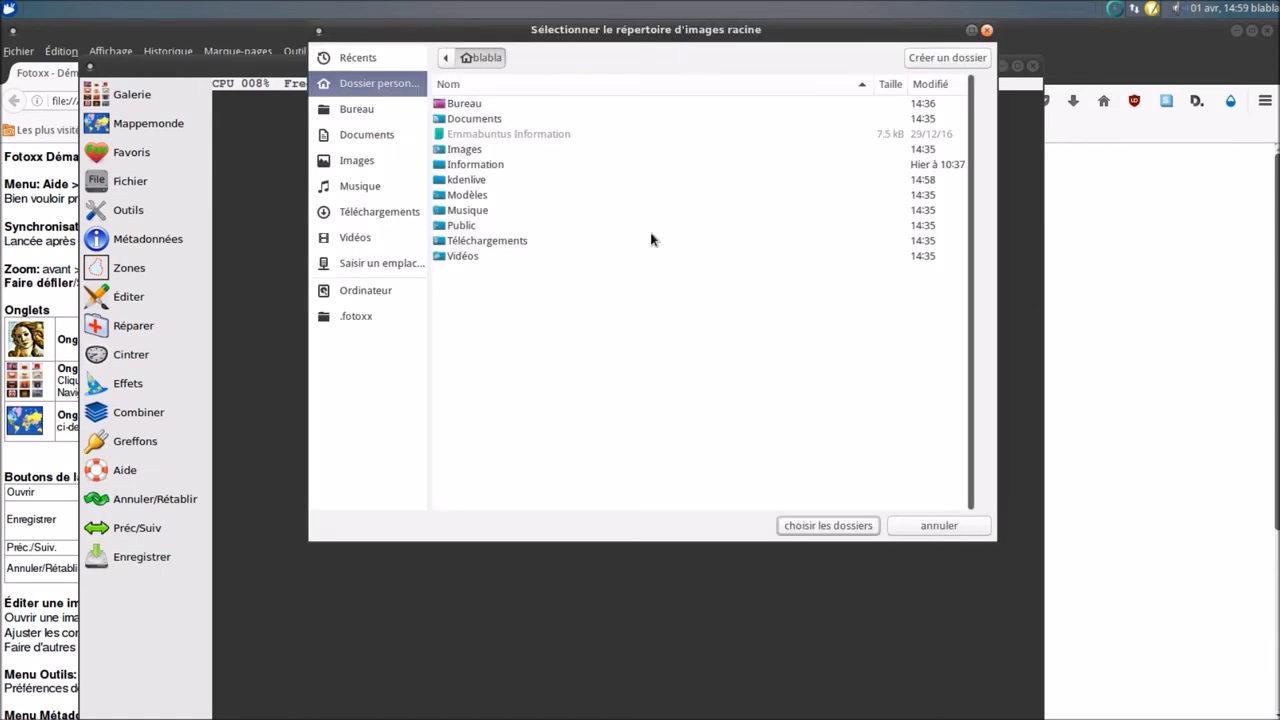
click(464, 152)
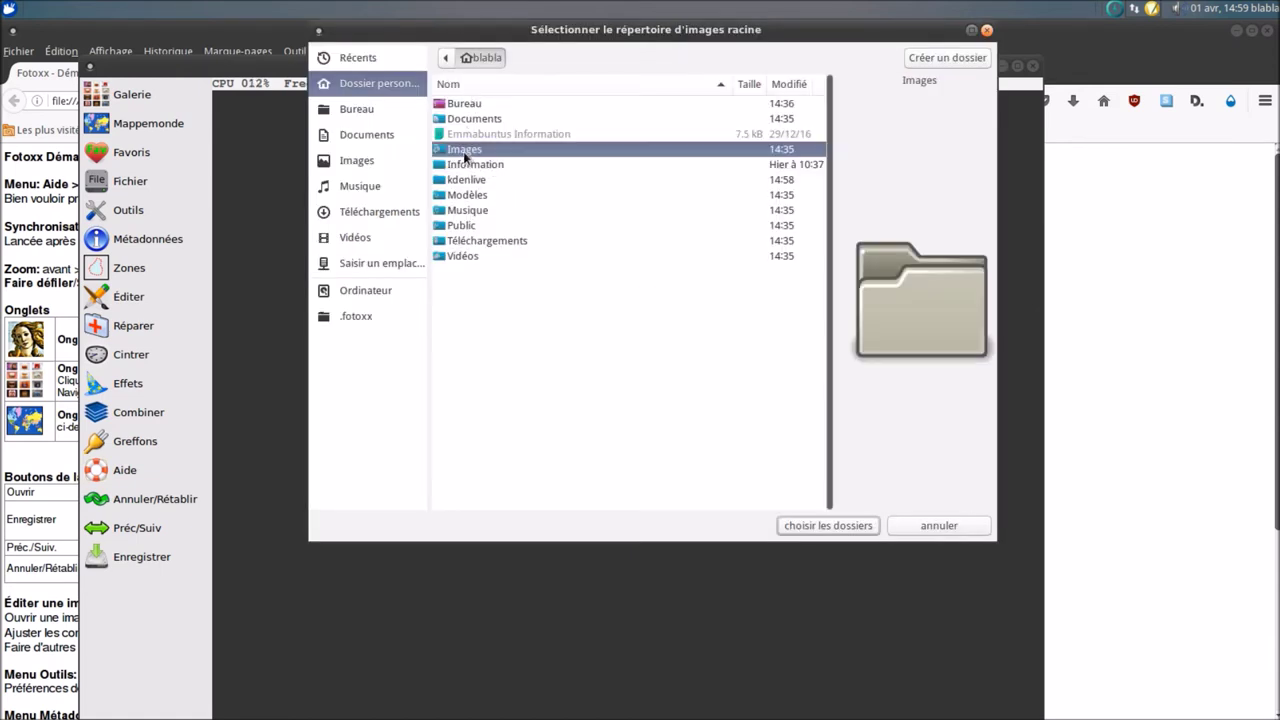
click(827, 525)
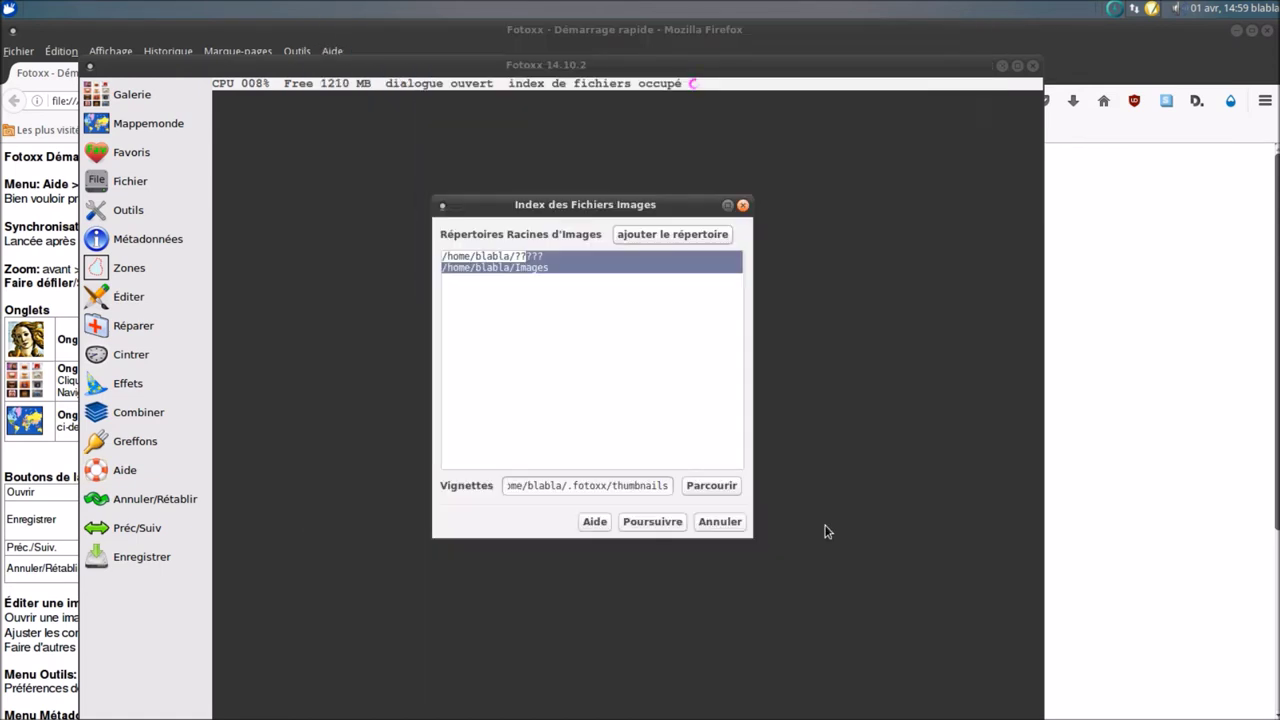
click(485, 257)
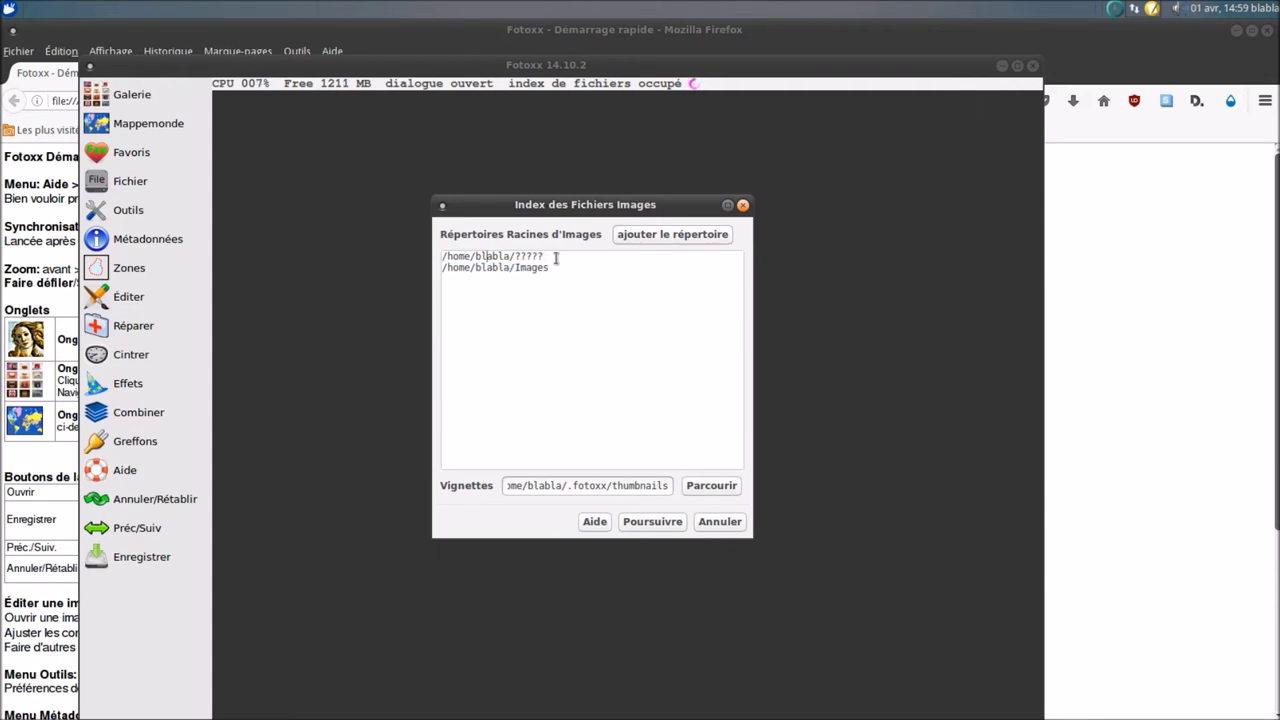
- Start indexing, dismiss the invalid root directory error, then cancel indexing and close Fotoxx
click(653, 521)
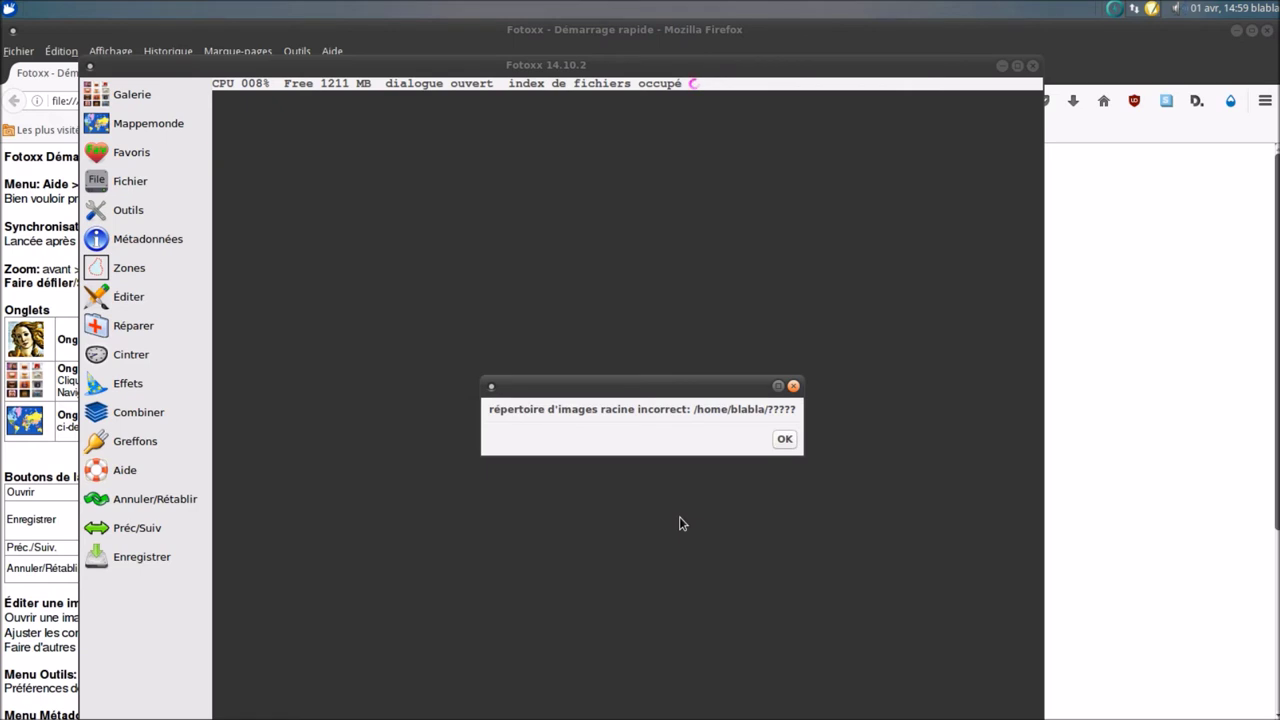
click(785, 441)
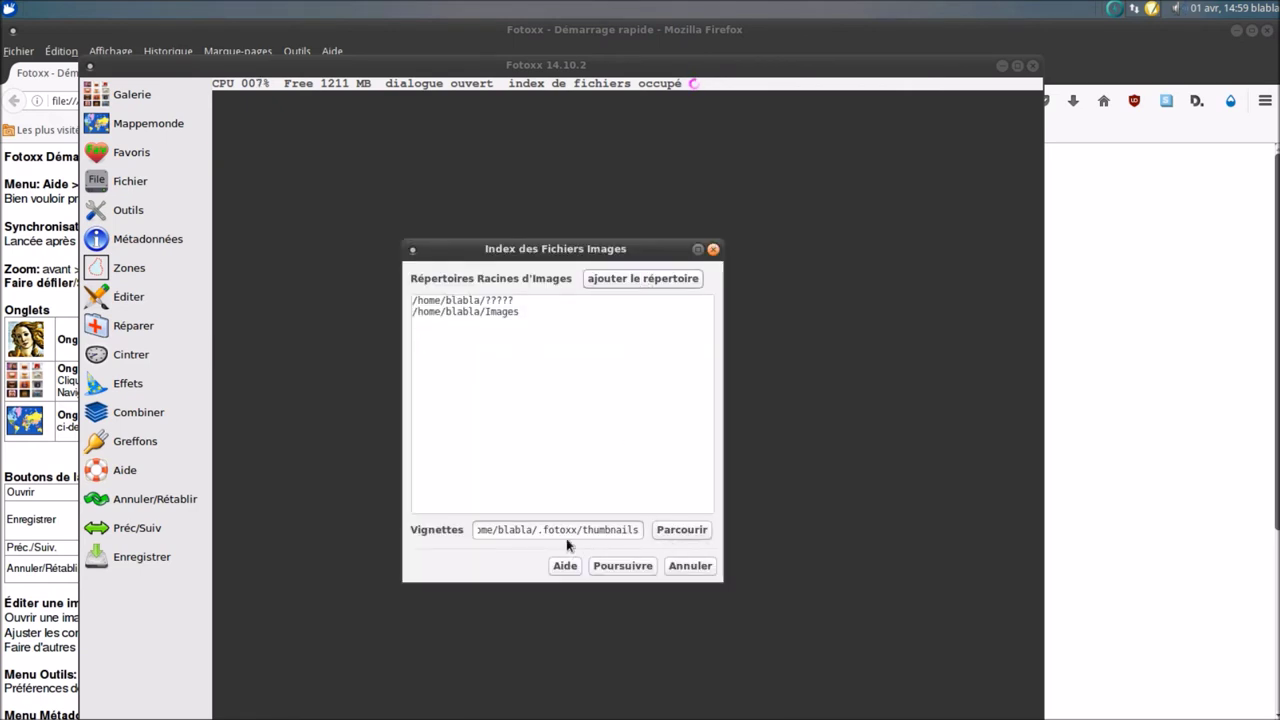
click(689, 566)
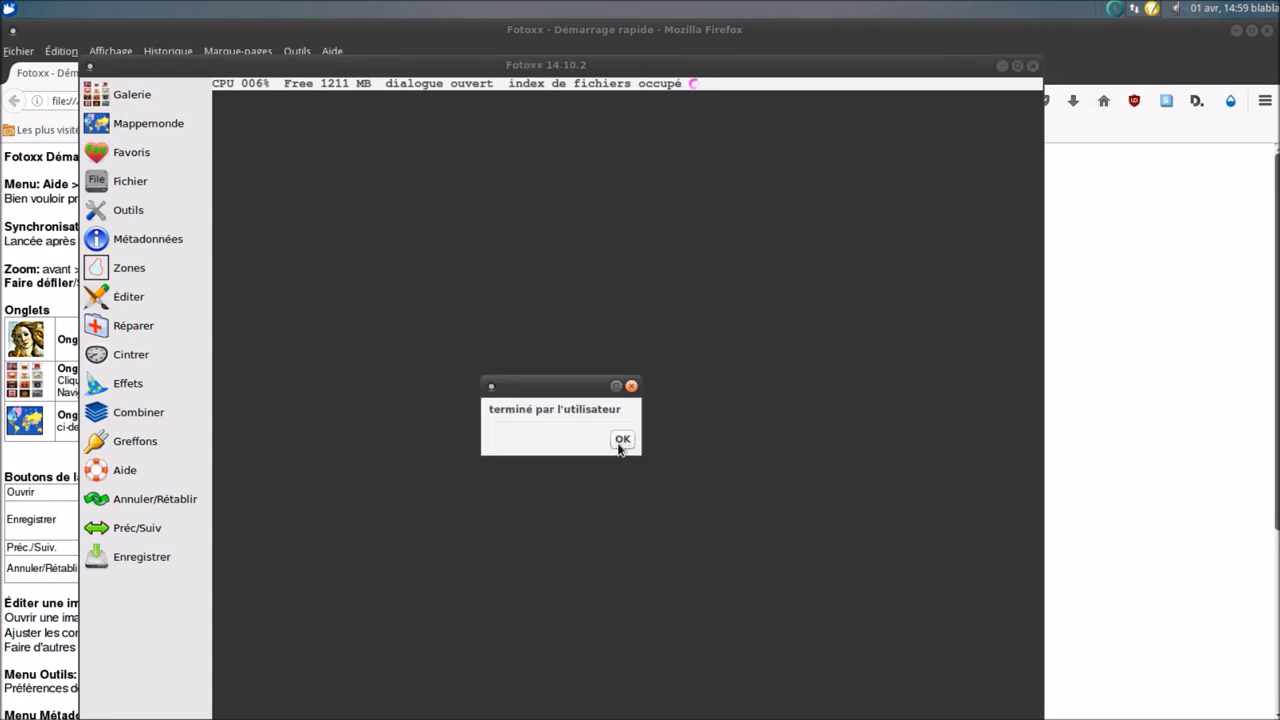
click(620, 441)
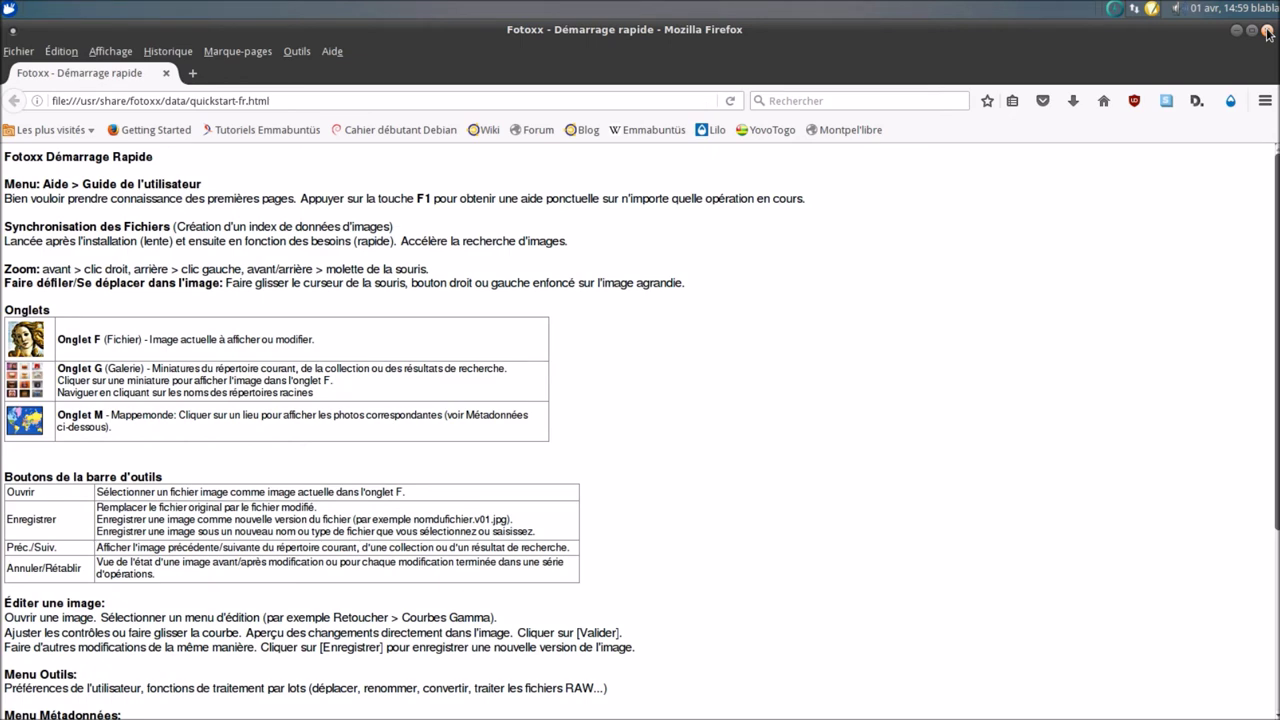
- Close Firefox, decline Picasa, dismiss and close Shotwell, then open the Photo launchers
click(1267, 32)
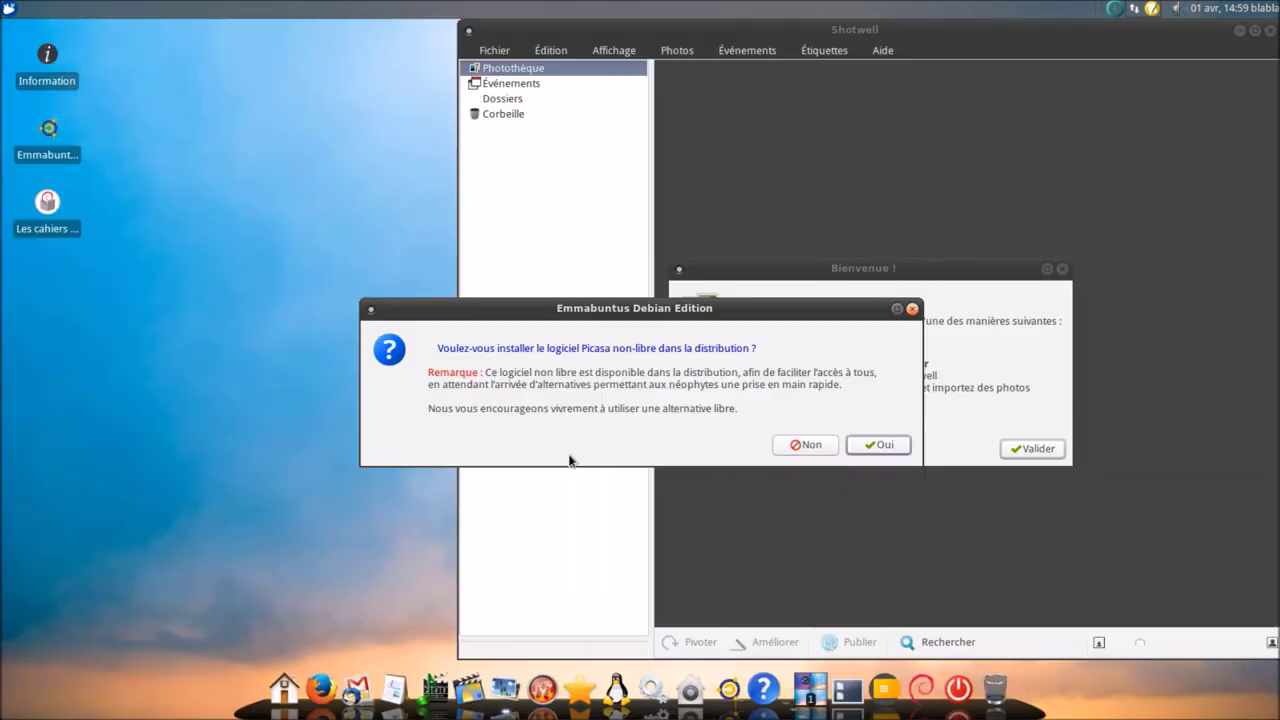
click(812, 446)
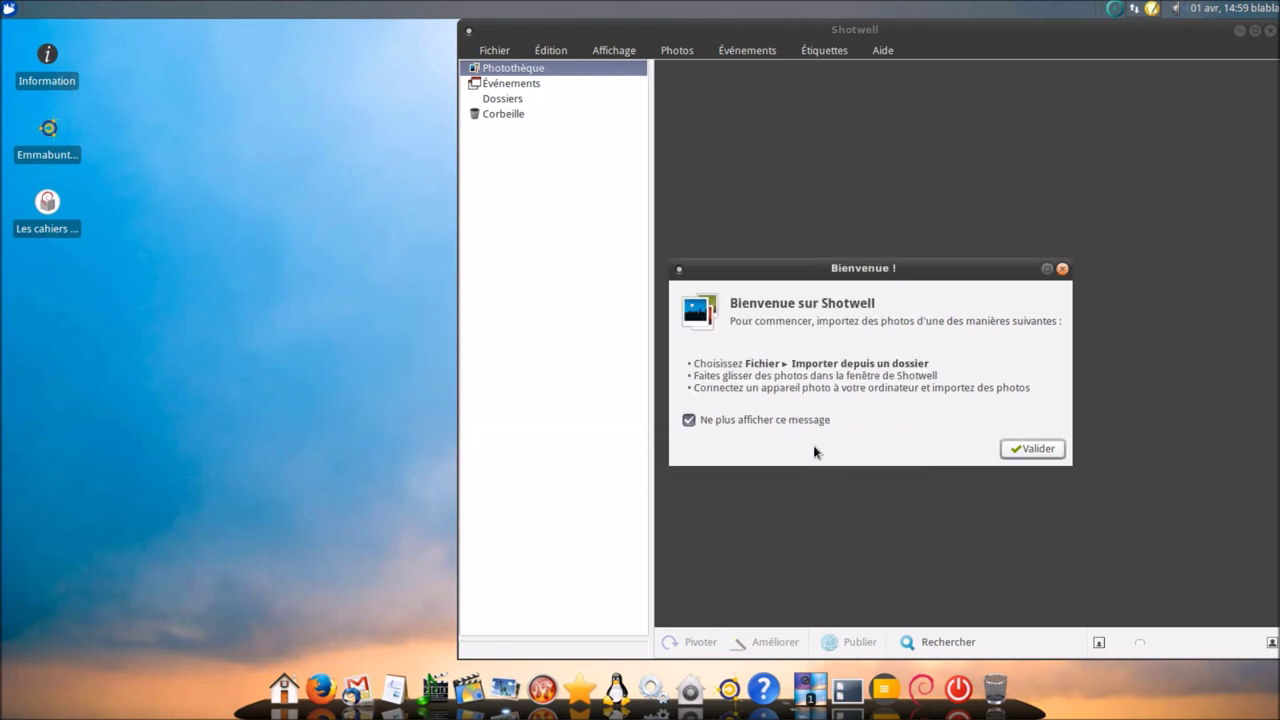
click(1014, 448)
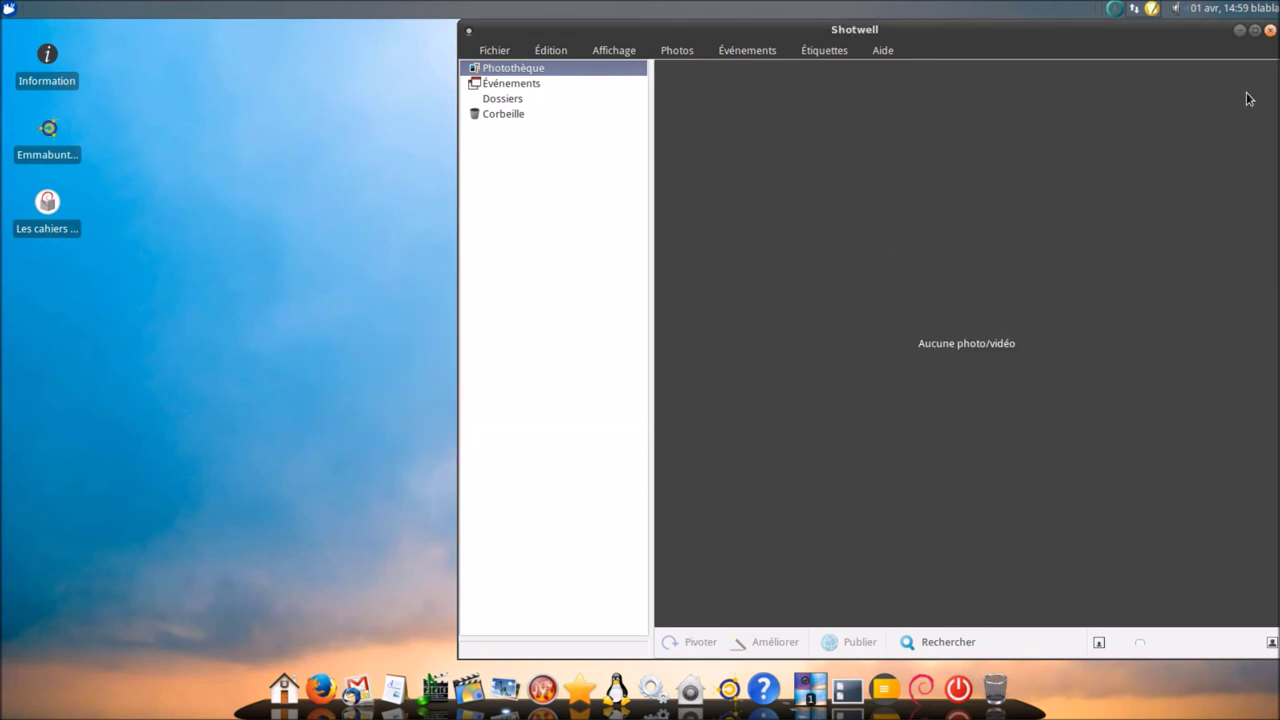
click(1270, 30)
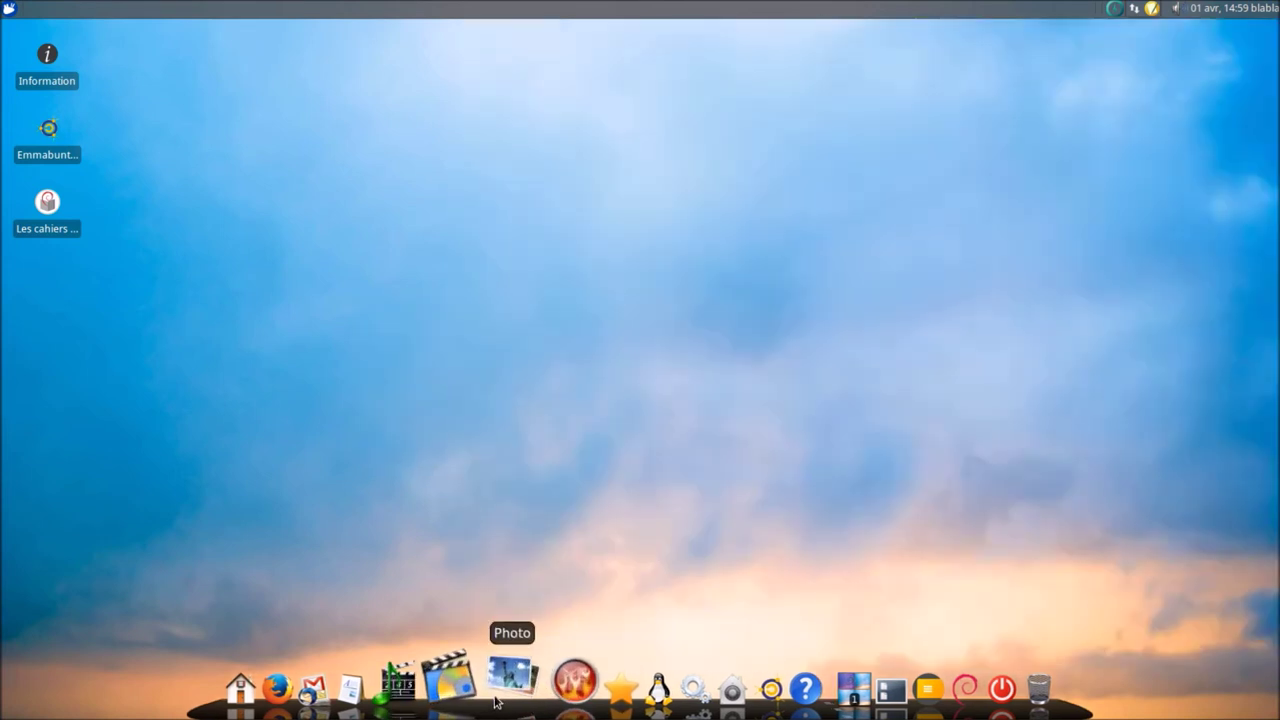
click(505, 678)
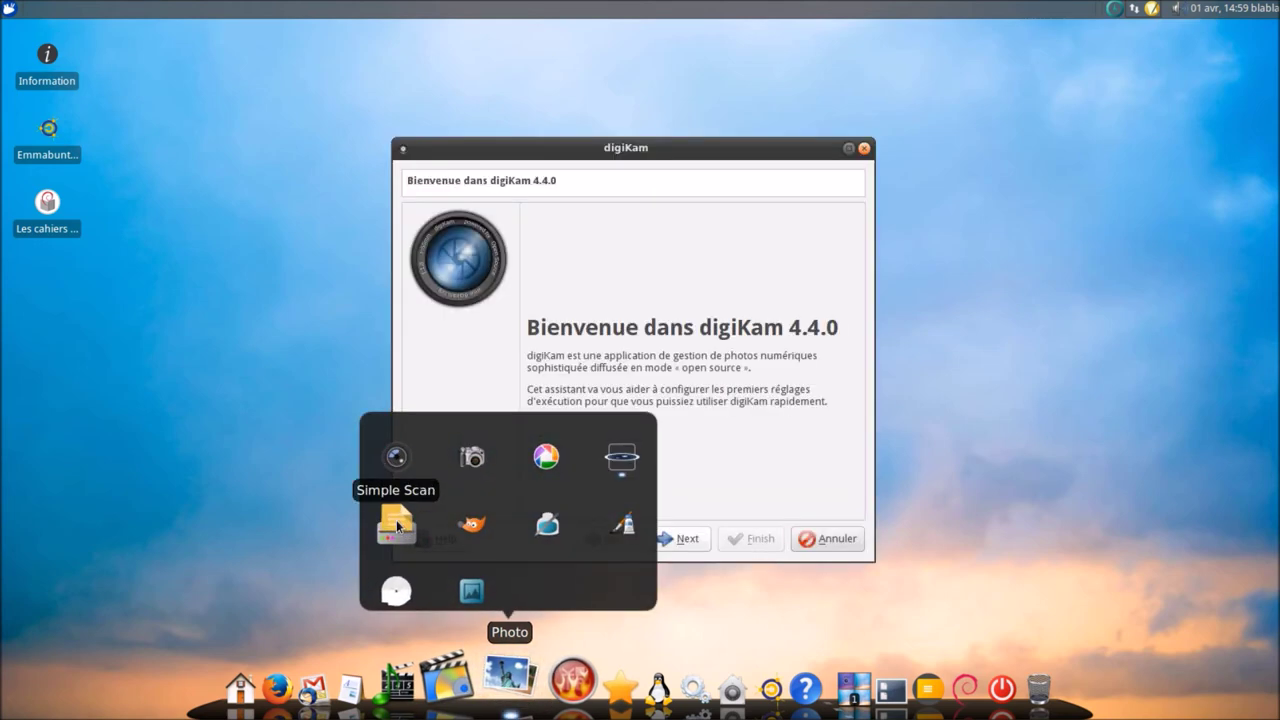
- Launch Simple Scan and Hugin, dismiss Hugin's tip, then quit Hugin and Inkscape via Fichier > Quitter
click(397, 527)
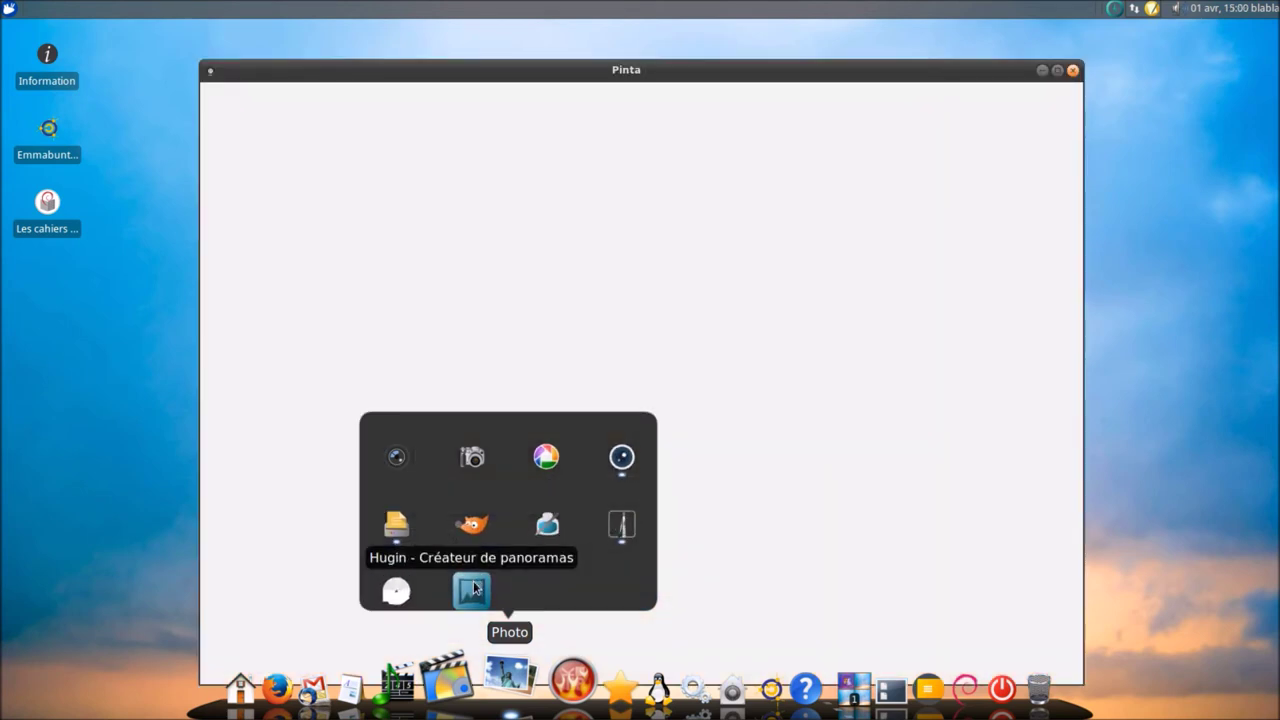
click(474, 588)
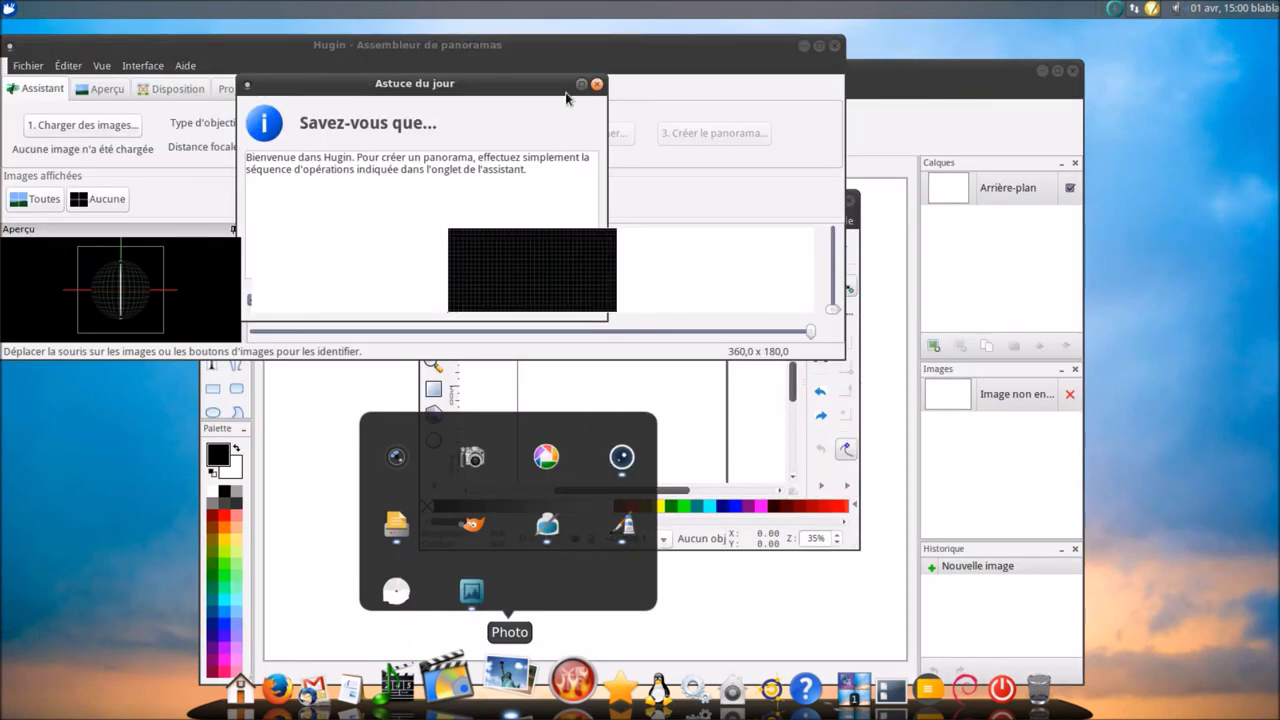
click(597, 84)
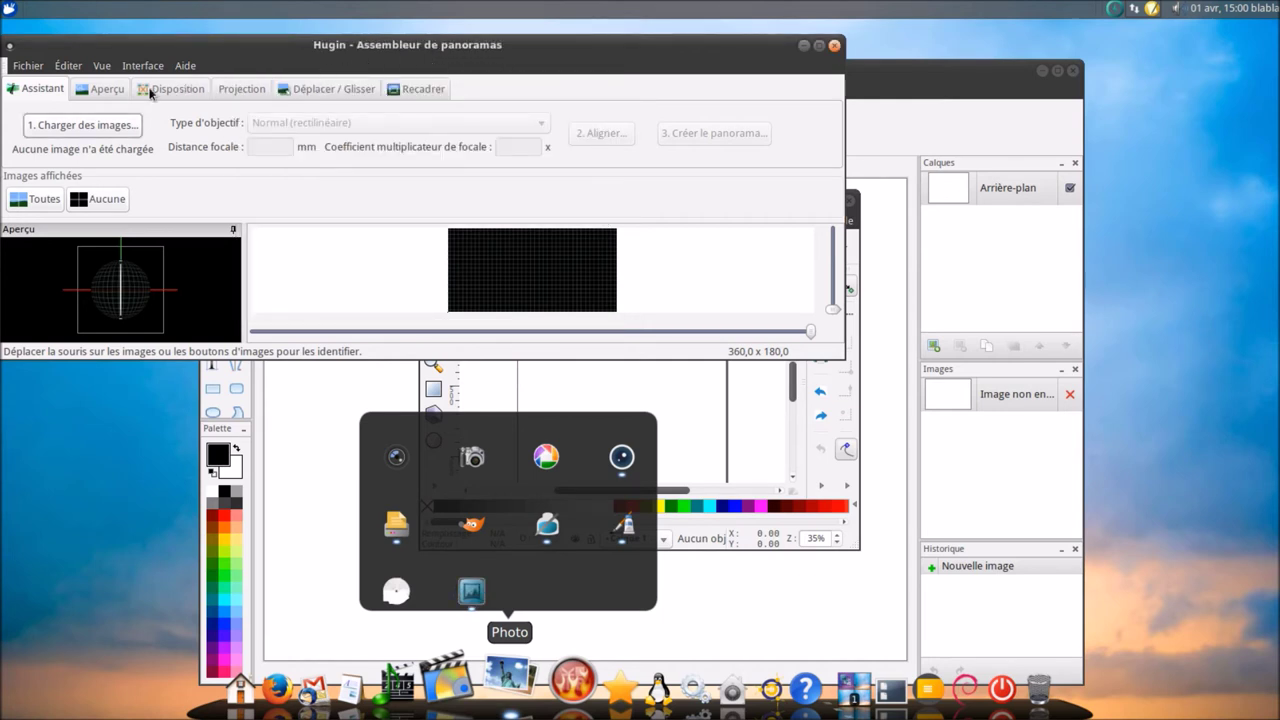
click(27, 66)
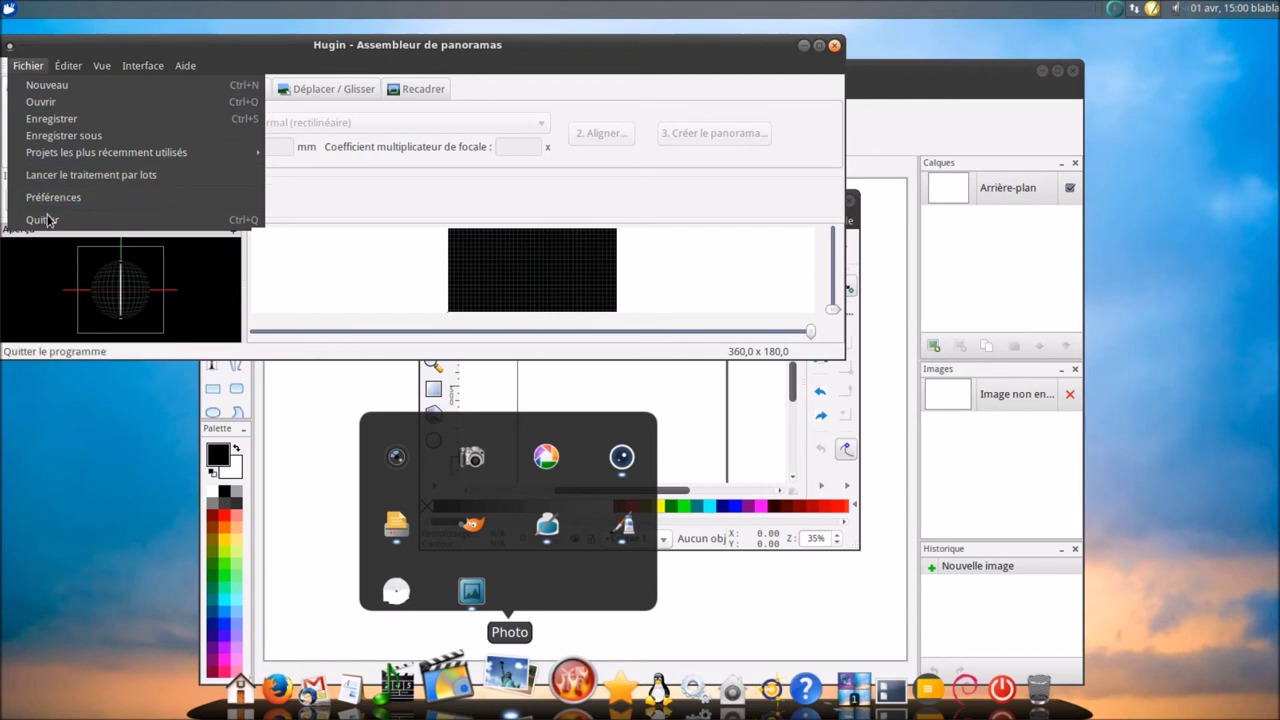
click(48, 218)
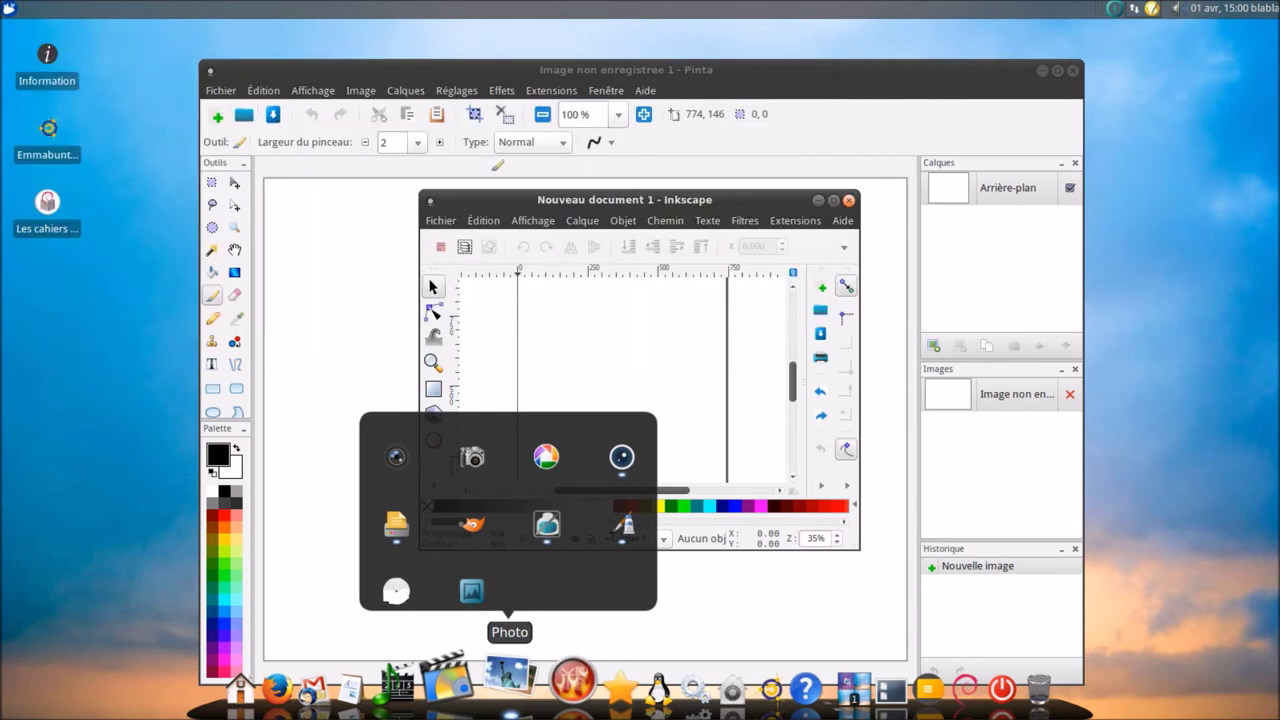
click(440, 221)
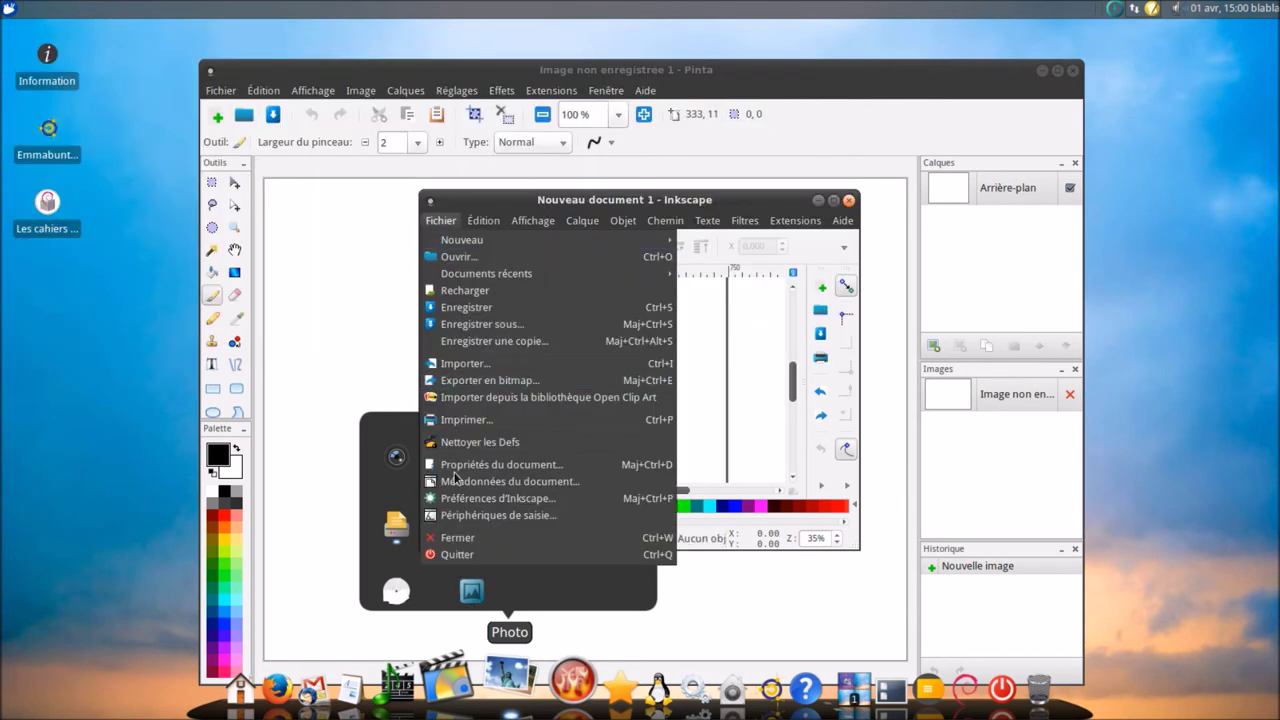
click(468, 553)
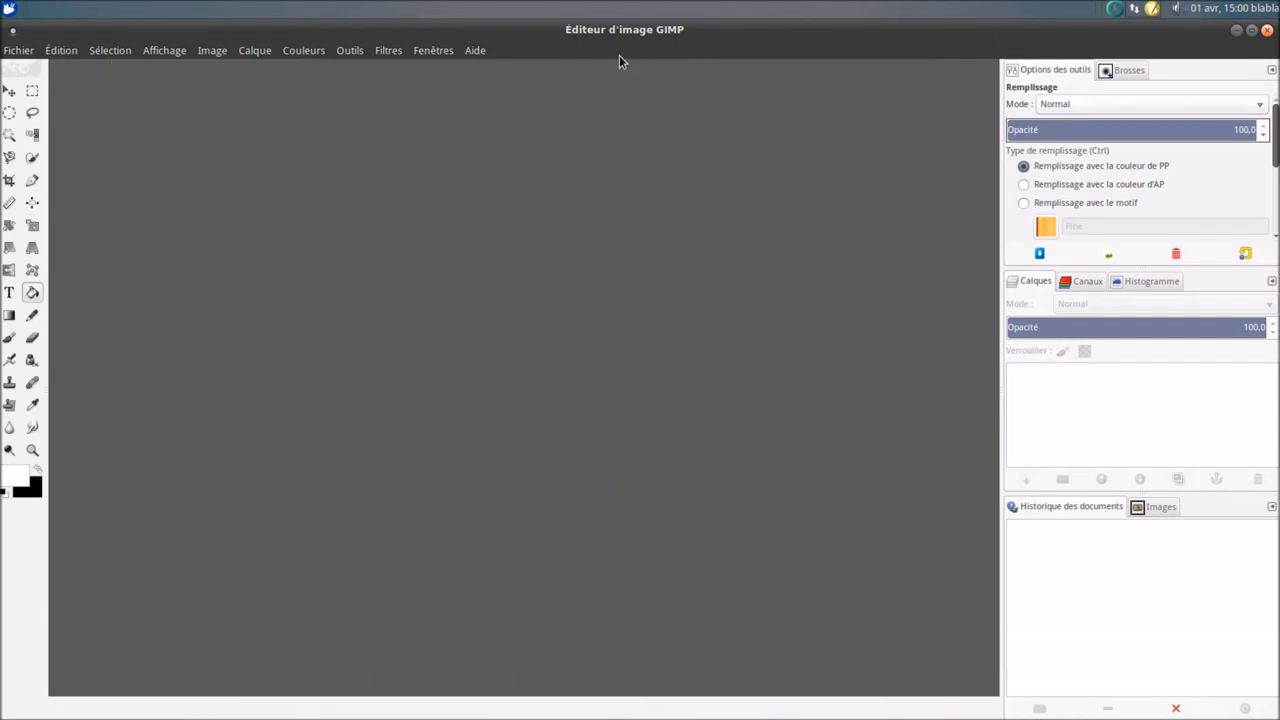
- Quit GIMP and Pinta through their Fichier > Quitter commands
click(440, 51)
click(149, 108)
click(18, 50)
click(84, 400)
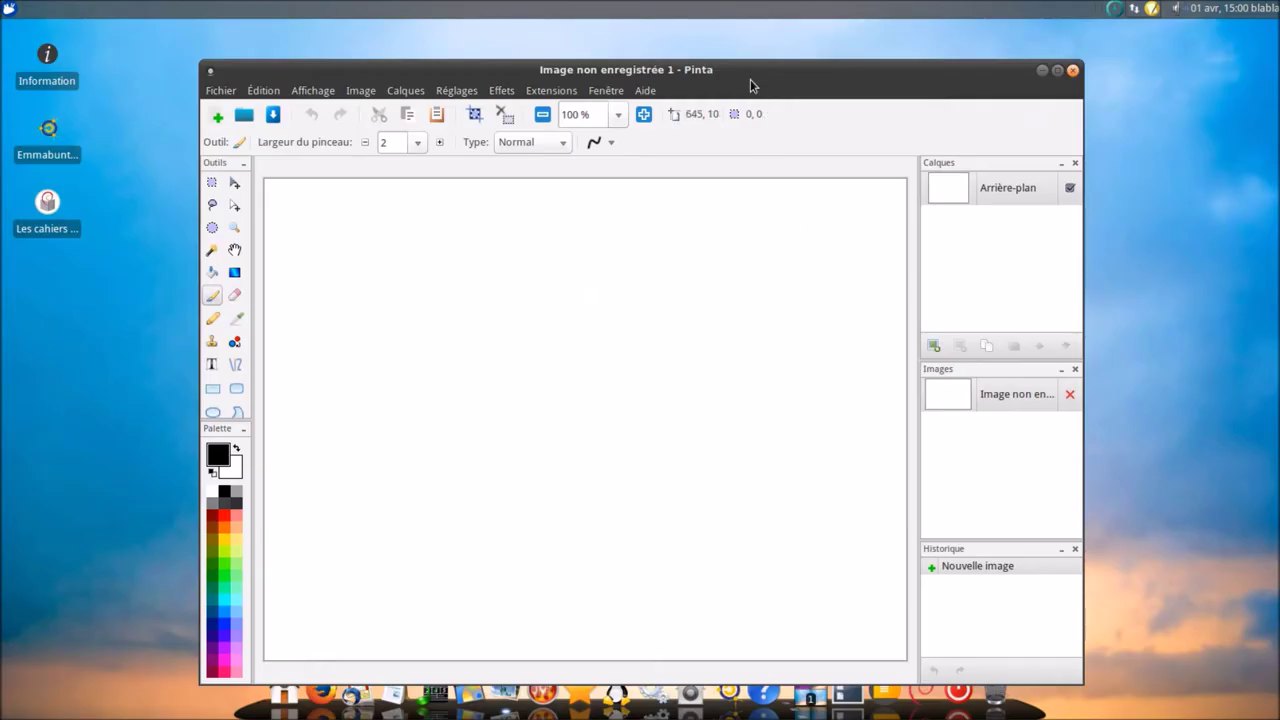
drag(750, 79, 780, 39)
click(250, 50)
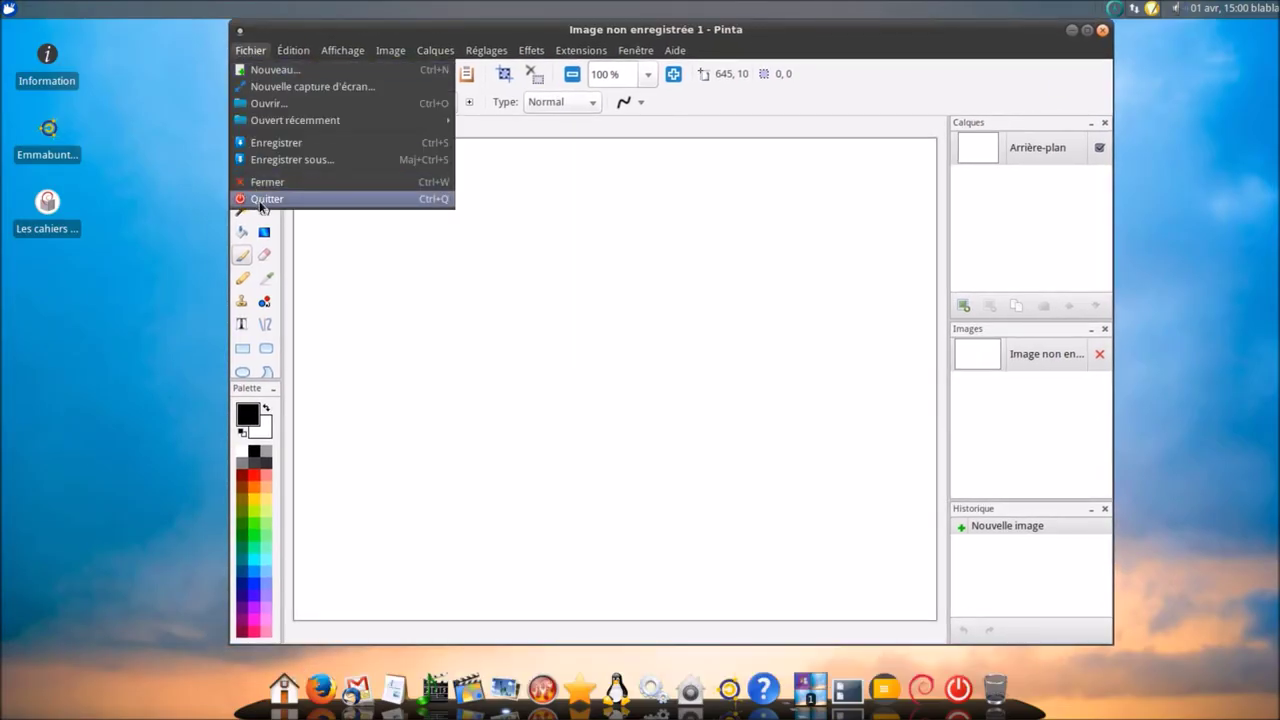
click(260, 203)
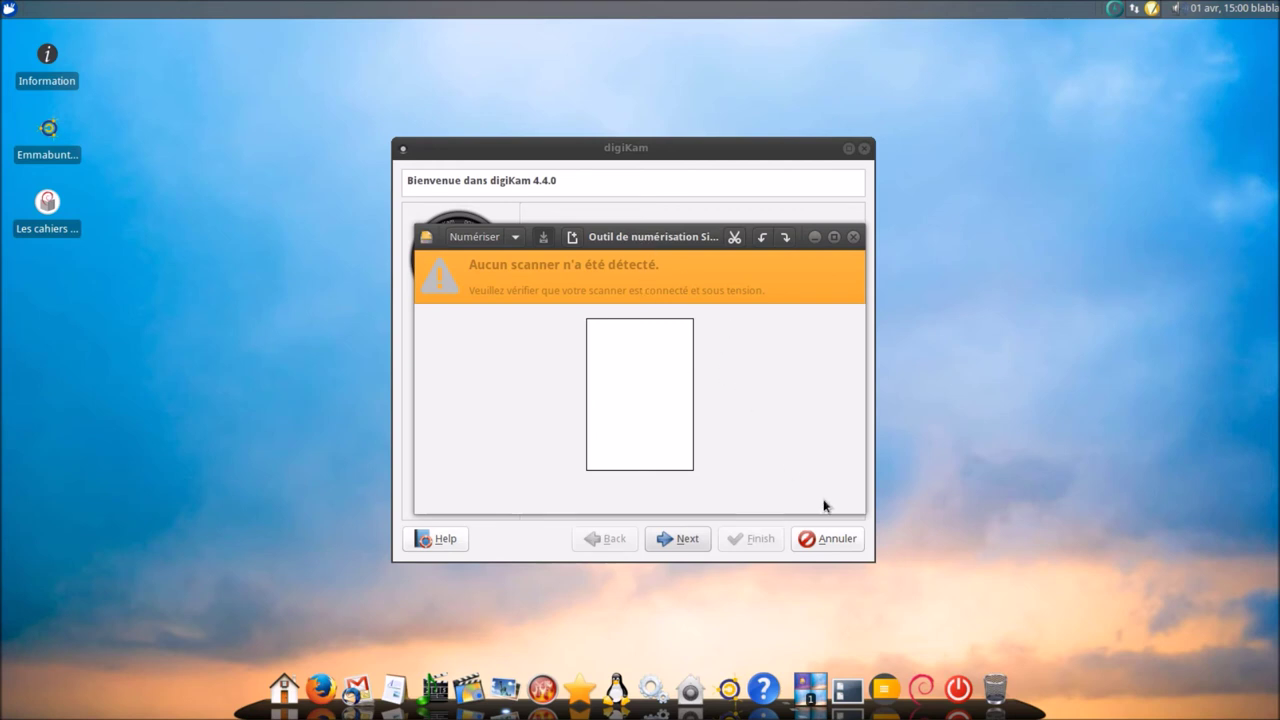
- Cancel the digiKam wizard, close Simple Scan, and bring up the Gravure launchers
click(828, 541)
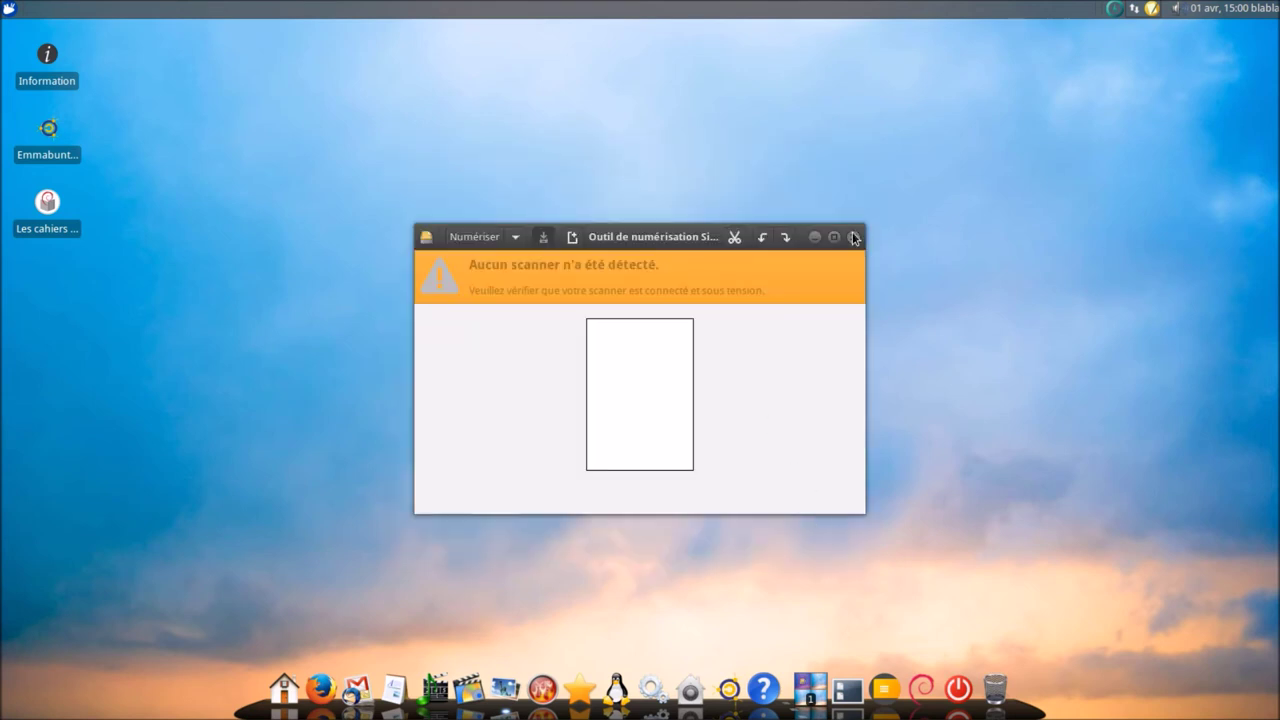
click(854, 236)
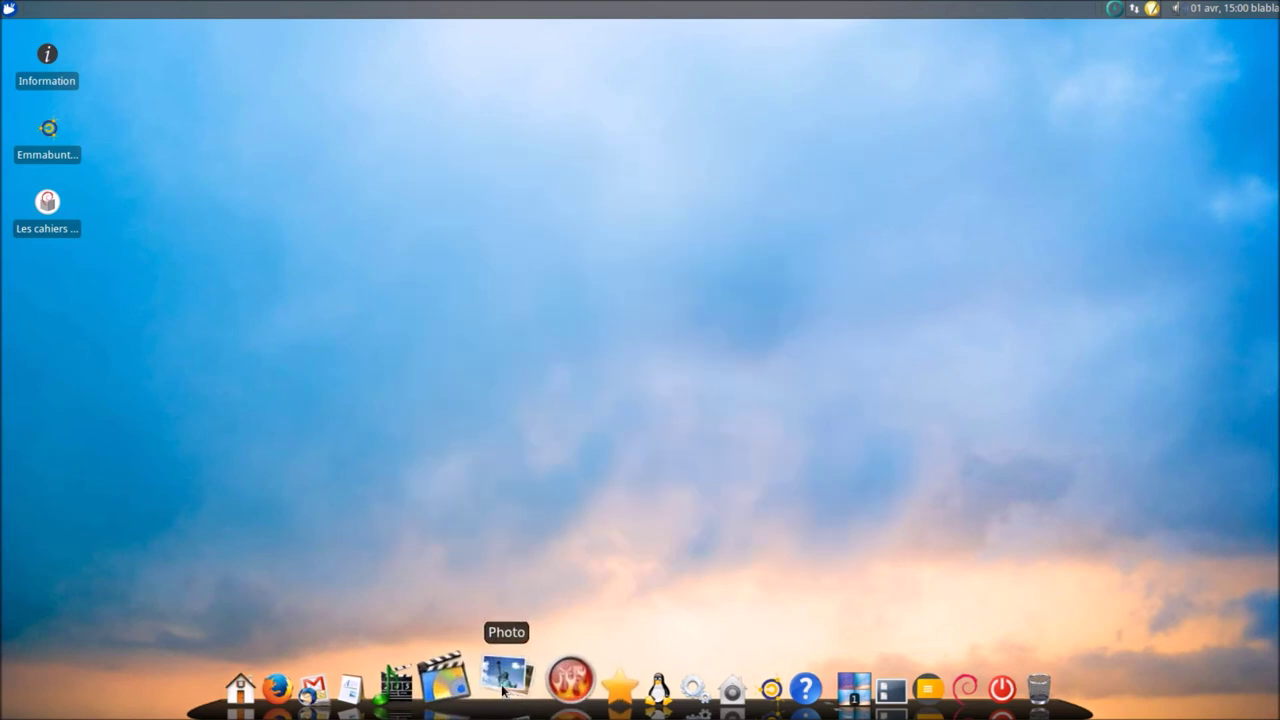
mouse_move(541, 690)
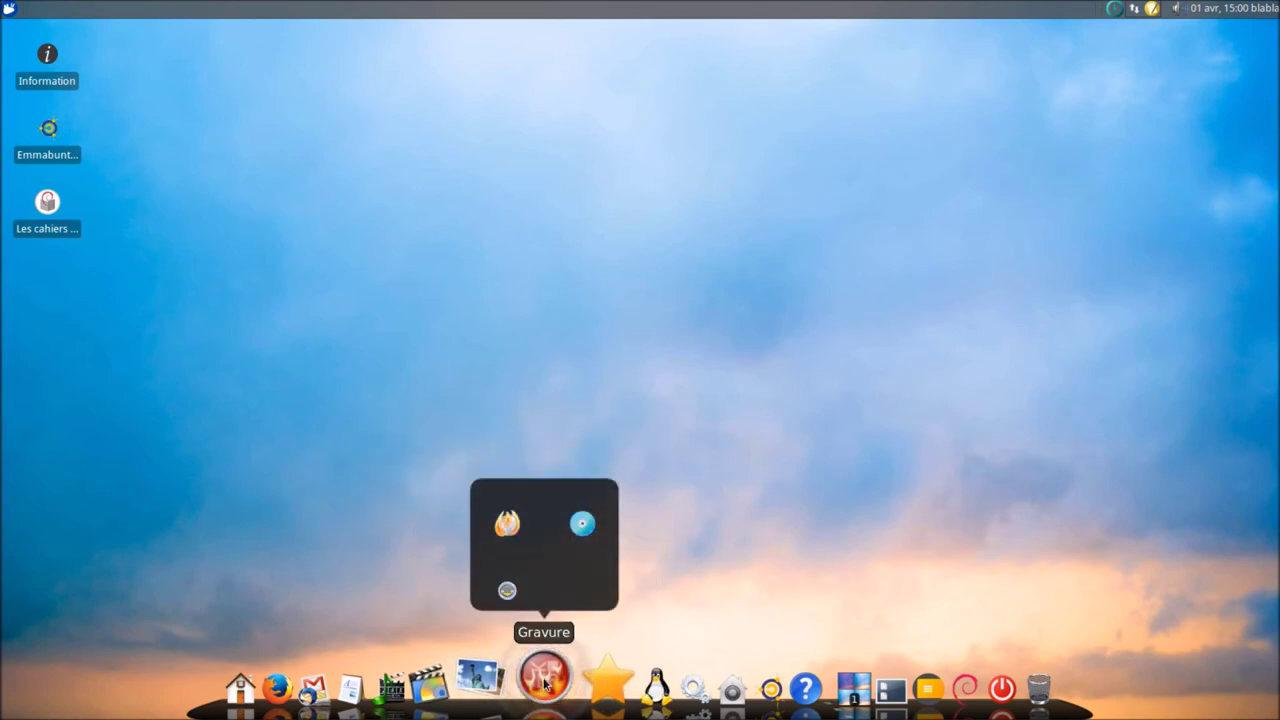
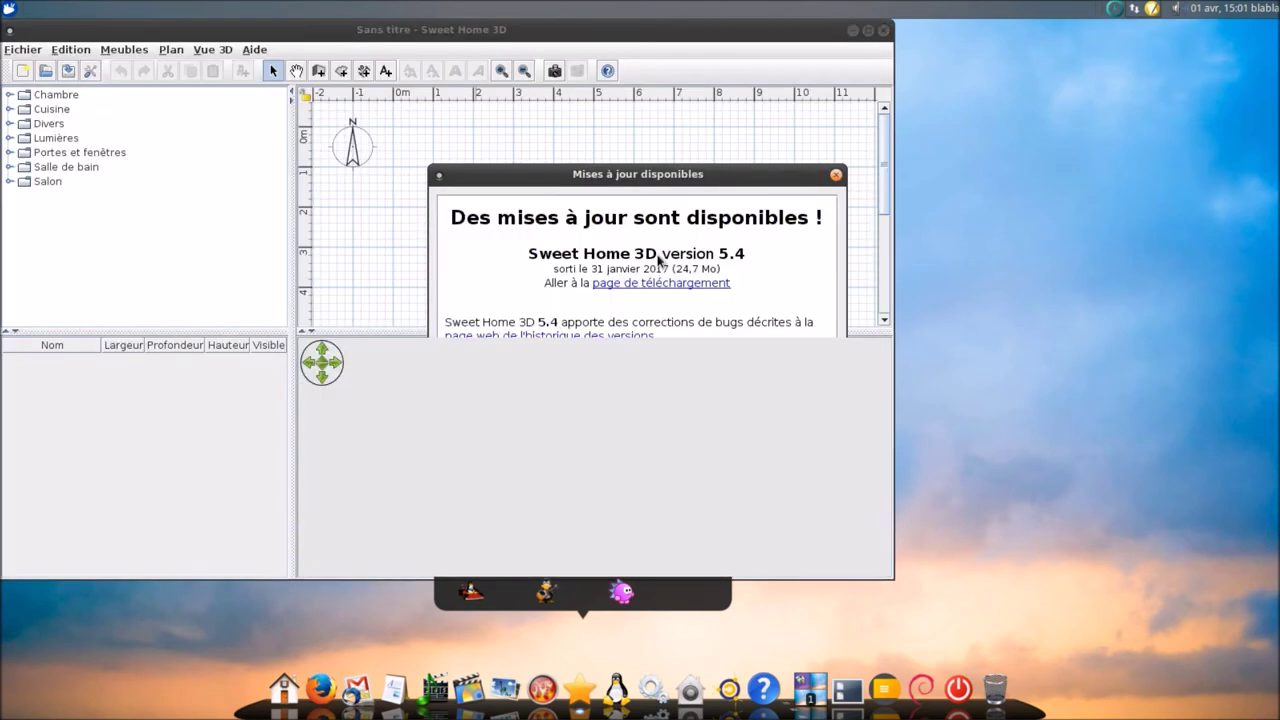
- Dismiss the Sweet Home 3D update notice and browse the Accessoires category in PlayOnLinux's installer
drag(656, 183, 1007, 262)
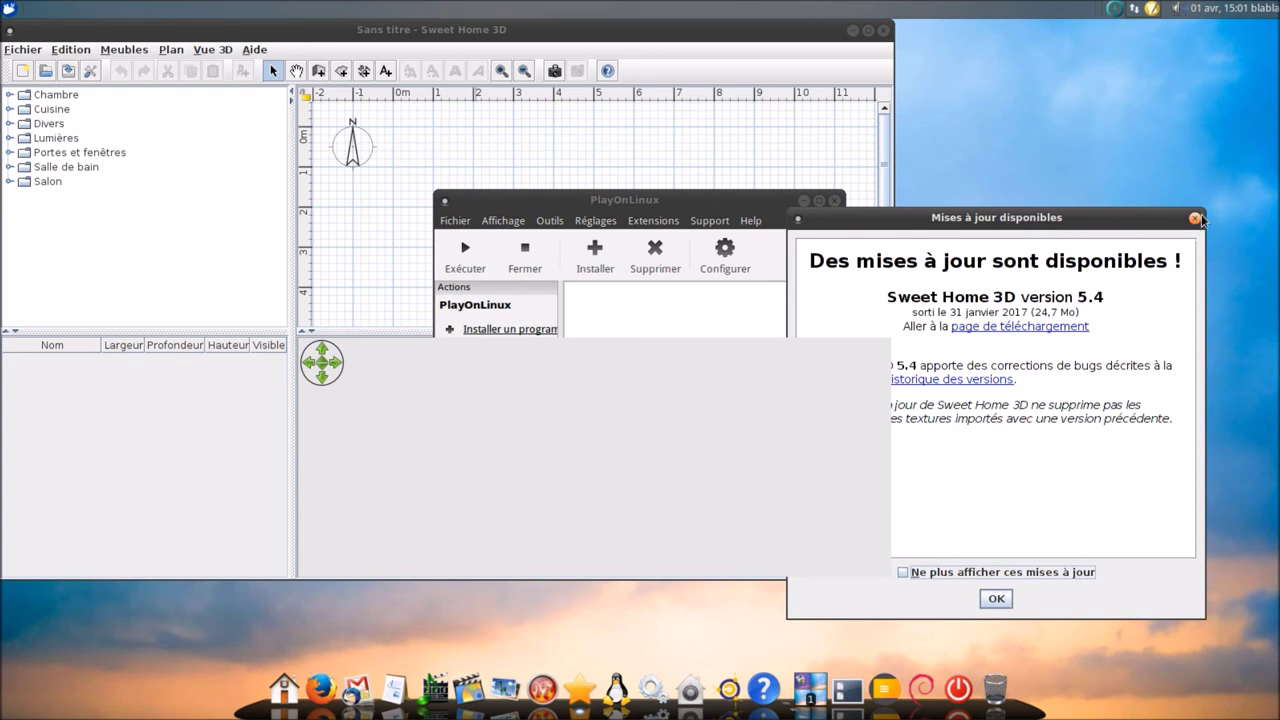
click(1195, 219)
drag(736, 202, 1131, 239)
click(927, 368)
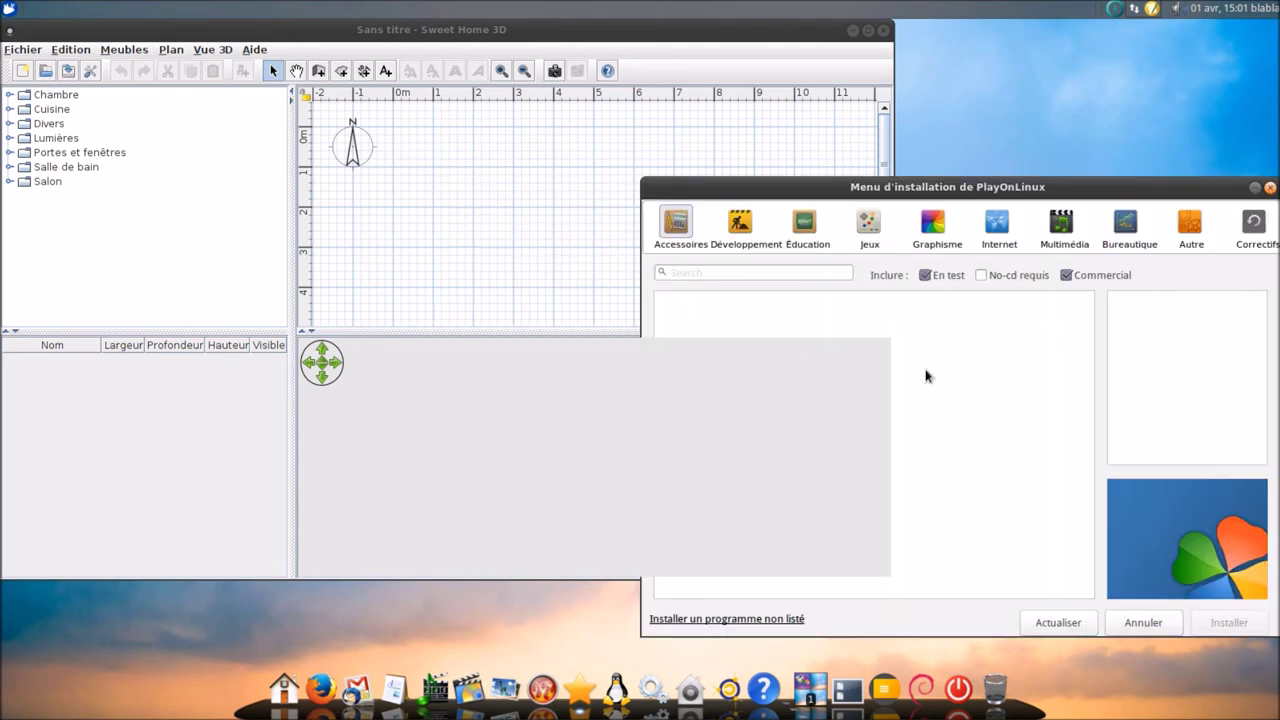
drag(990, 198, 922, 112)
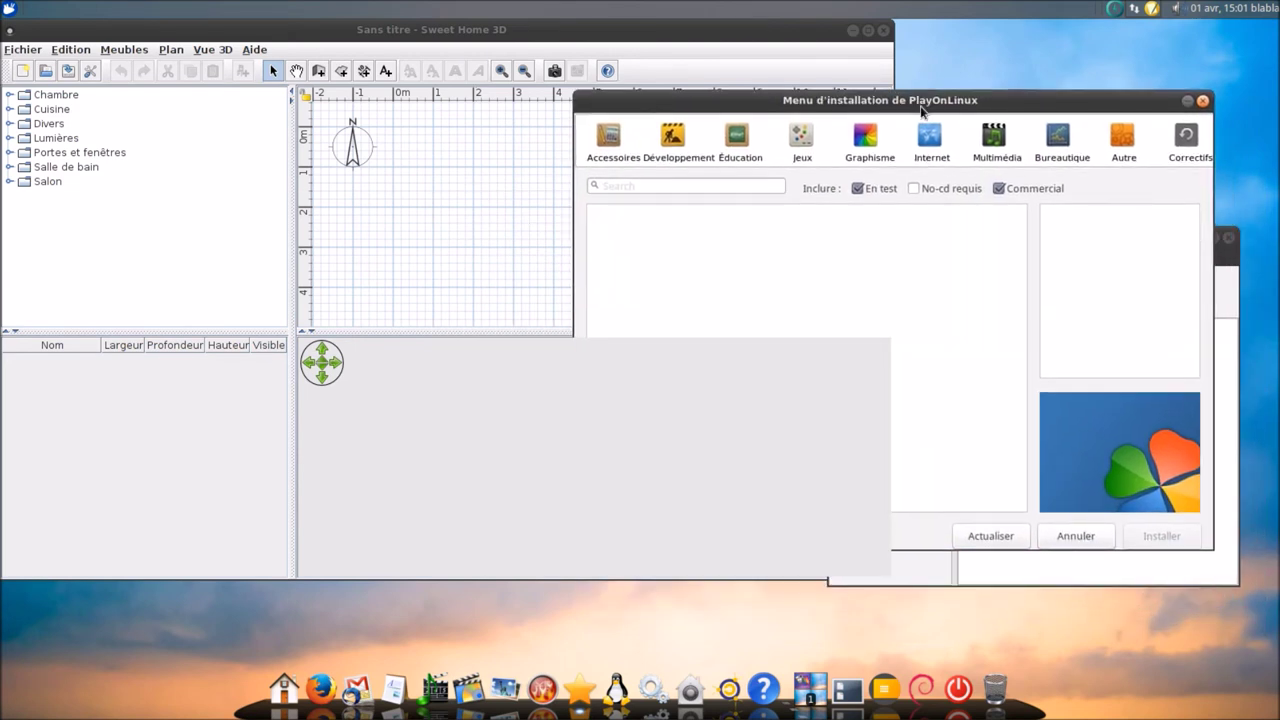
click(605, 147)
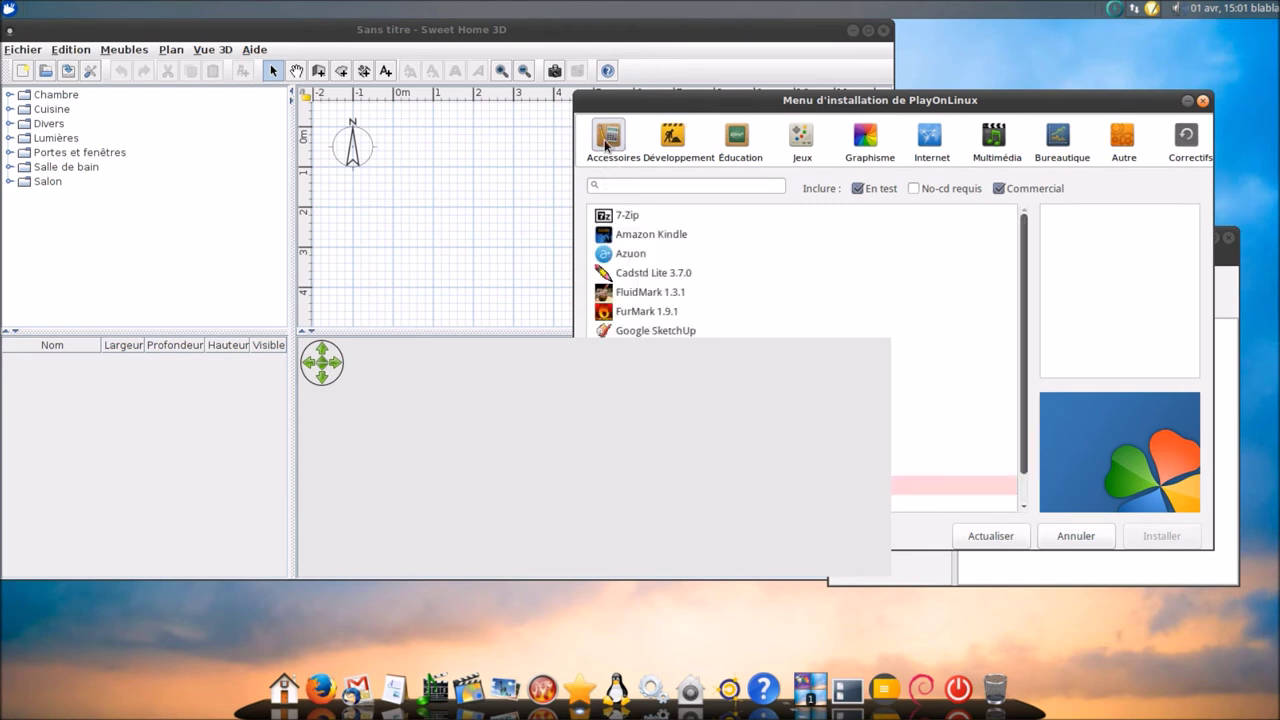
- Quit Sweet Home 3D from its Fichier menu
click(643, 35)
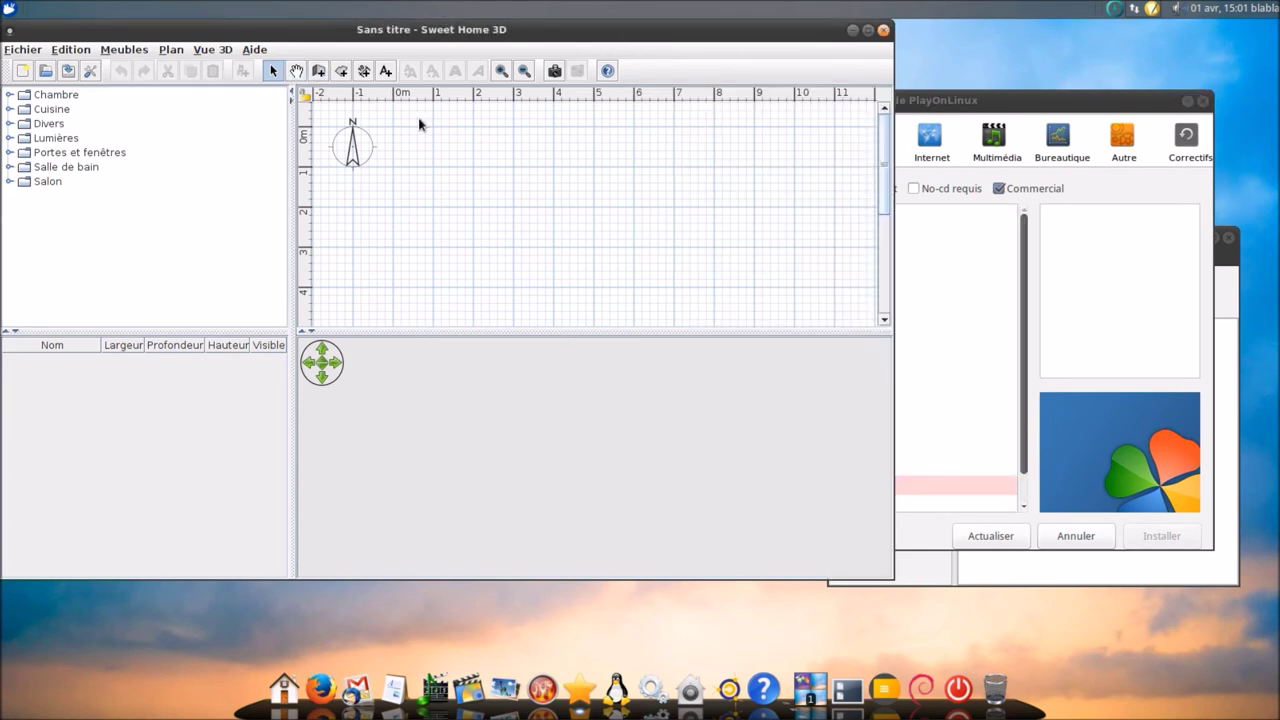
click(16, 55)
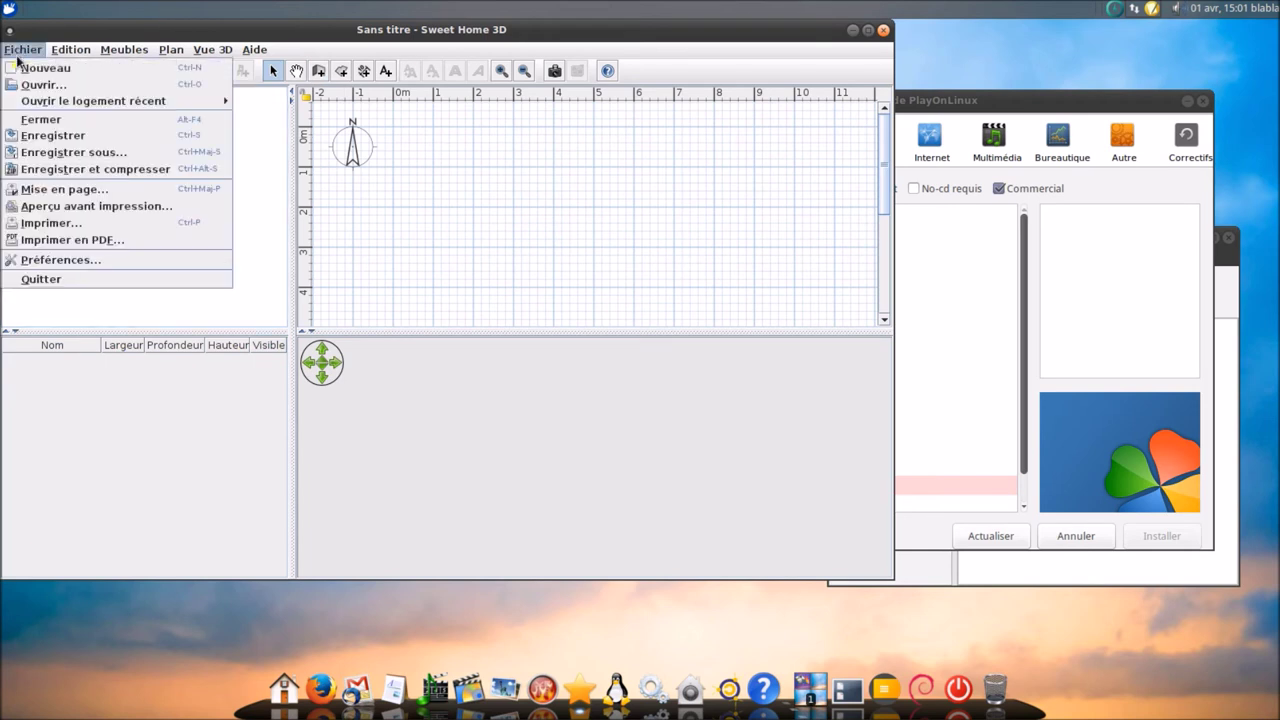
click(36, 277)
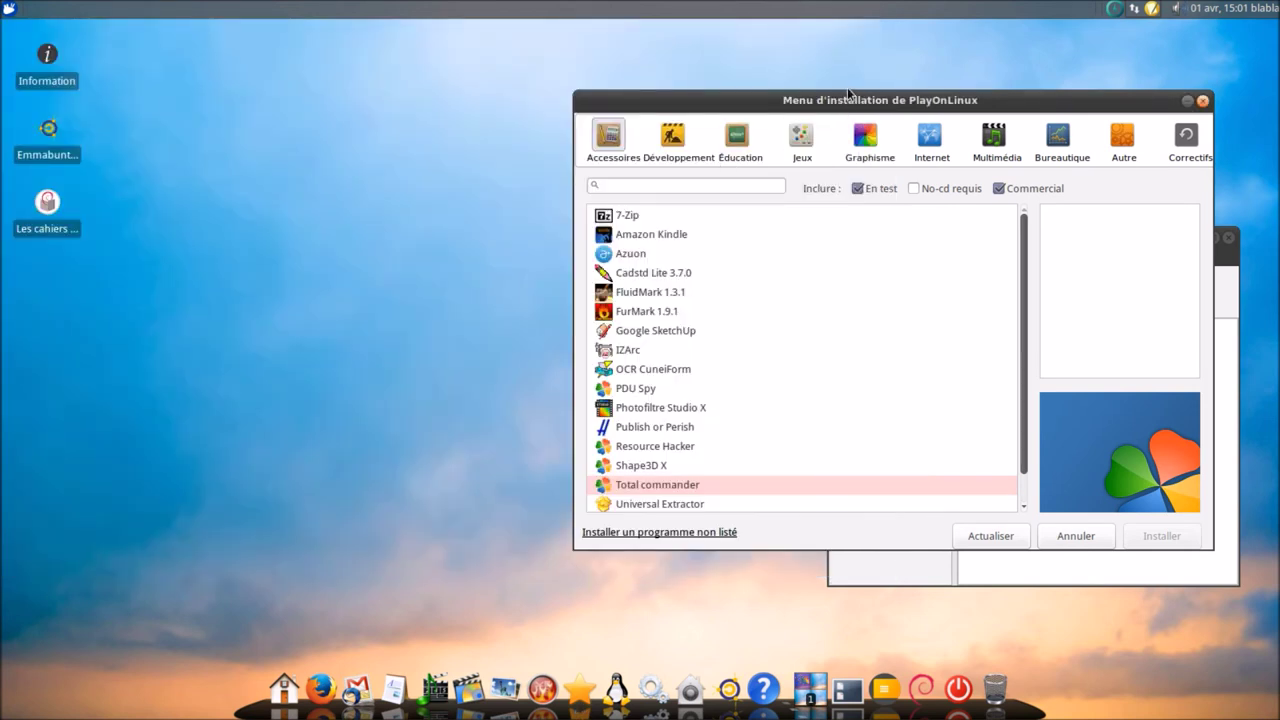
- Close the installation catalogue and quit PlayOnLinux via Fichier > Quitter
drag(843, 101, 394, 103)
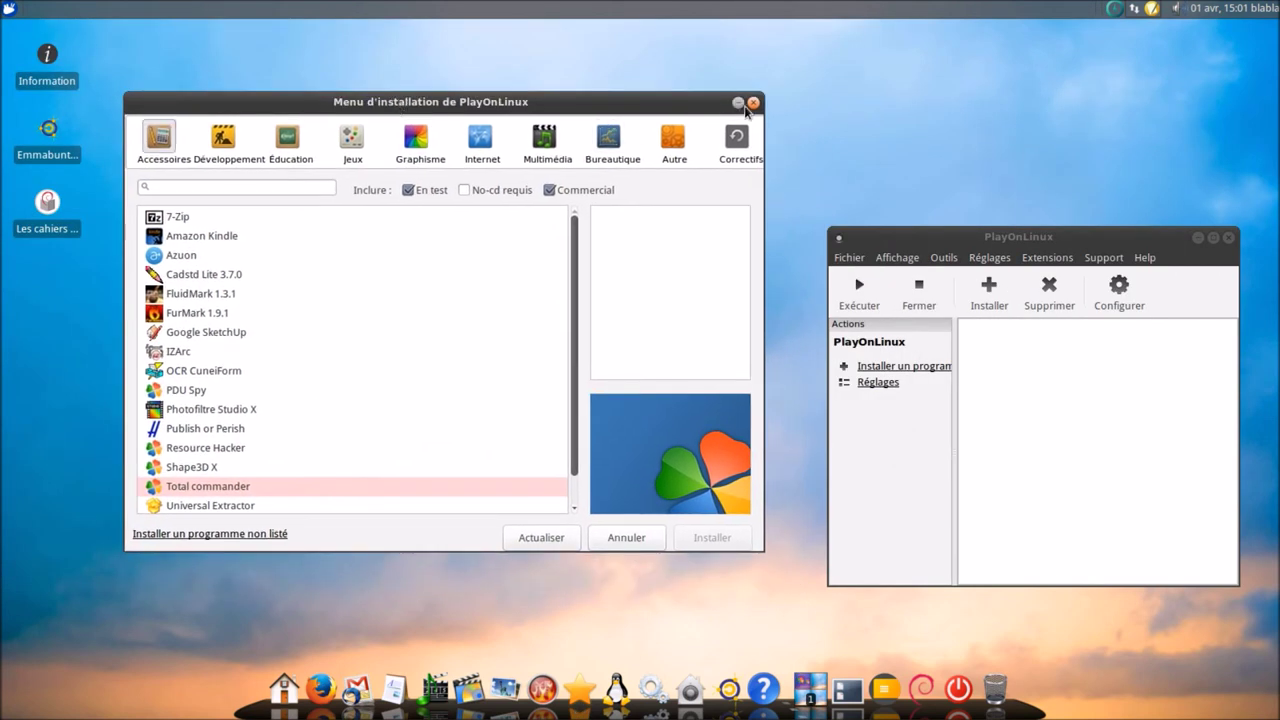
click(752, 103)
click(860, 265)
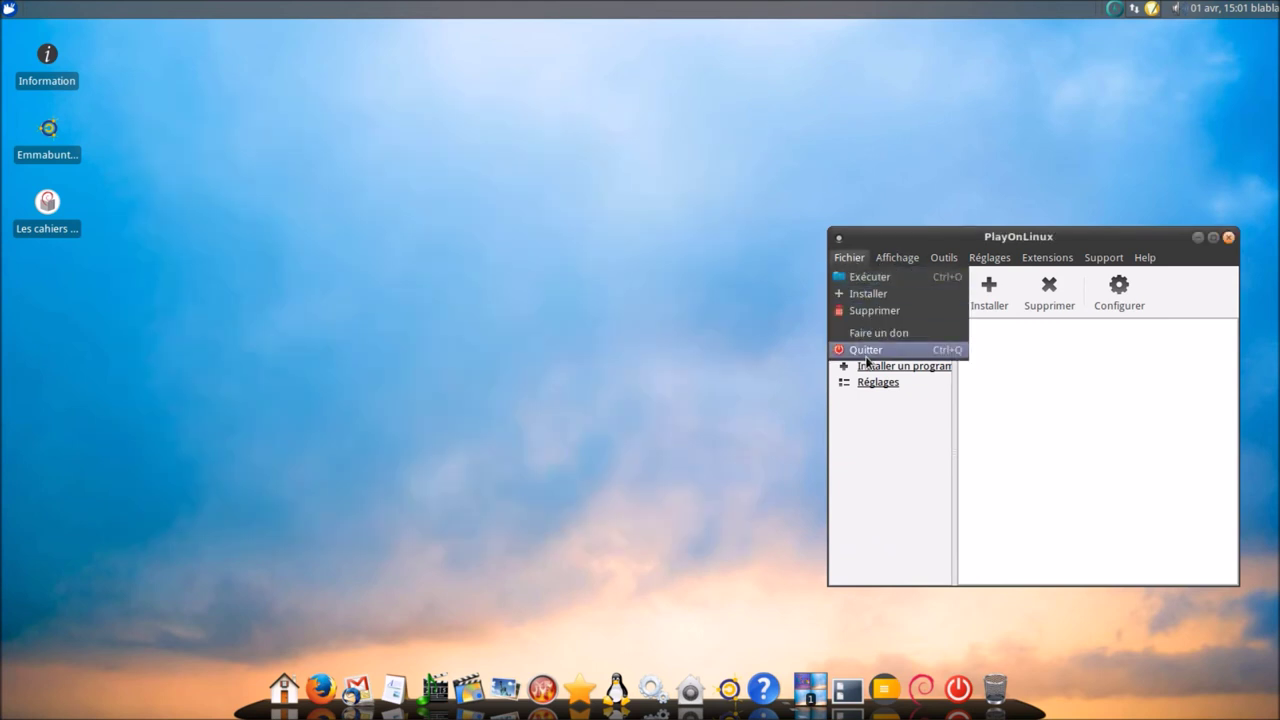
click(868, 355)
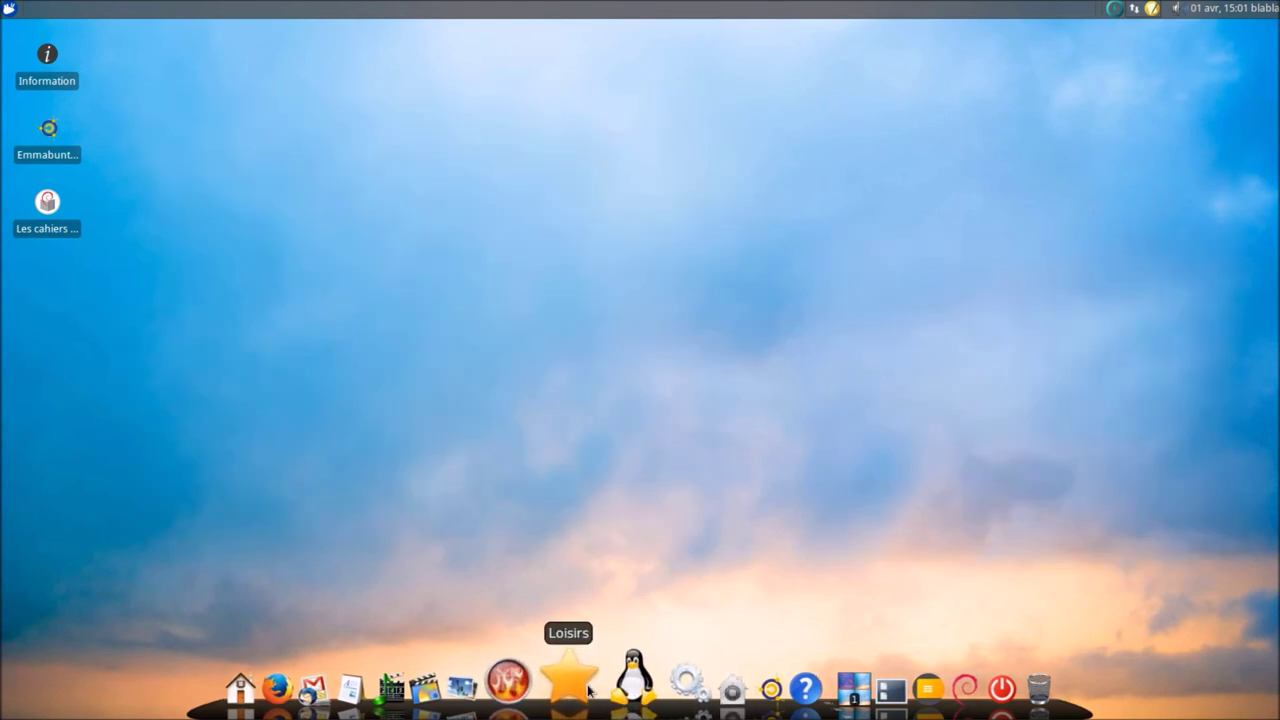
mouse_move(581, 689)
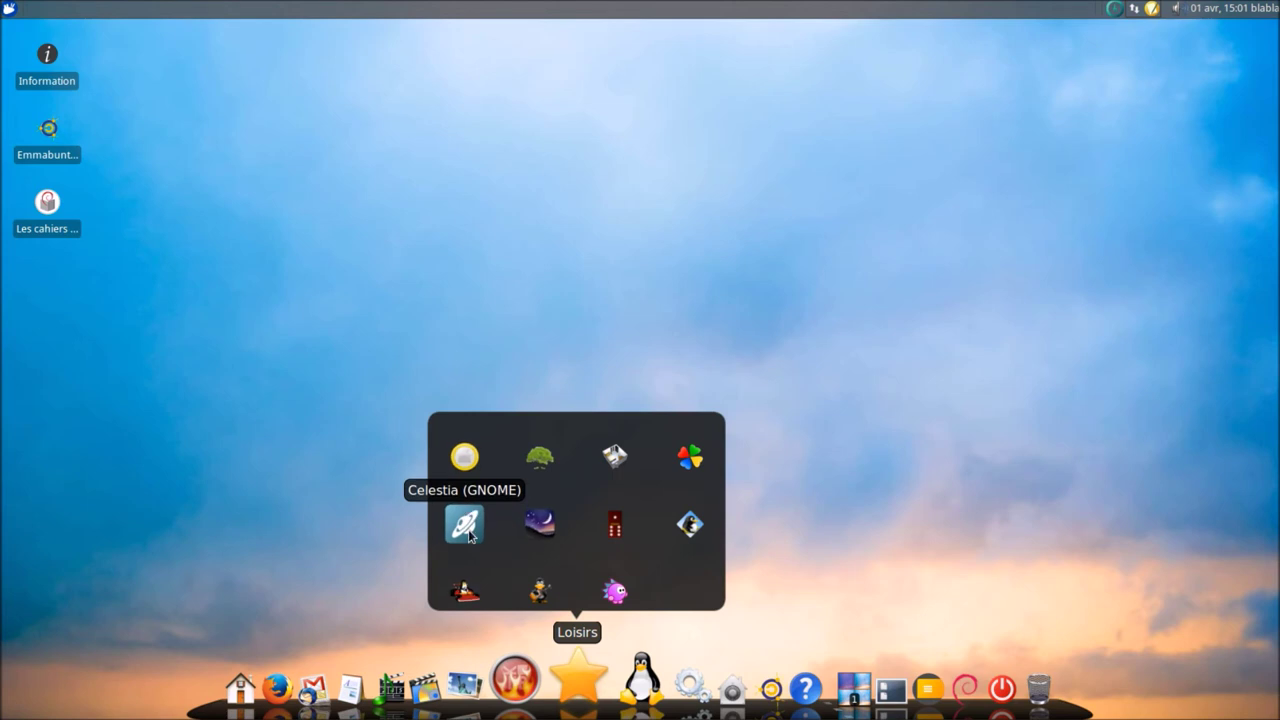
click(465, 524)
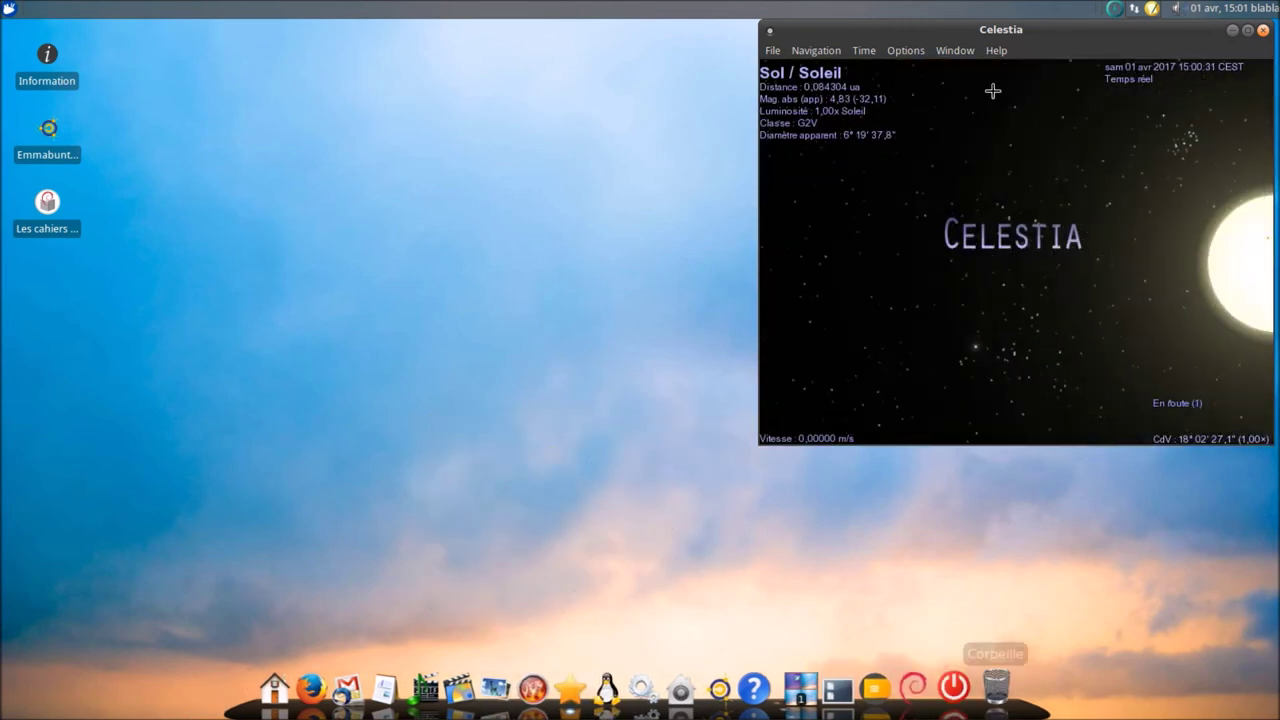
drag(1013, 36, 757, 118)
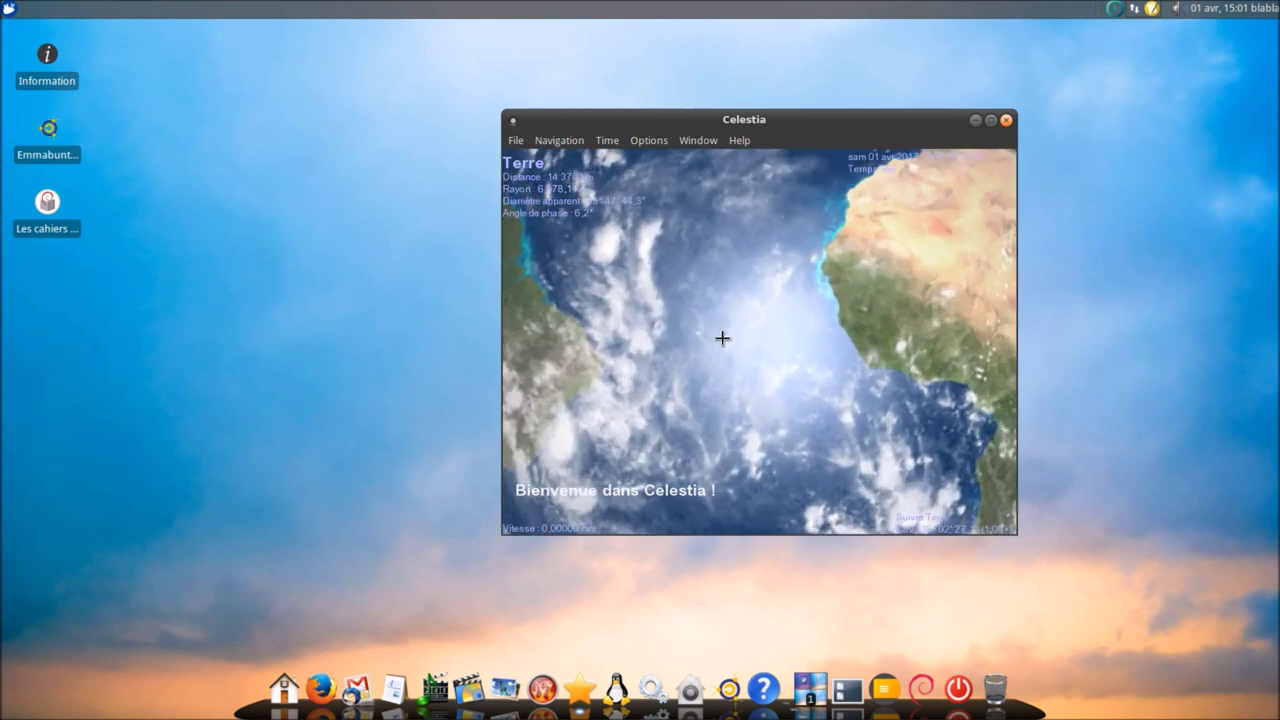
click(990, 120)
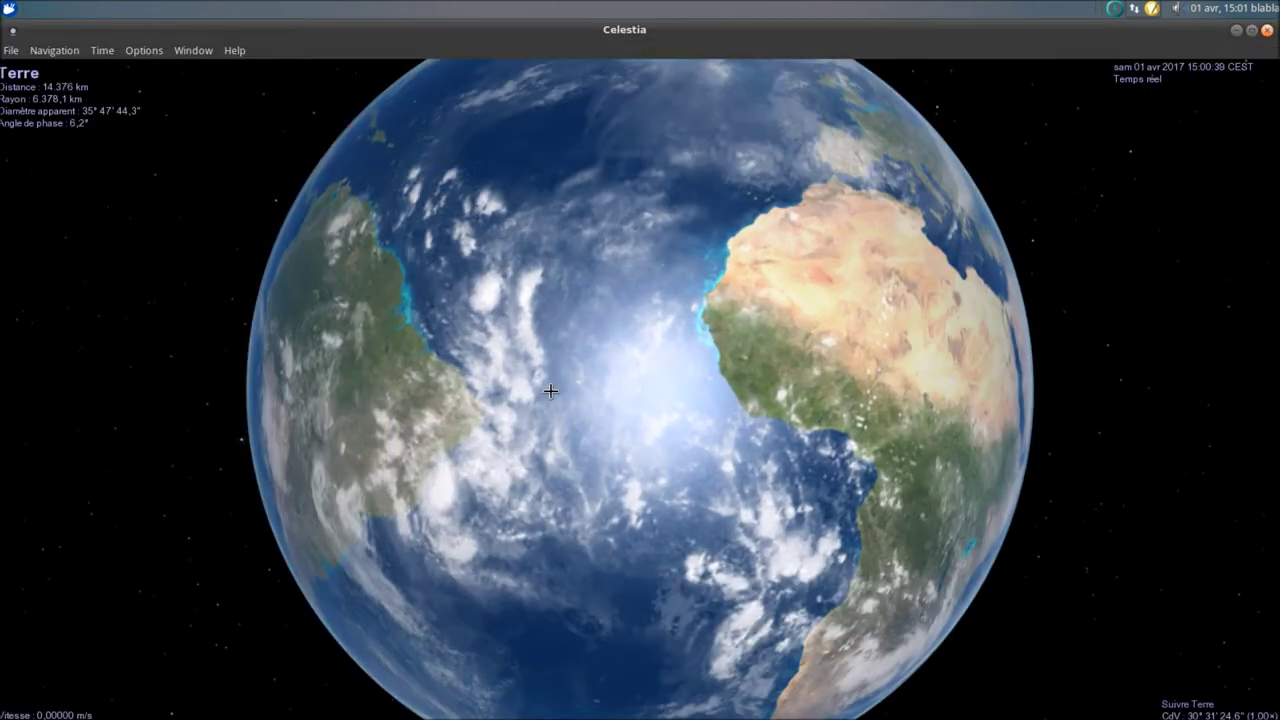
scroll(550, 390, up, 3)
scroll(550, 390, down, 5)
scroll(550, 390, up, 5)
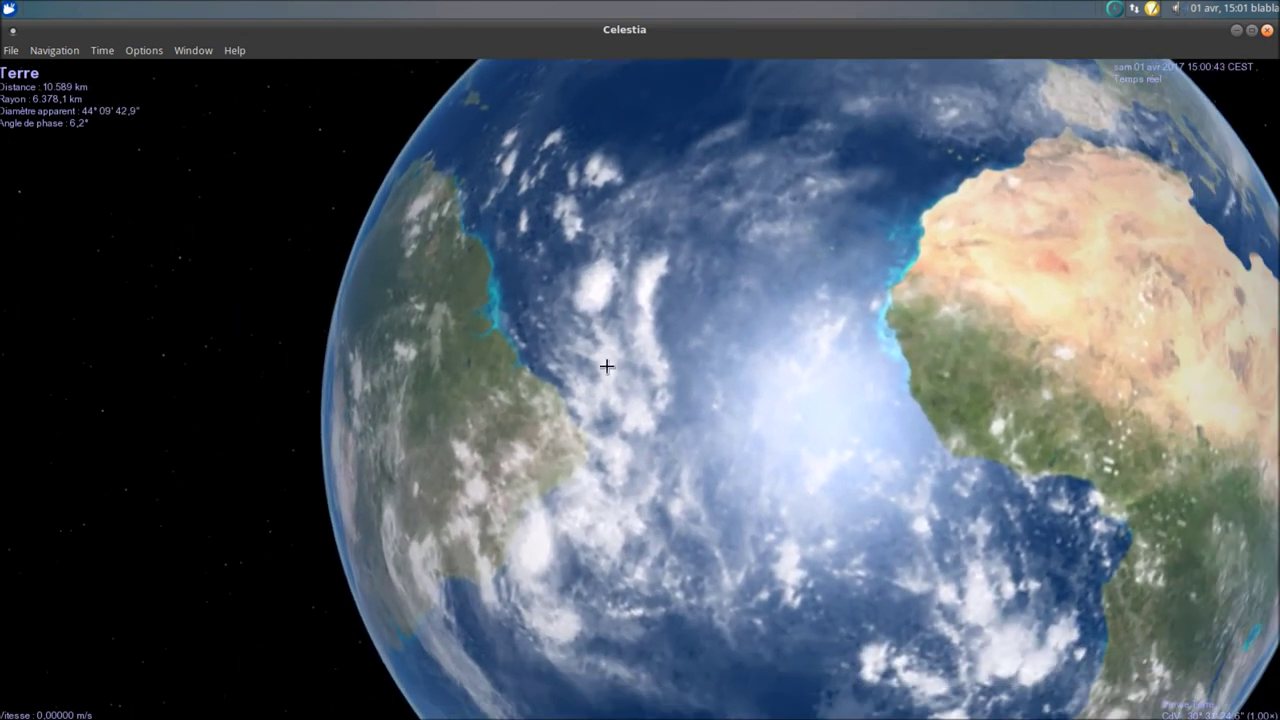
drag(606, 366, 539, 396)
scroll(530, 380, up, 5)
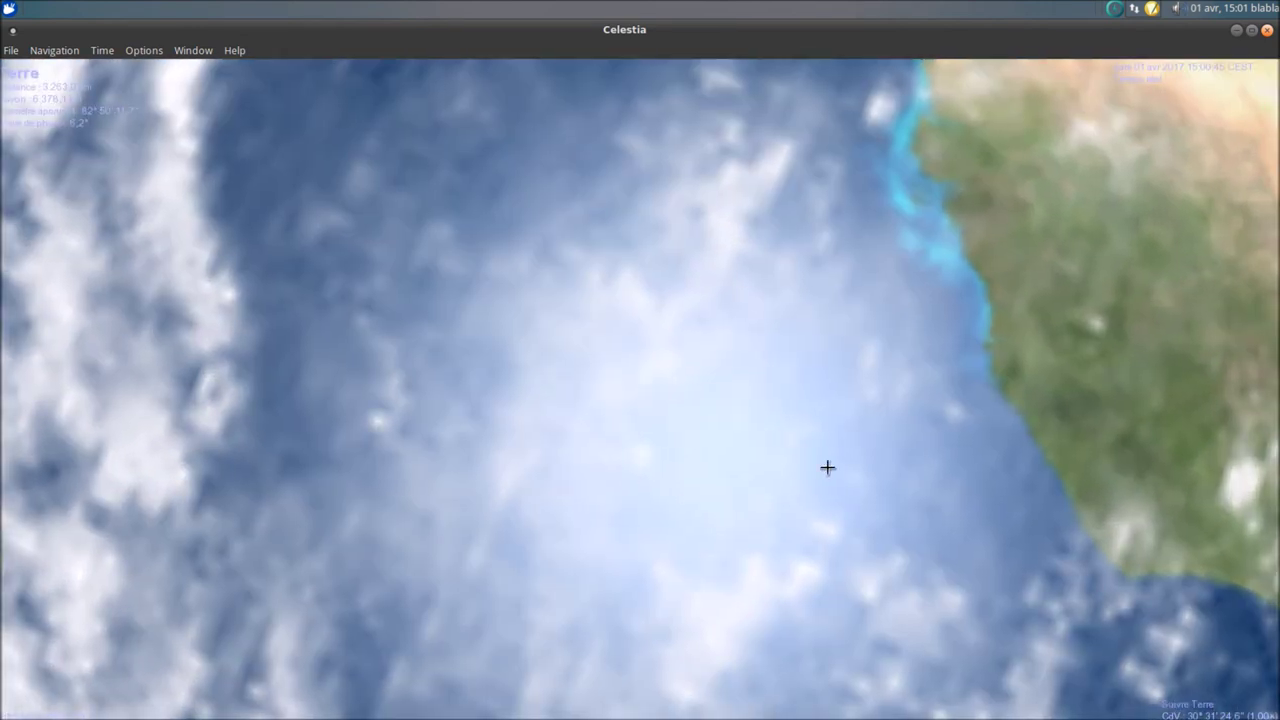
drag(826, 466, 752, 430)
scroll(653, 493, up, 3)
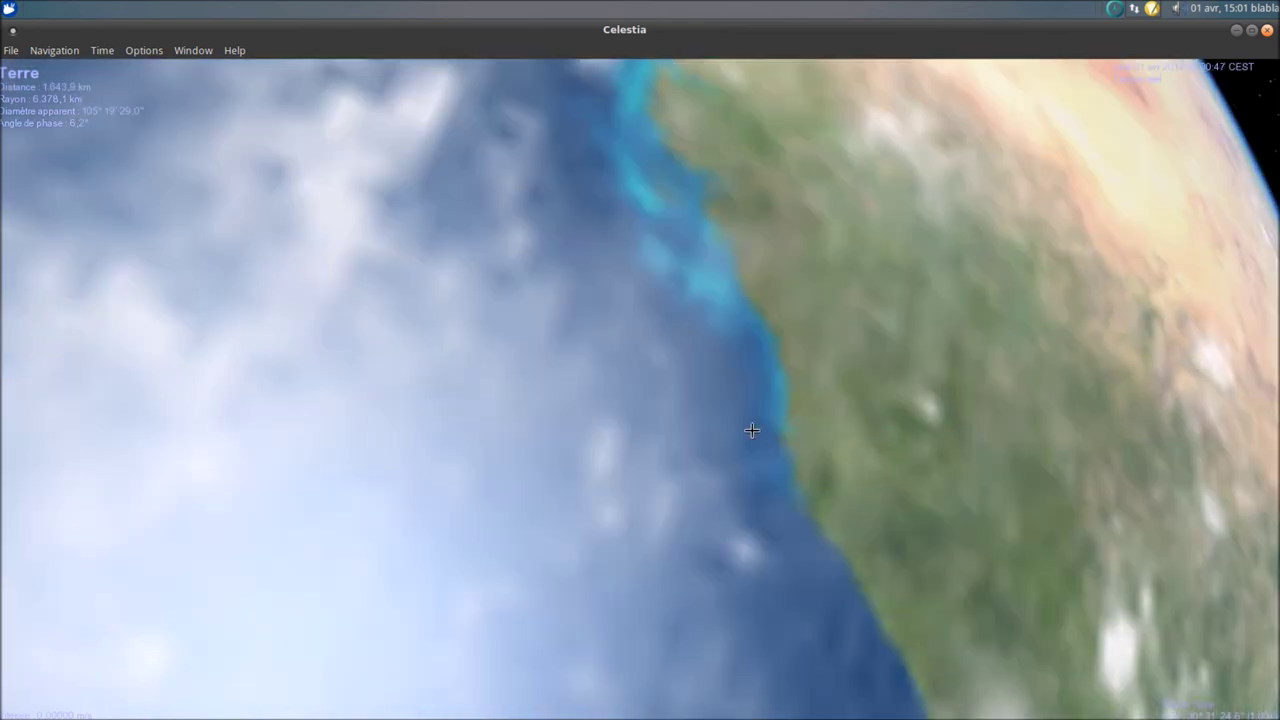
click(1268, 31)
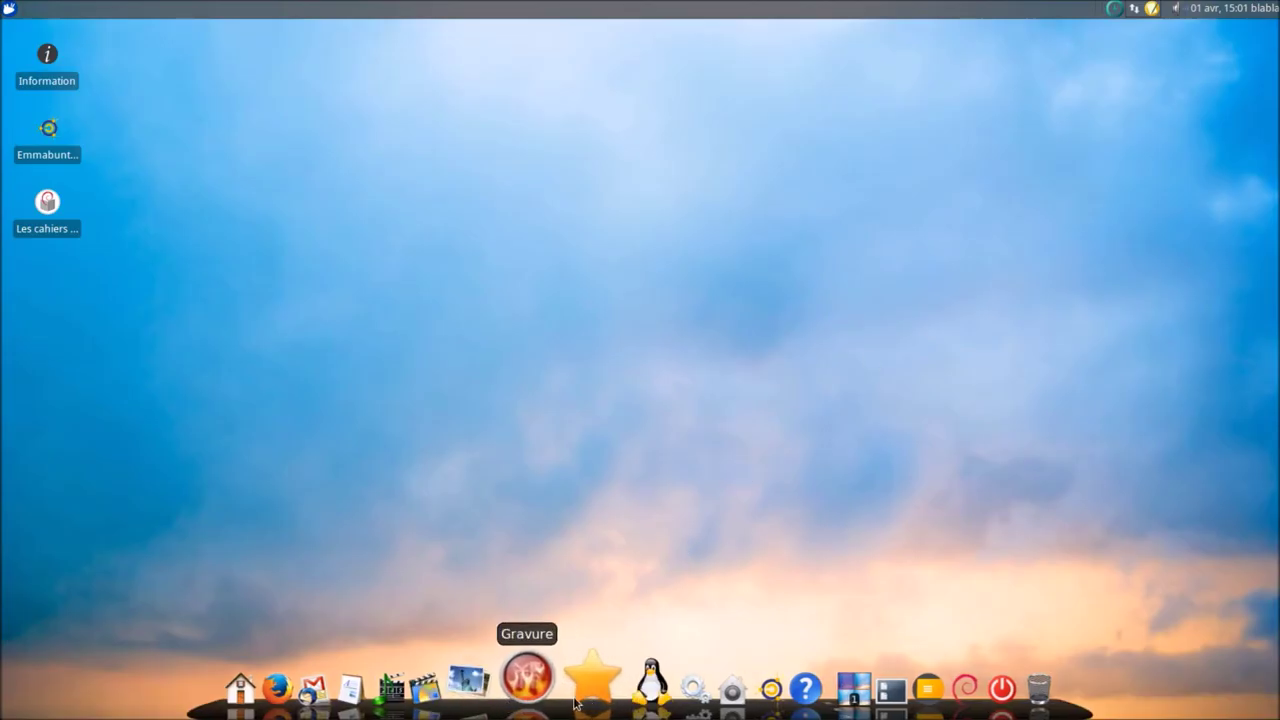
mouse_move(577, 680)
click(557, 527)
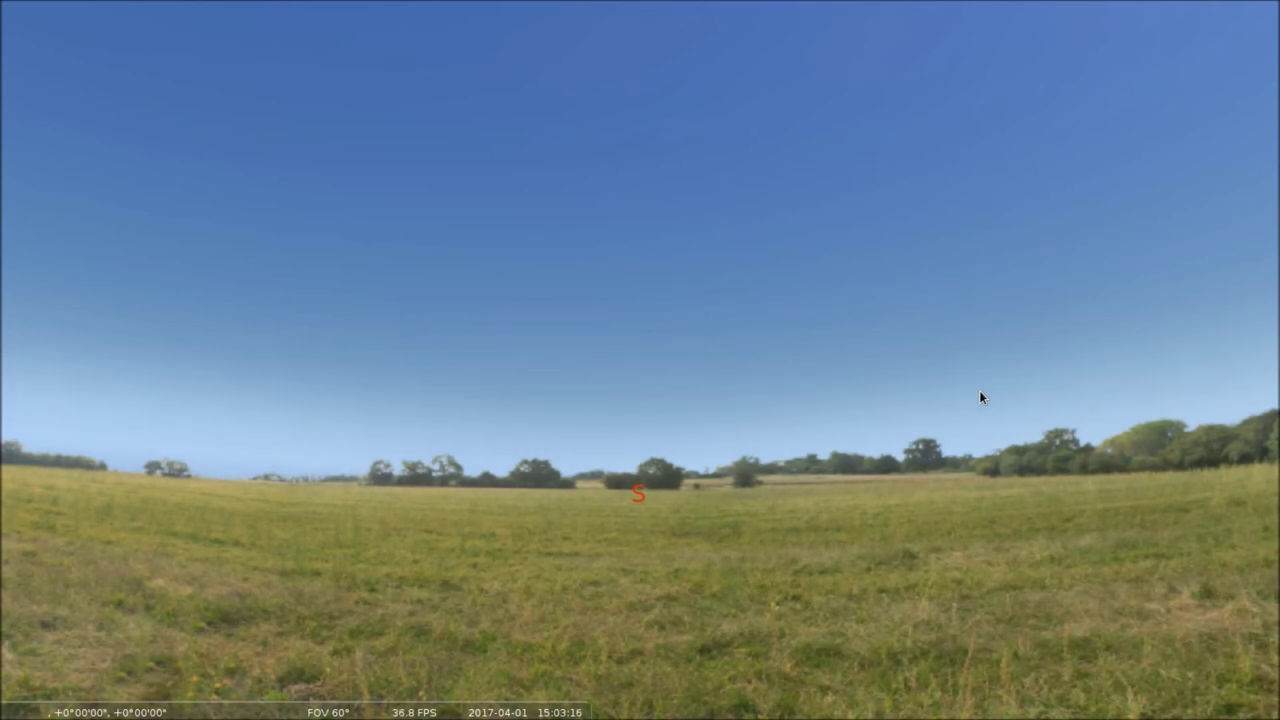
drag(700, 438, 634, 303)
mouse_move(2, 699)
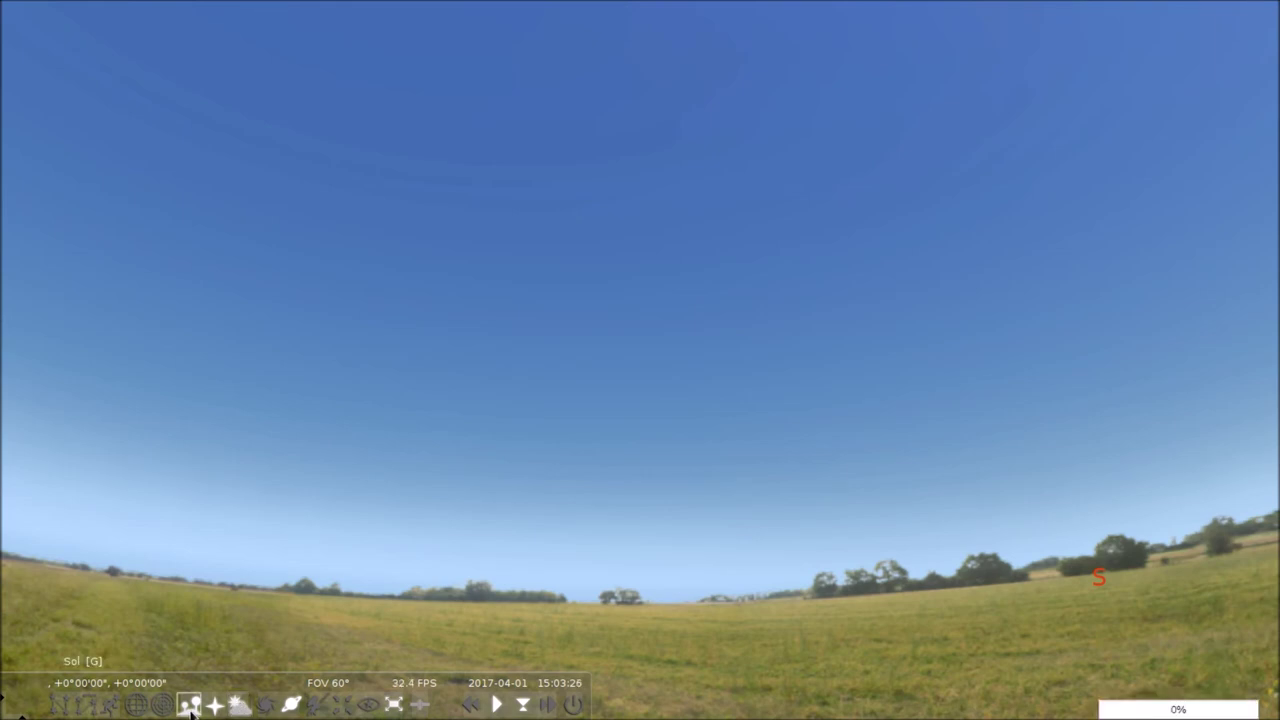
click(190, 708)
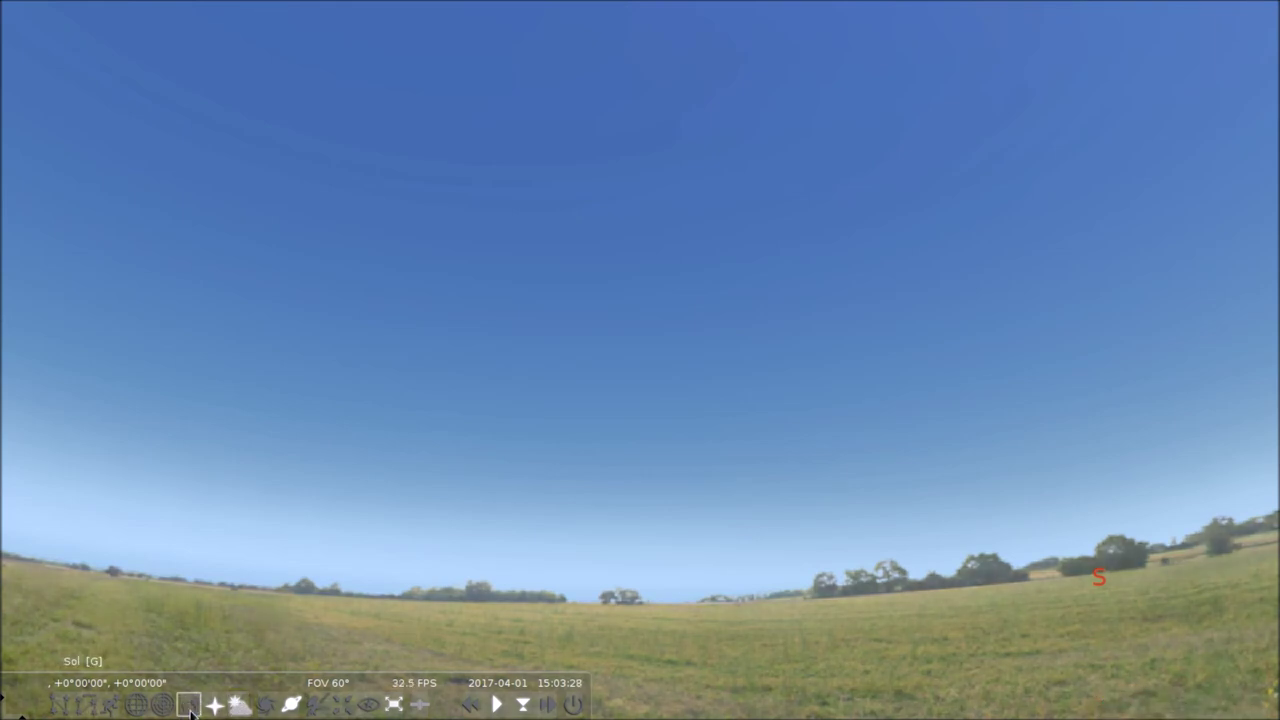
click(190, 708)
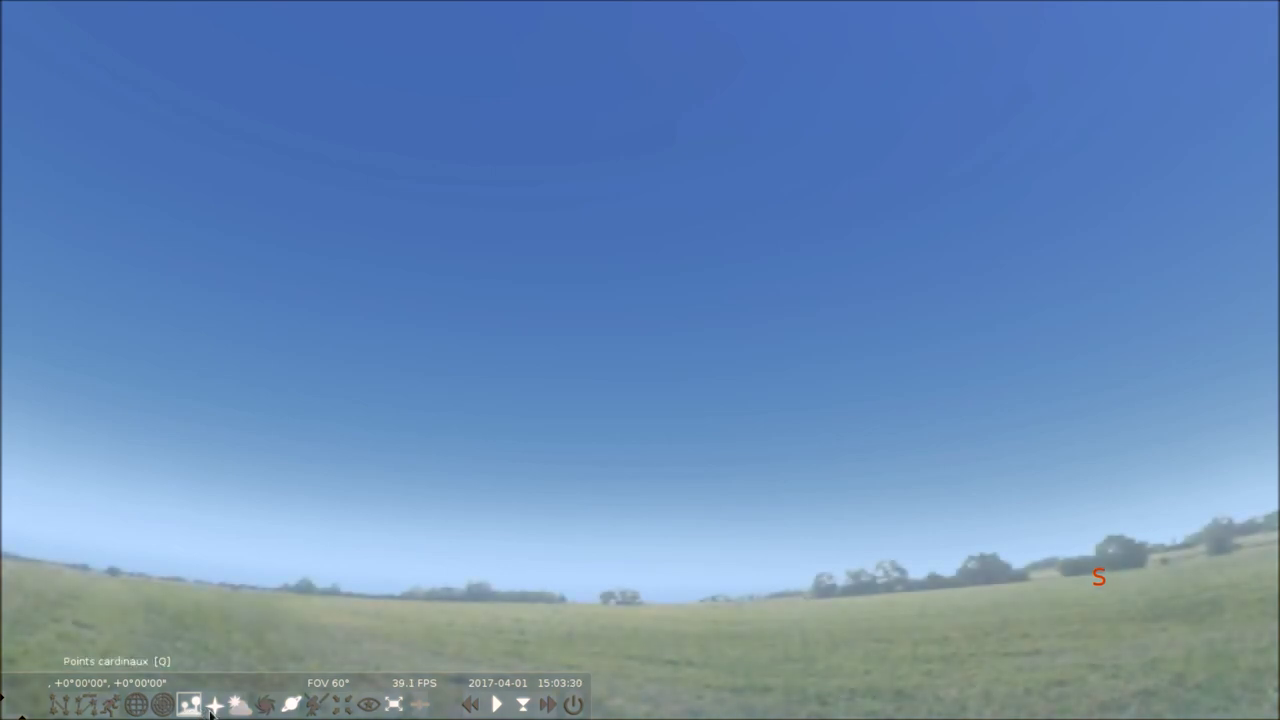
click(215, 708)
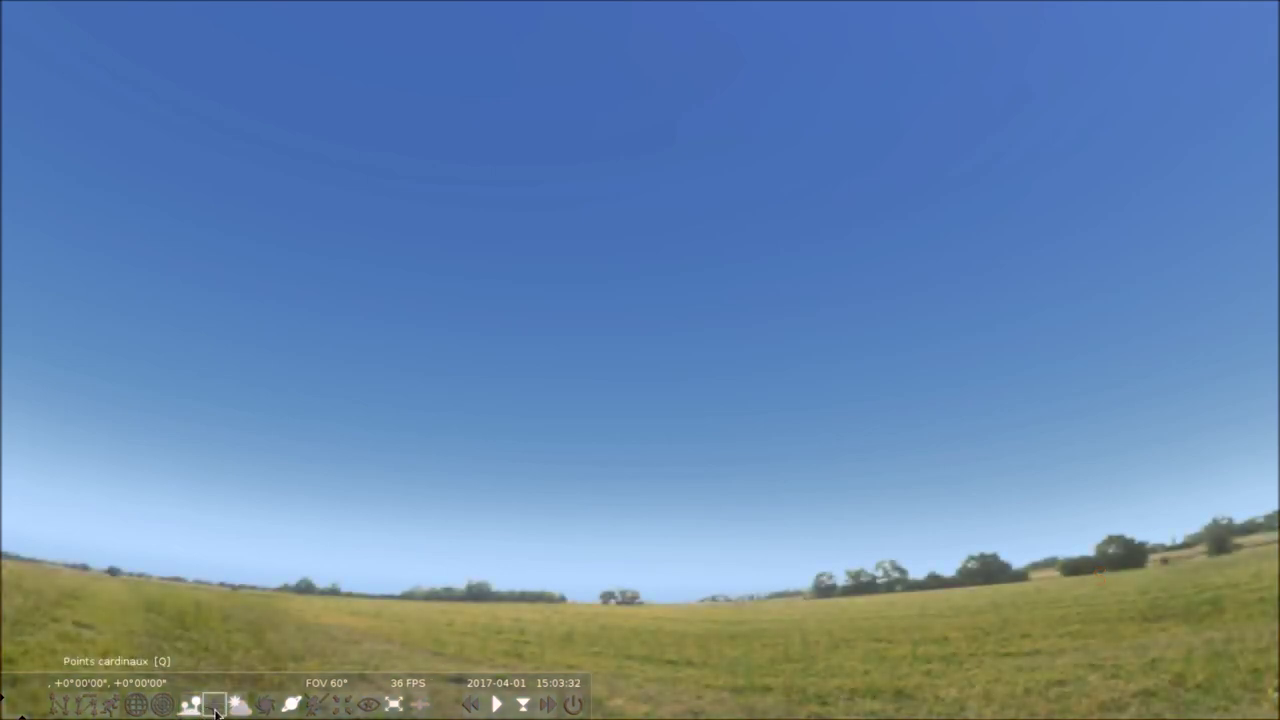
click(239, 706)
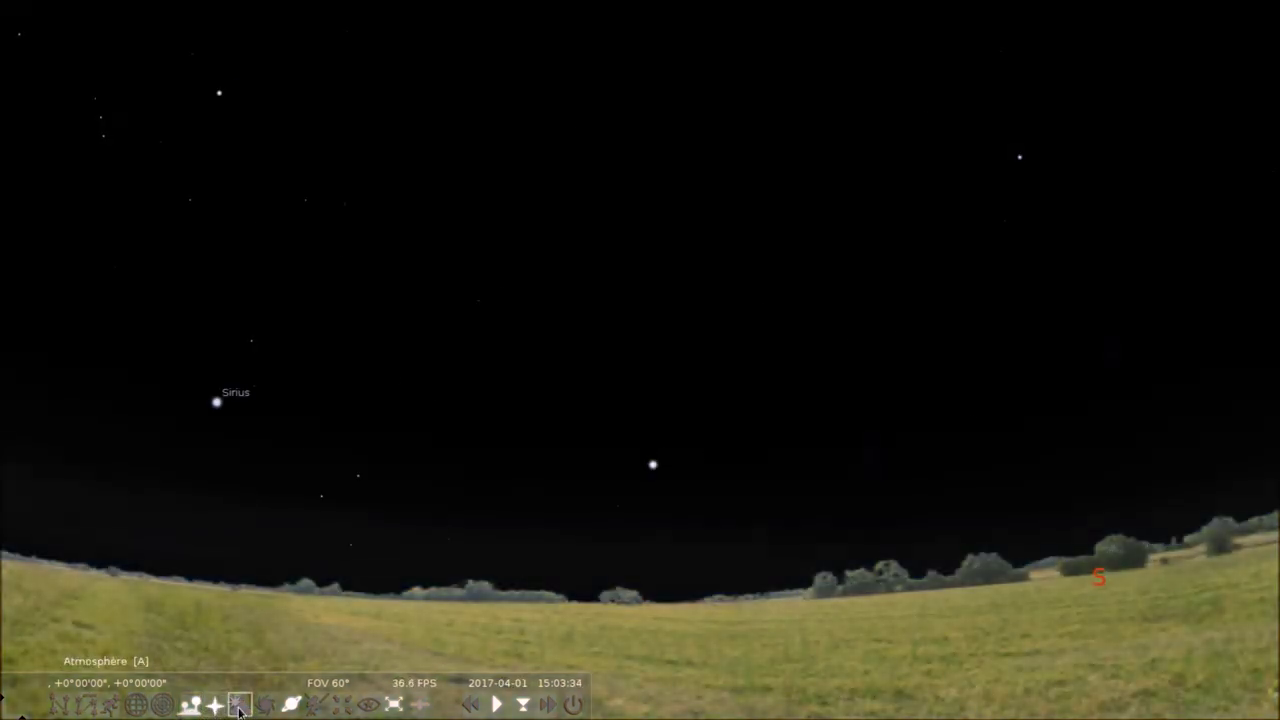
drag(486, 280, 1076, 383)
scroll(787, 357, down, 5)
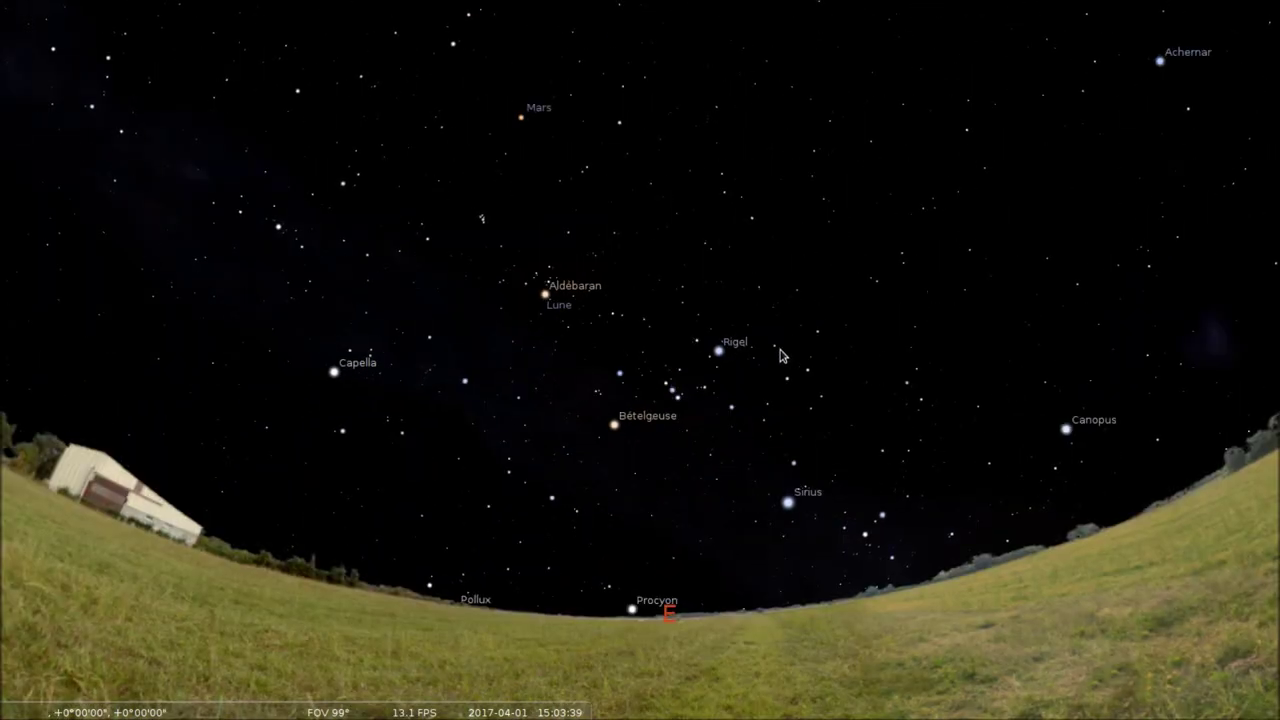
scroll(779, 356, down, 3)
click(718, 366)
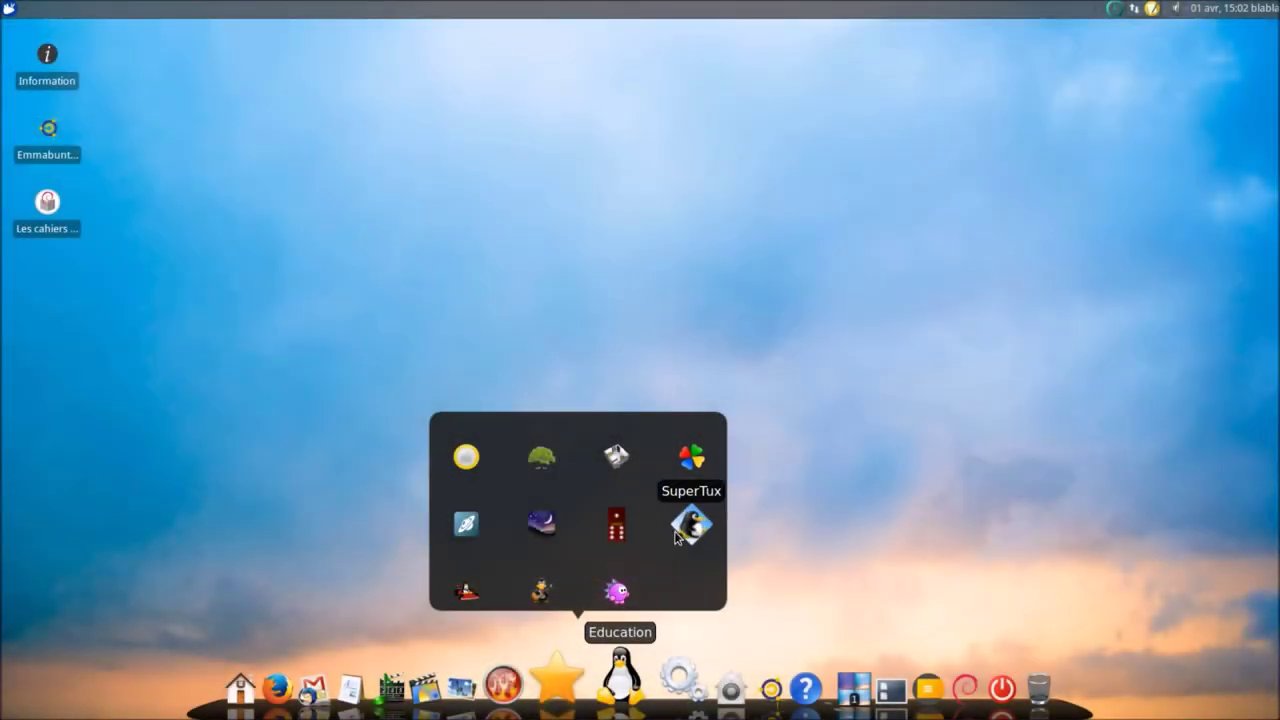
- Launch SuperTux and run Tux right through the level, collecting 17 coins for 525 points
click(682, 530)
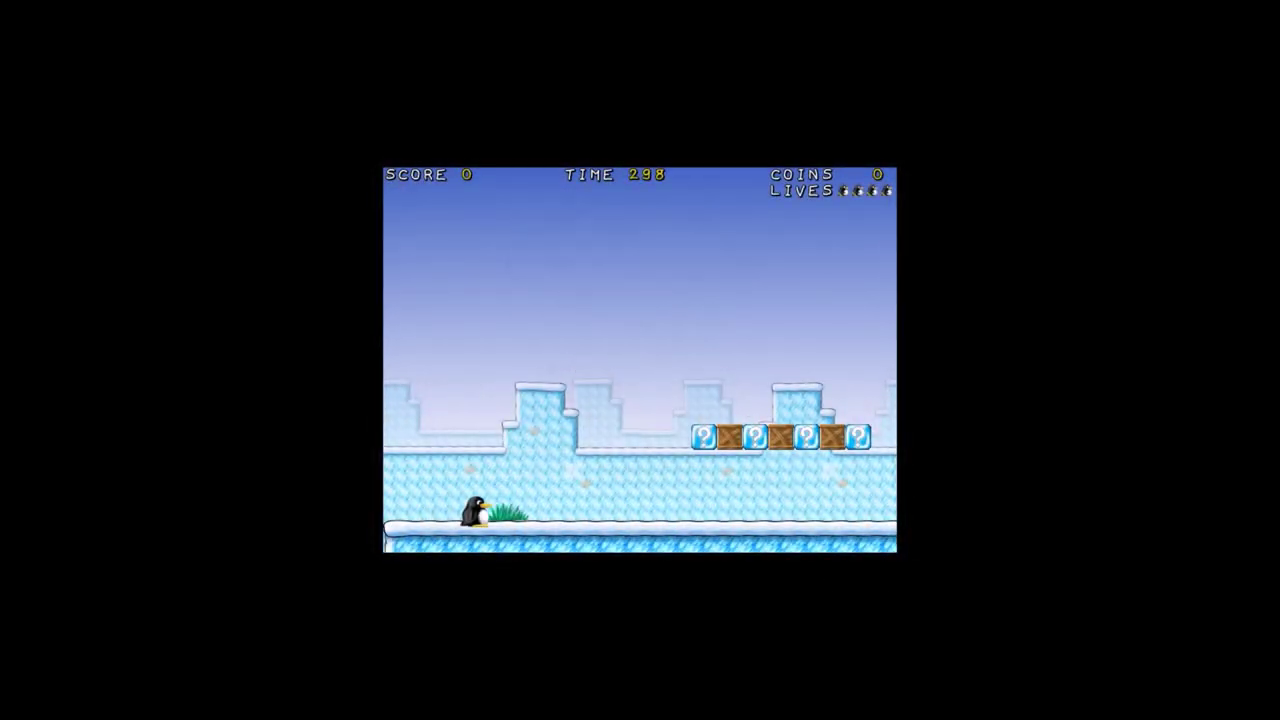
key(Right)
key(space)
key(Right)
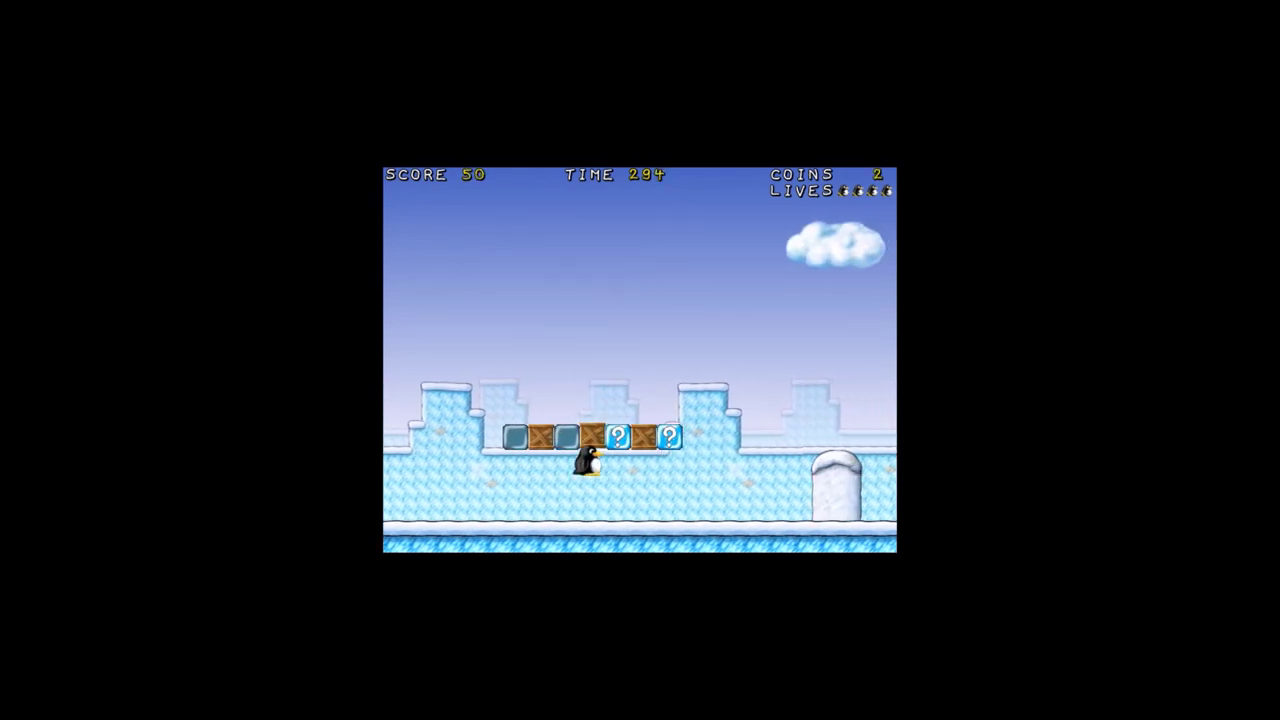
key(space)
key(Right)
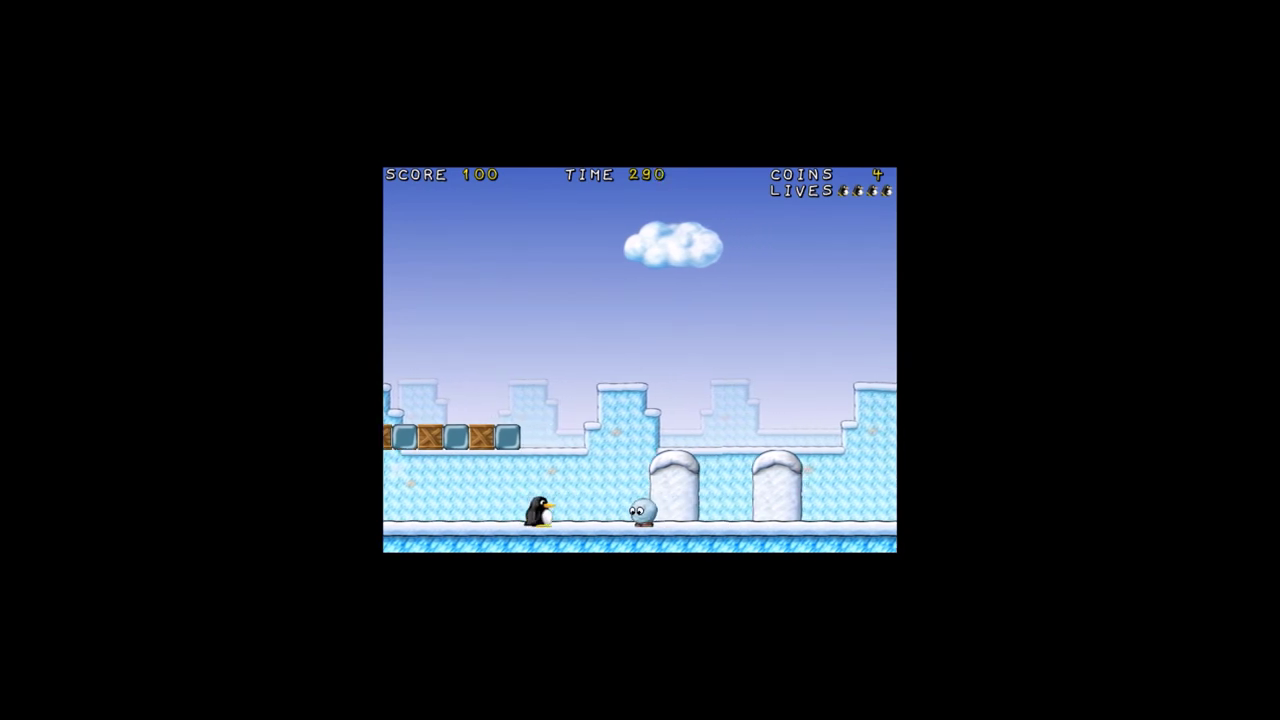
key(Right)
key(space)
key(space)
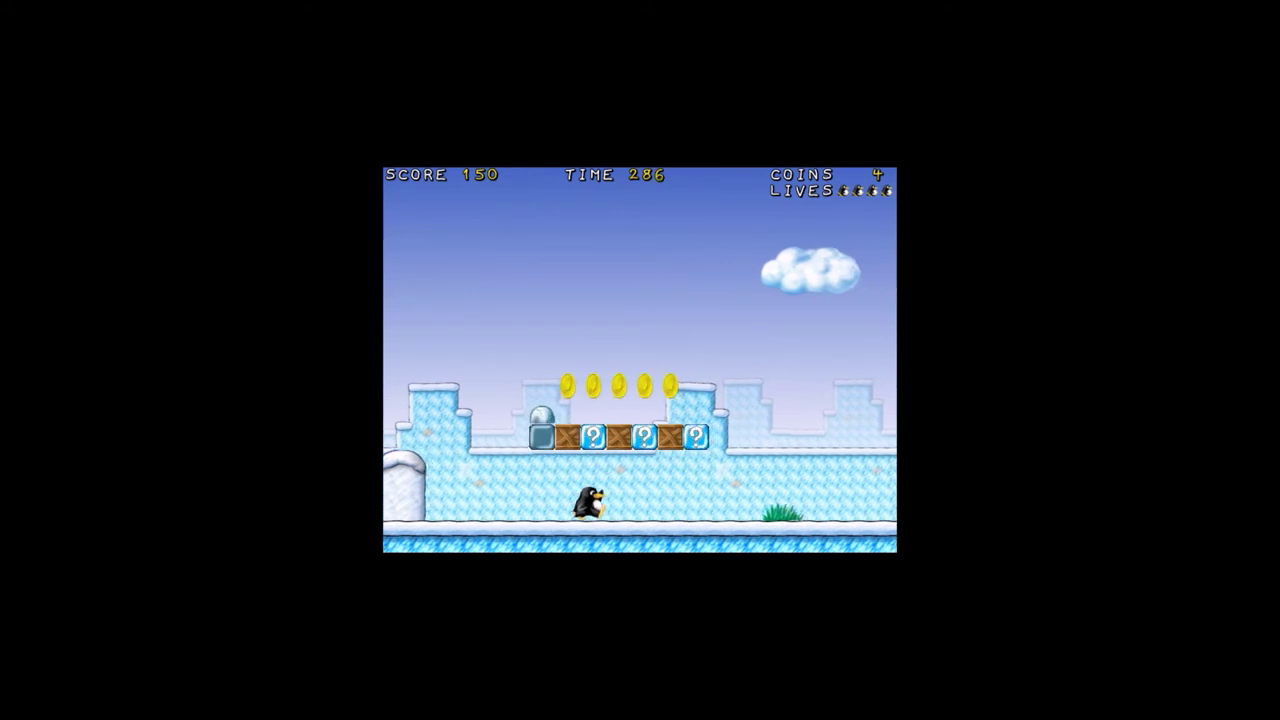
key(Right)
key(space)
key(Right)
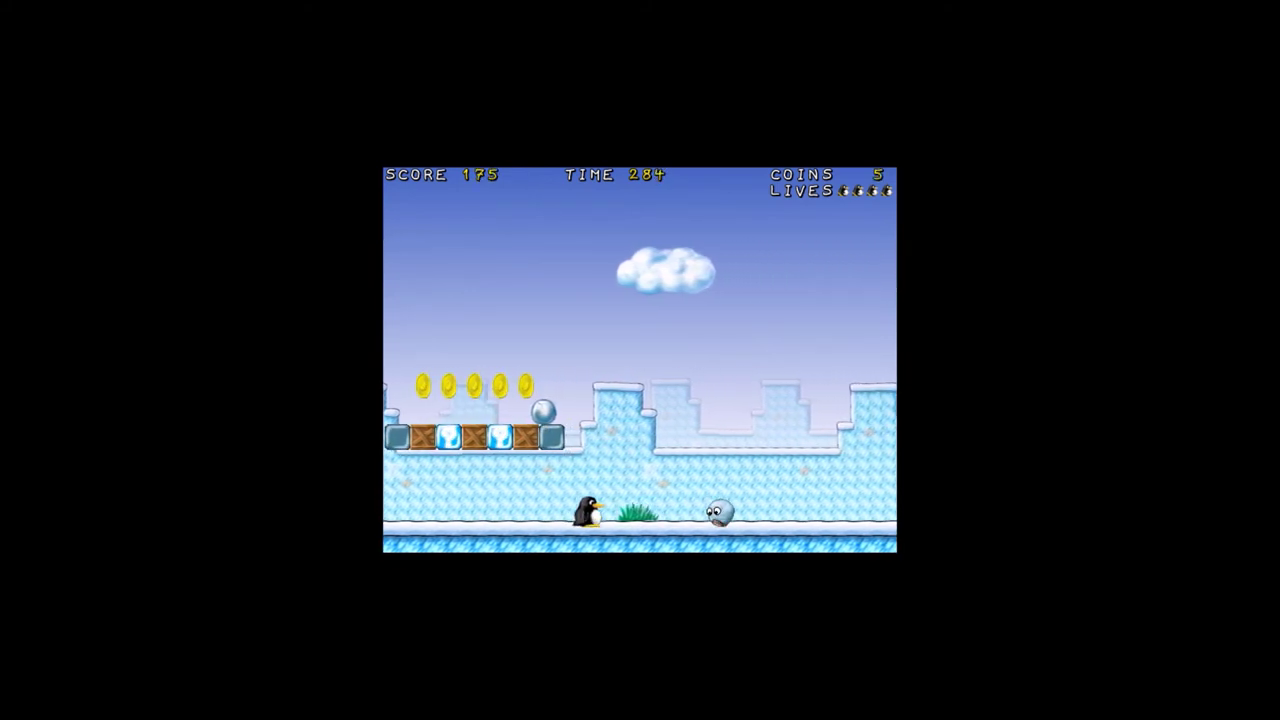
key(space)
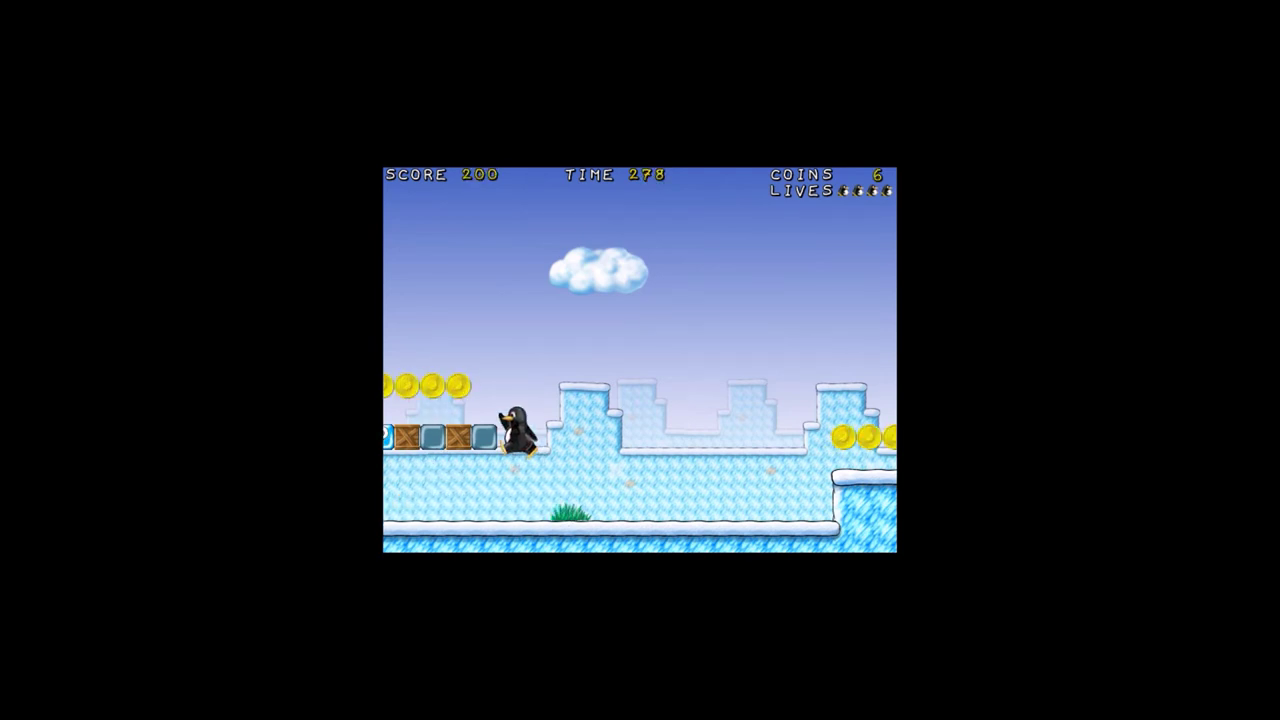
key(Right)
key(space)
key(Right)
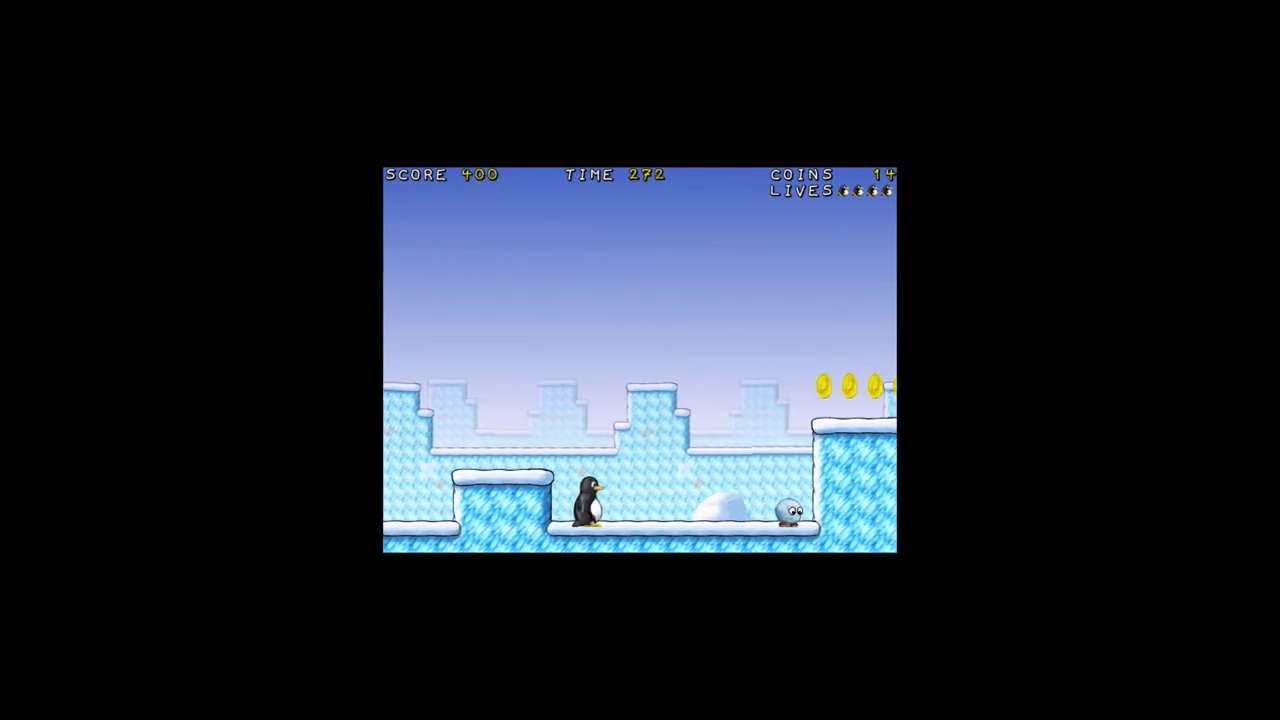
key(Right)
key(space)
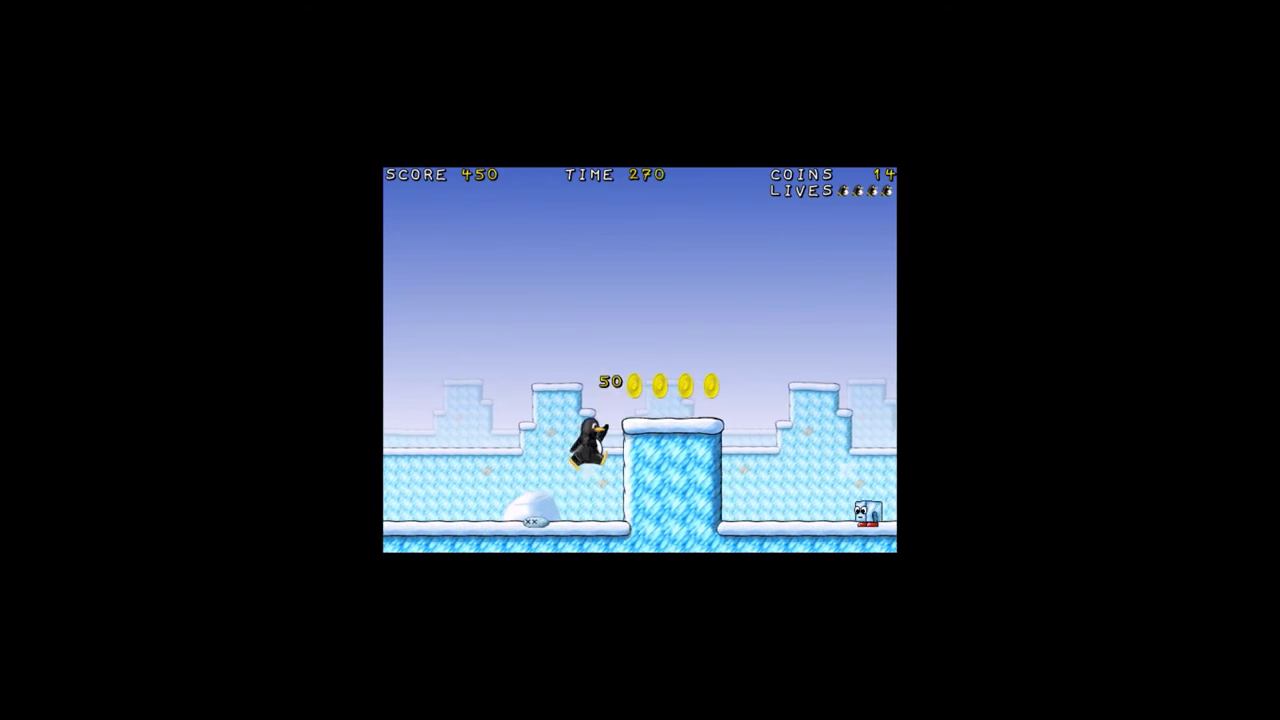
key(Right)
key(space)
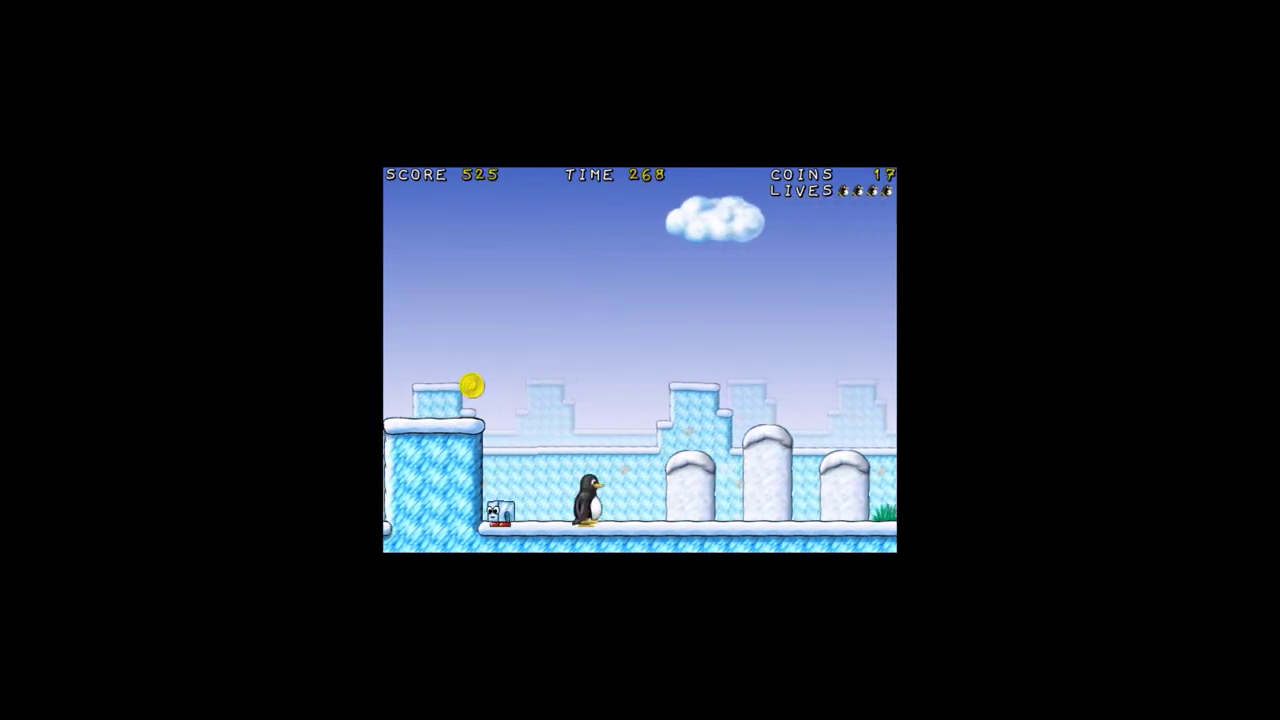
key(Right)
- Abort the level, quit the game, and exit SuperTux from the title menu
key(Escape)
key(Down)
key(Down)
key(Return)
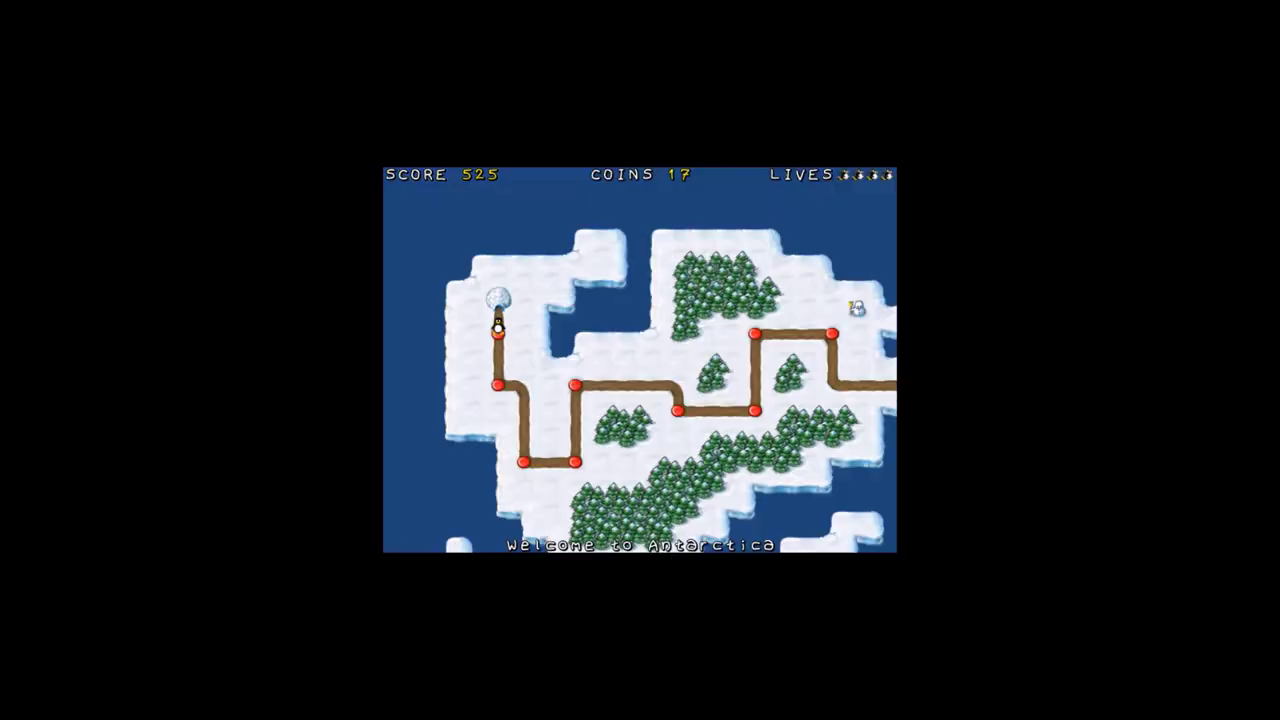
key(Escape)
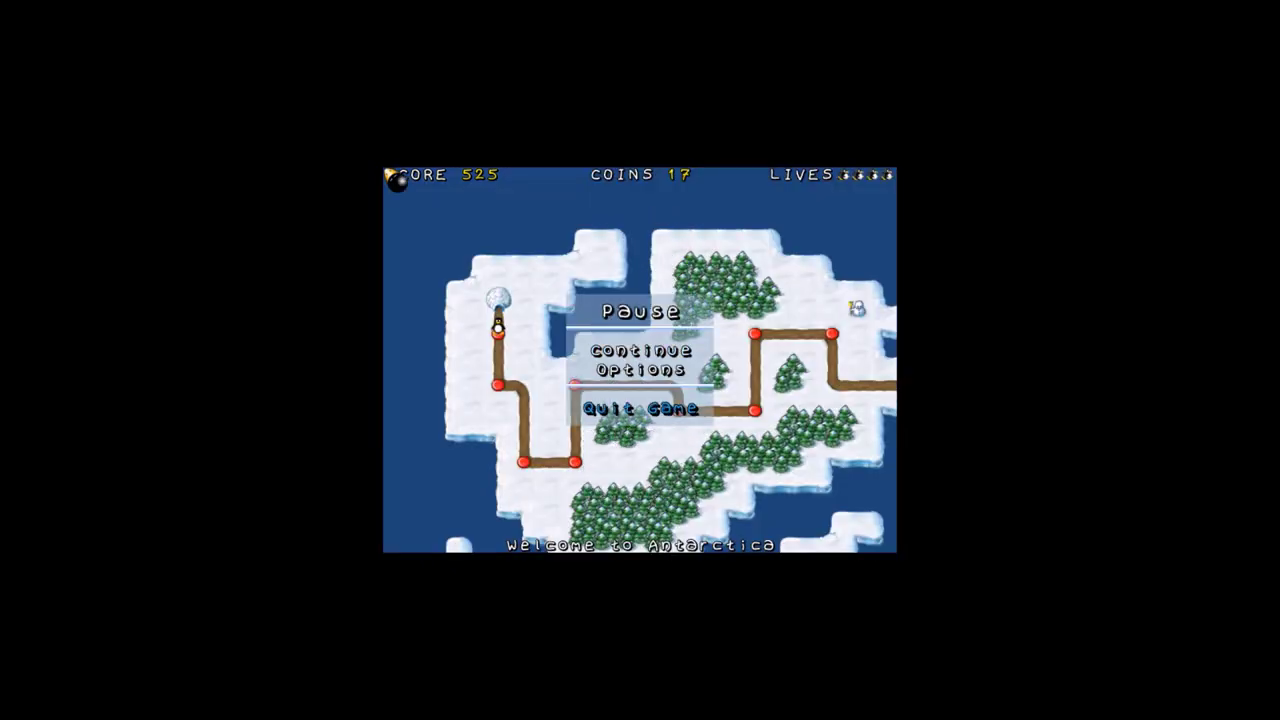
key(Return)
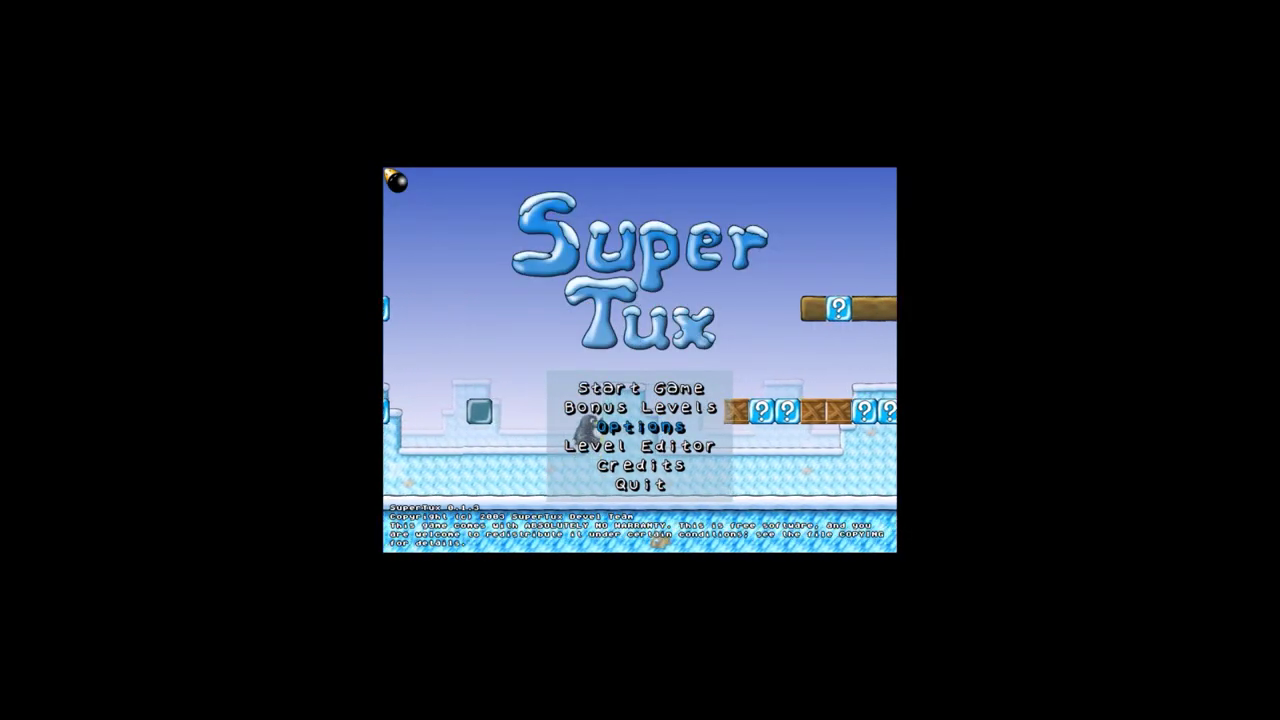
key(Return)
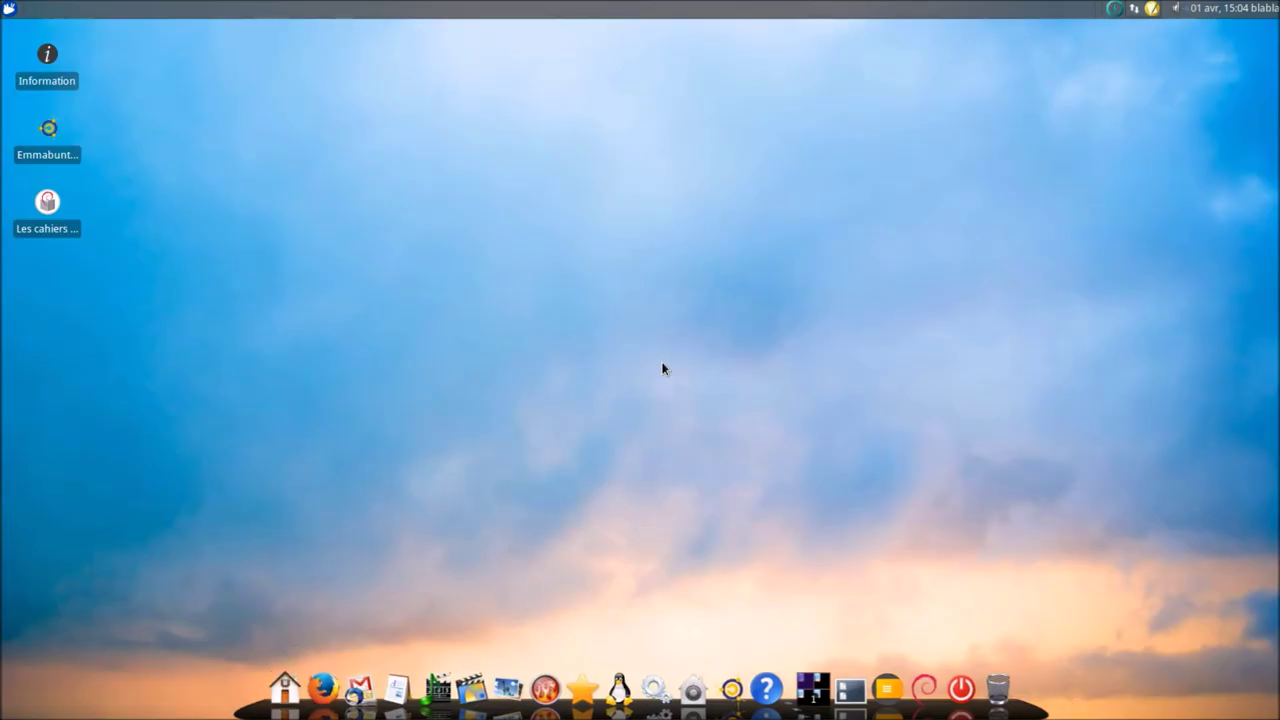
- Launch Tux Paint from the dock's game stacks and quit Tux of Math Command from its French main menu
click(583, 690)
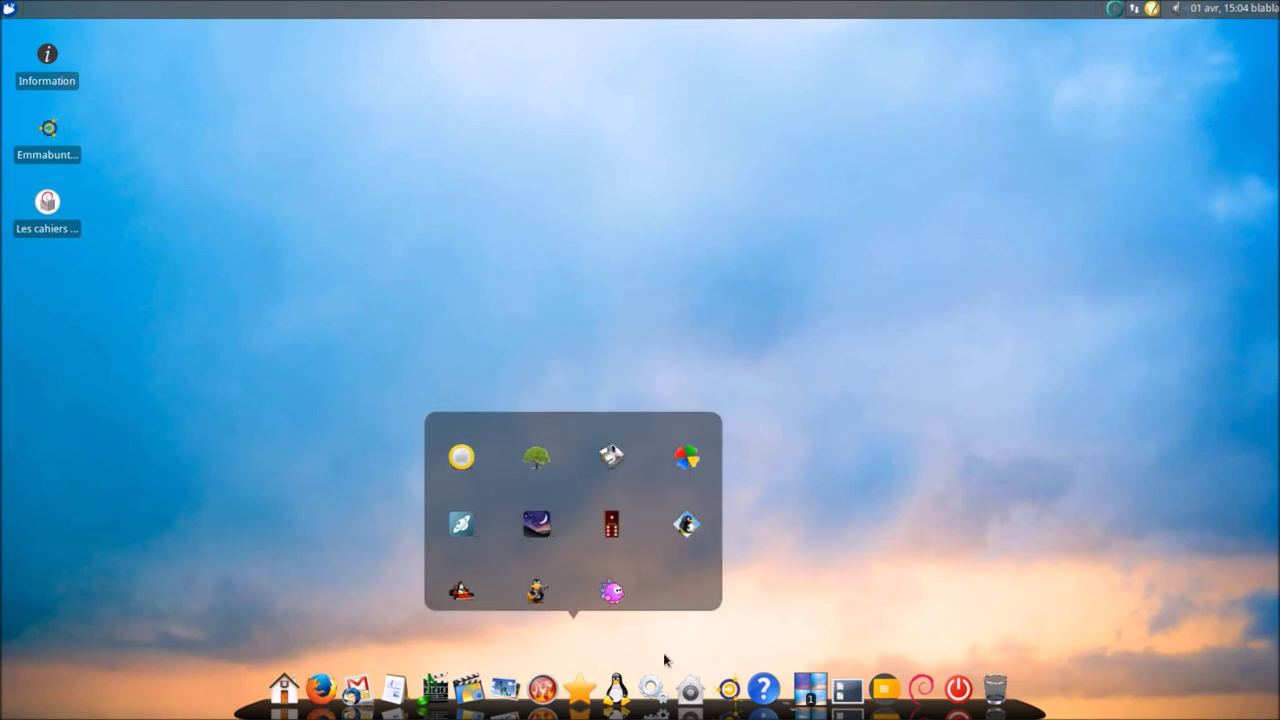
mouse_move(613, 683)
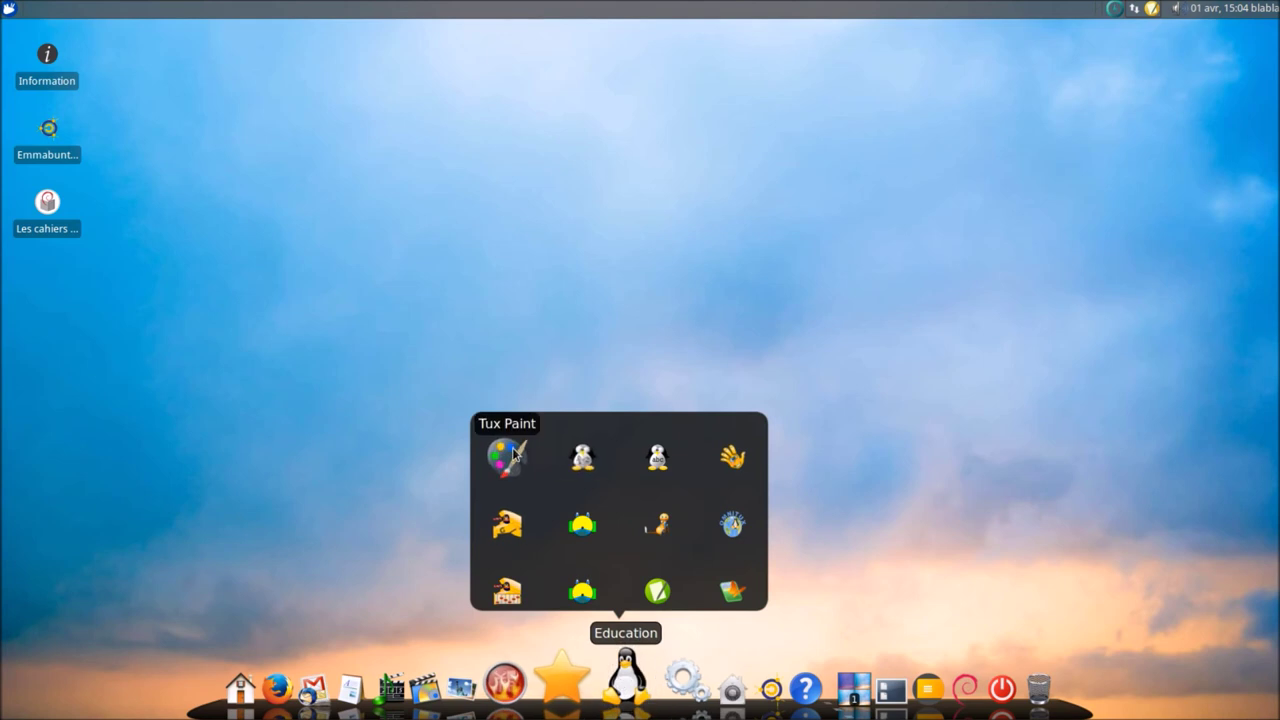
click(512, 456)
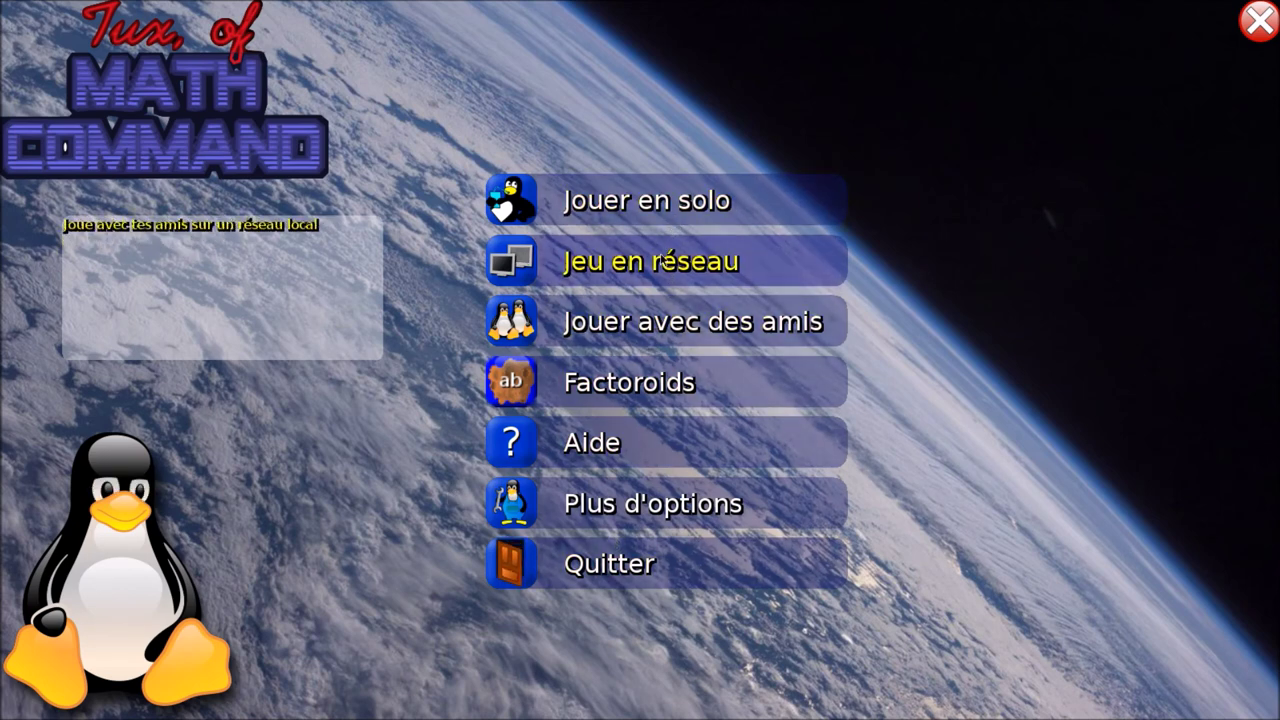
click(600, 566)
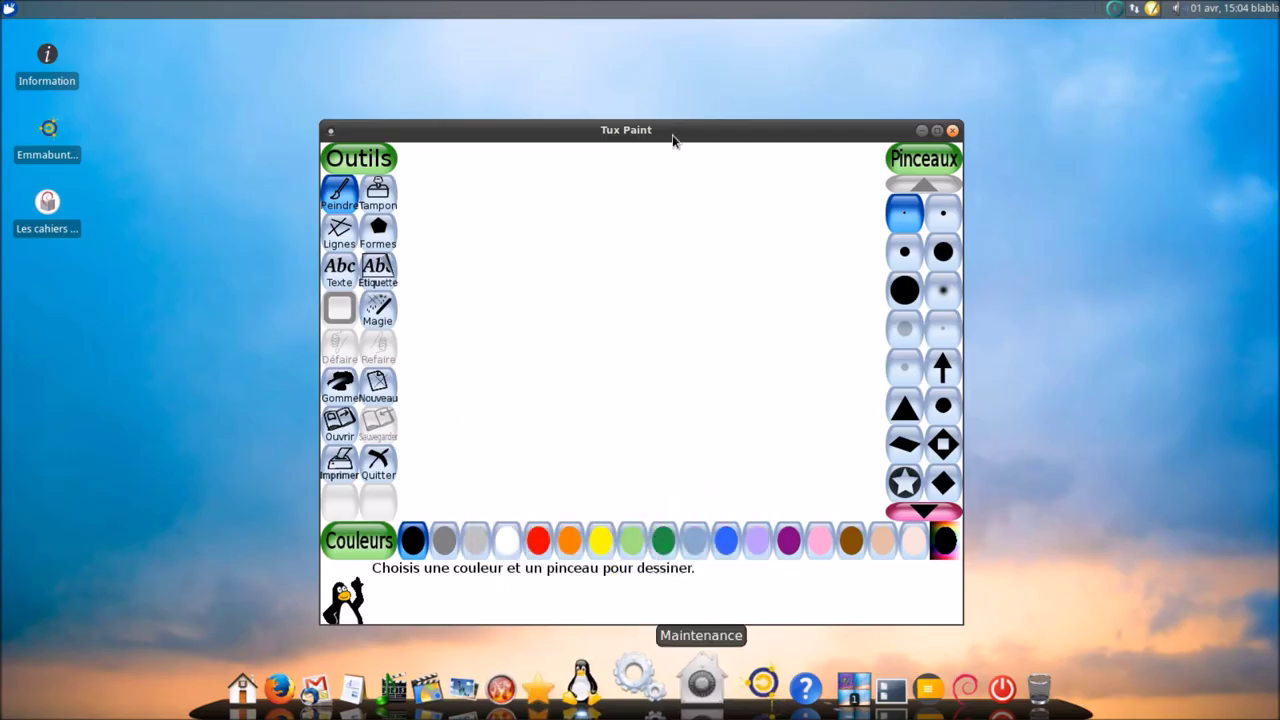
- Paint a black and yellow scribble, save it while quitting Tux Paint, then show the Utilitaires dock stack
mouse_move(512, 197)
mouse_down()
mouse_move(666, 289)
mouse_move(625, 255)
mouse_move(650, 300)
mouse_move(440, 400)
mouse_move(566, 143)
mouse_move(678, 322)
mouse_move(563, 366)
mouse_move(676, 268)
mouse_up()
click(535, 503)
click(893, 93)
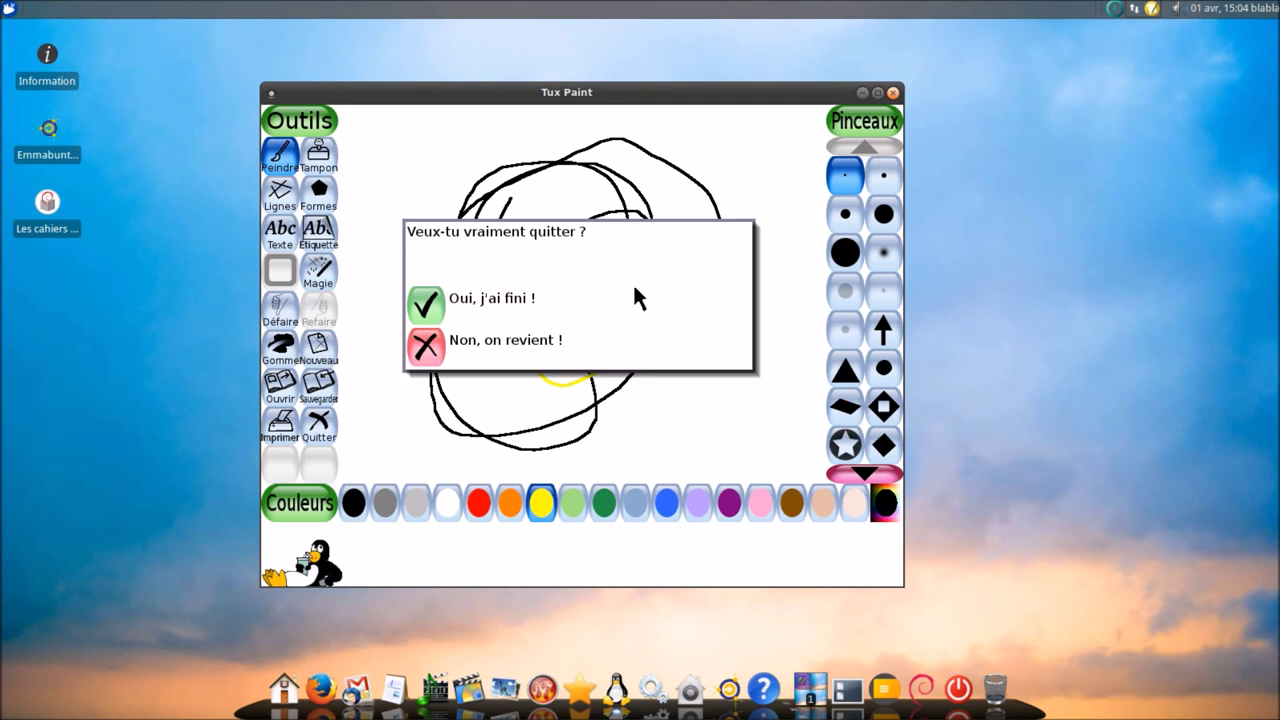
click(427, 306)
click(425, 310)
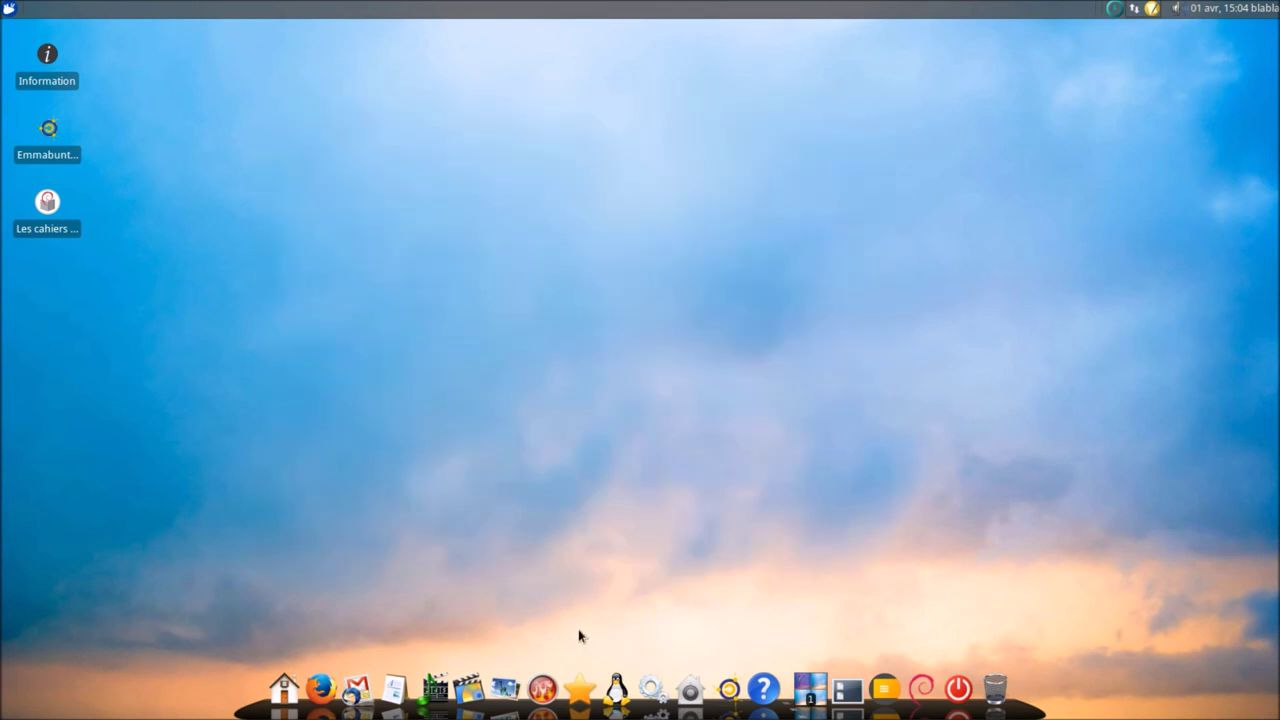
click(616, 682)
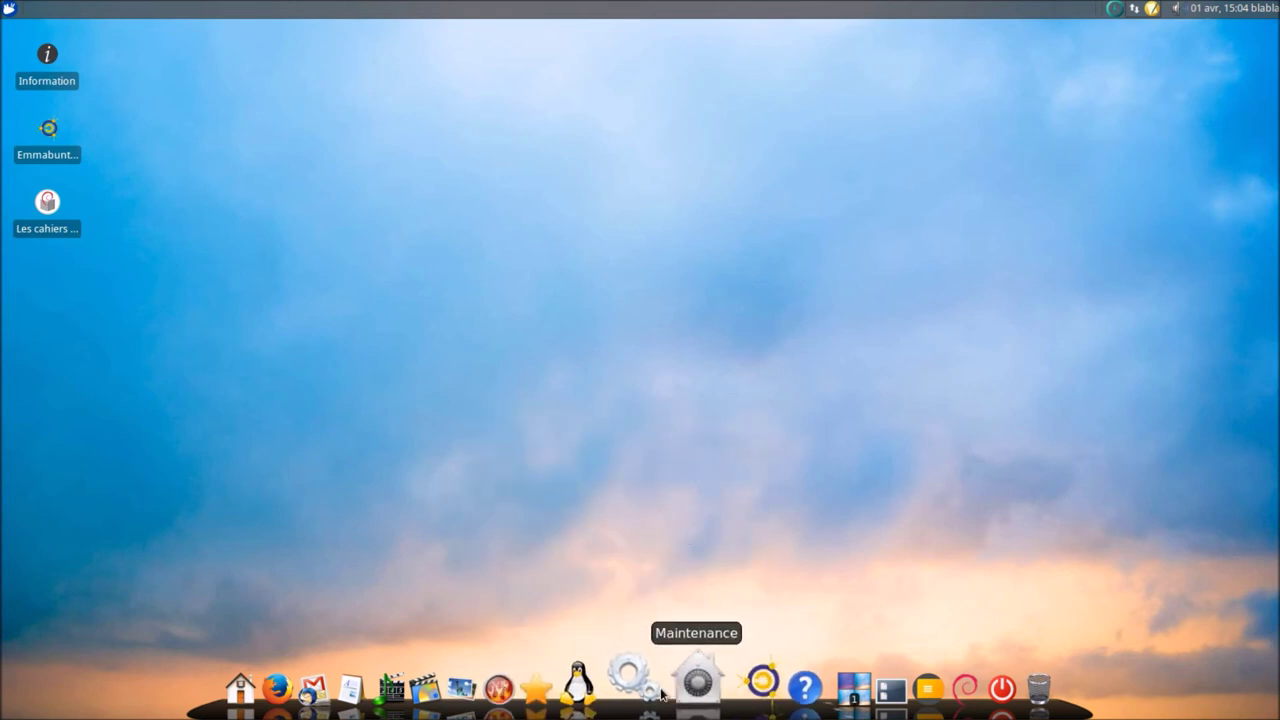
mouse_move(657, 682)
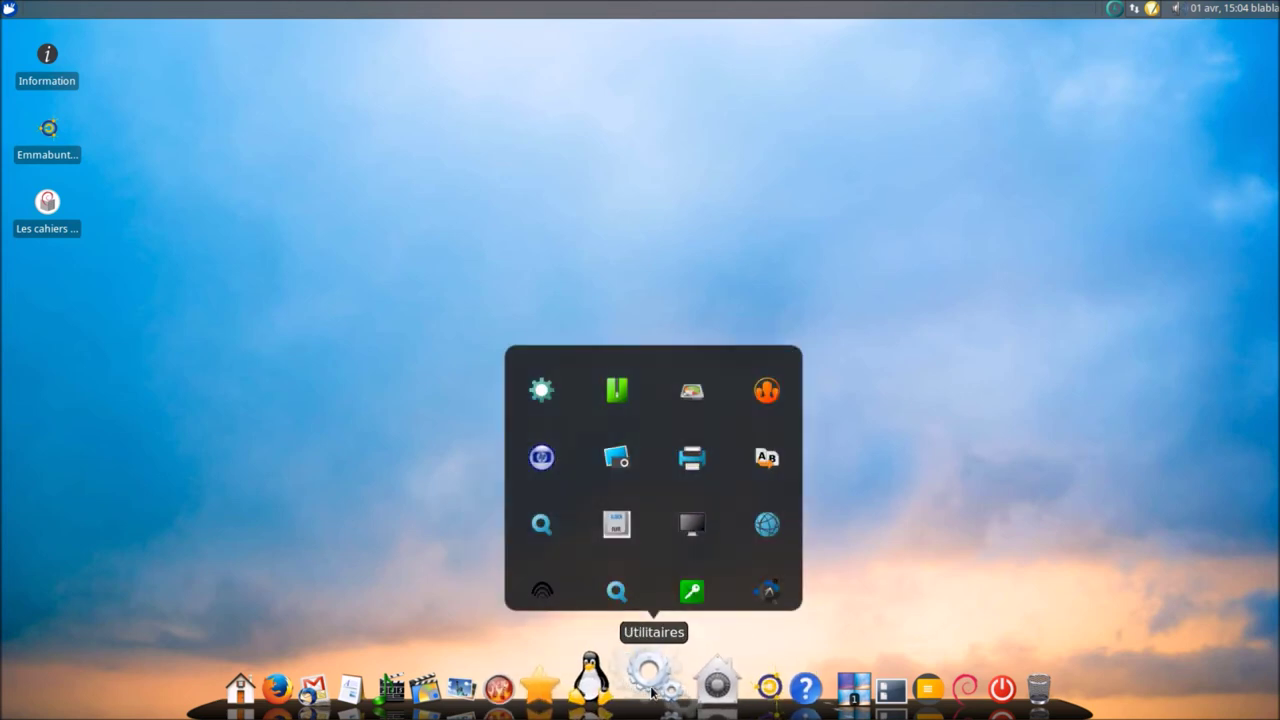
- Open the Xfce Settings Manager and look through the Apparence settings
click(552, 408)
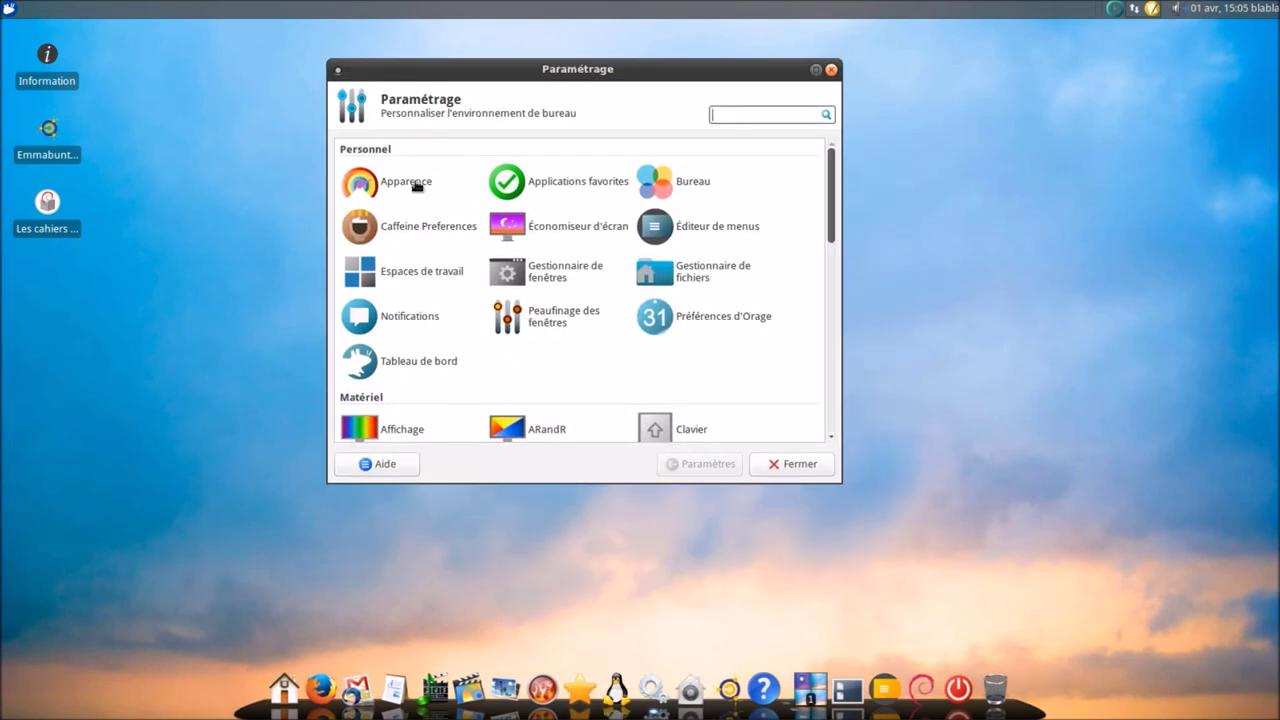
drag(495, 82, 600, 118)
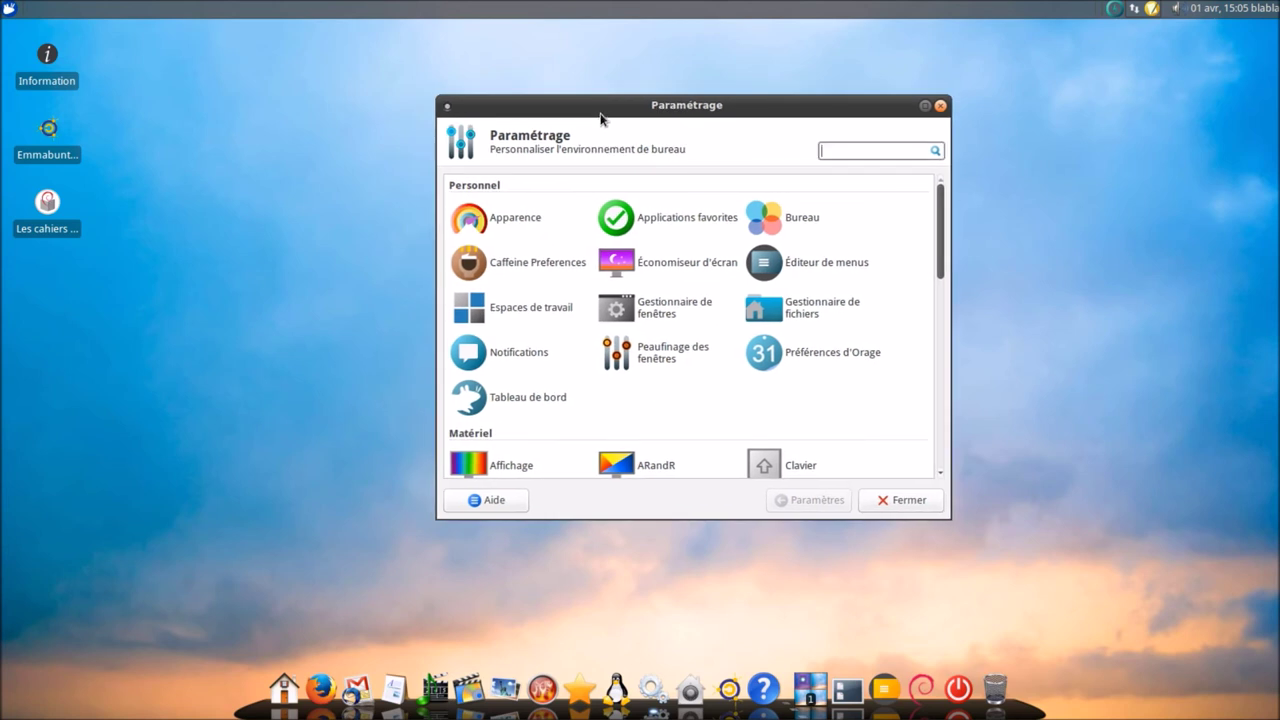
click(527, 216)
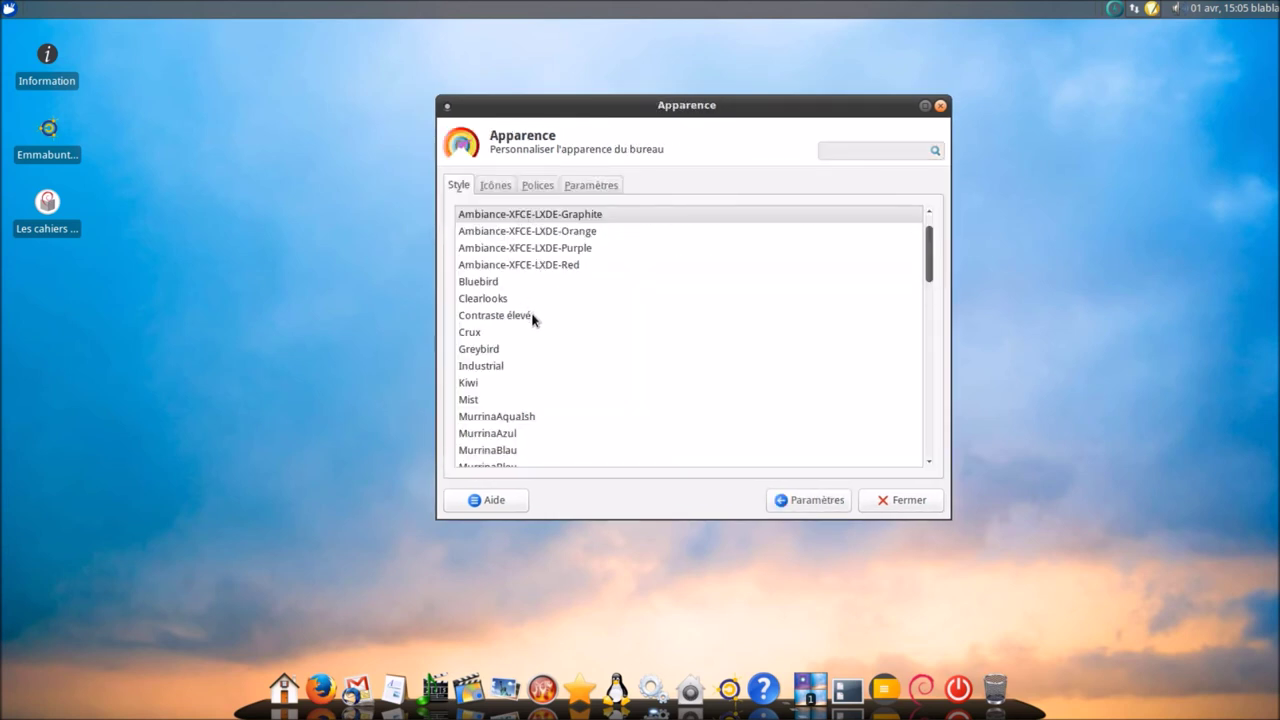
scroll(533, 318, down, 15)
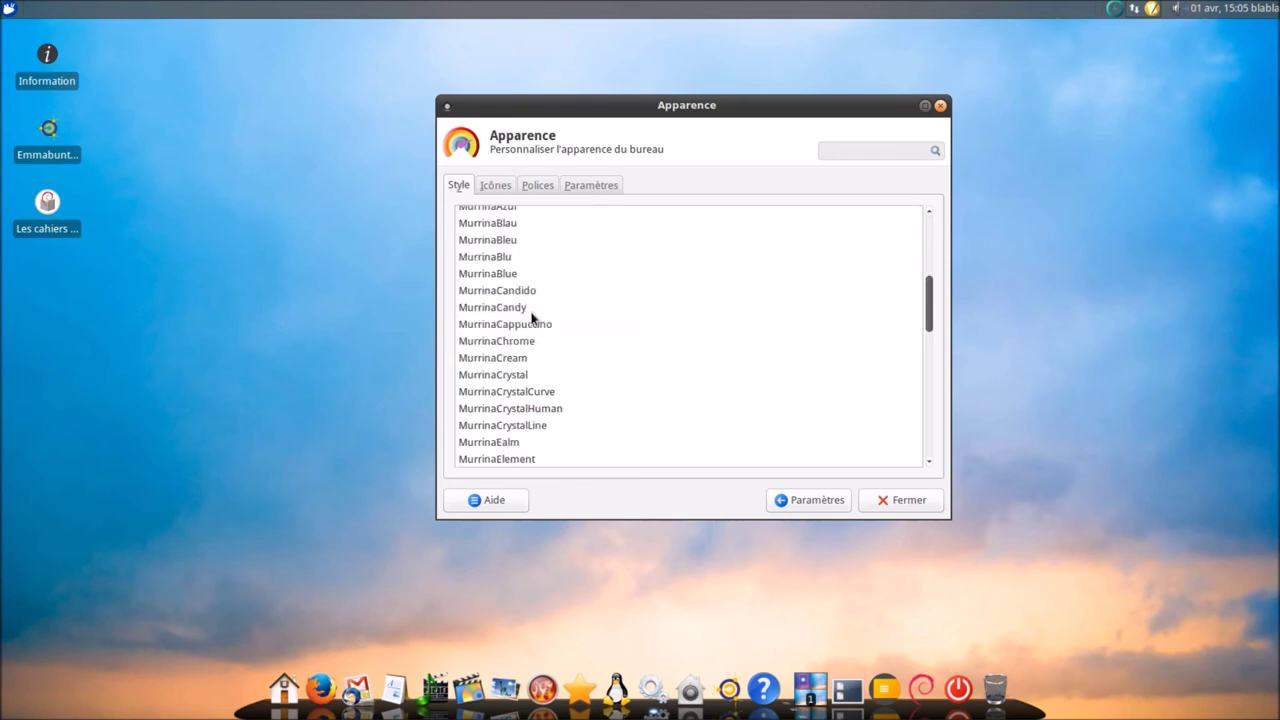
scroll(533, 319, down, 1)
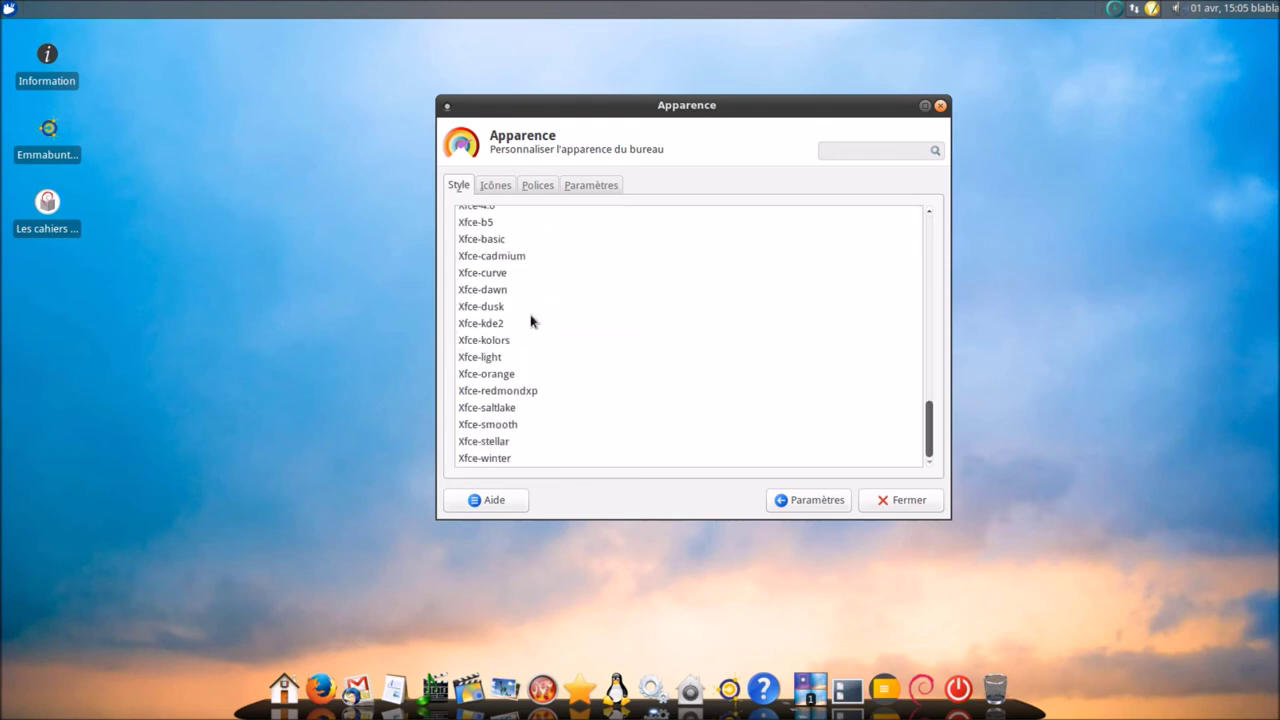
scroll(531, 320, up, 4)
key(alt+p)
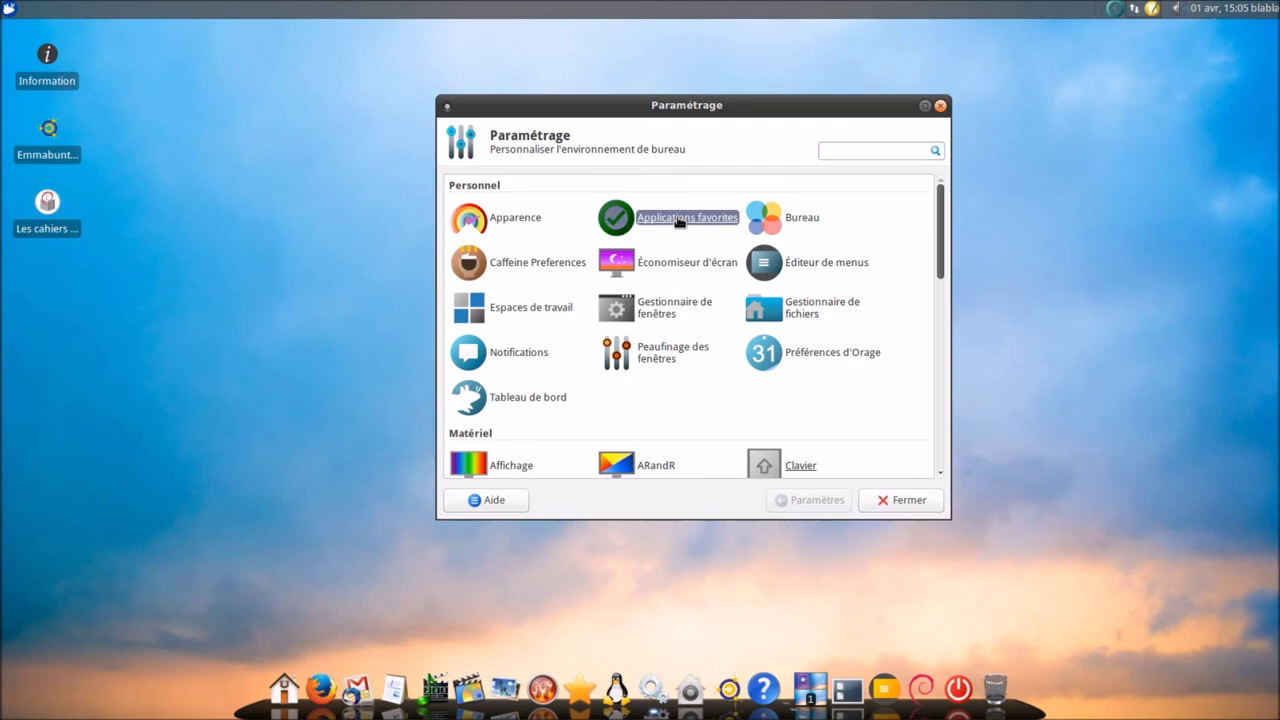
- View the Applications favorites and Bureau settings, returning to the overview each time
click(679, 219)
click(867, 503)
click(800, 220)
click(894, 500)
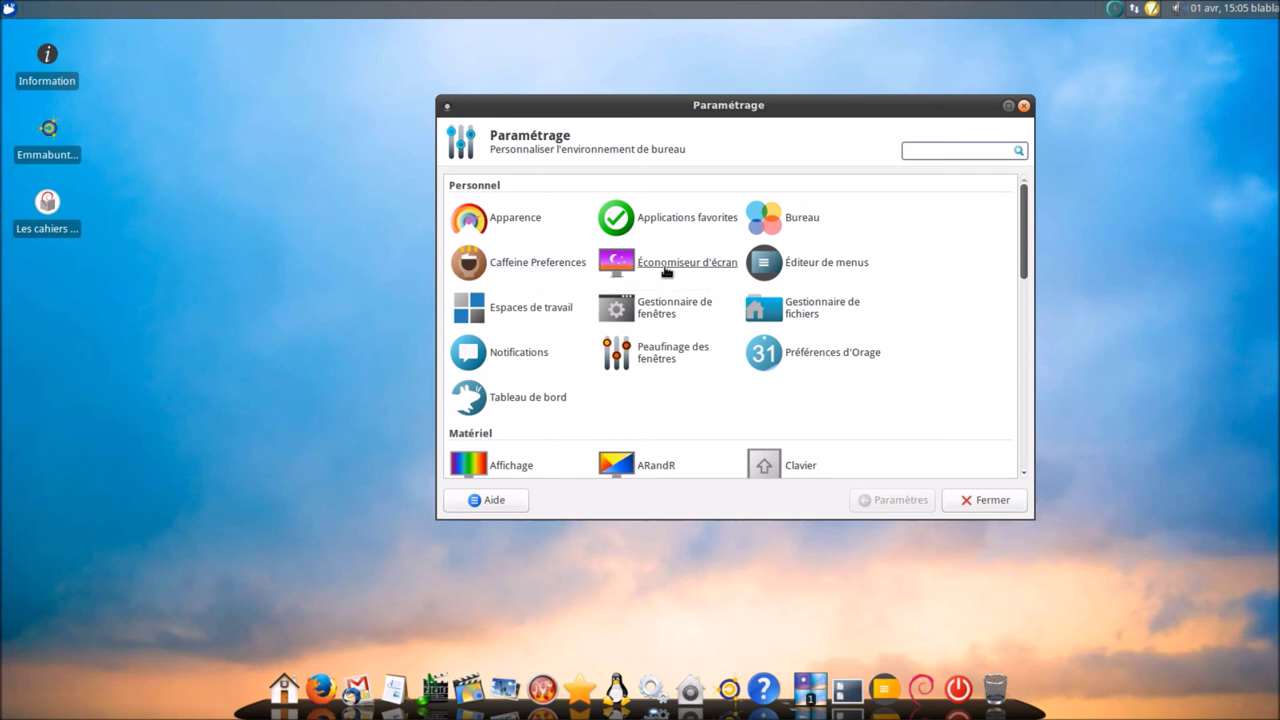
- Open XScreenSaver preferences and preview the GLSlideshow screensaver full screen
click(666, 268)
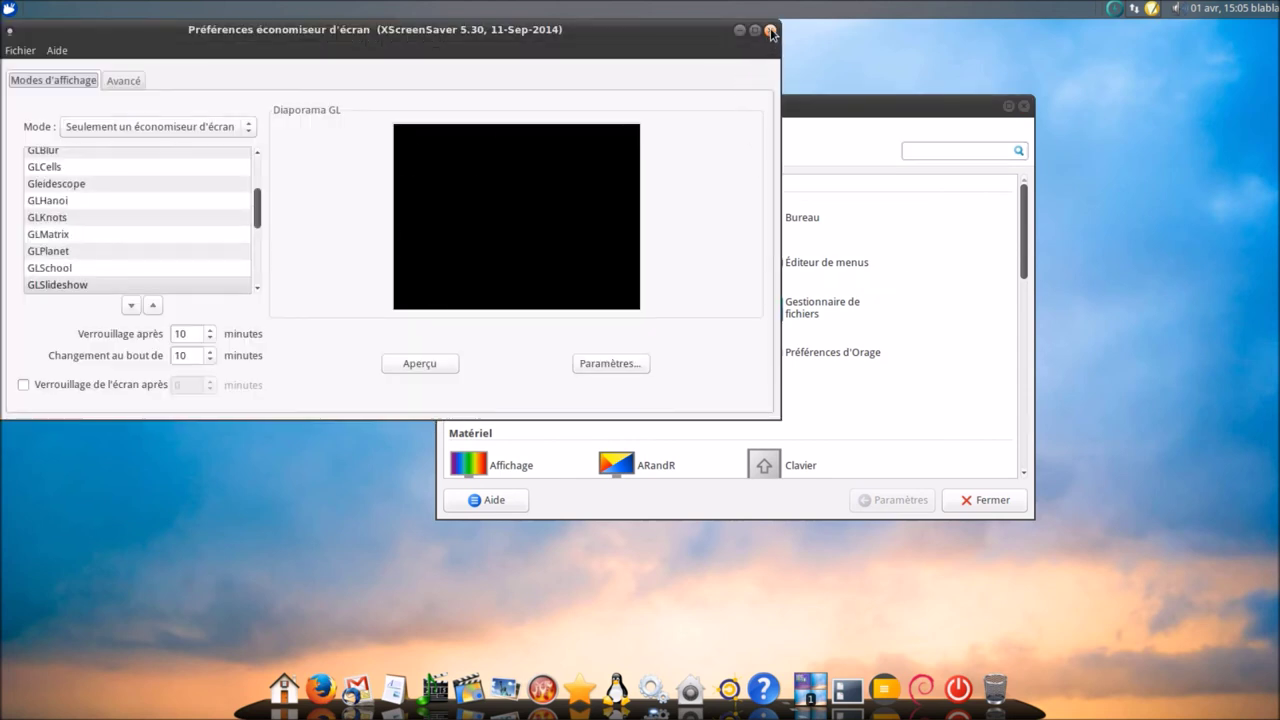
click(769, 31)
click(688, 268)
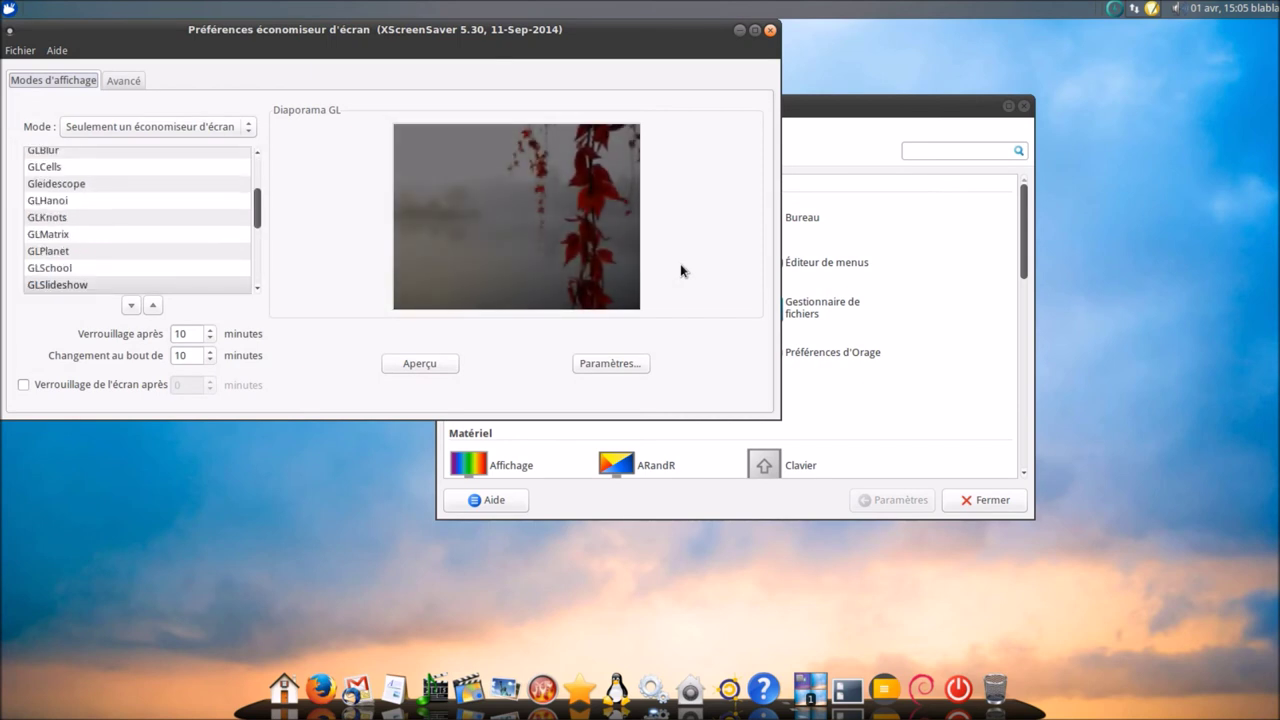
click(452, 364)
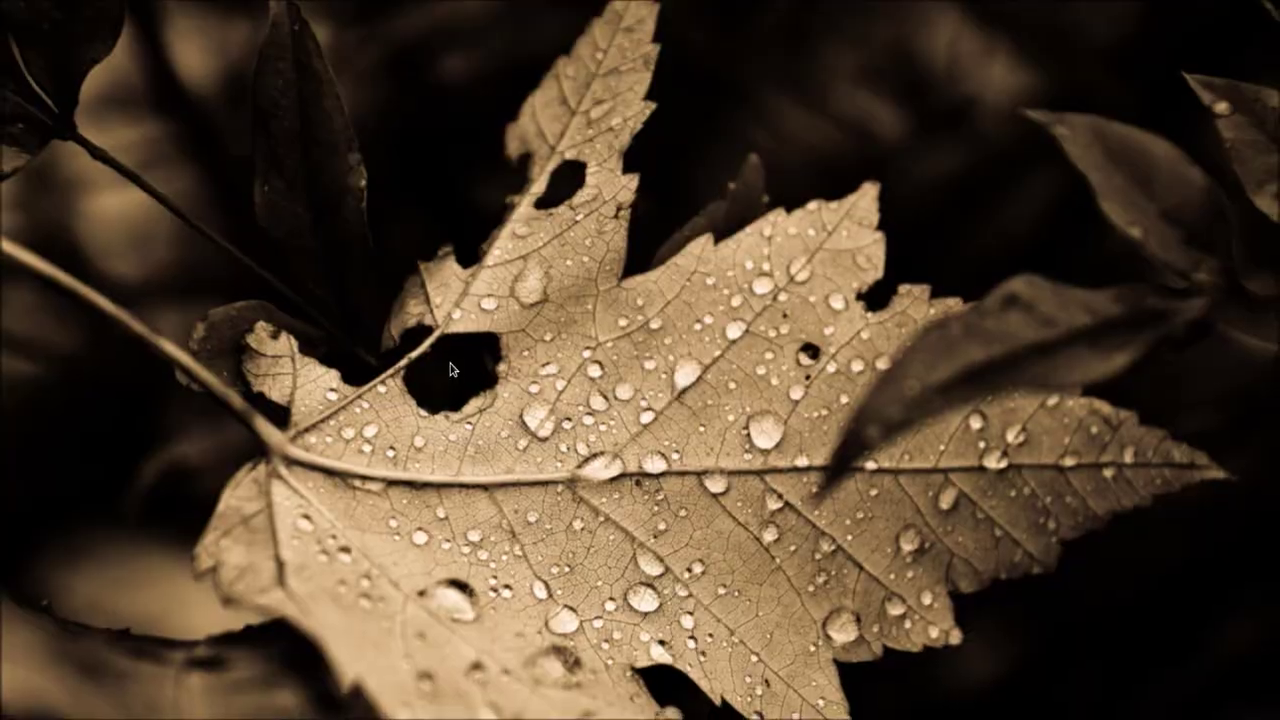
click(449, 369)
- Choose and preview the GLMatrix screensaver, then close the screensaver preferences
scroll(258, 216, up, 8)
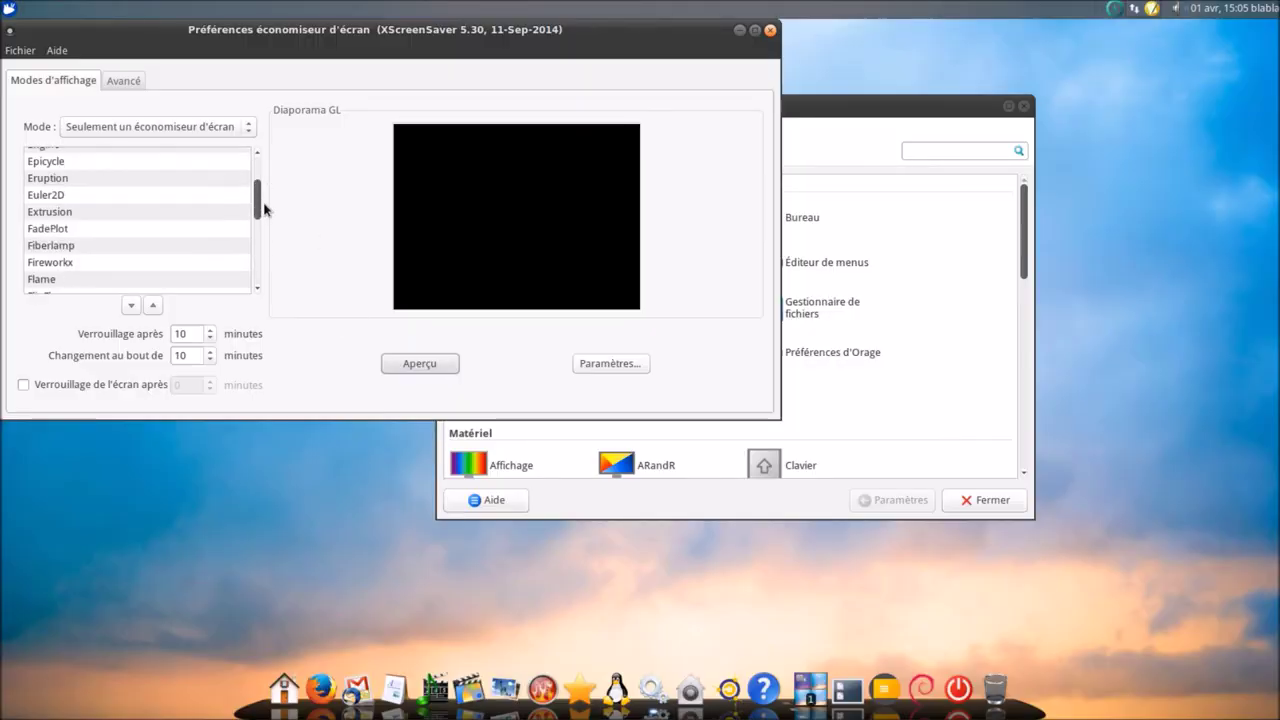
scroll(262, 216, down, 5)
scroll(265, 217, down, 3)
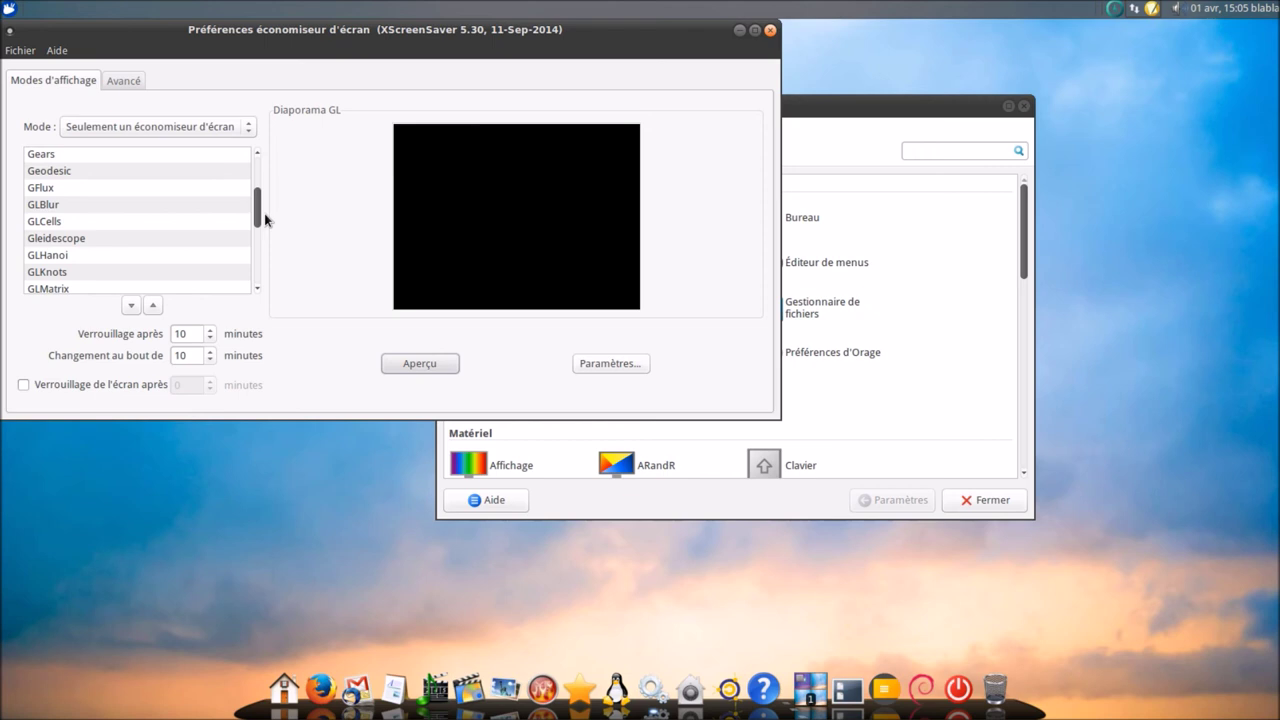
scroll(180, 209, down, 1)
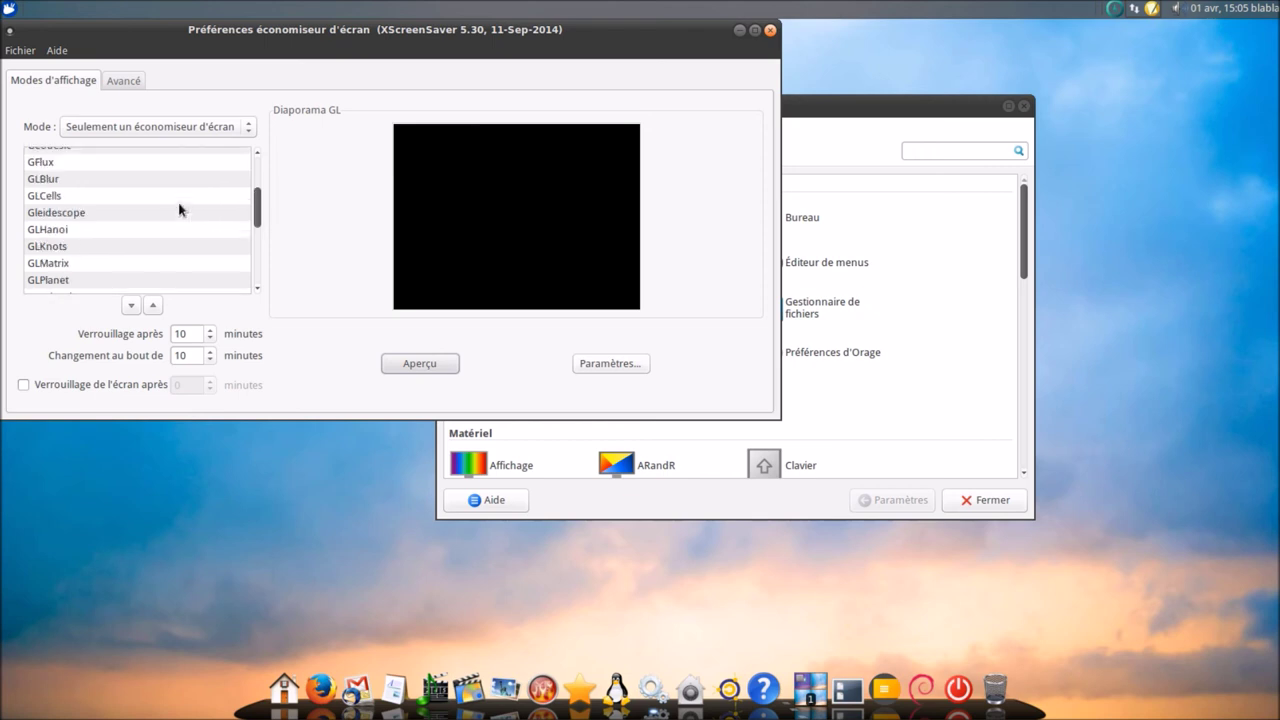
click(65, 263)
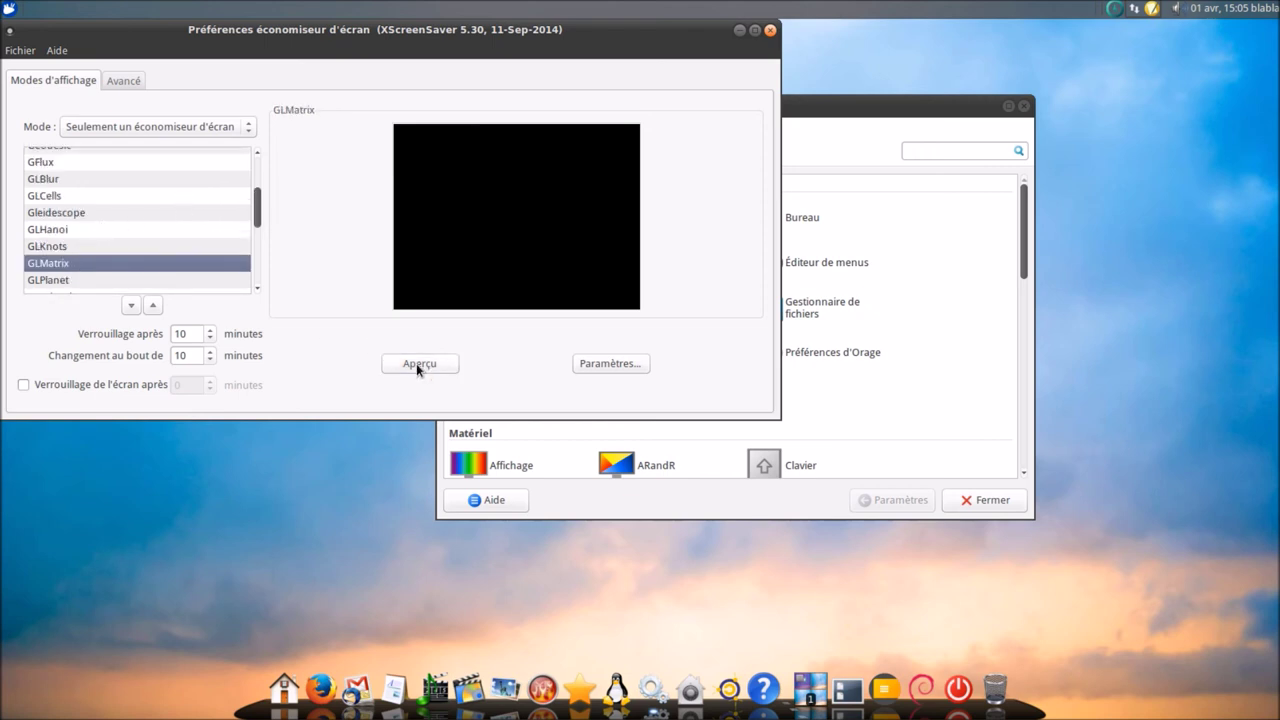
click(419, 366)
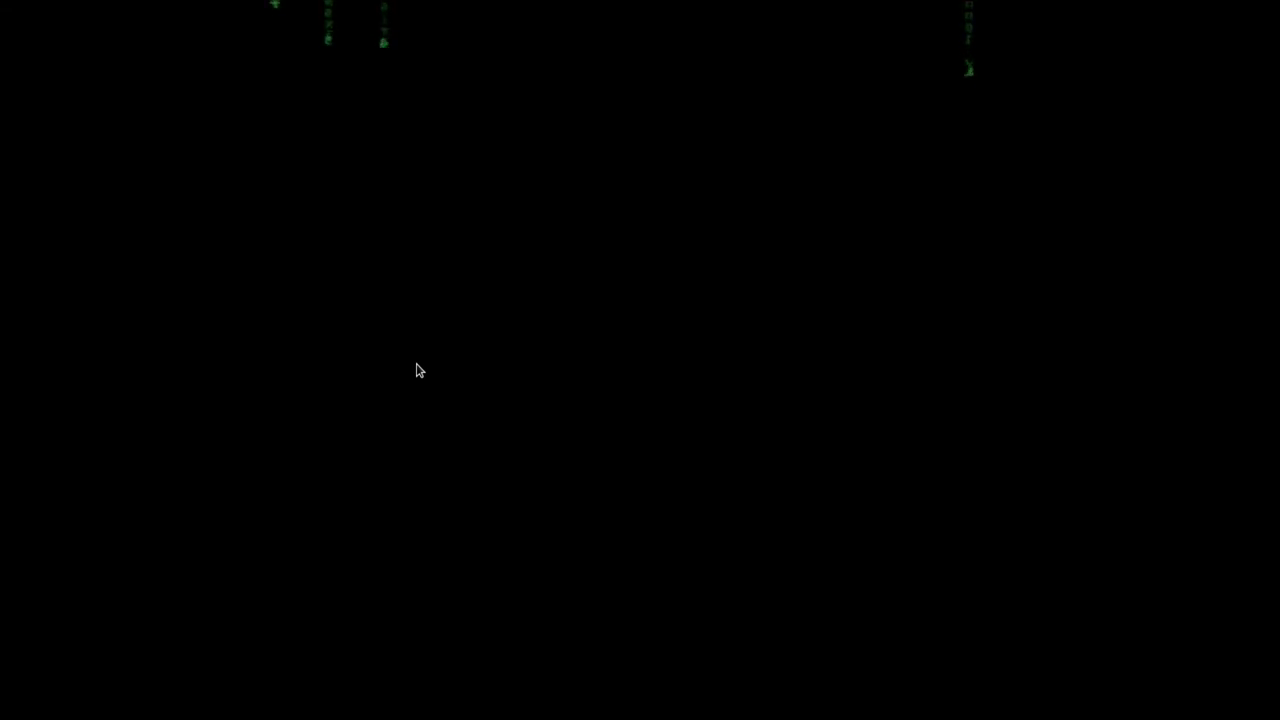
click(419, 368)
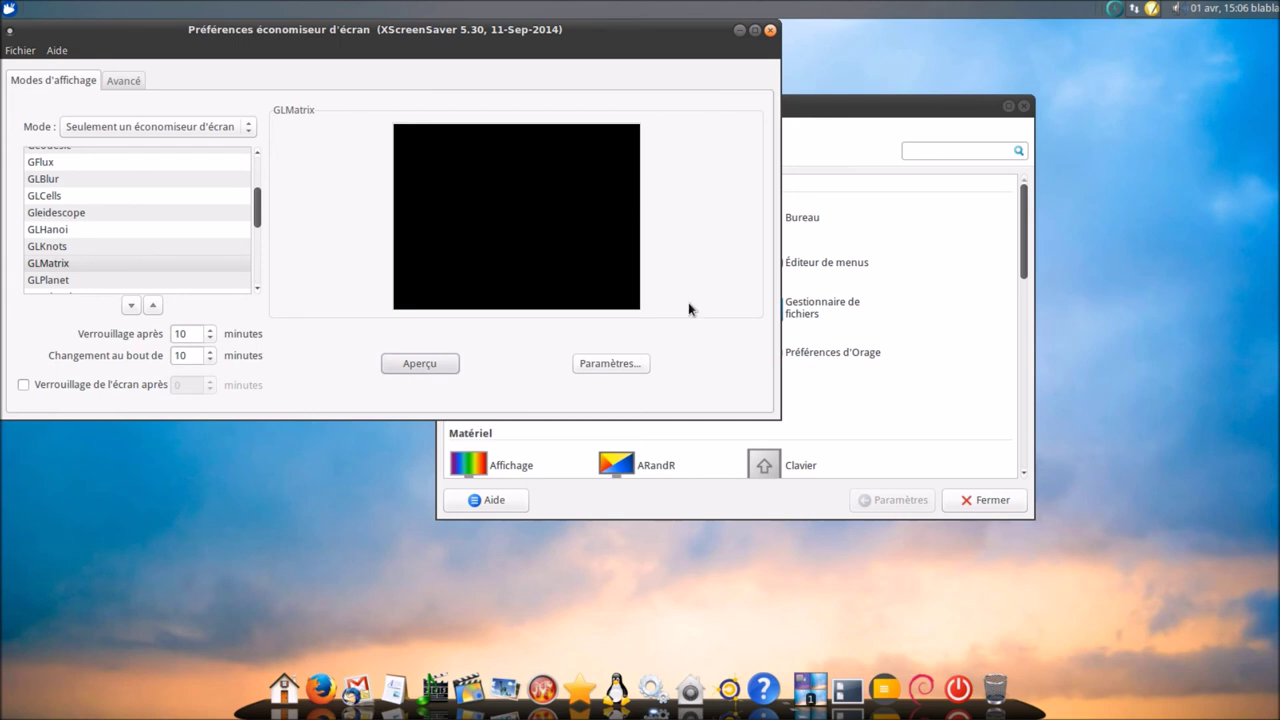
click(769, 31)
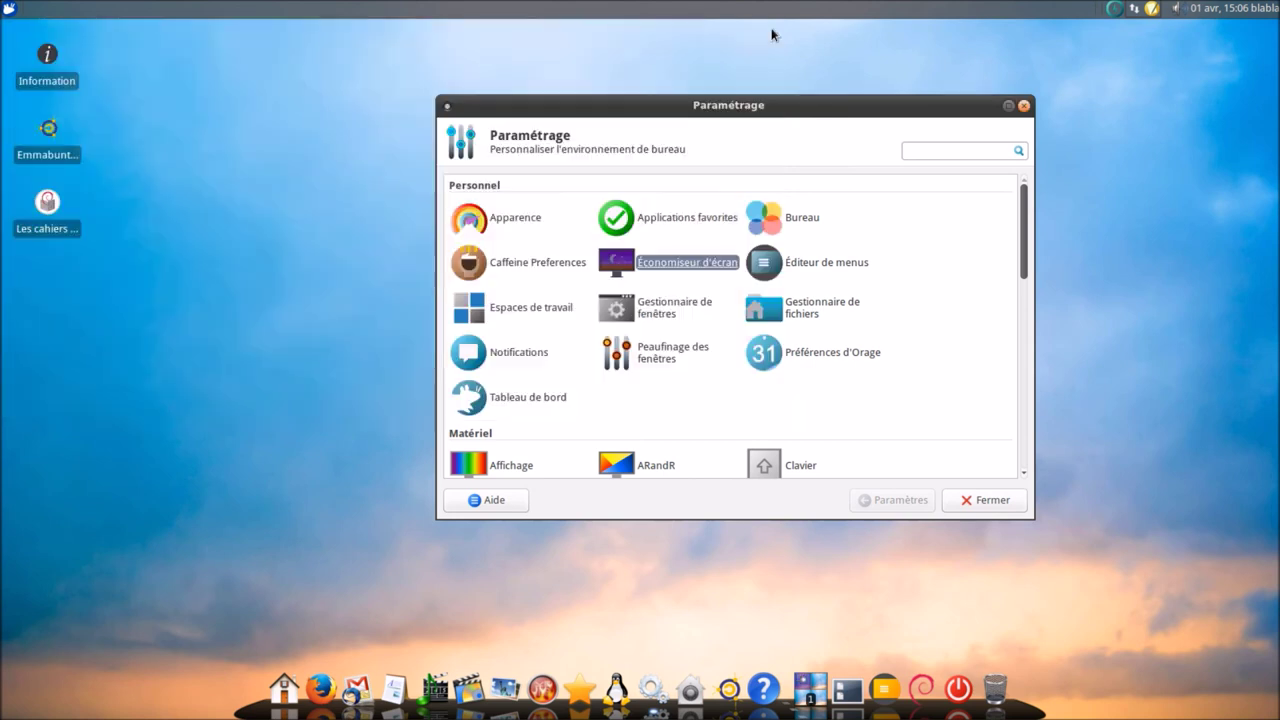
- Open and close the menu editor and the Espaces de travail settings
click(812, 268)
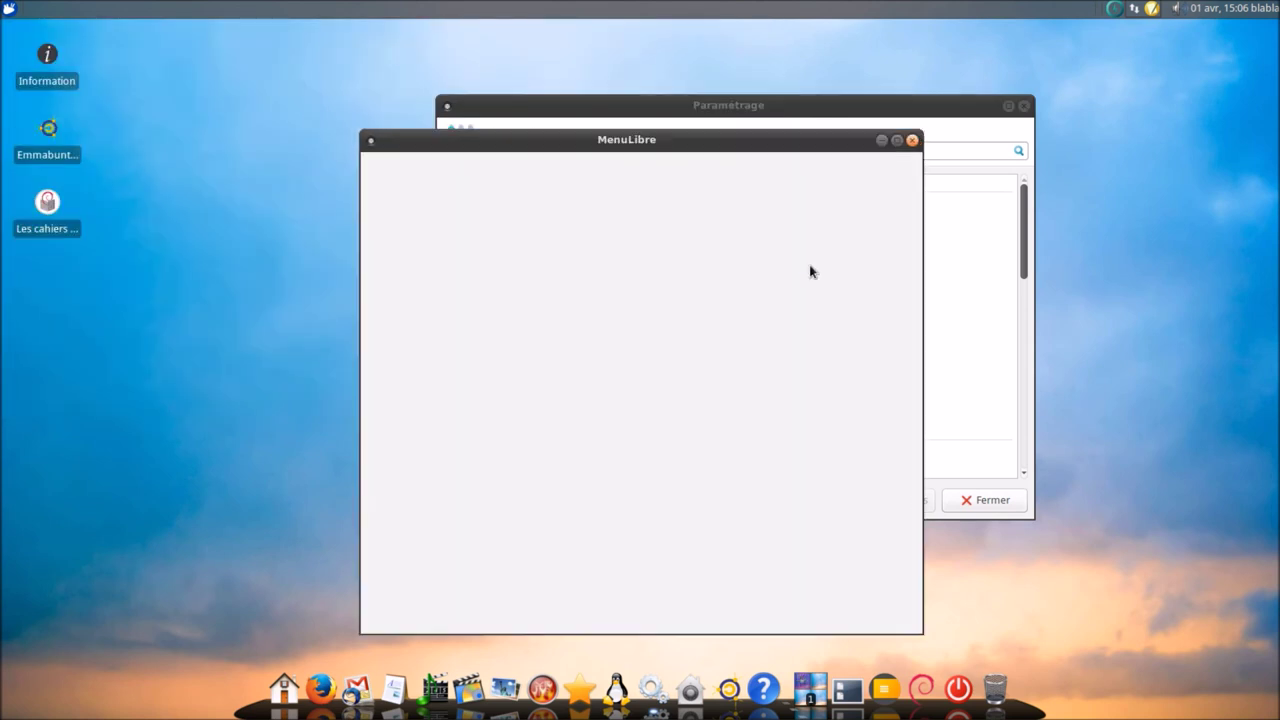
click(911, 141)
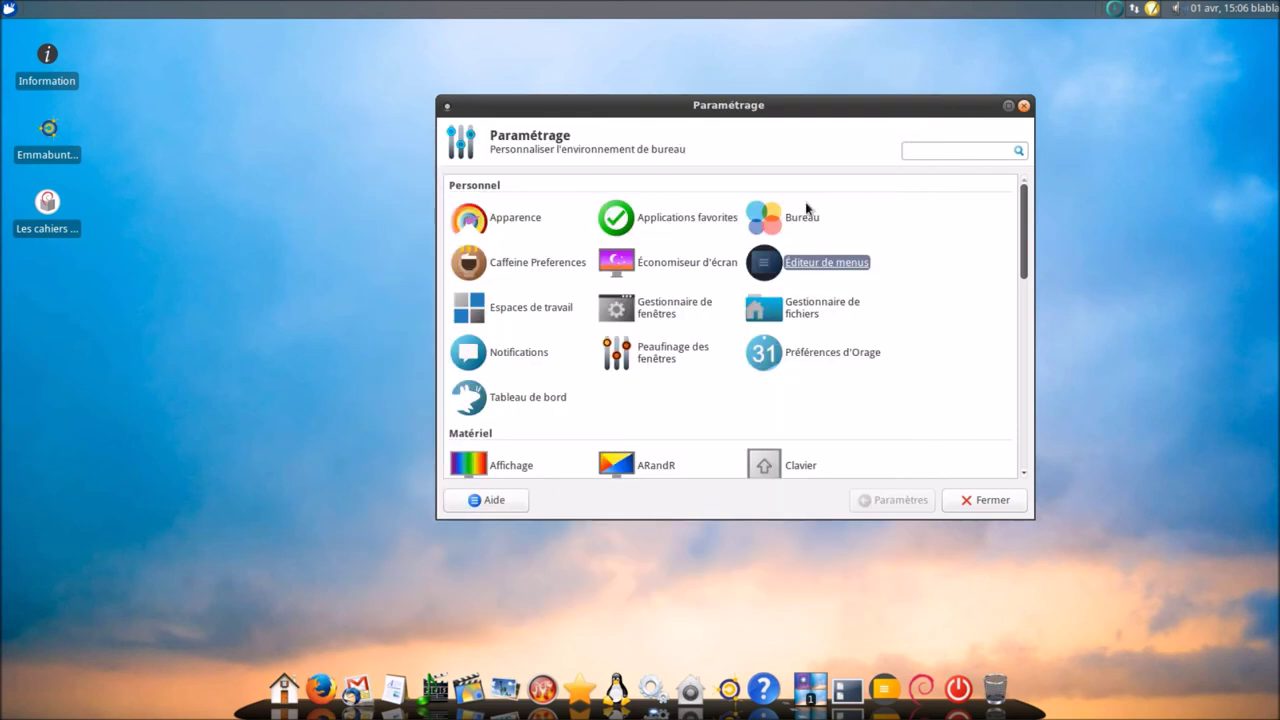
click(560, 312)
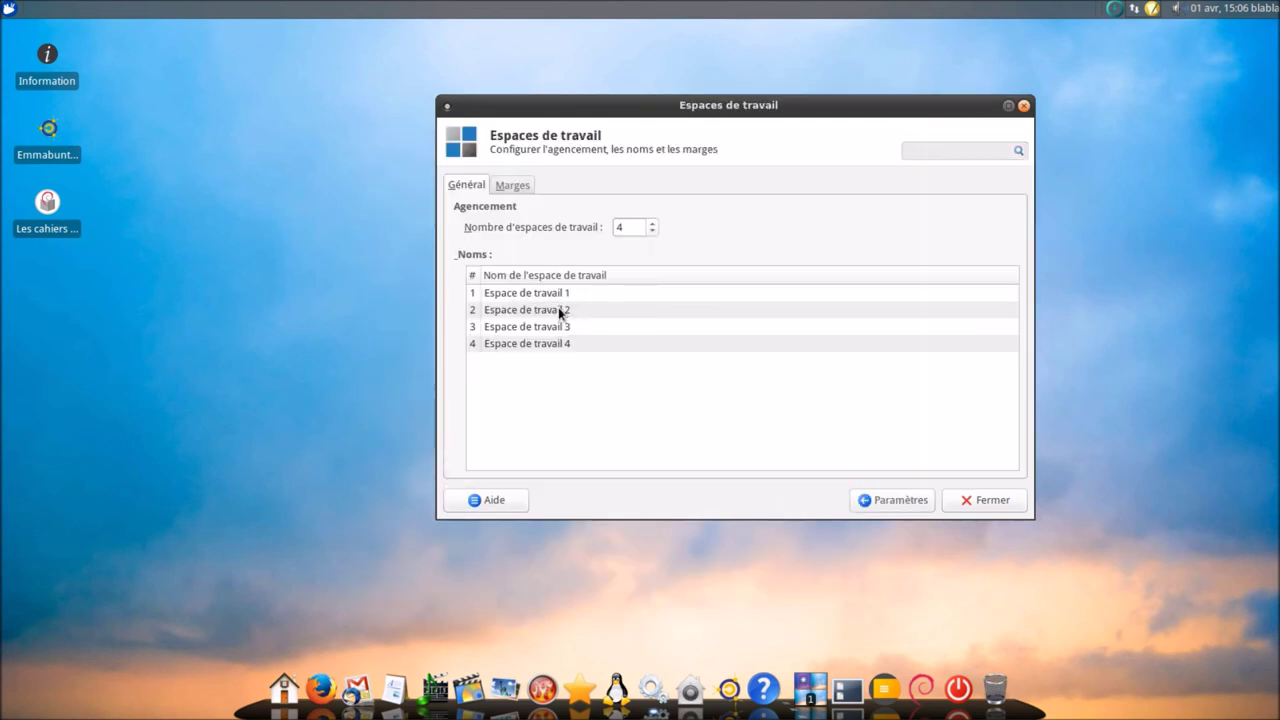
click(976, 507)
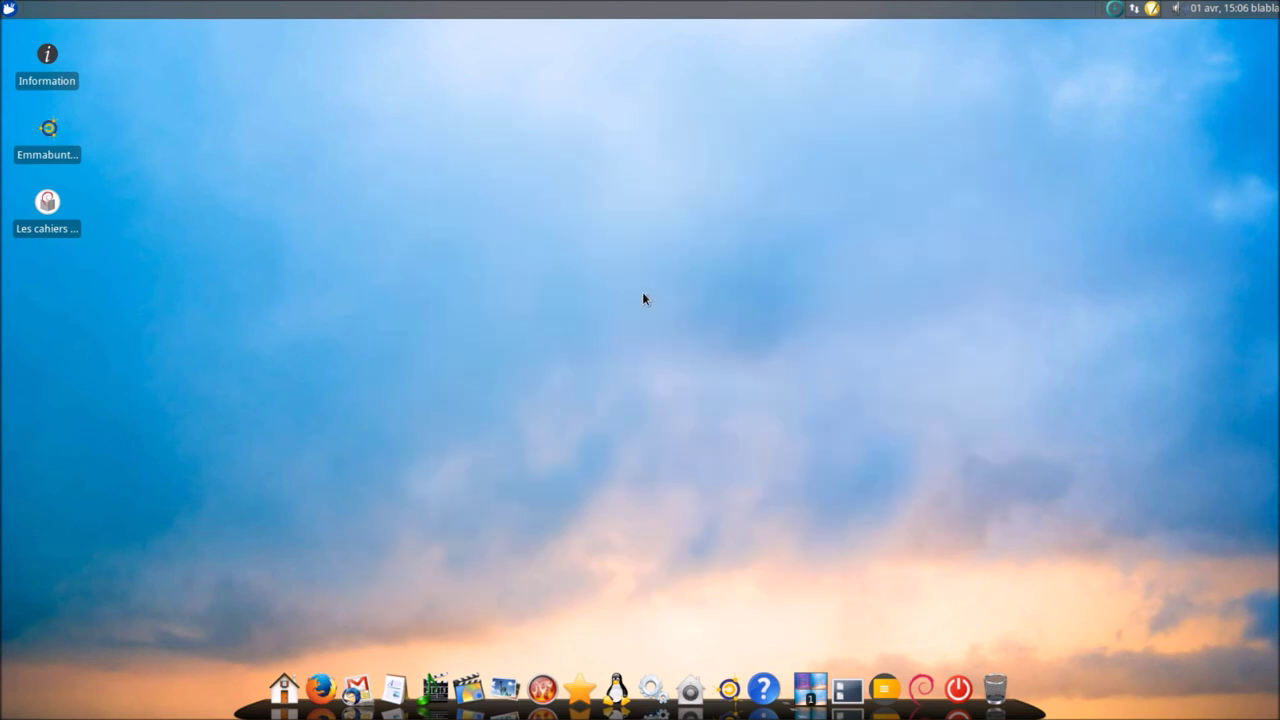
- Reopen the Settings Manager and open Notifications, keeping the position at Supérieur droit
click(12, 12)
click(256, 412)
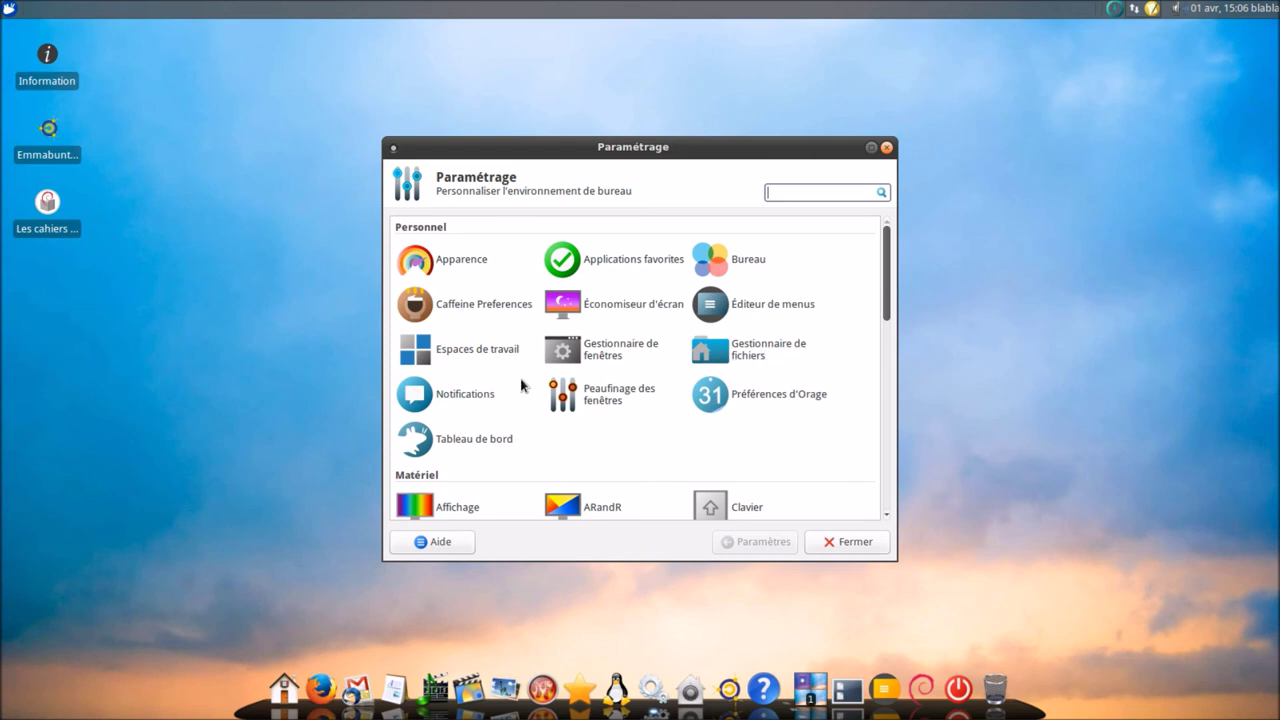
click(484, 398)
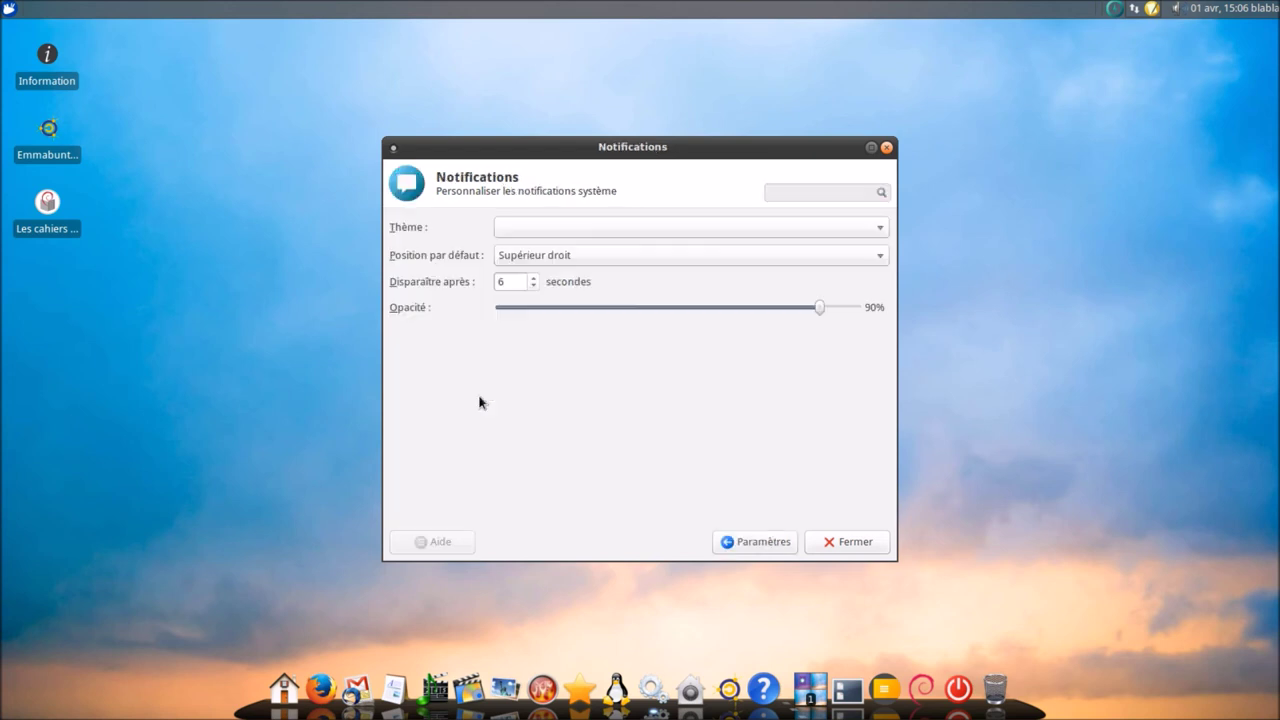
click(679, 257)
click(665, 252)
- Set the notification theme to Greybird after previewing ZOMG-PONIES!, then return to the overview
click(650, 228)
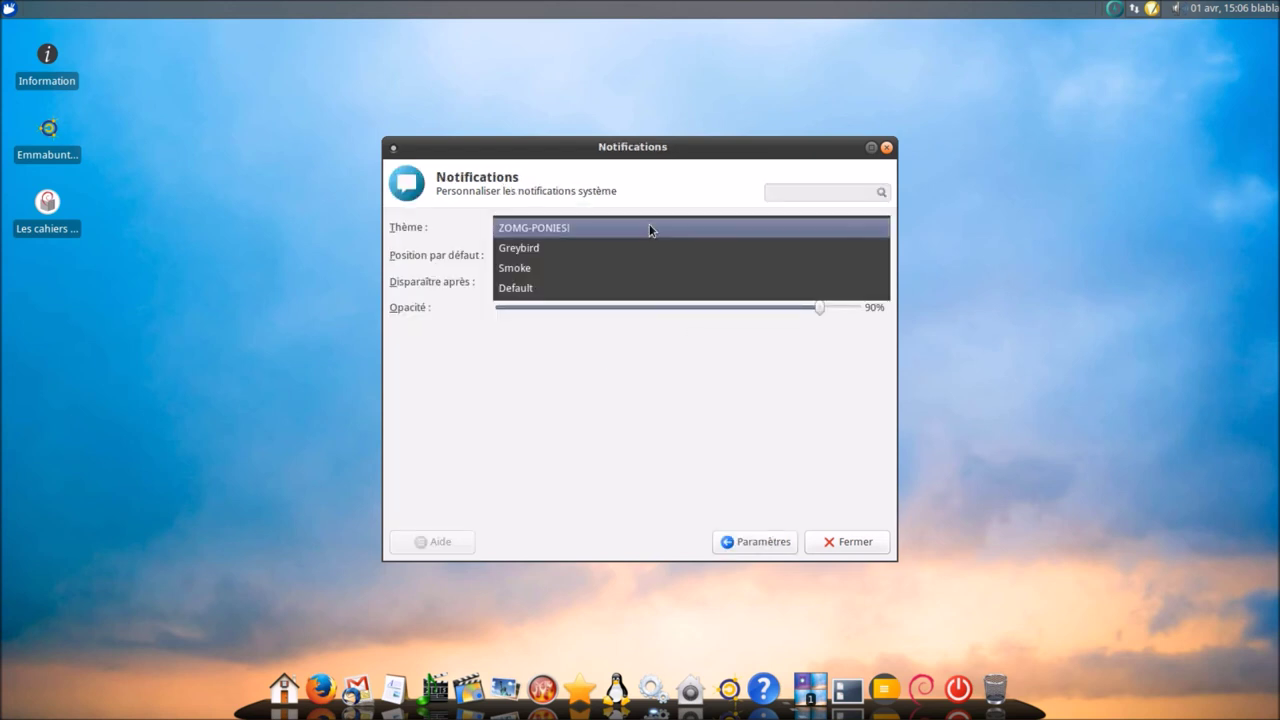
click(634, 233)
click(634, 230)
click(630, 249)
click(760, 541)
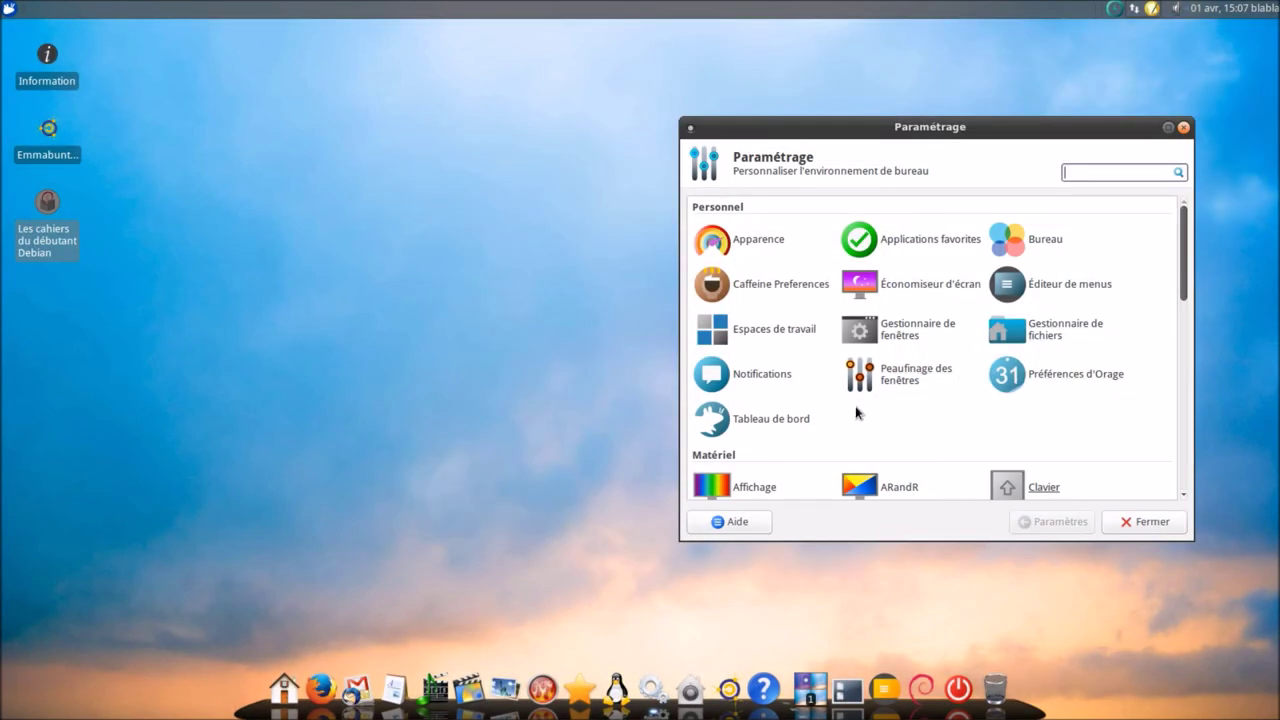
- Make panel 0 hide automatically in the Tableau de bord settings
click(801, 419)
drag(856, 133, 568, 104)
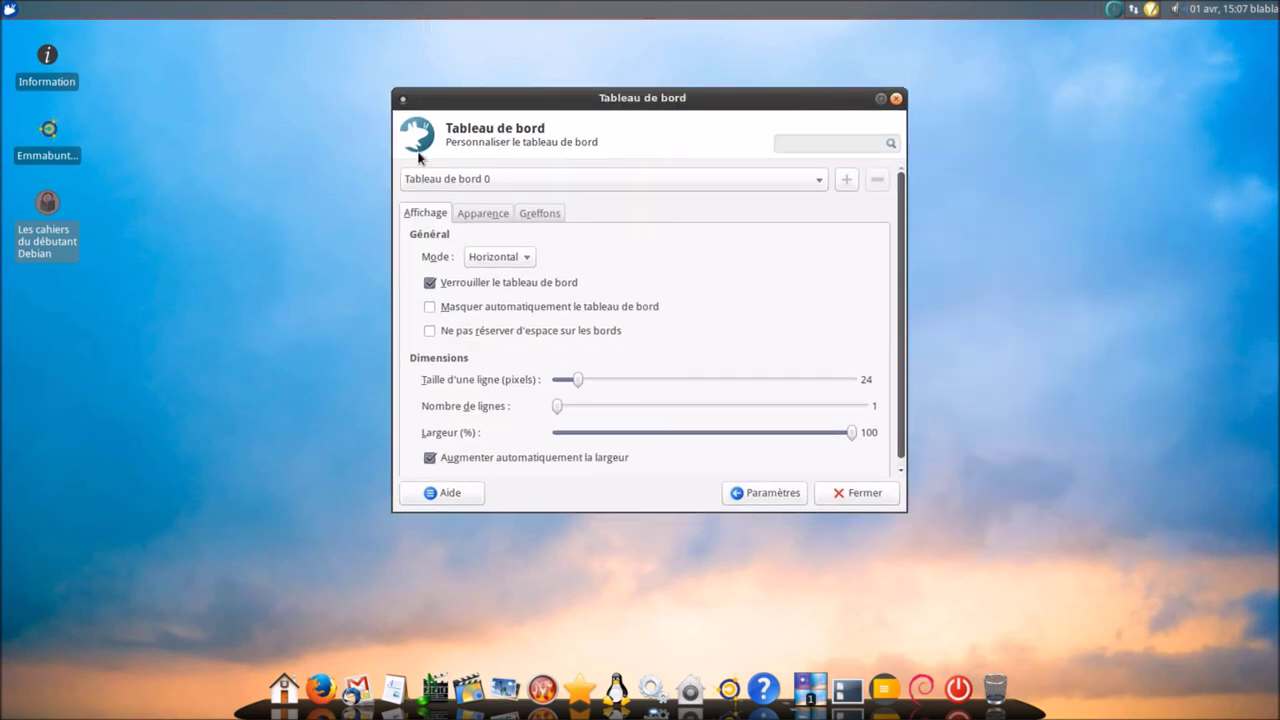
click(517, 316)
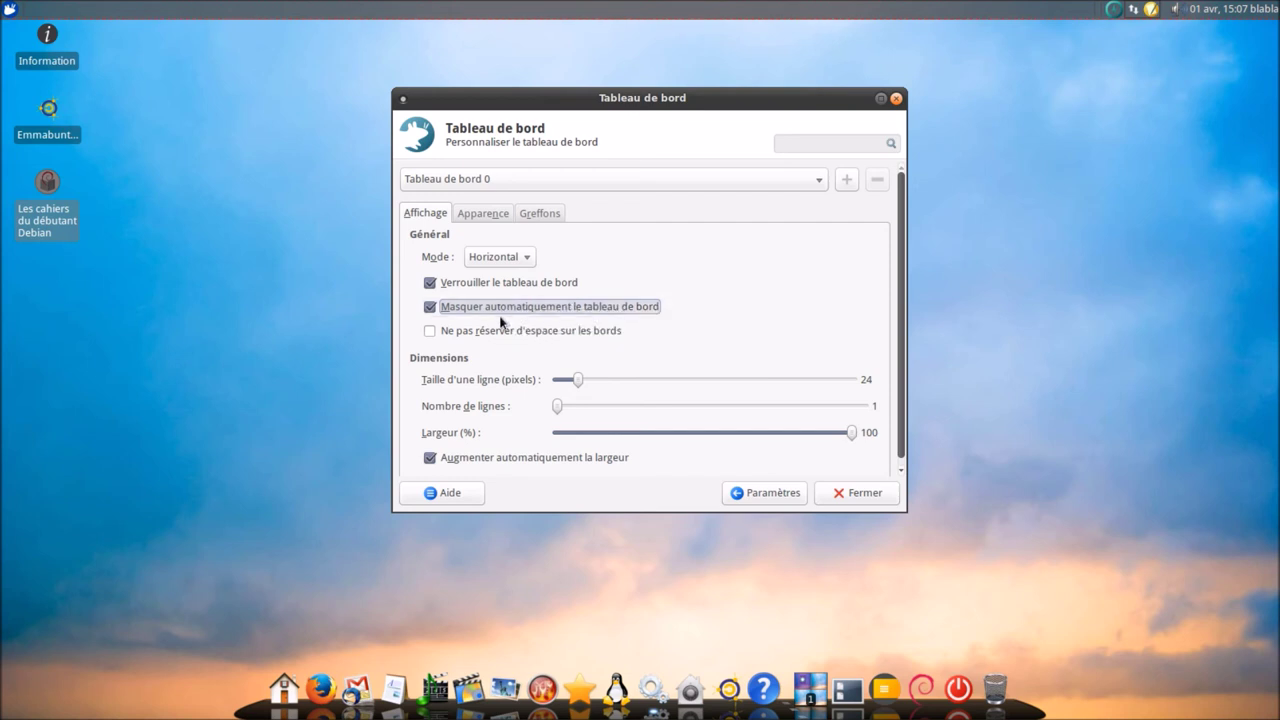
- Add the Changeur d'espace de travail plugin to panel 0
click(536, 218)
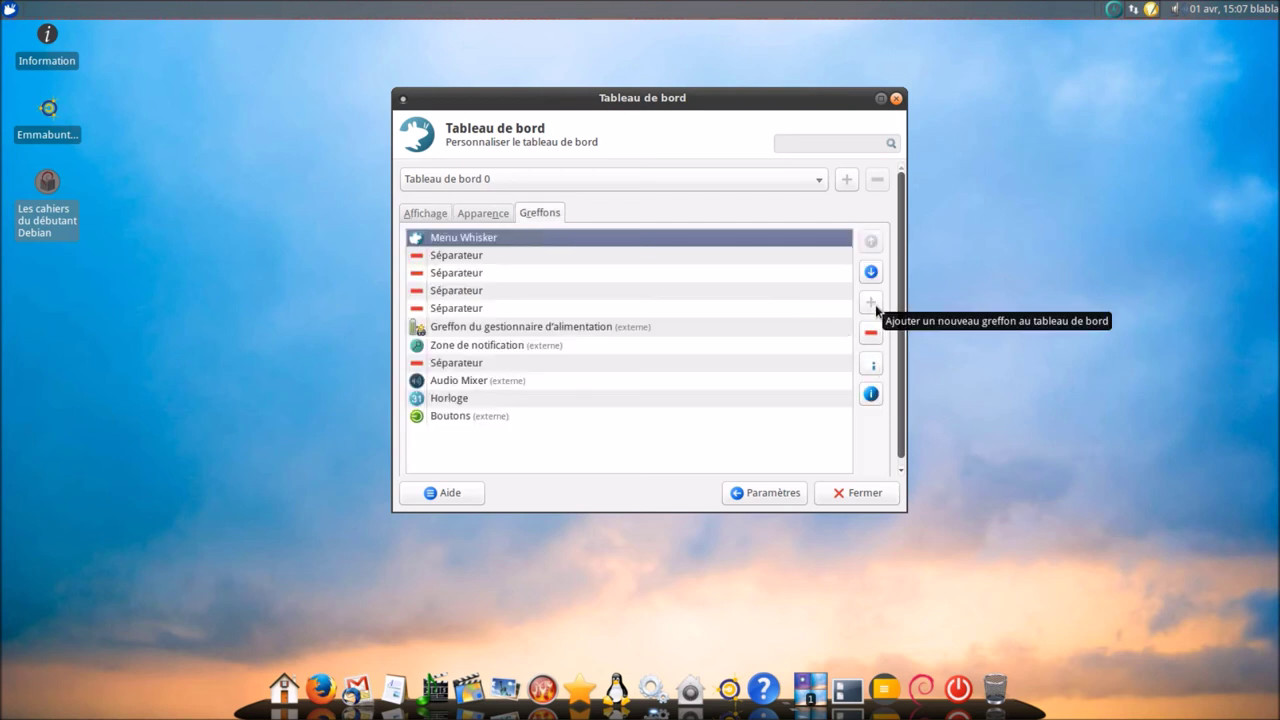
click(876, 308)
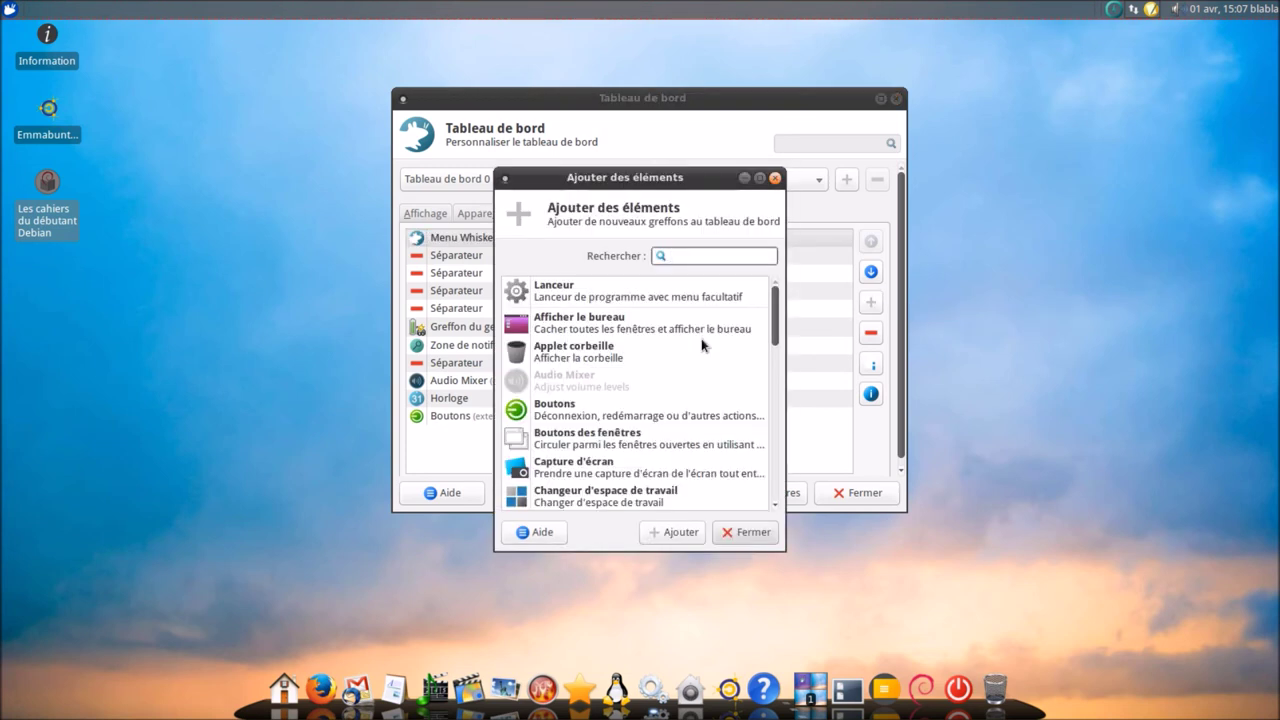
scroll(703, 340, down, 3)
scroll(703, 345, down, 2)
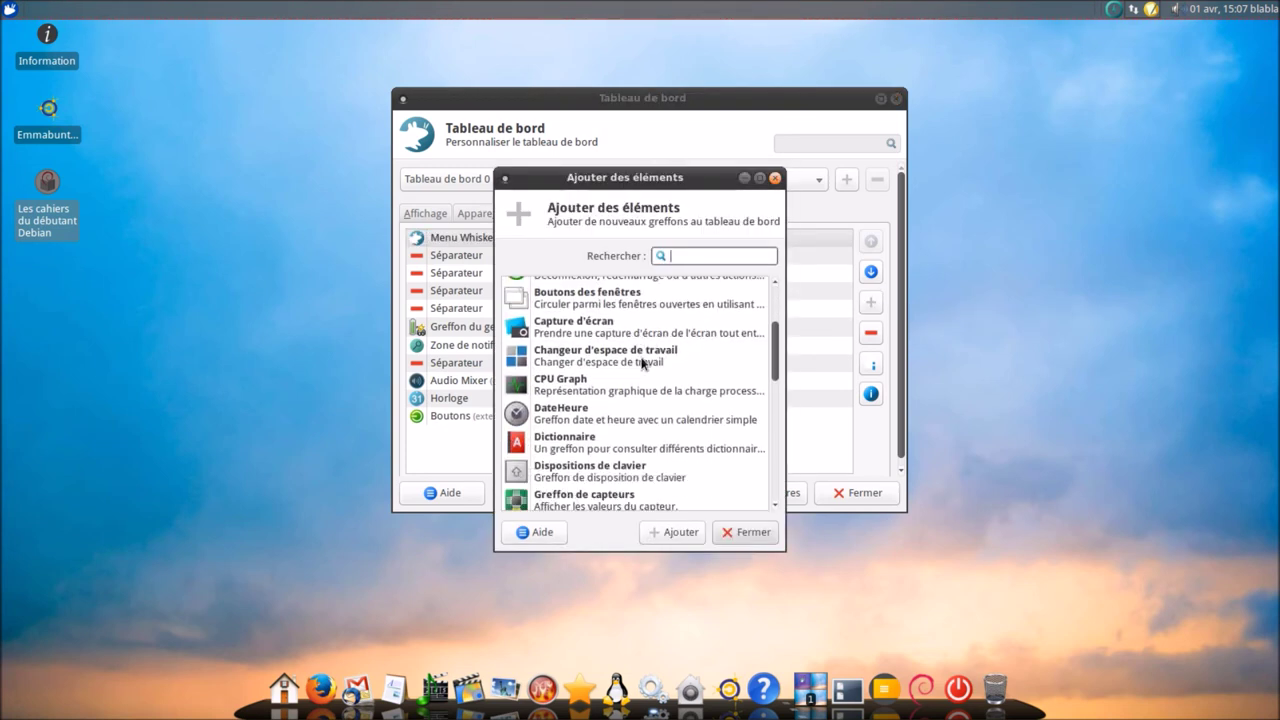
click(643, 360)
click(680, 532)
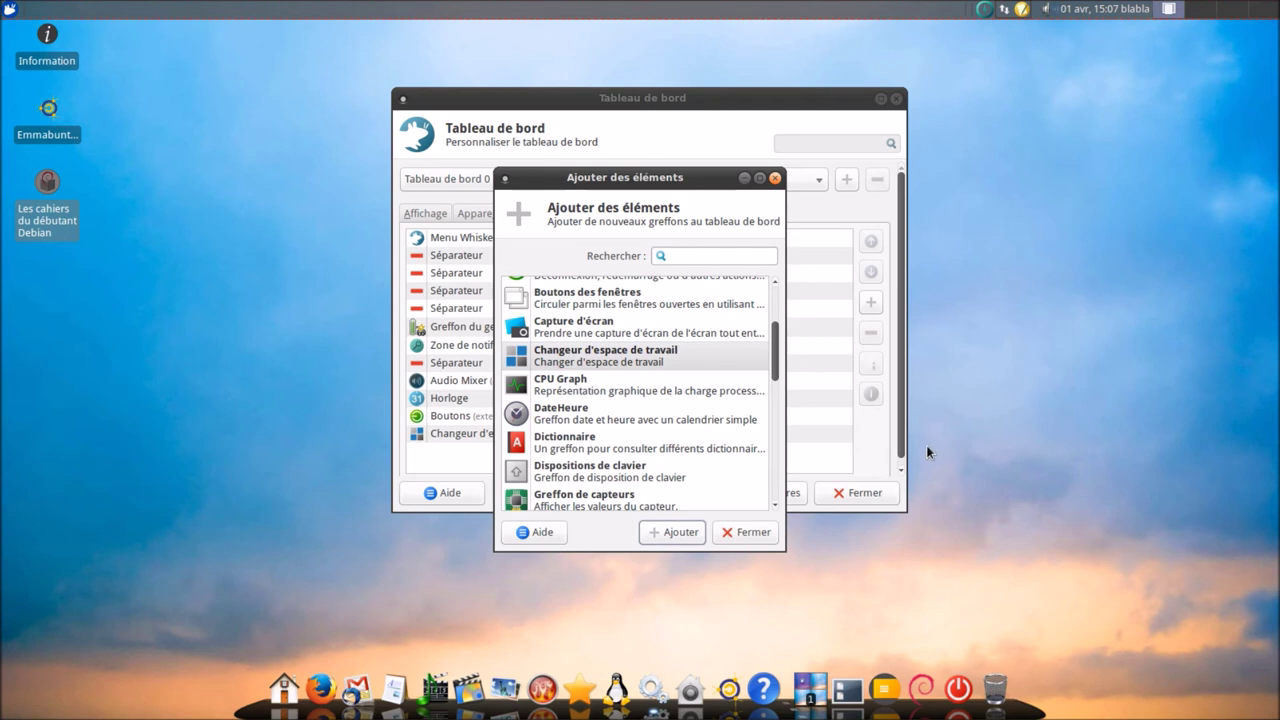
click(752, 532)
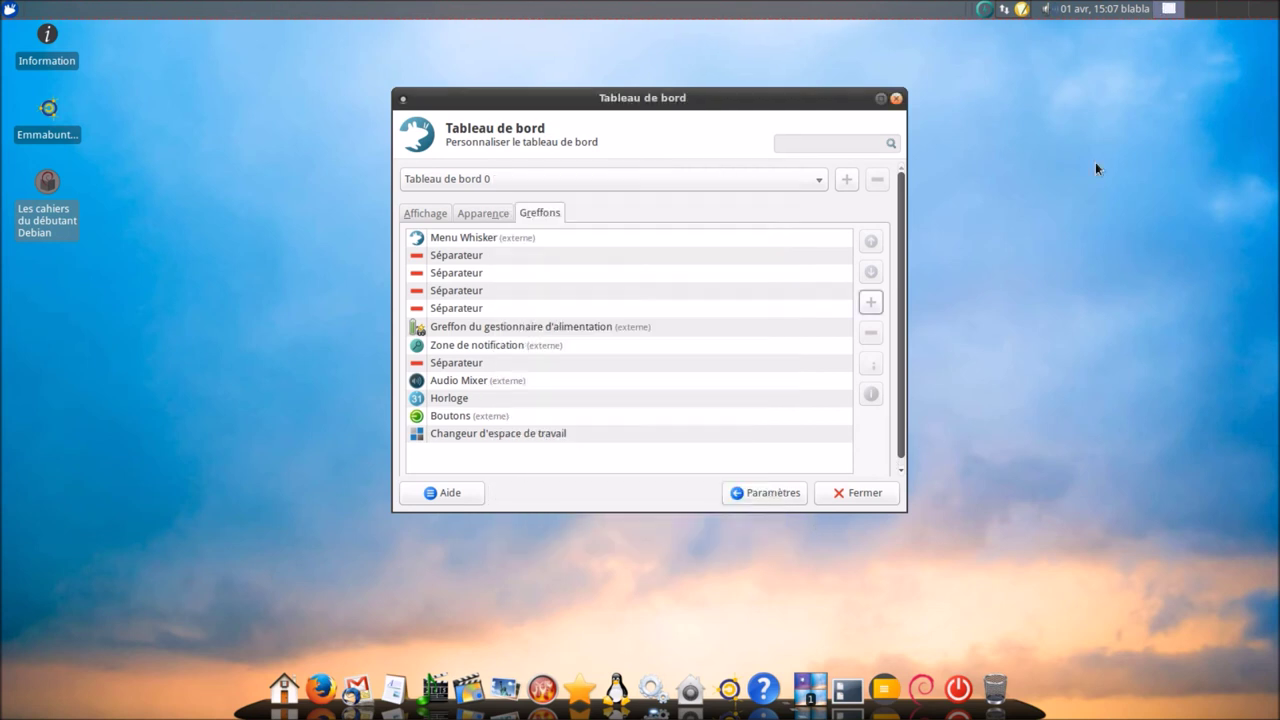
- Create a new panel, Tableau de bord 1, and drag it to the right screen edge
right_click(1201, 16)
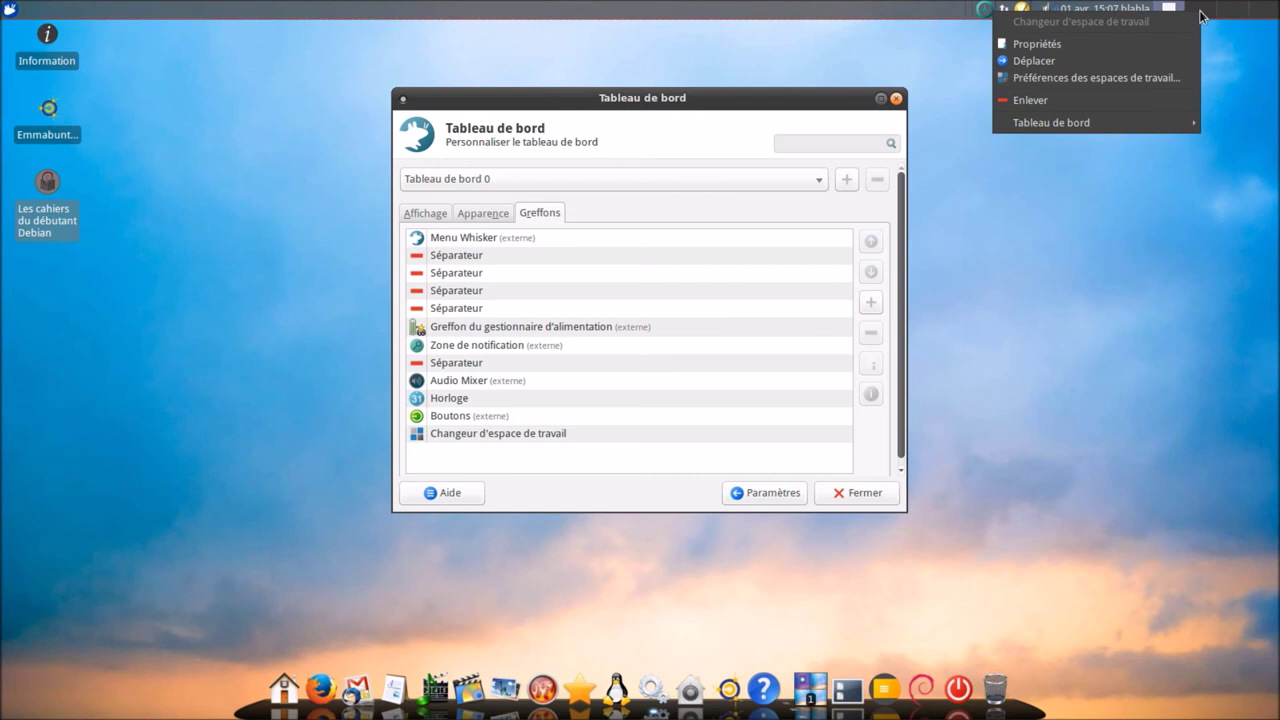
click(897, 33)
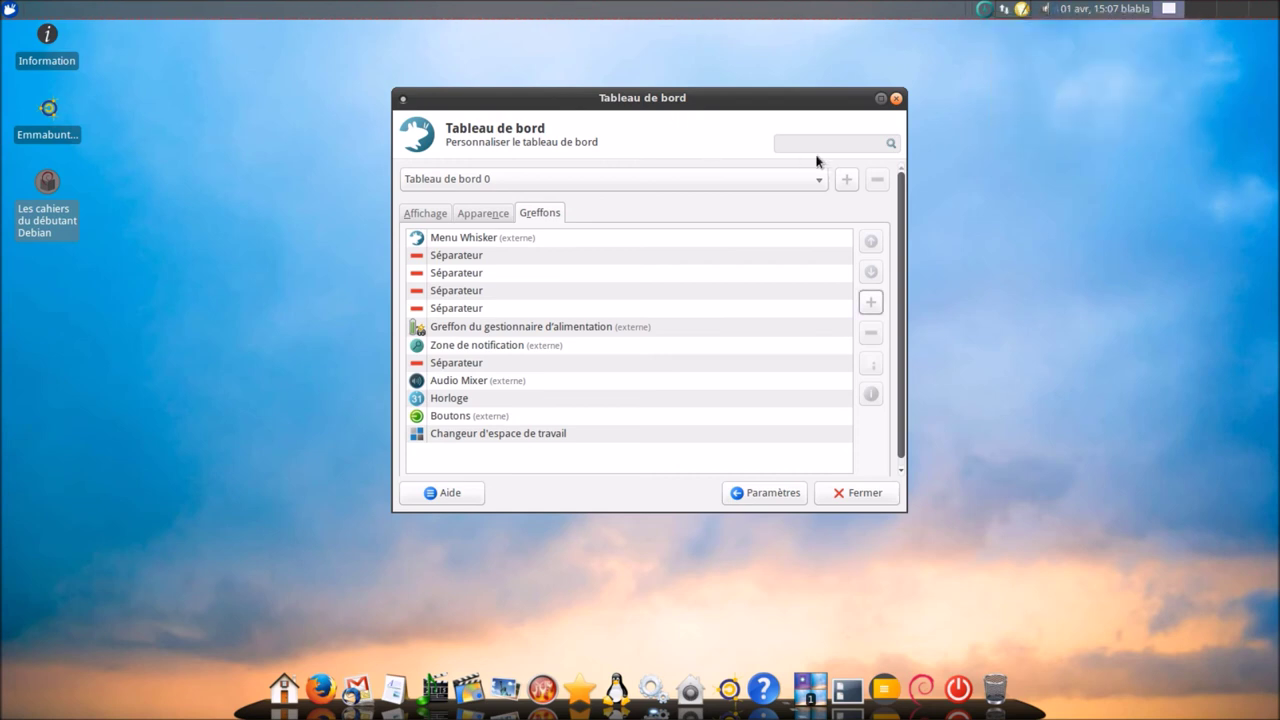
click(845, 180)
drag(134, 67, 1250, 352)
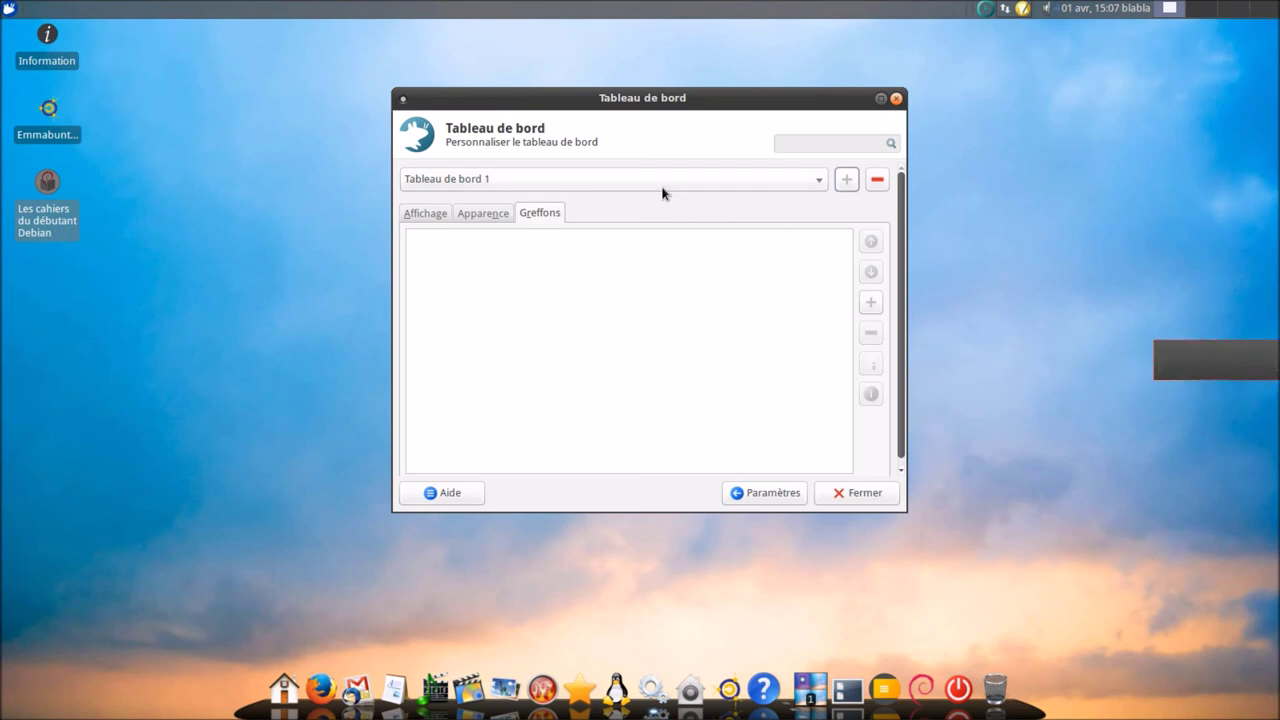
- Switch Tableau de bord 1 to Deskbar mode
click(608, 188)
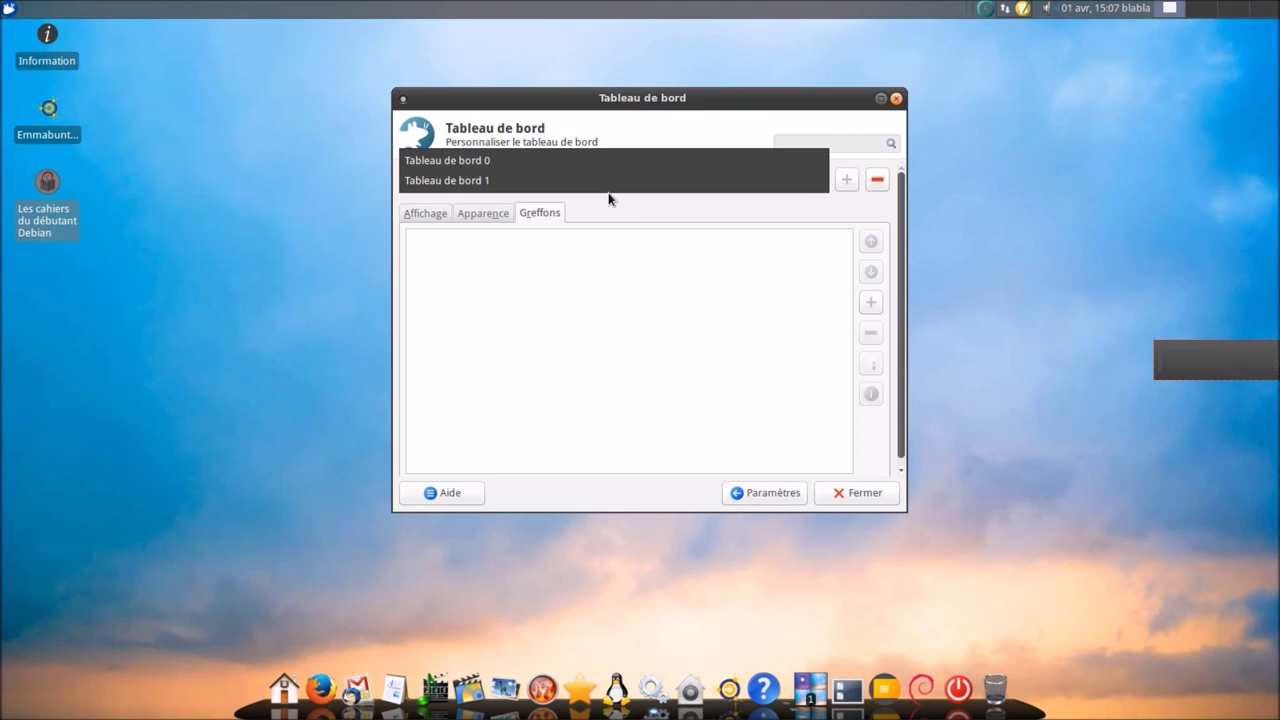
click(610, 194)
click(433, 212)
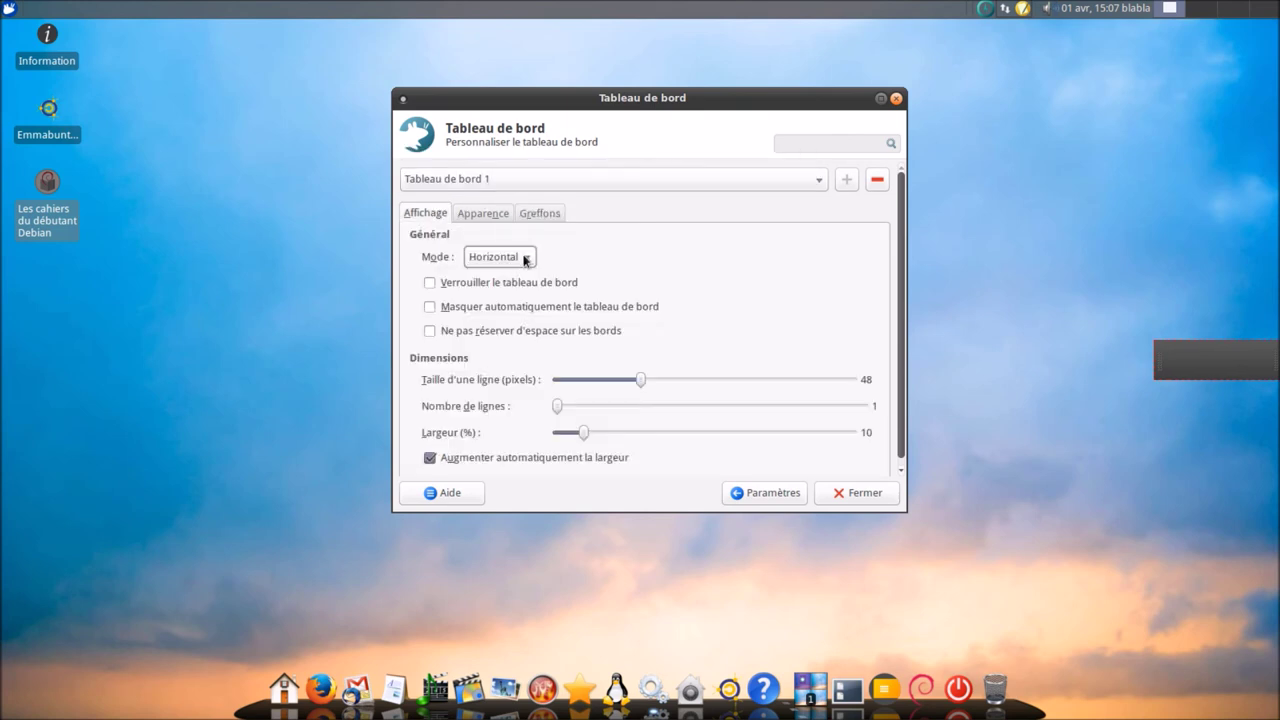
click(522, 258)
click(524, 299)
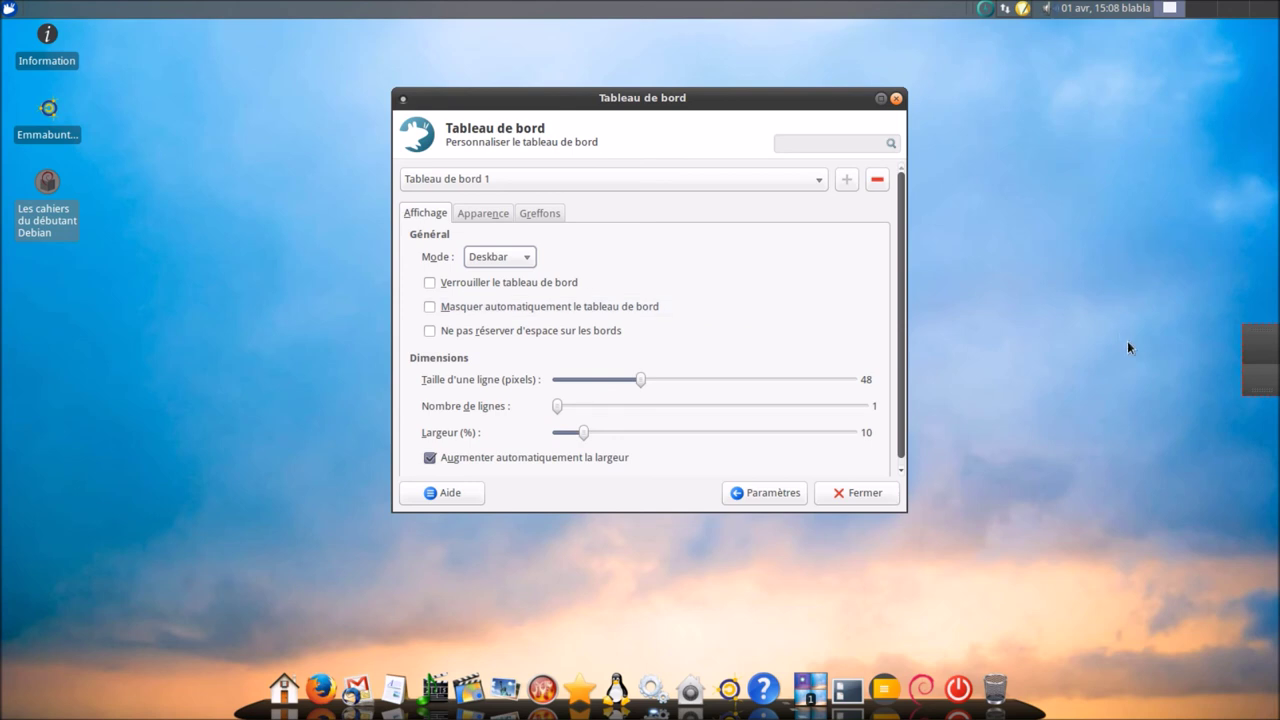
- Move the workspace switcher into the right-edge panel, then make that panel Vertical and locked
right_click(1230, 11)
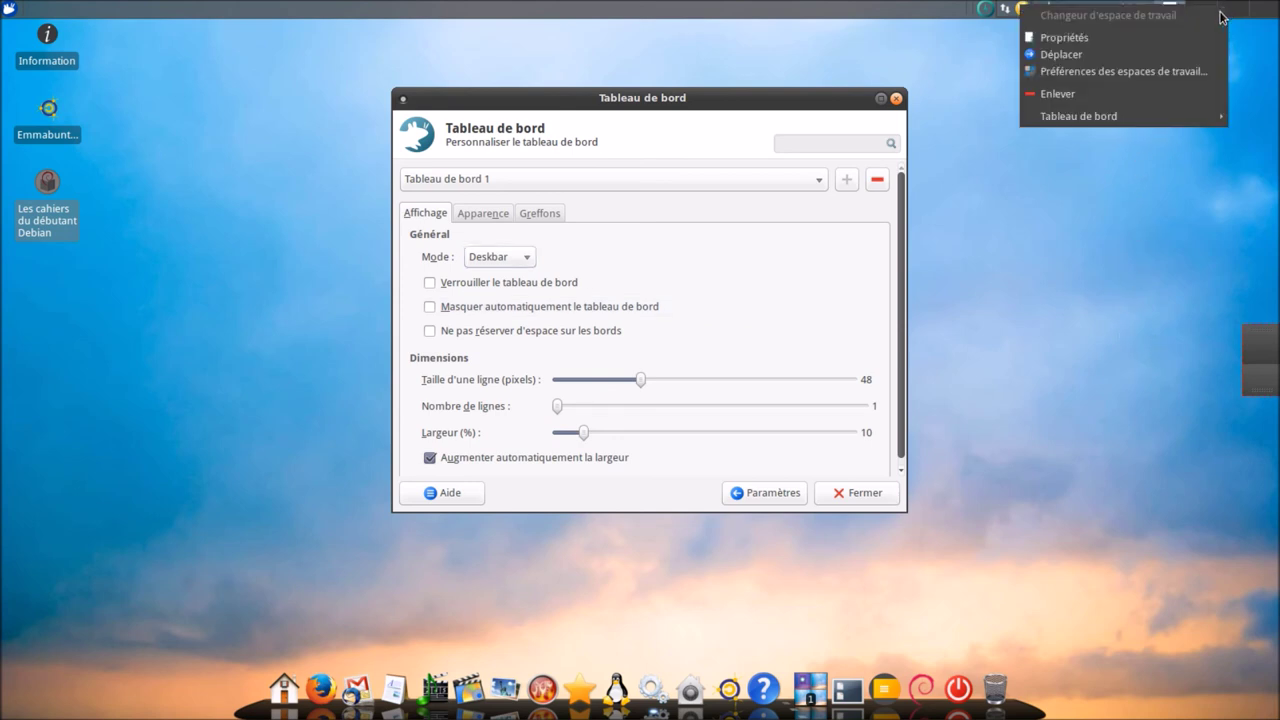
click(1188, 54)
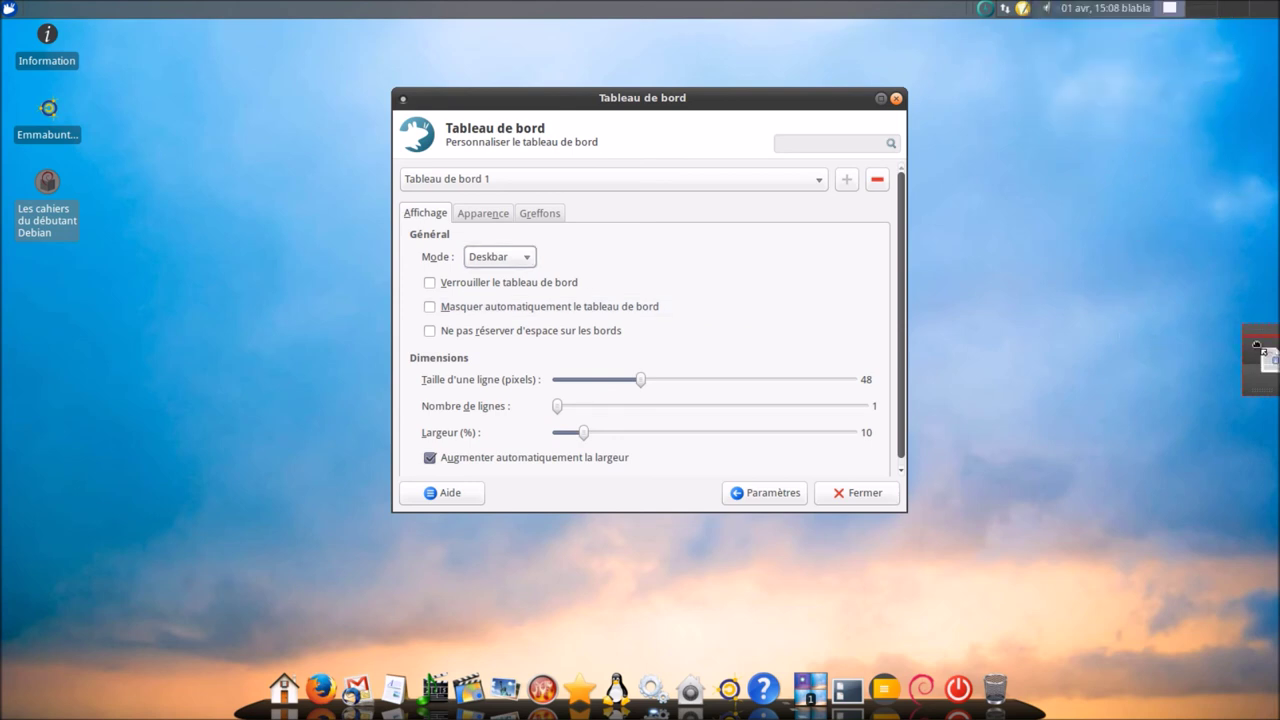
click(1257, 348)
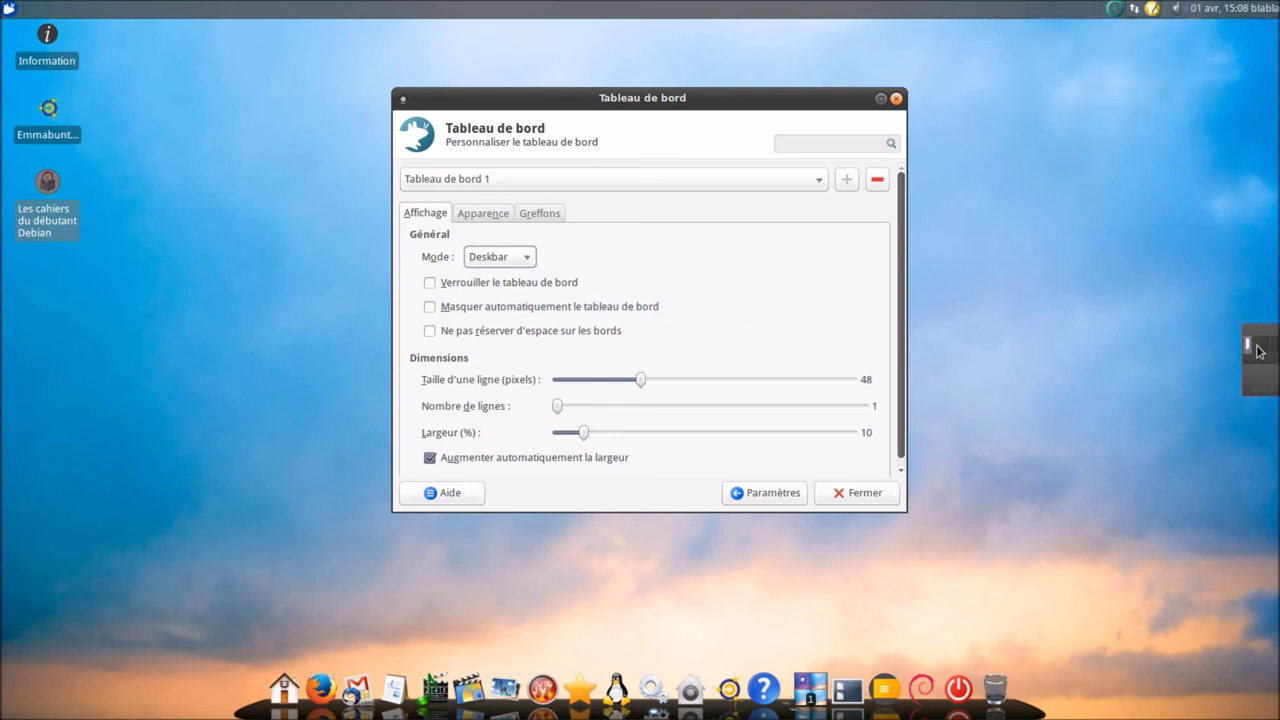
click(501, 259)
click(504, 244)
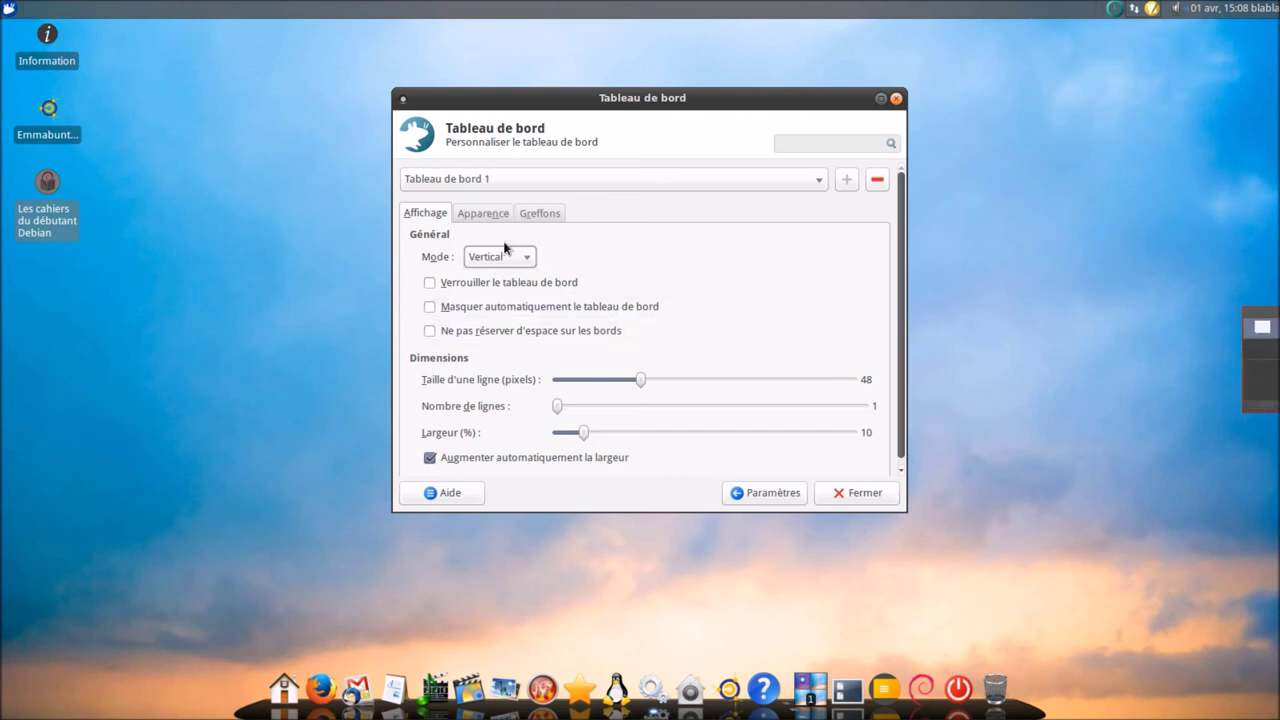
click(511, 283)
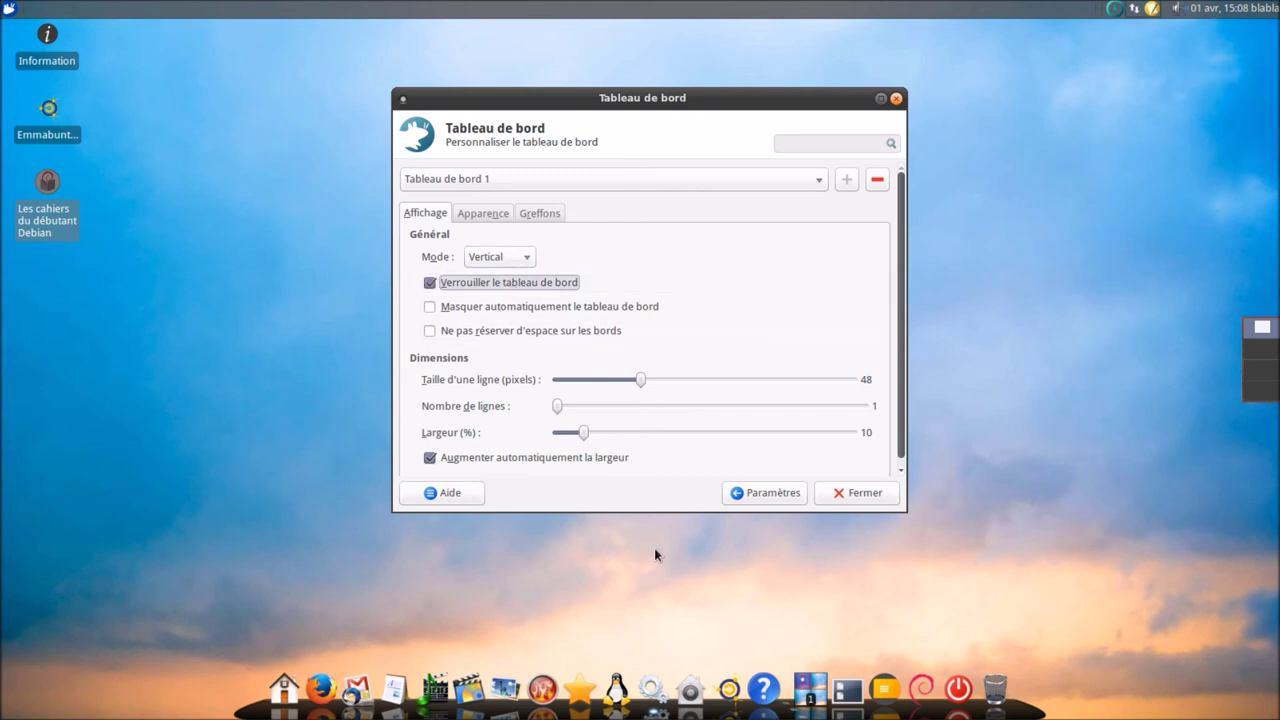
- Set the panel's Largeur to 62% and show its Greffons list
scroll(640, 382, up, 6)
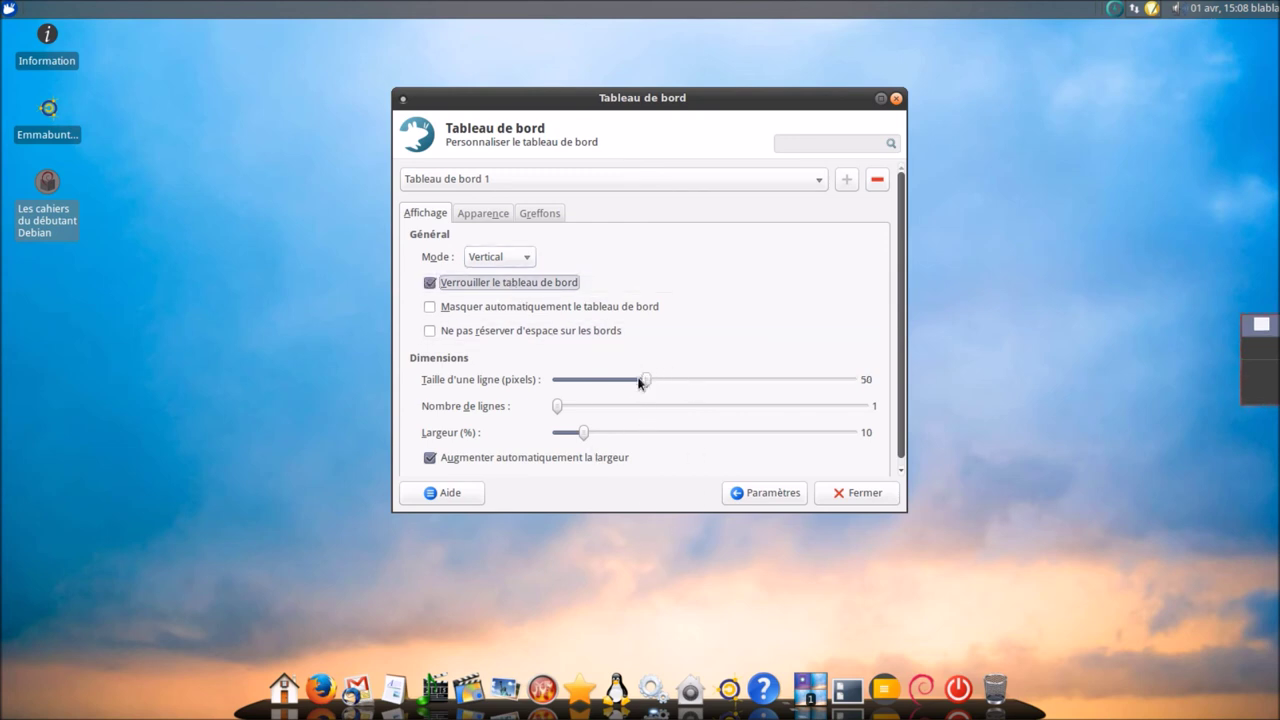
scroll(640, 382, up, 4)
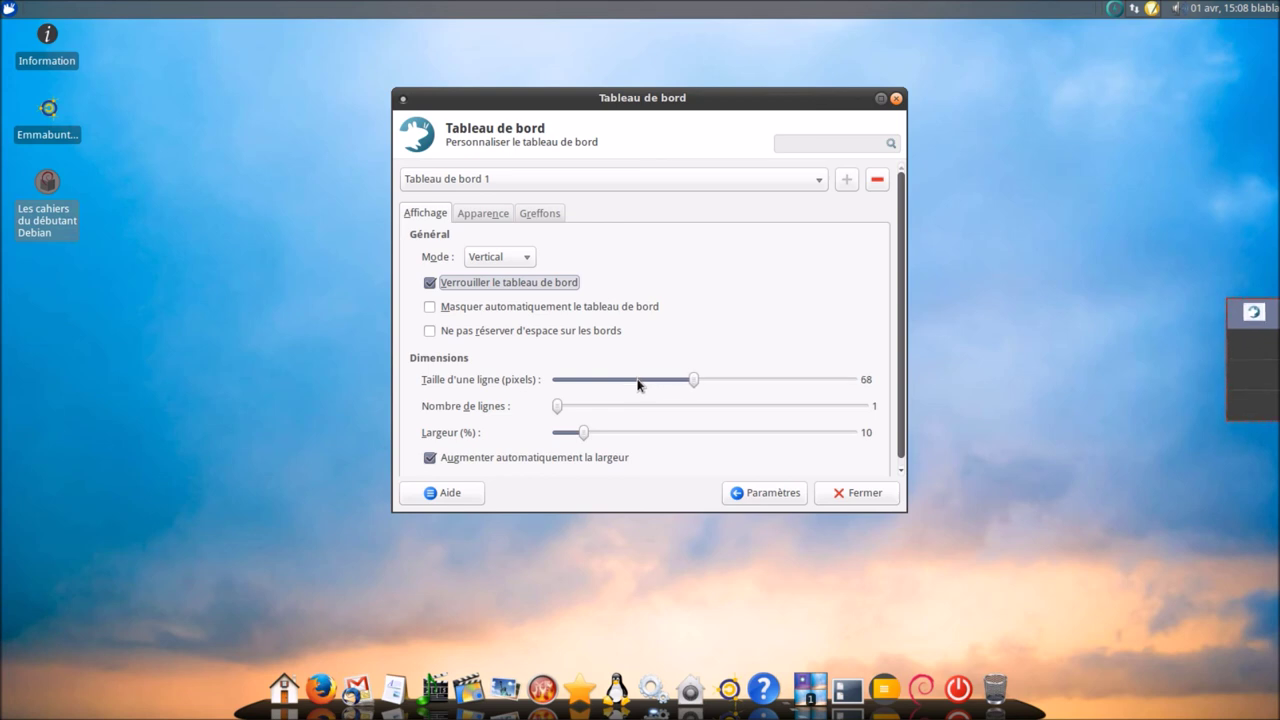
drag(582, 434, 899, 461)
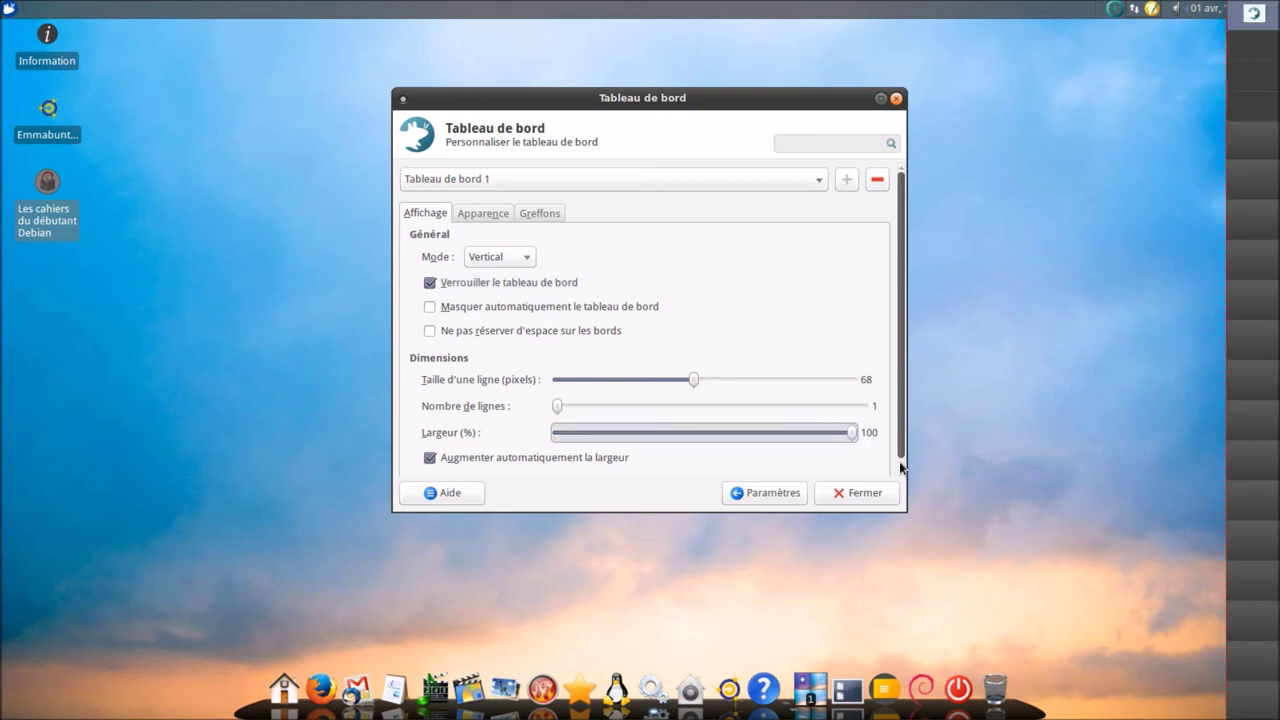
scroll(846, 443, down, 10)
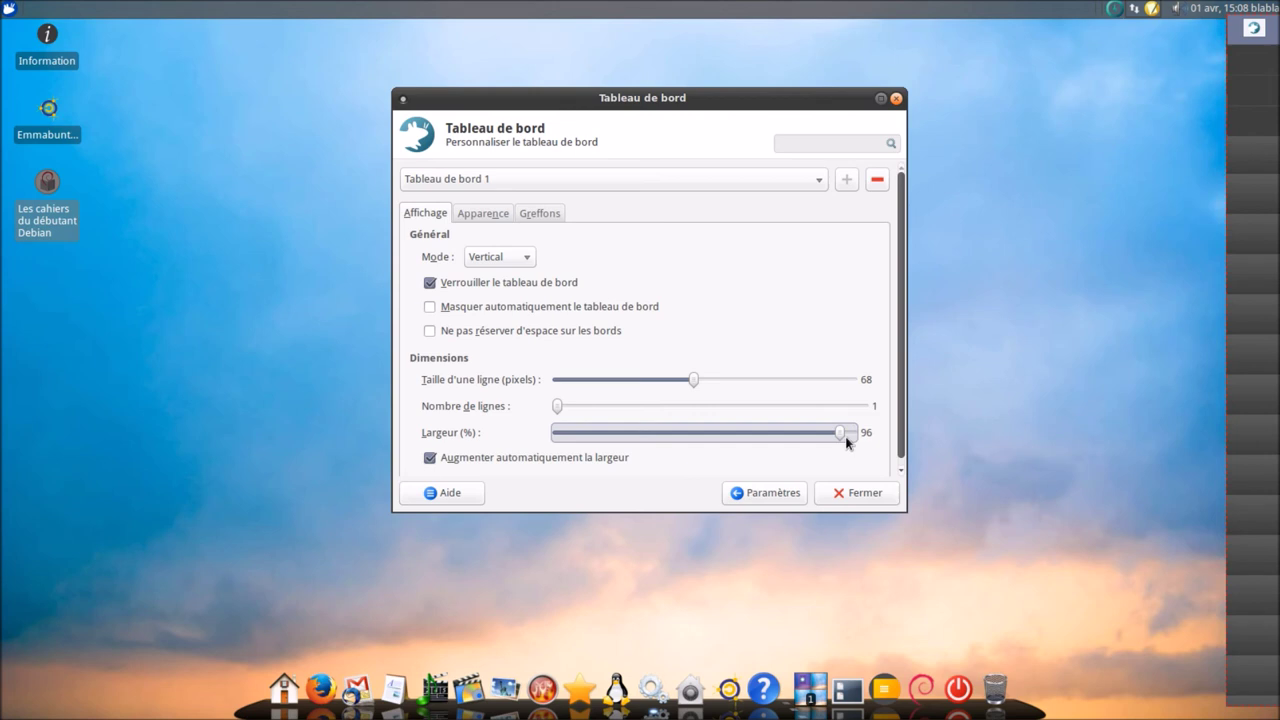
scroll(846, 443, down, 7)
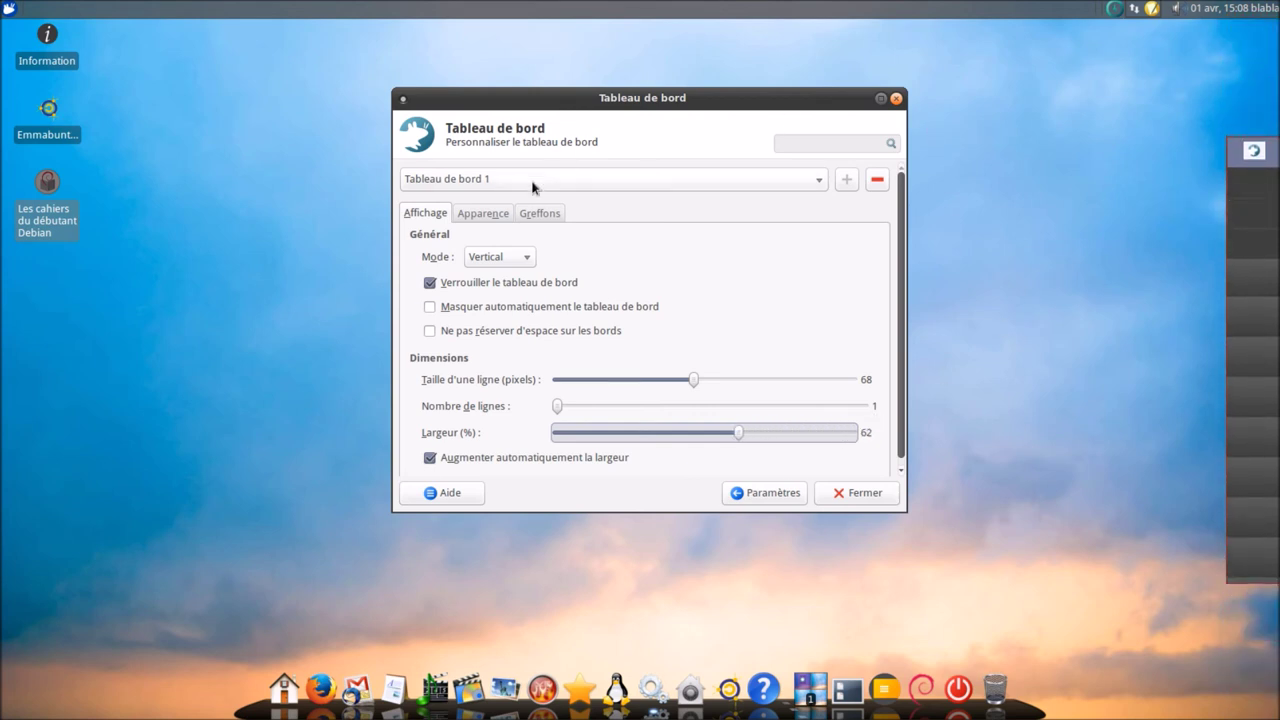
click(526, 211)
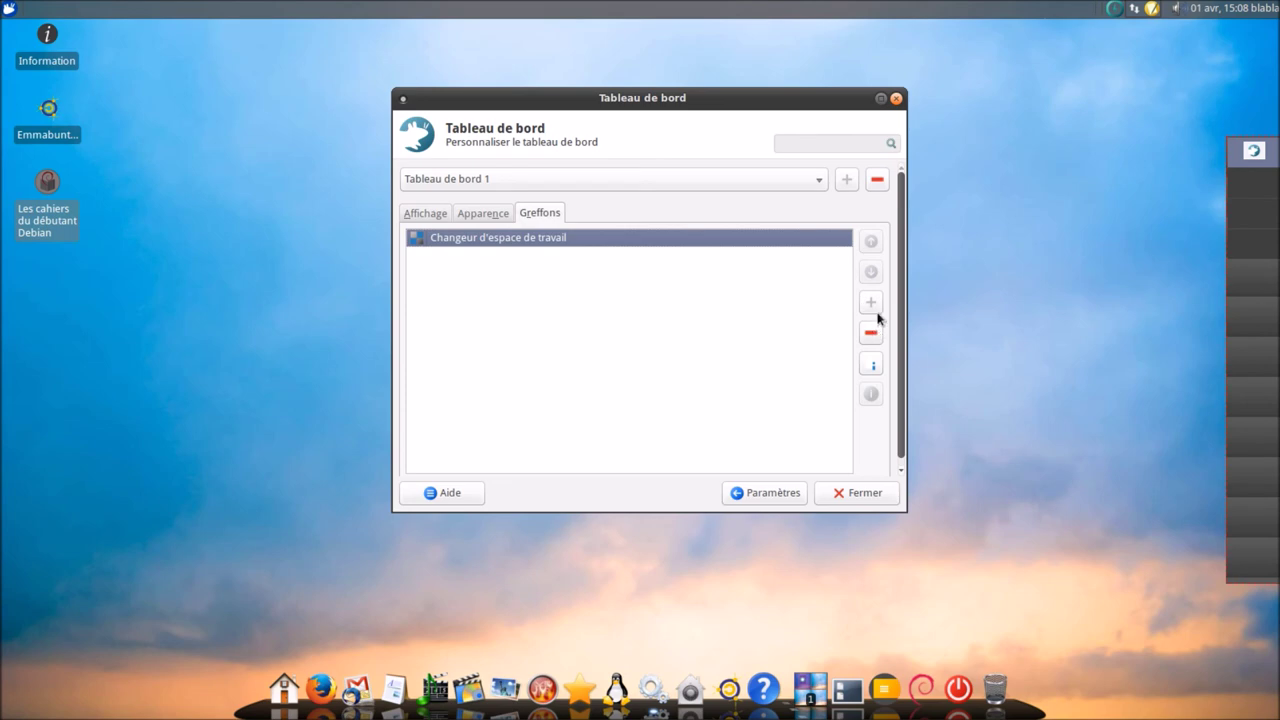
- Add two Séparateur items to Tableau de bord 1
click(872, 303)
drag(749, 314, 752, 532)
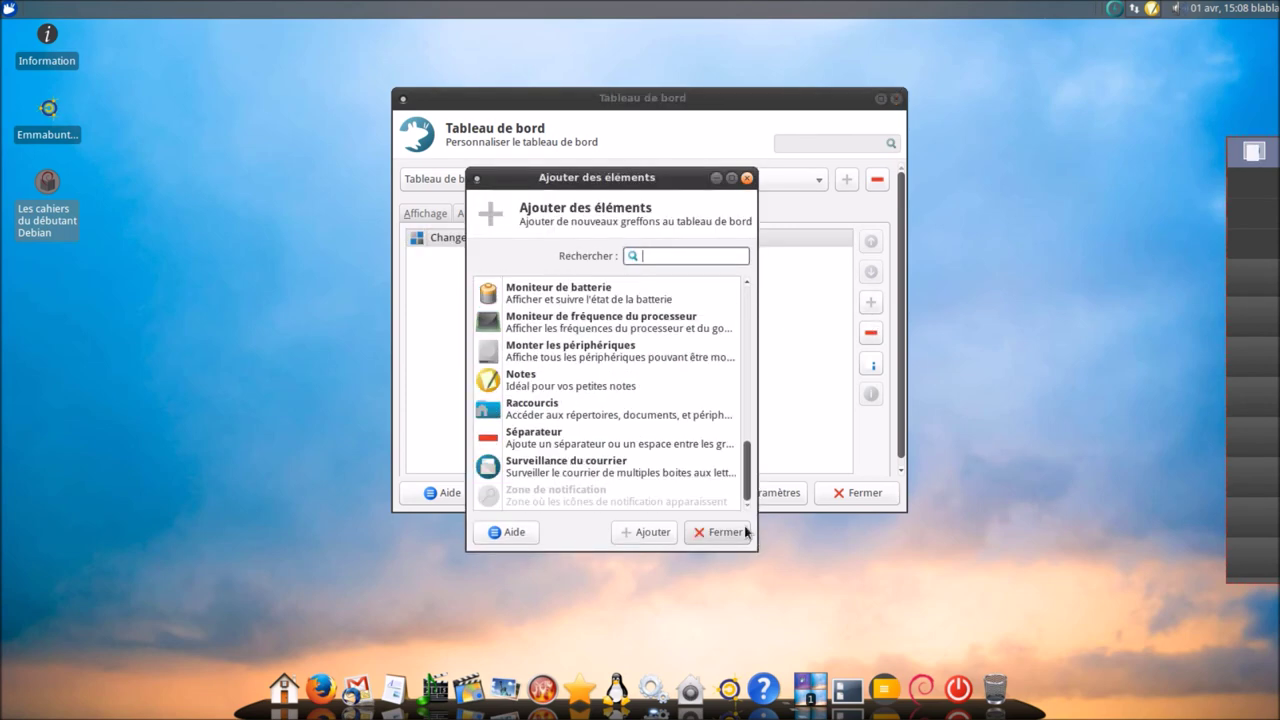
click(591, 443)
click(664, 534)
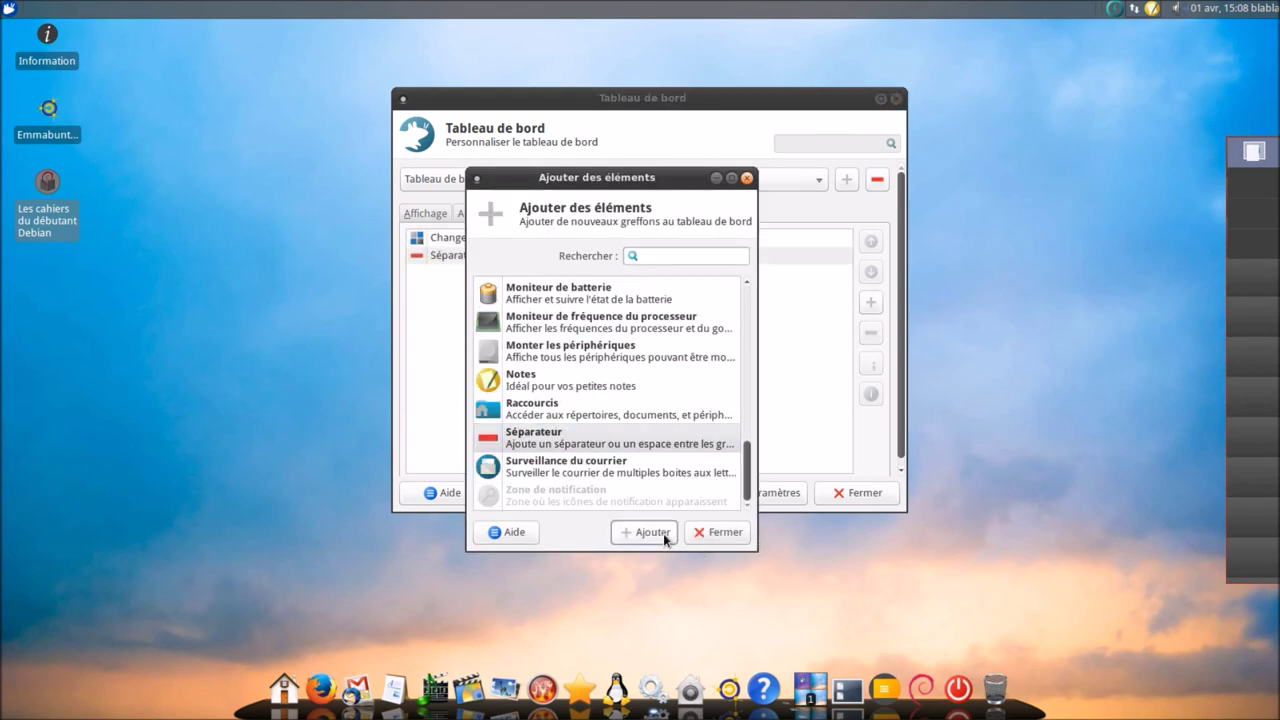
click(643, 530)
click(712, 533)
- Move the first separator above the workspace switcher and make it Transparent and expanding
click(437, 256)
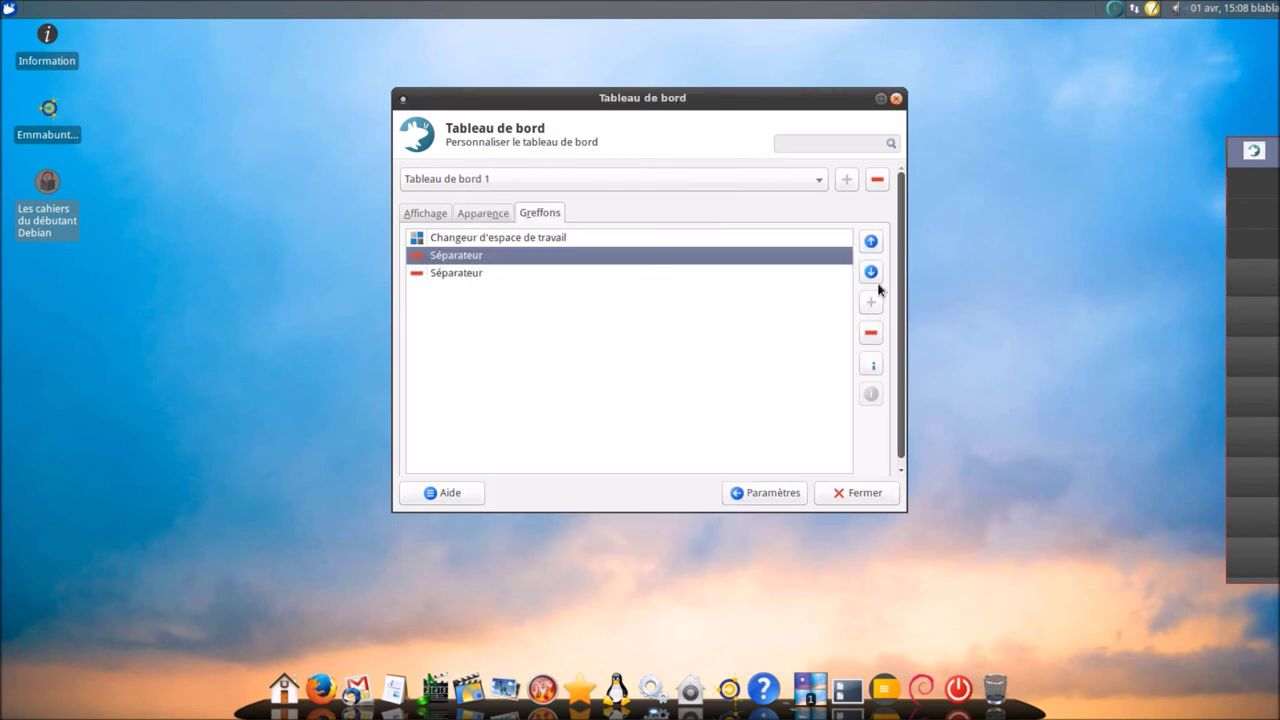
click(871, 242)
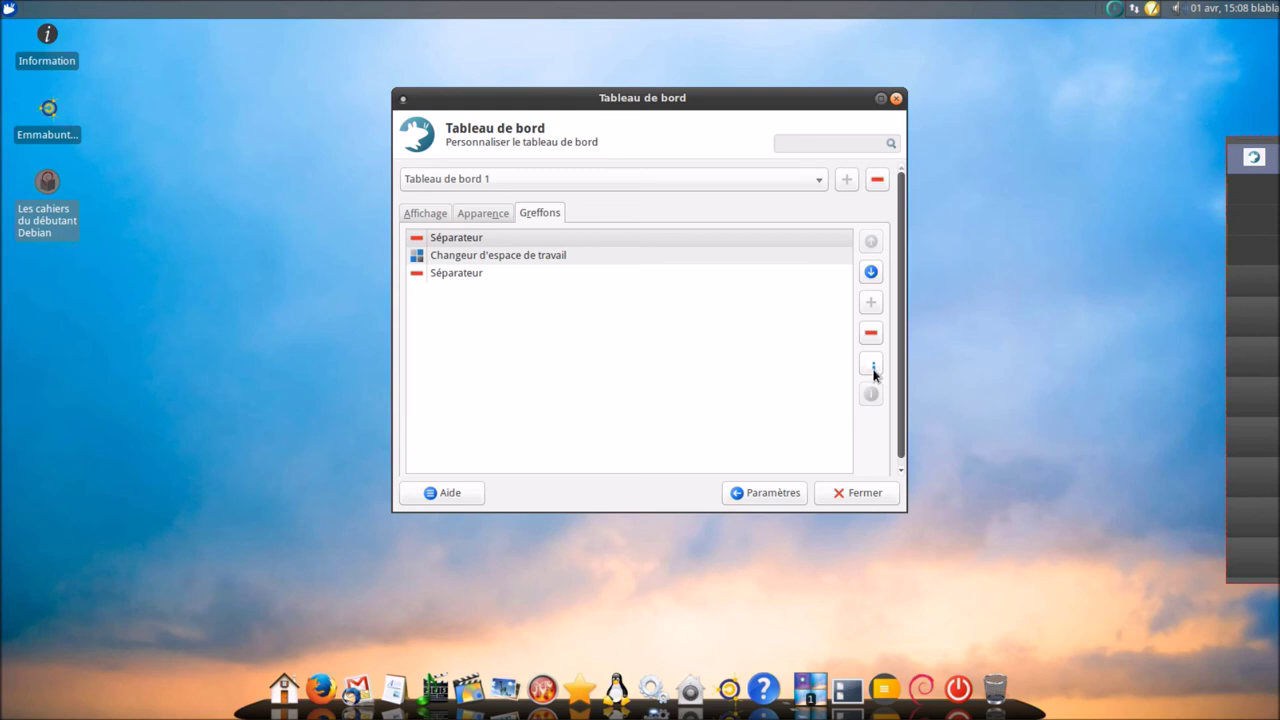
click(871, 366)
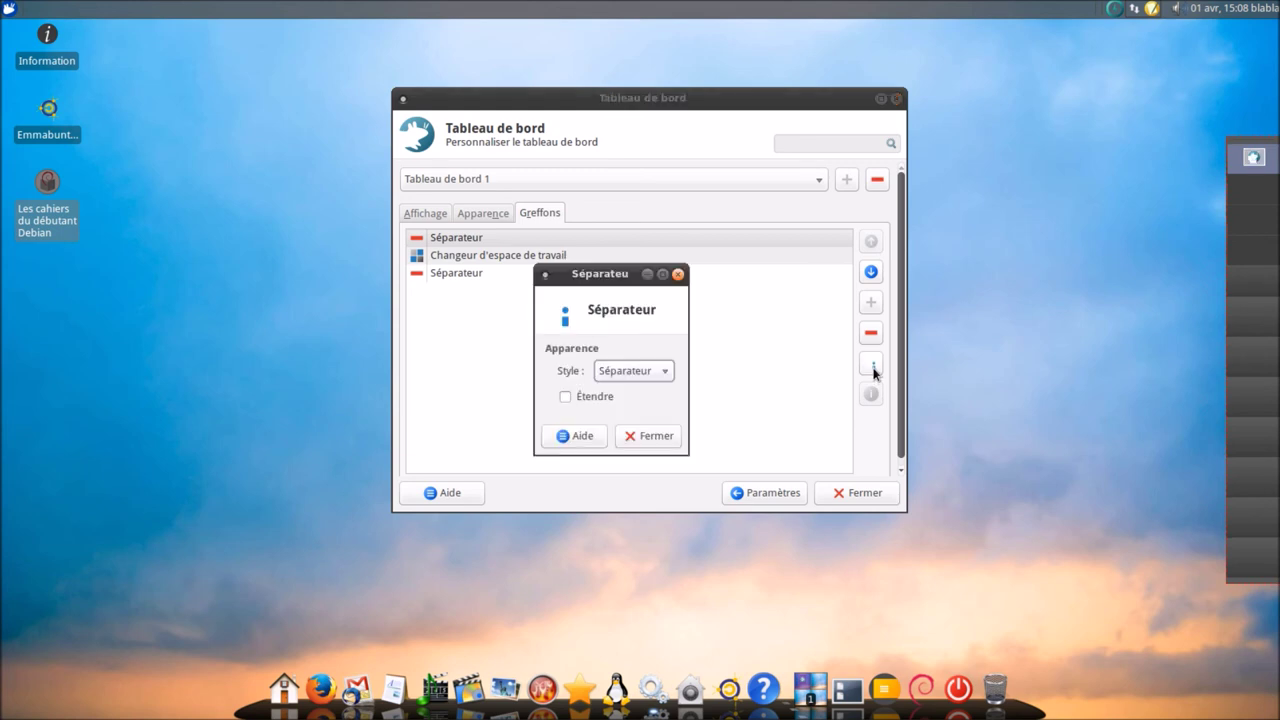
click(603, 397)
click(620, 374)
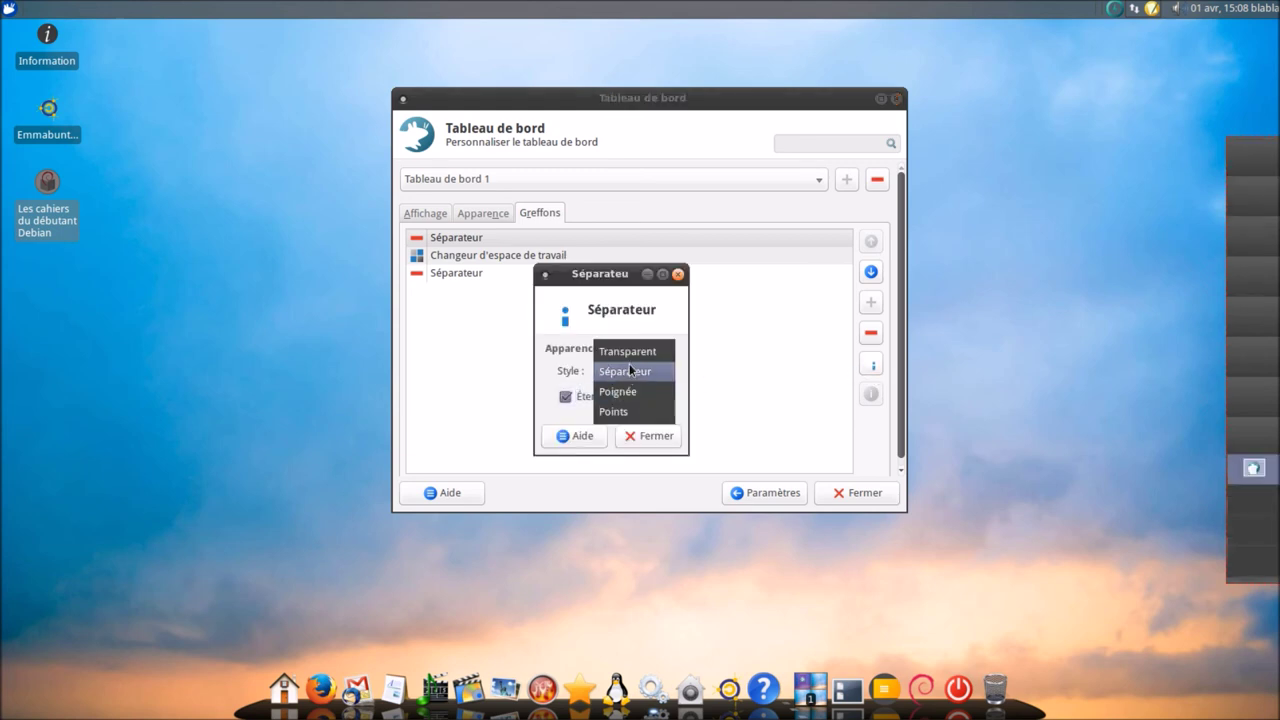
click(627, 351)
click(658, 436)
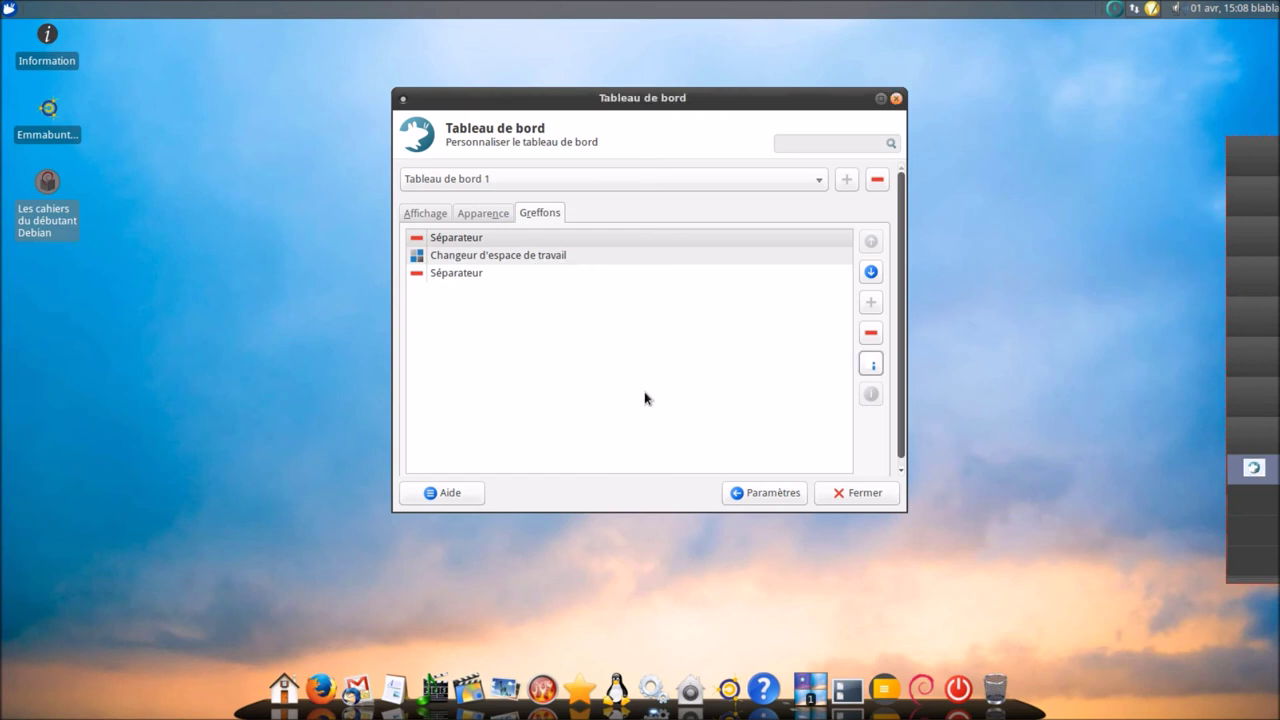
- Make the second separator Transparent and expanding too, then view the Apparence settings
click(557, 273)
click(871, 366)
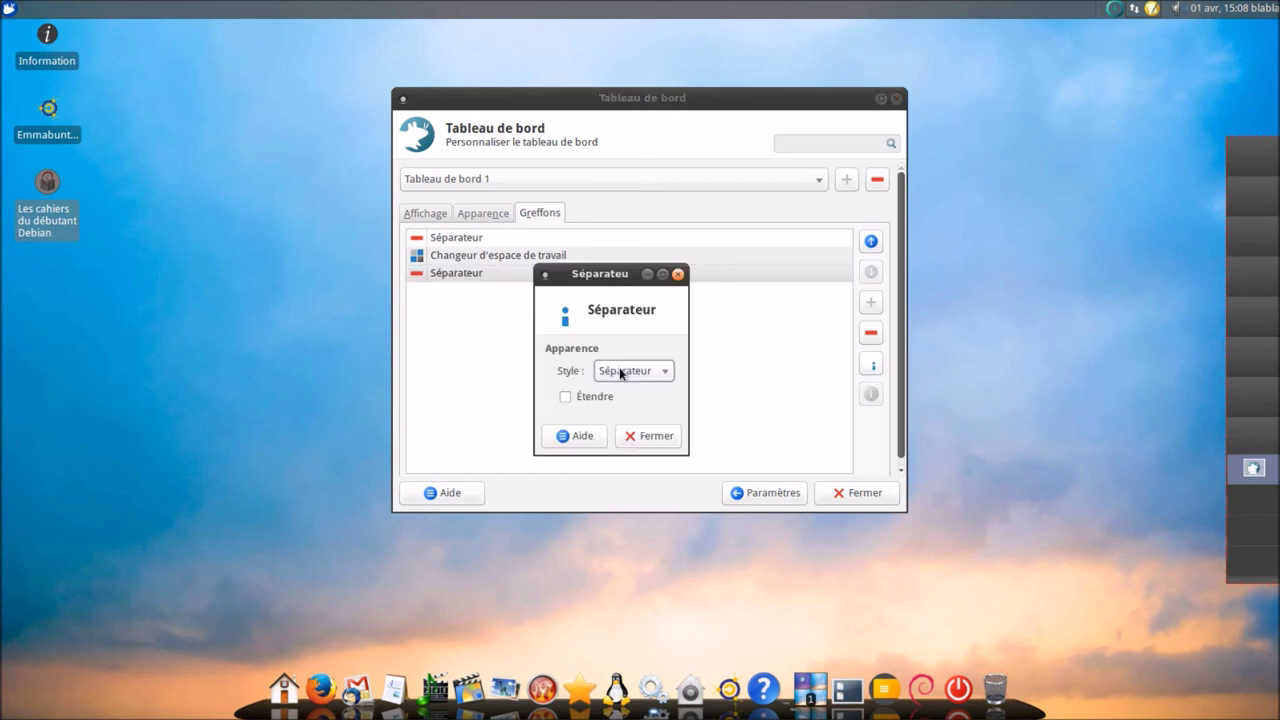
click(623, 372)
click(627, 351)
click(600, 397)
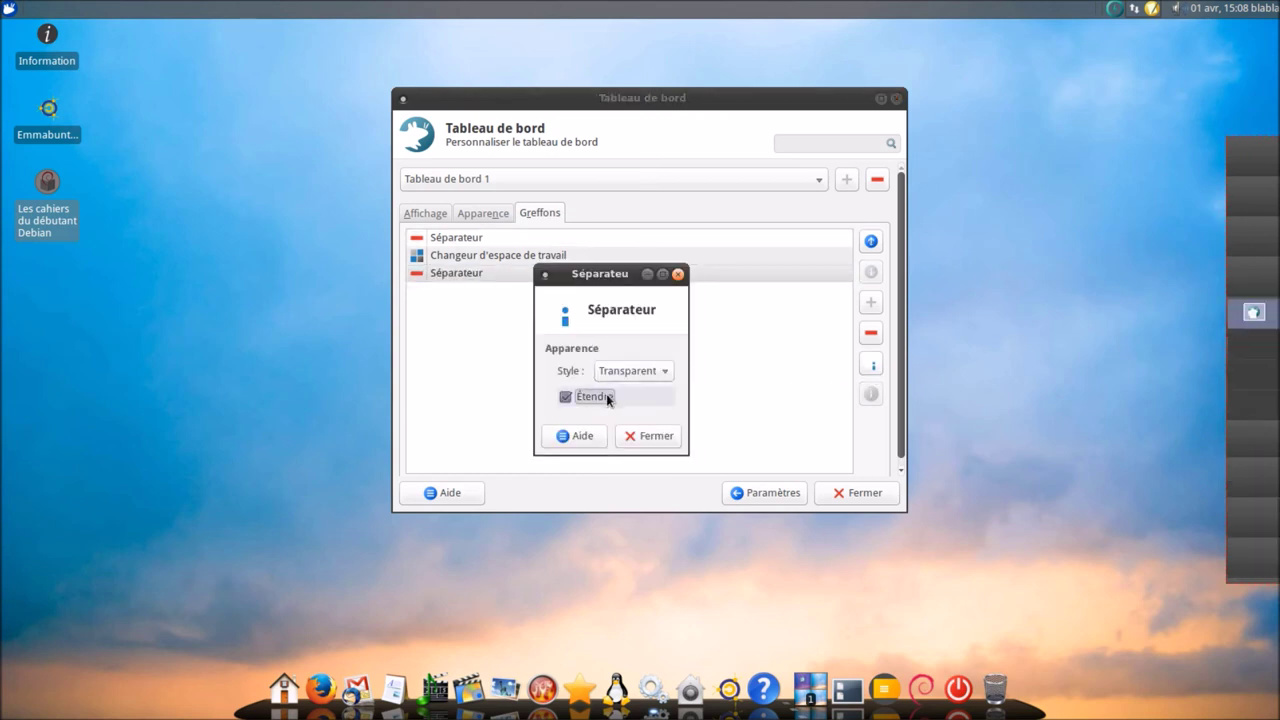
click(656, 437)
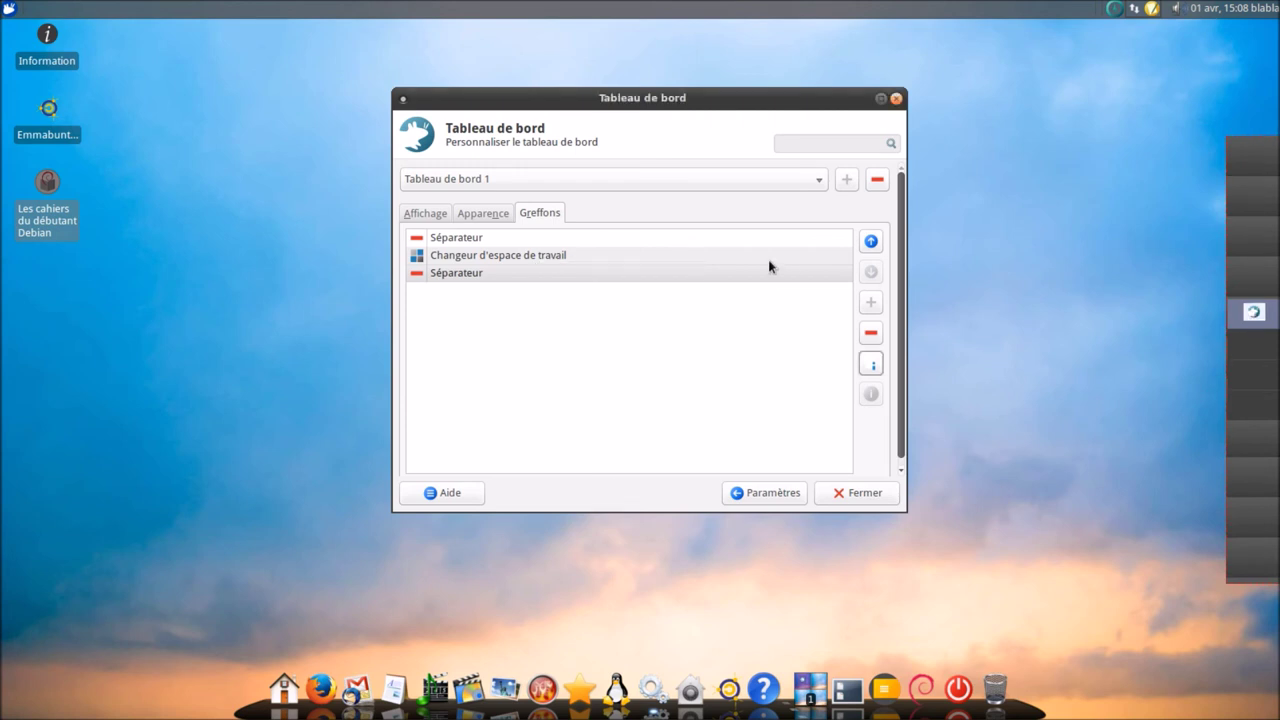
click(485, 210)
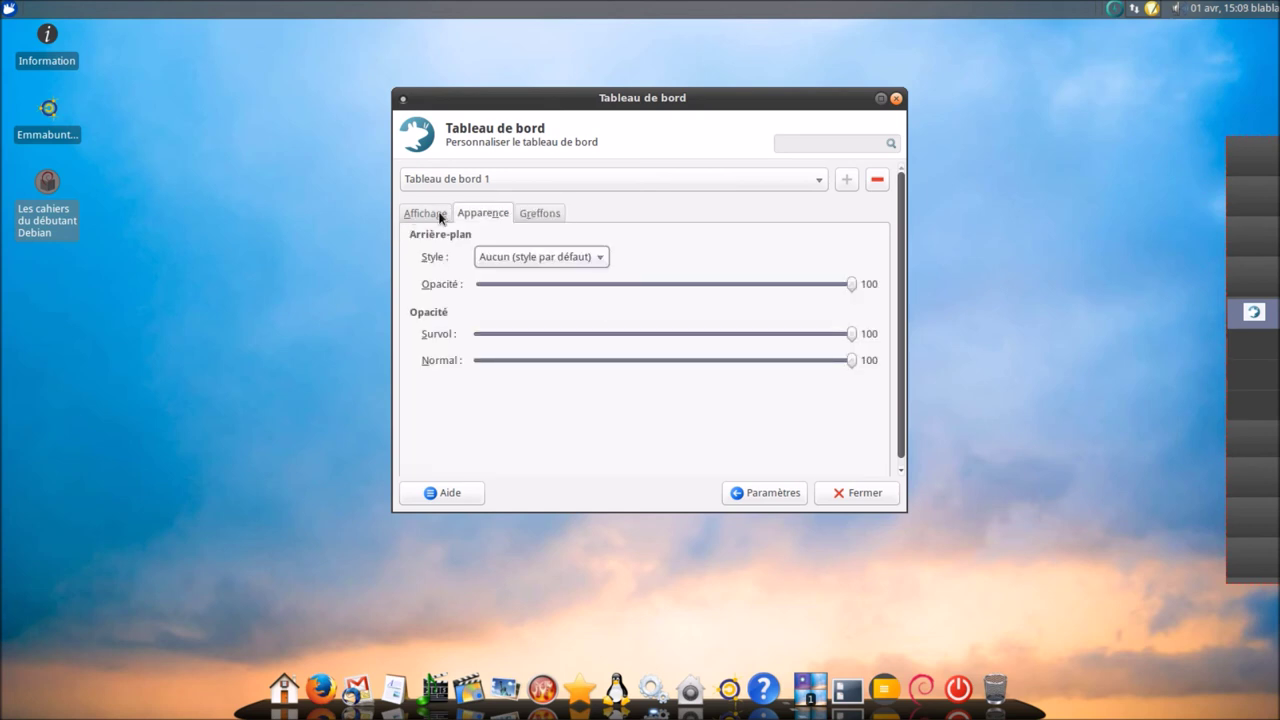
- Unlock Tableau de bord 1 and move the right-edge vertical panel slightly lower
click(440, 216)
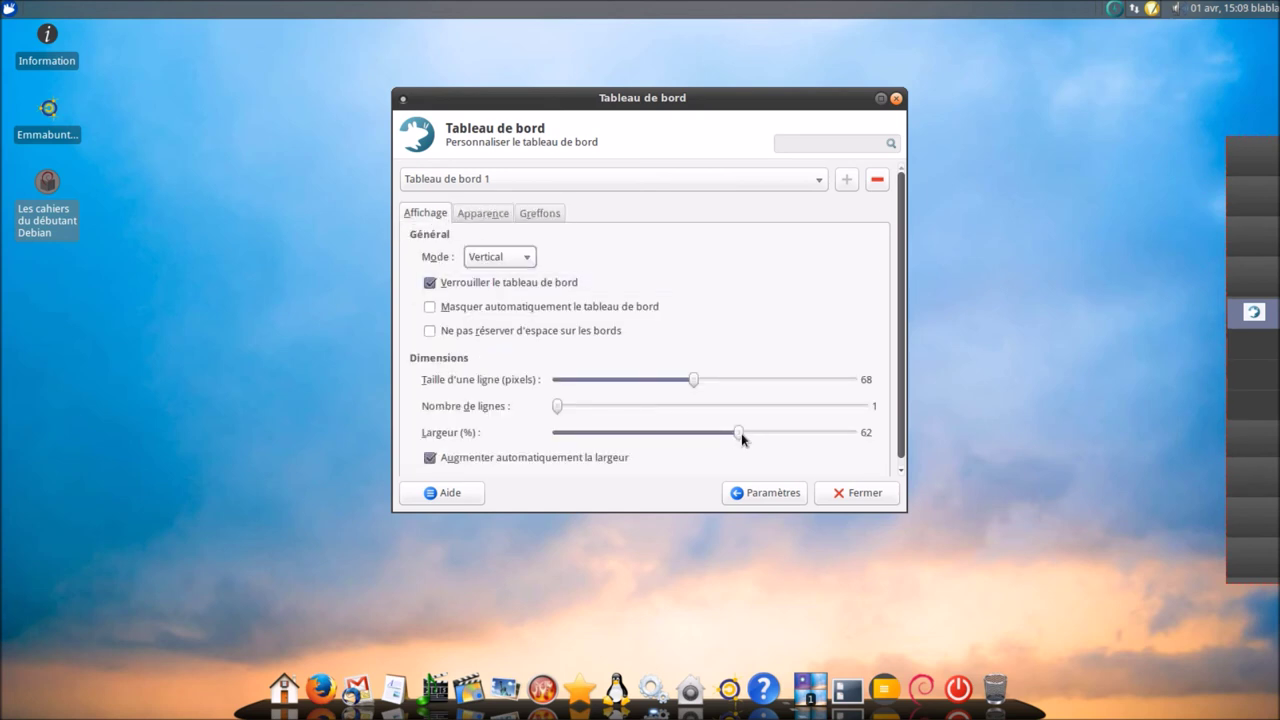
scroll(741, 433, up, 10)
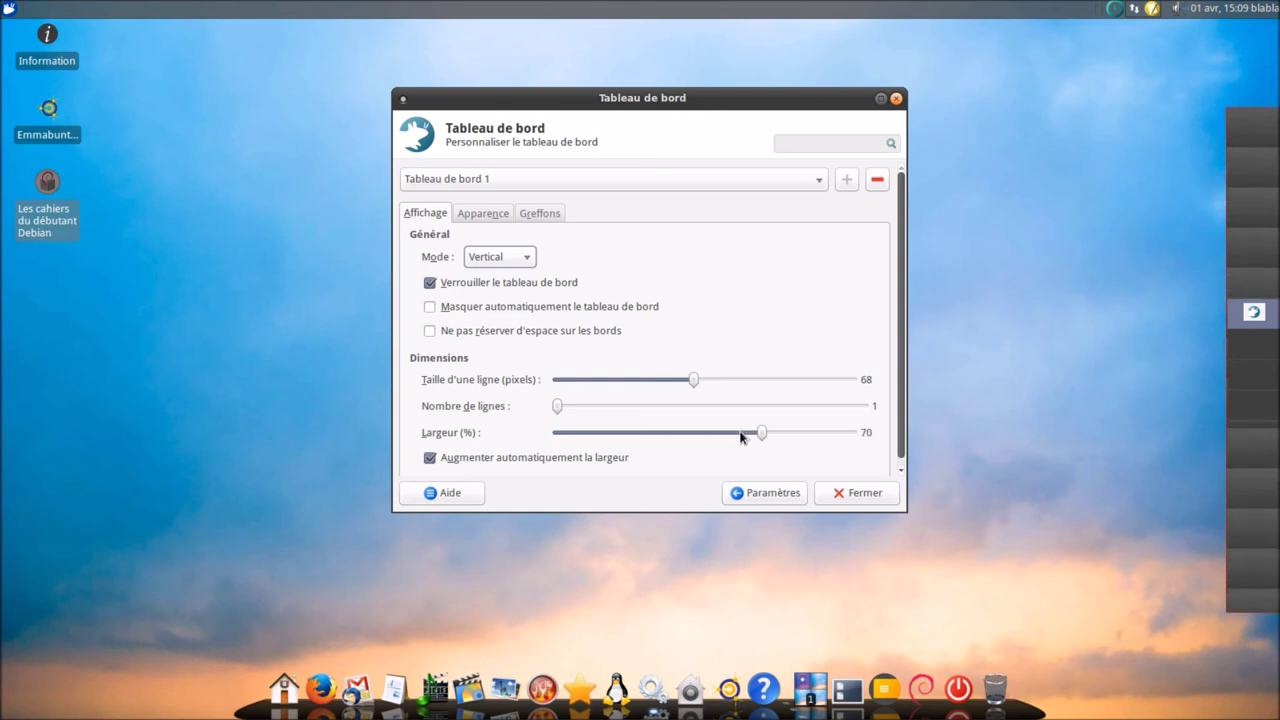
scroll(741, 434, up, 5)
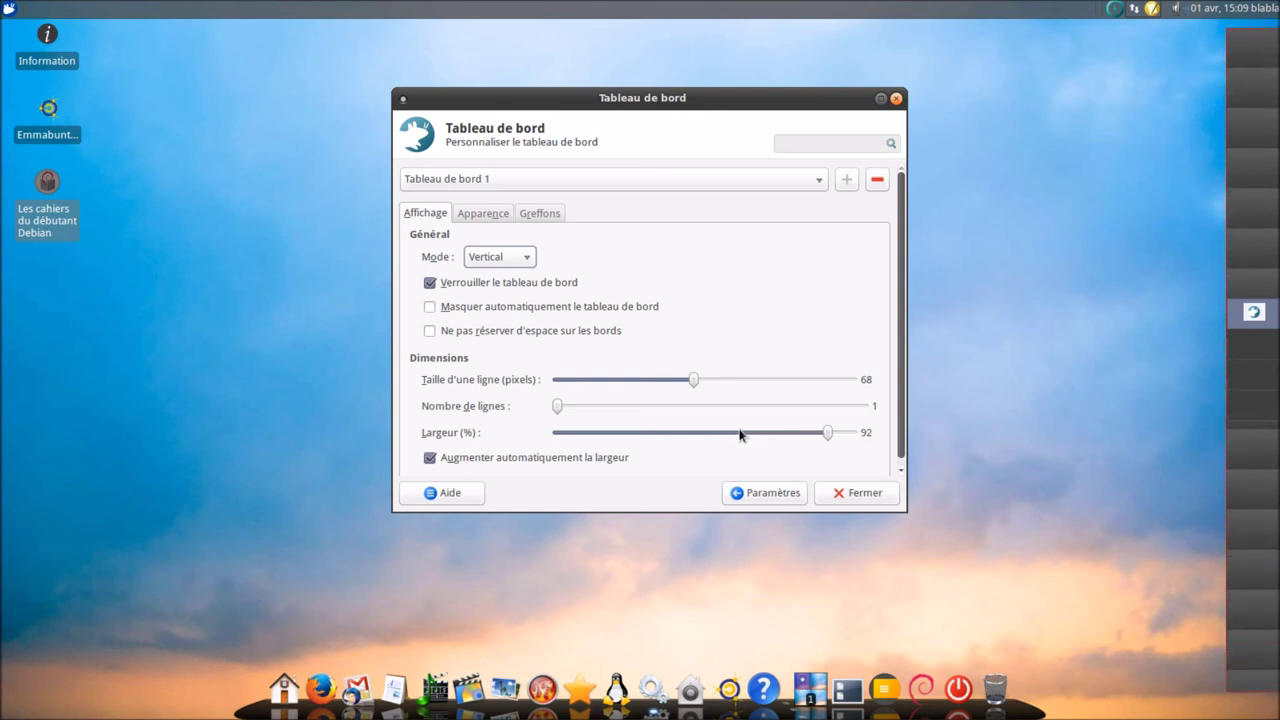
scroll(741, 434, up, 1)
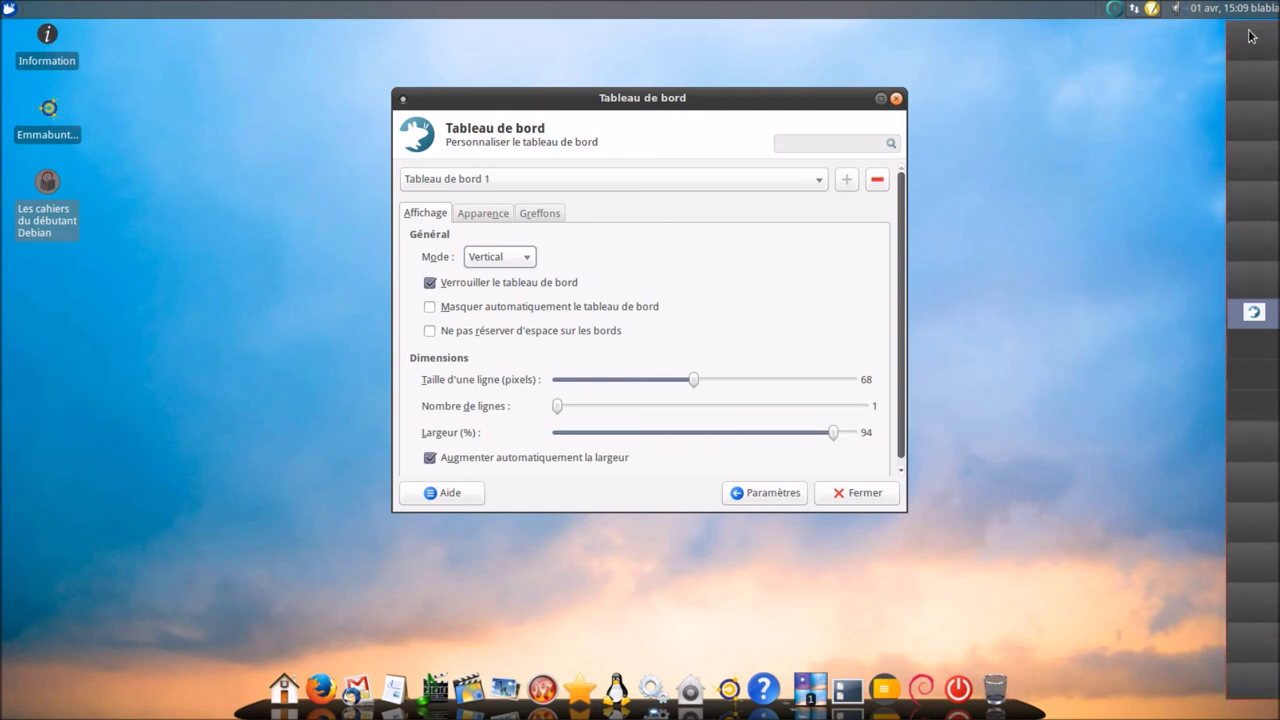
click(491, 283)
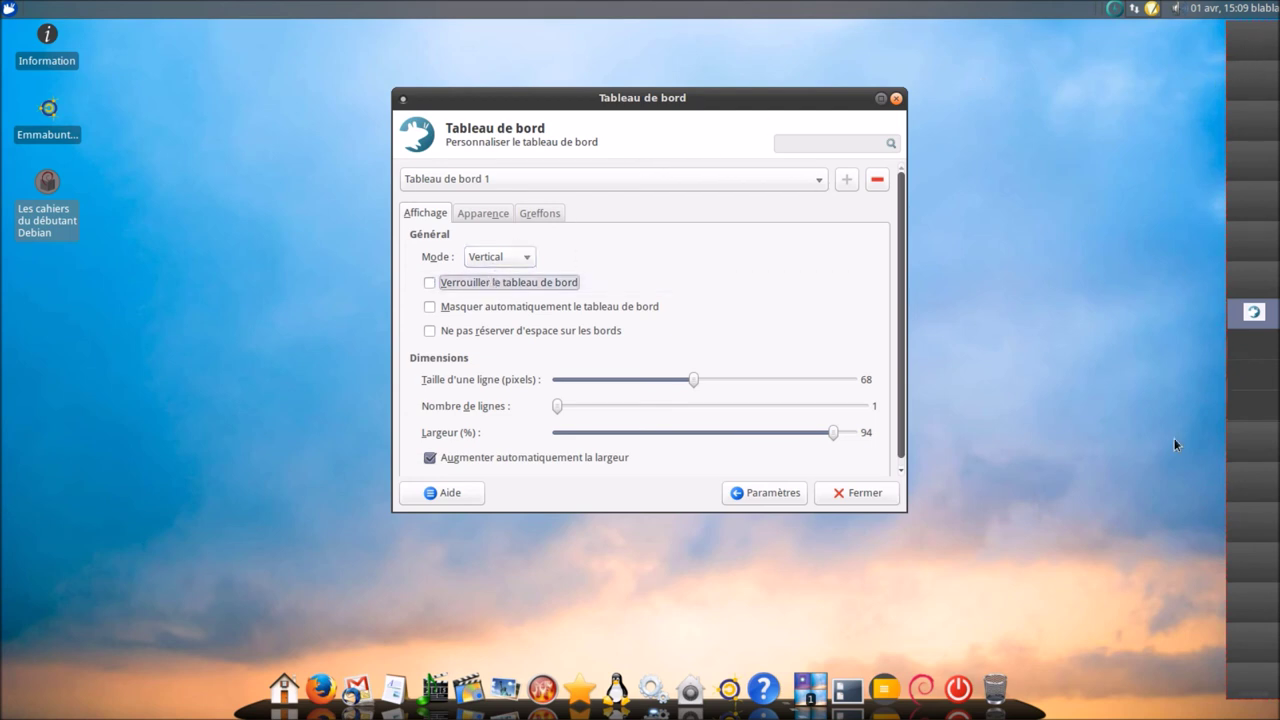
drag(1251, 706, 1252, 705)
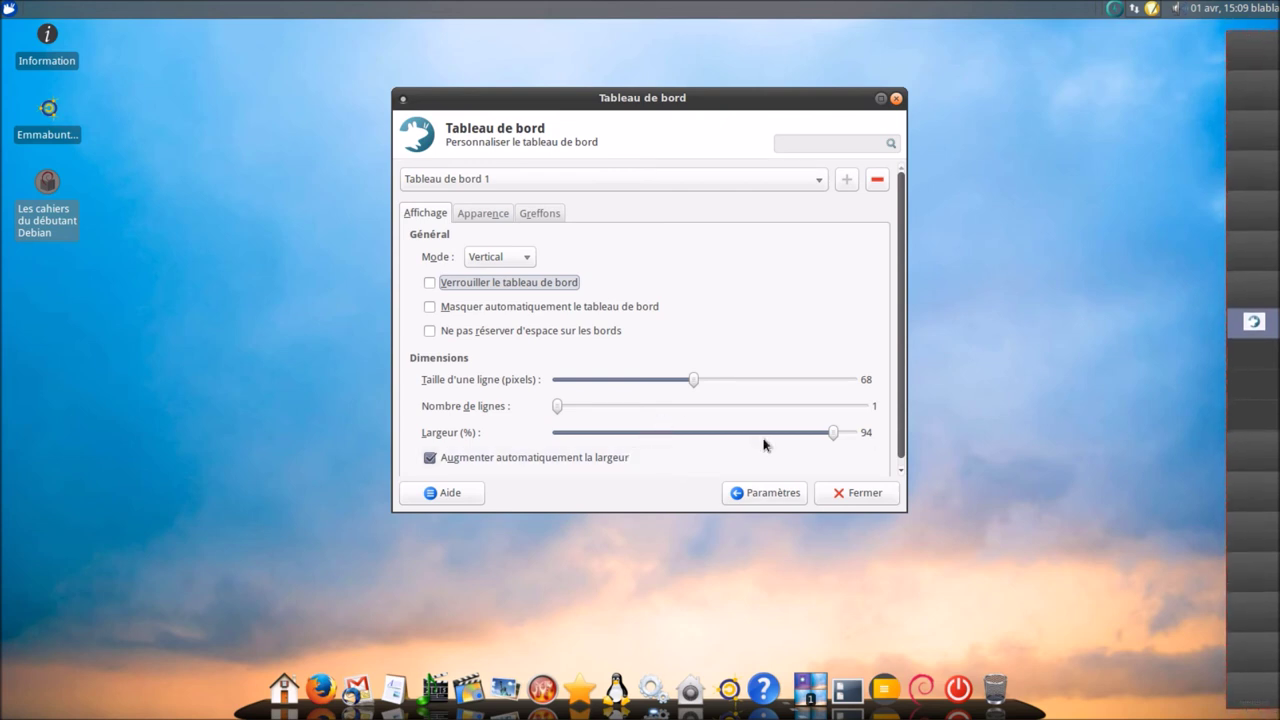
- Set the panel Largeur to 10%, lock it again and enable Masquer automatiquement
scroll(764, 444, up, 2)
scroll(764, 444, up, 2)
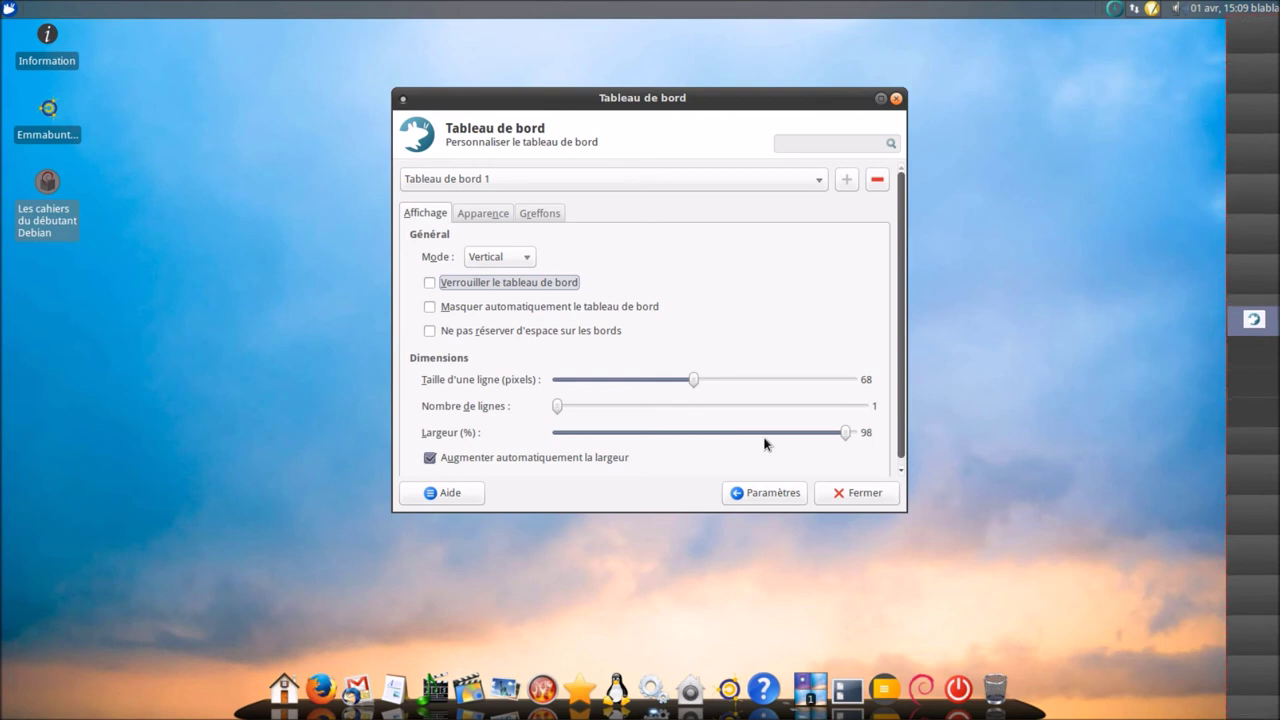
scroll(764, 444, down, 2)
scroll(764, 444, down, 20)
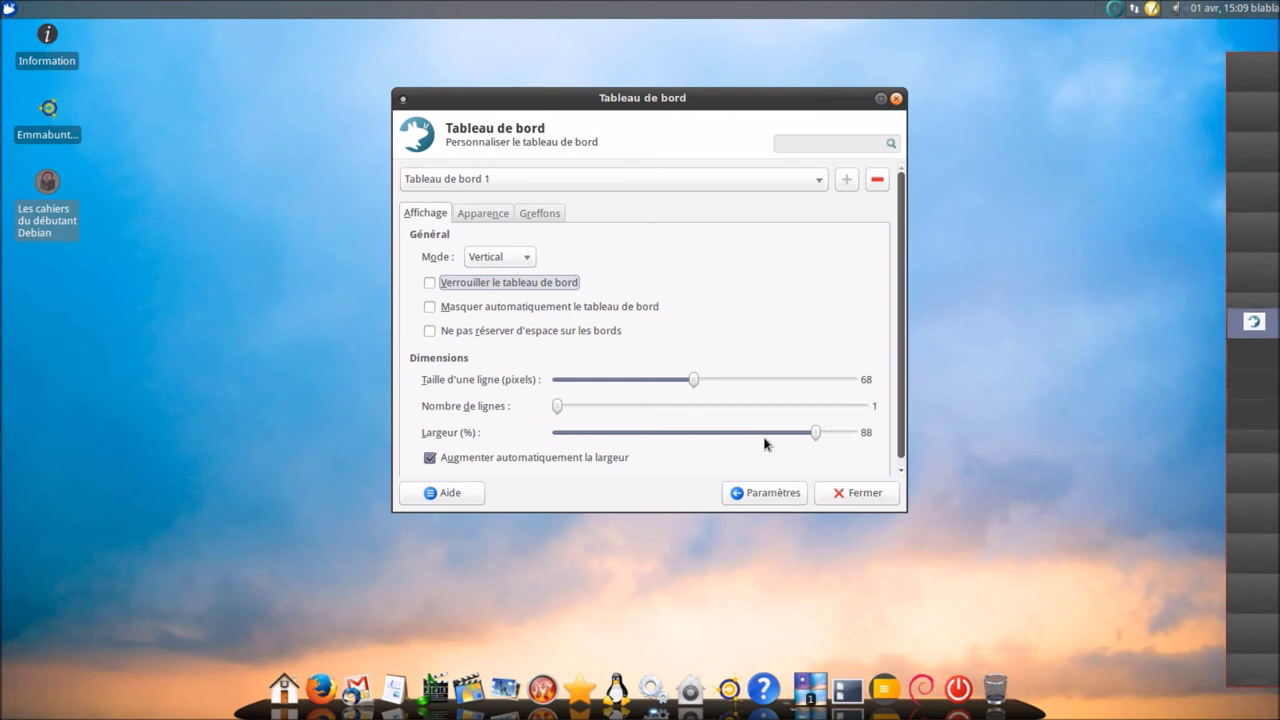
scroll(766, 441, down, 20)
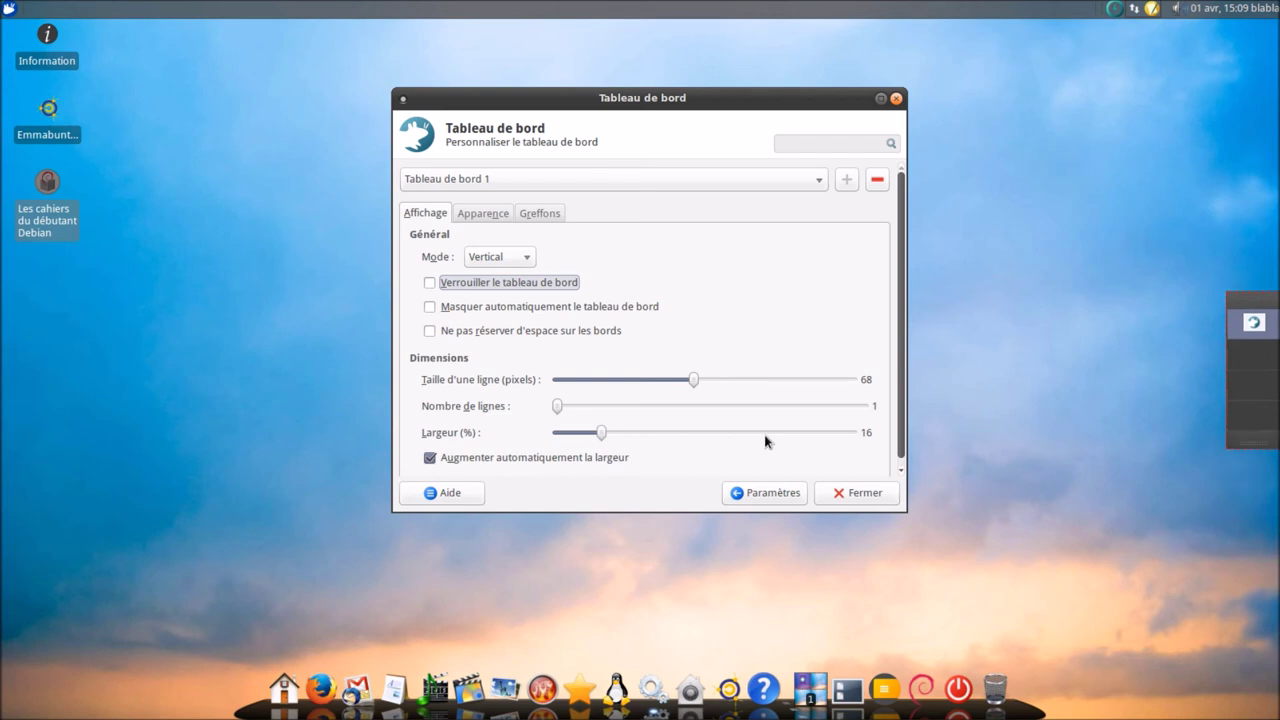
scroll(765, 437, down, 4)
click(497, 281)
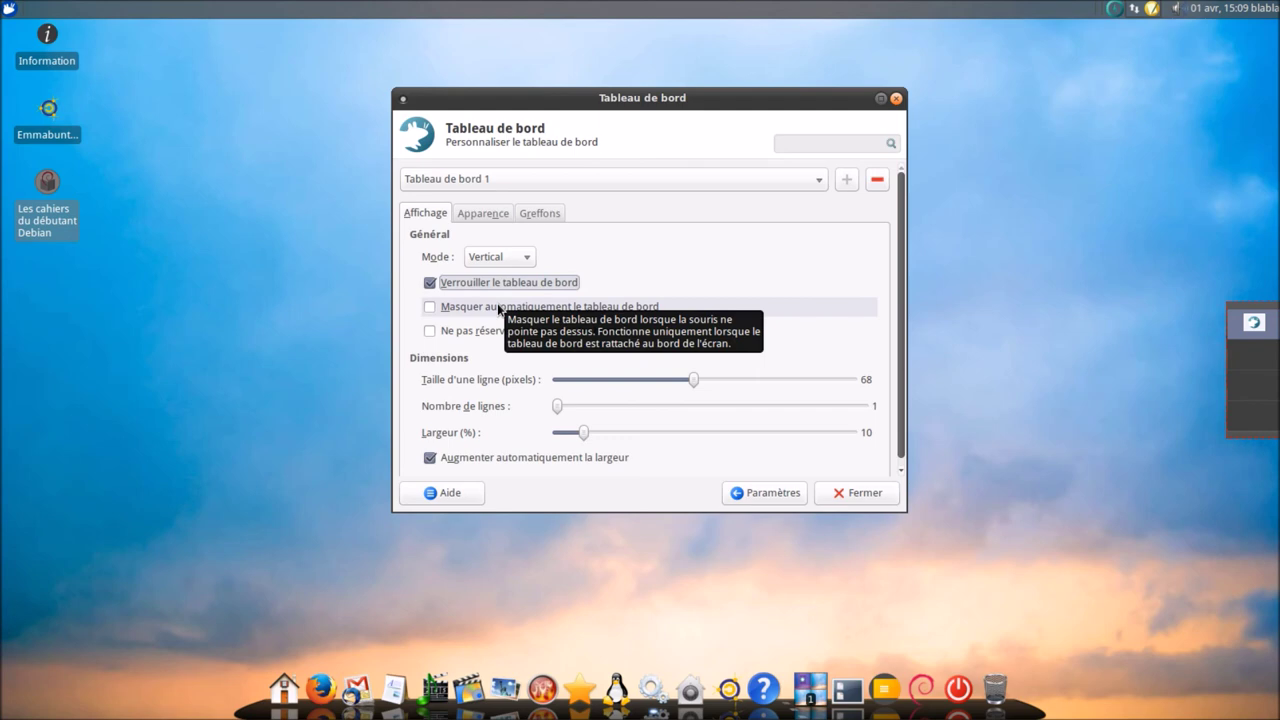
click(498, 309)
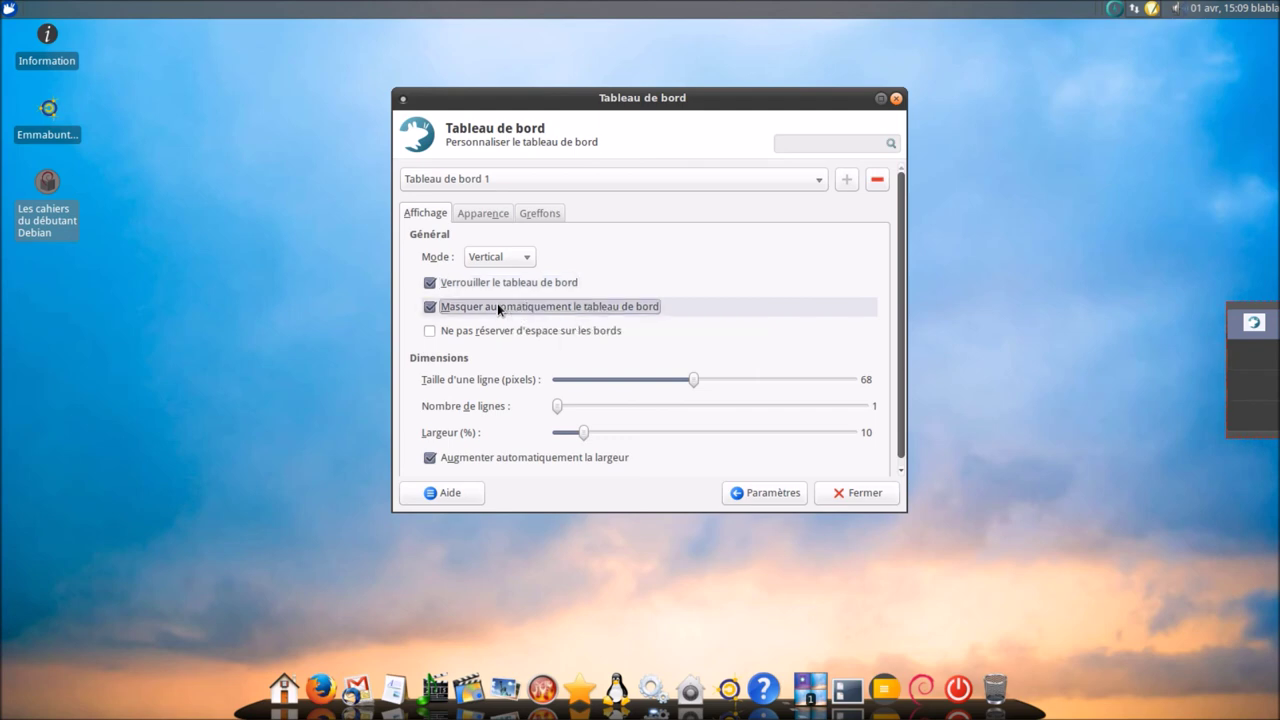
- Return to Paramétrage and briefly check the removable drives and media settings
click(771, 496)
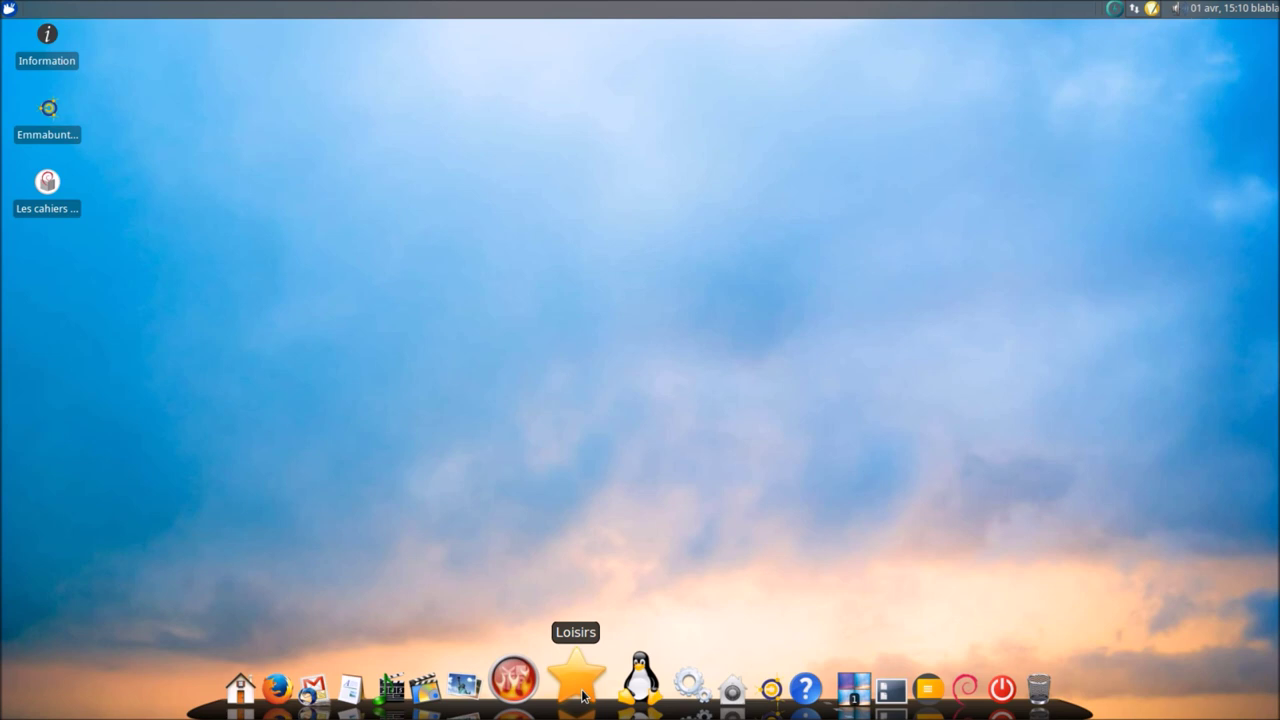
mouse_move(663, 684)
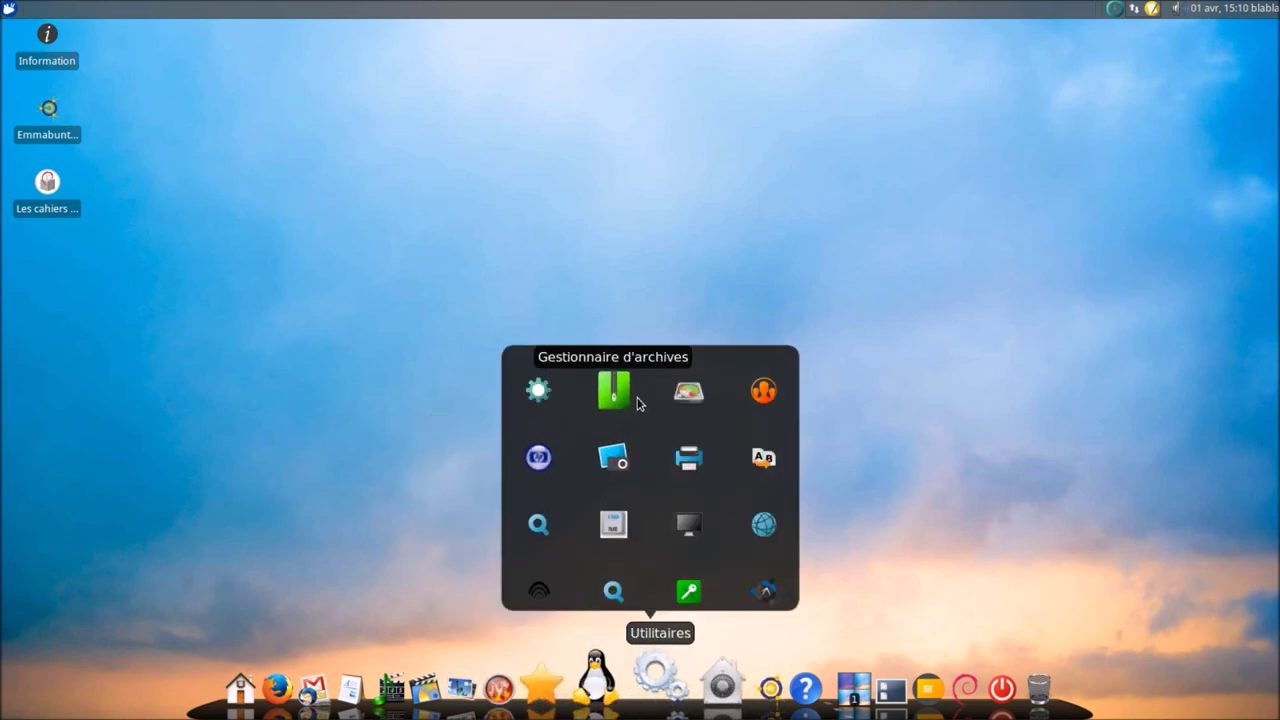
click(546, 396)
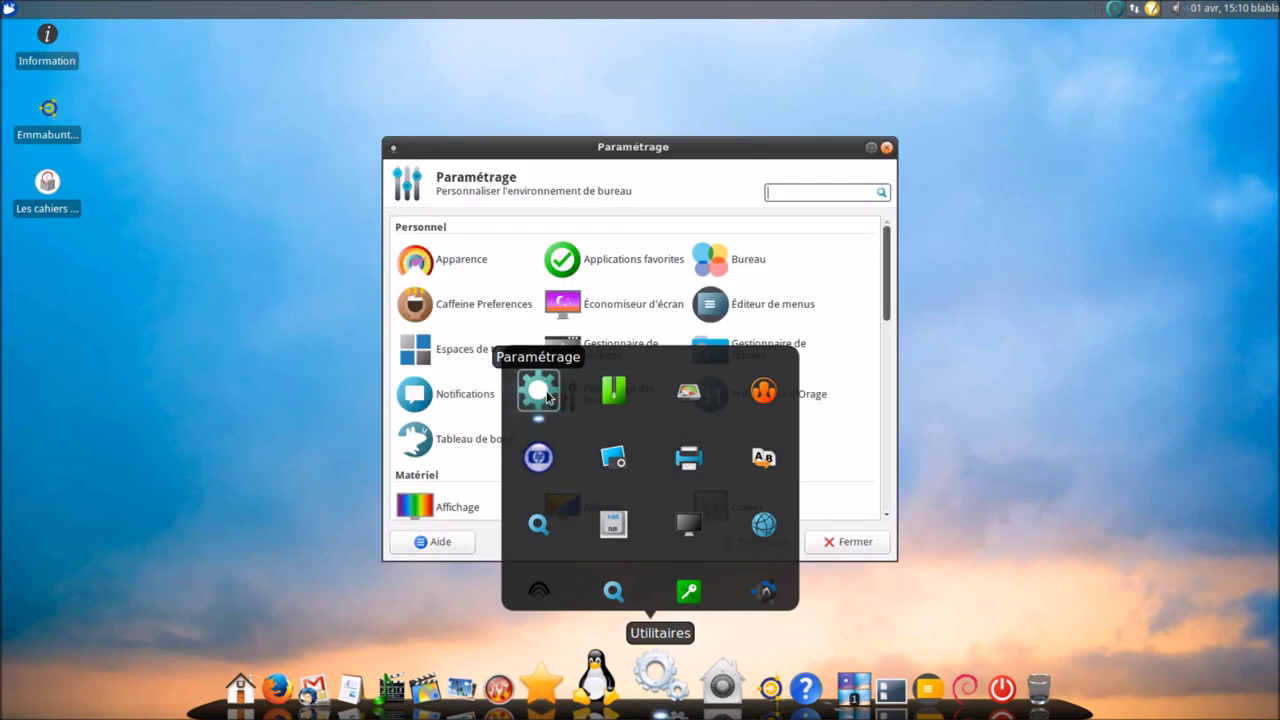
scroll(812, 280, down, 3)
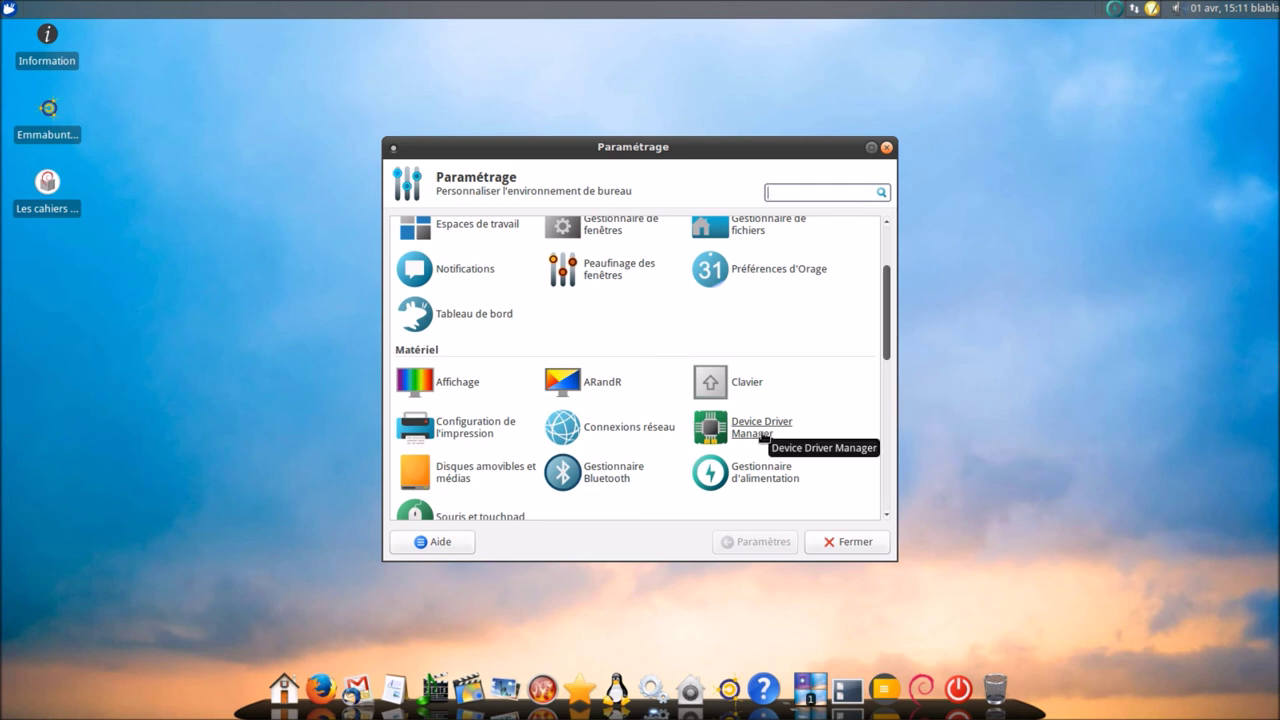
scroll(763, 435, down, 2)
click(456, 387)
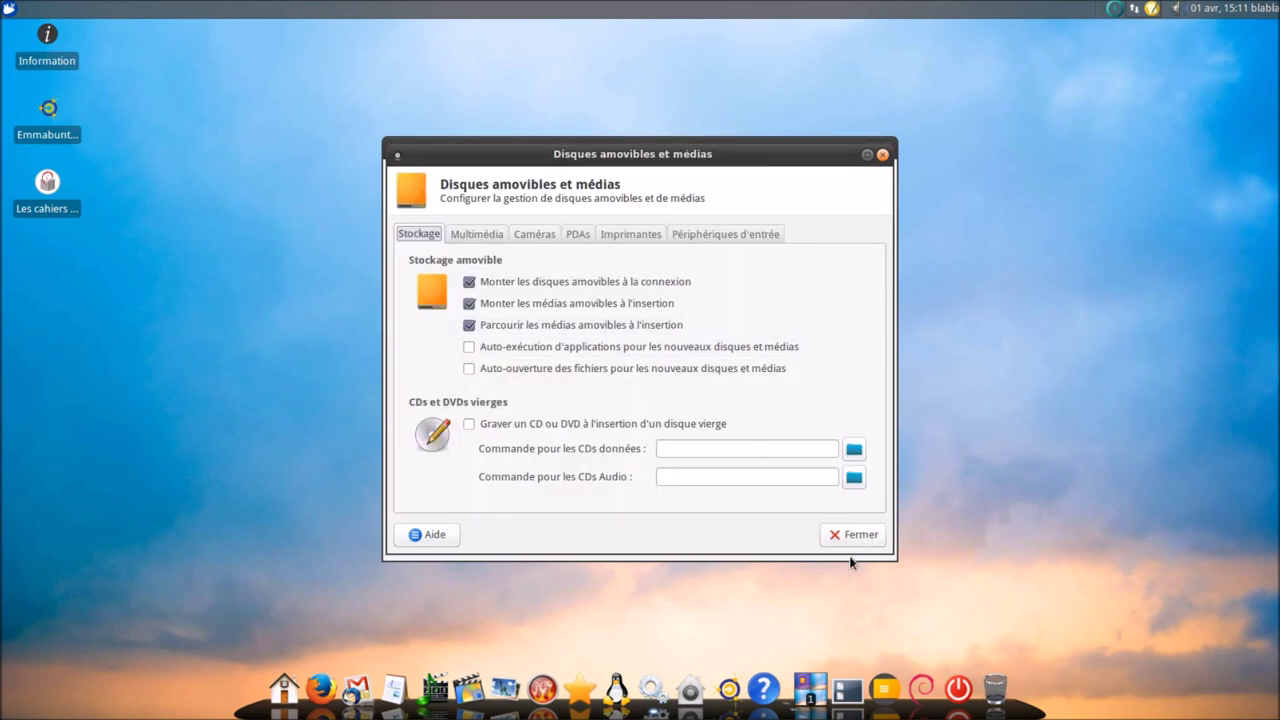
click(848, 540)
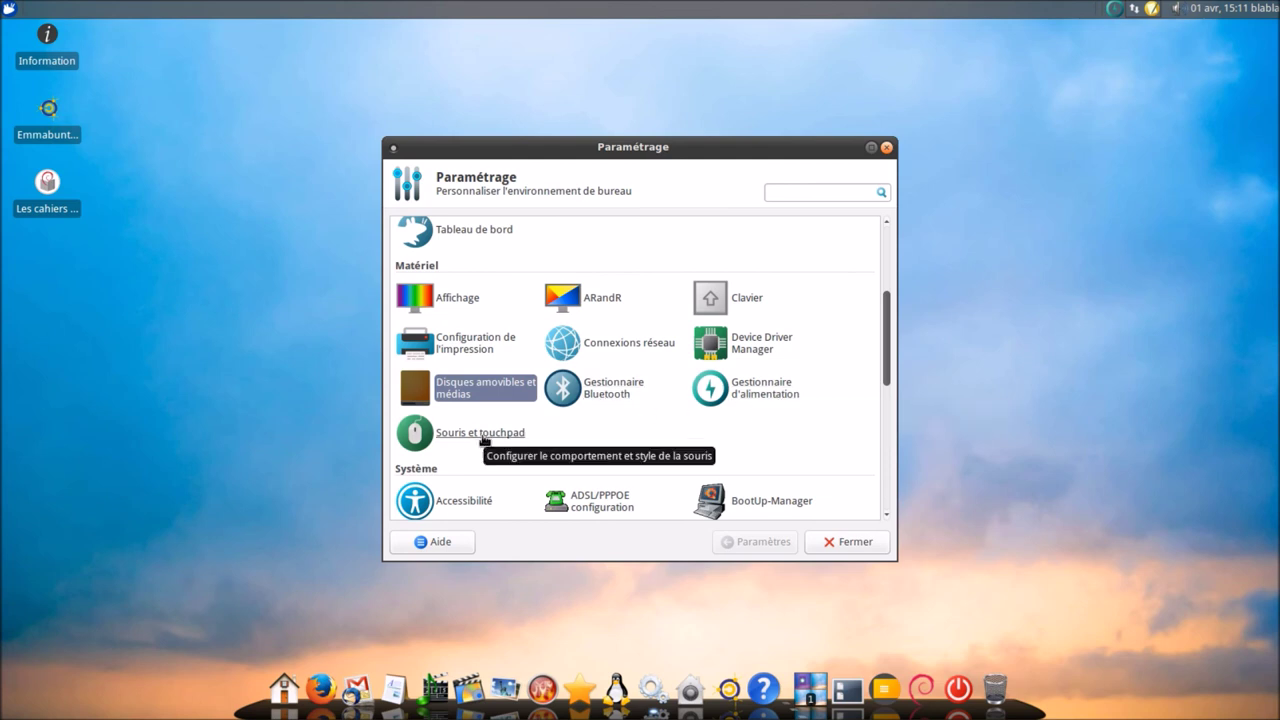
- Scroll the Paramétrage list down to the Système section showing Session et démarrage
scroll(485, 440, down, 2)
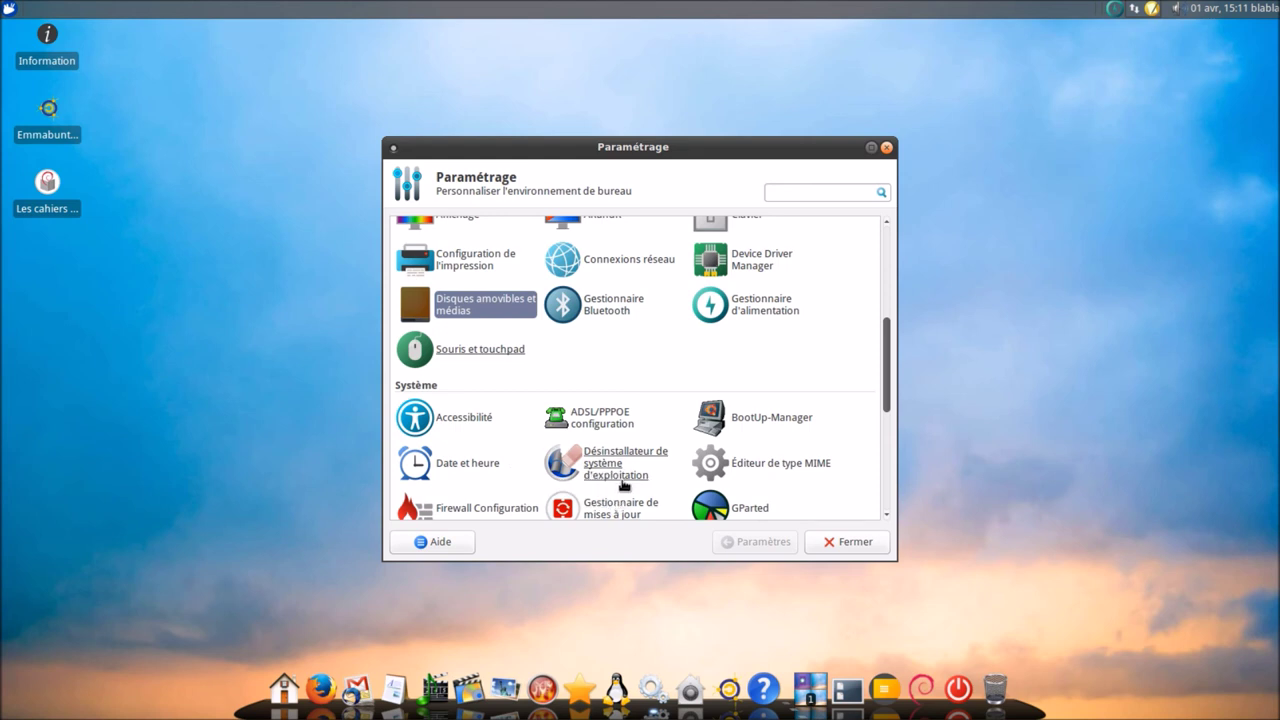
scroll(758, 455, down, 2)
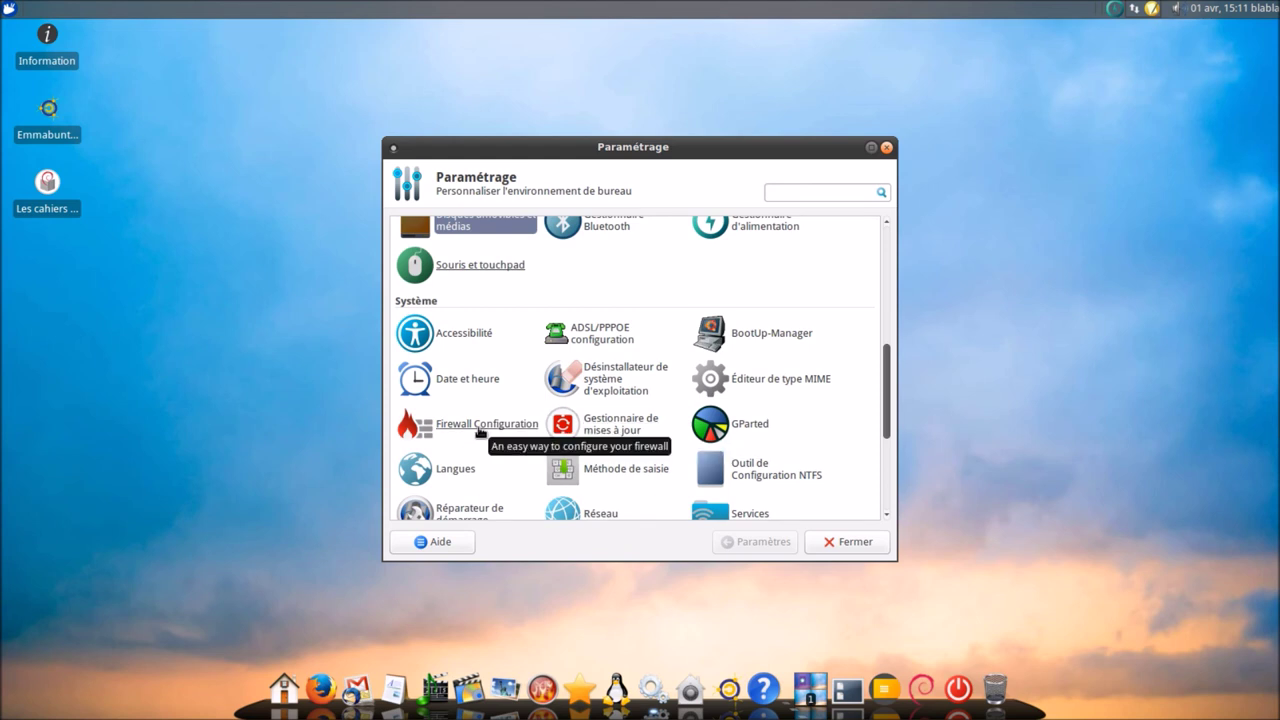
scroll(758, 462, down, 2)
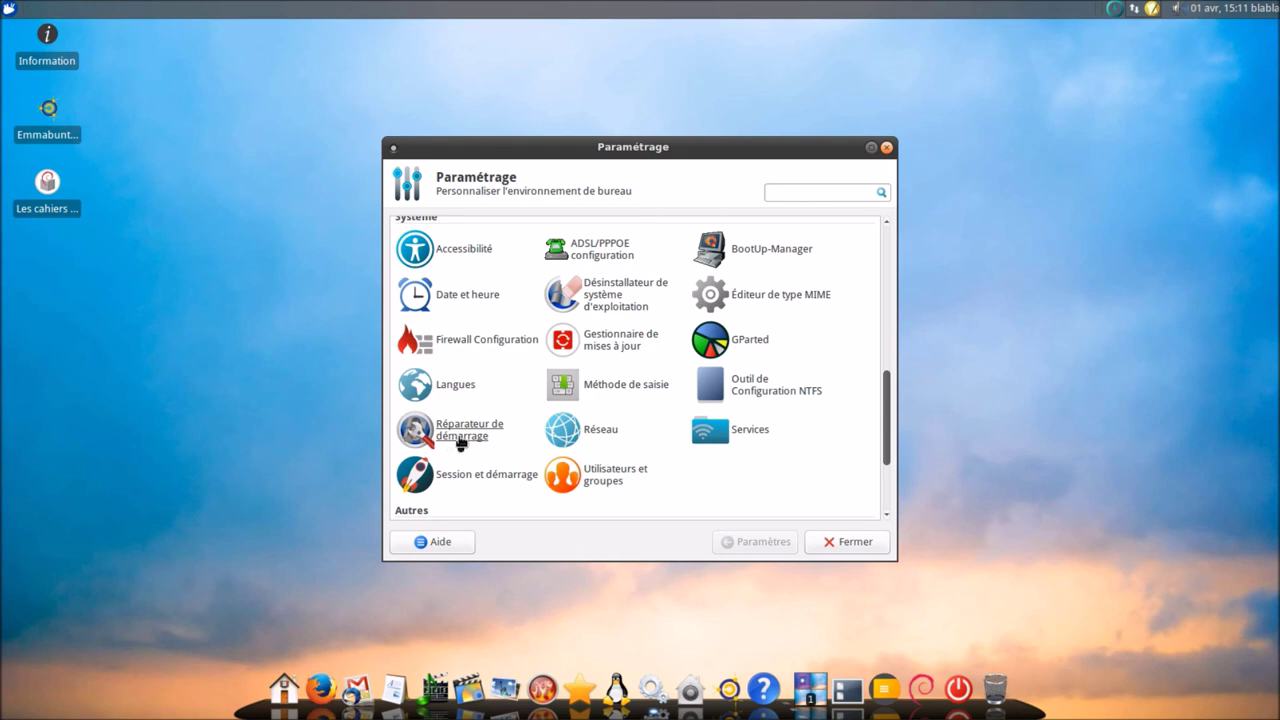
- Open Session et démarrage and browse its splash screen, autostart and current session tabs
click(458, 480)
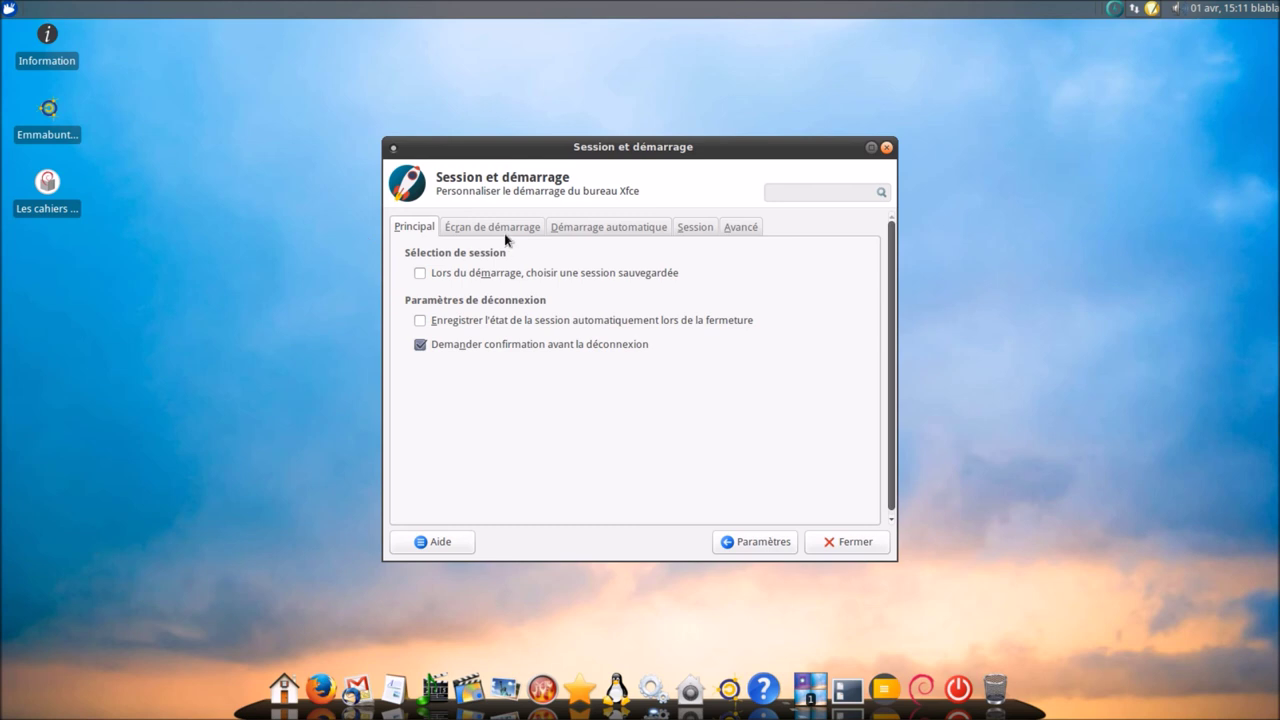
click(504, 228)
click(591, 229)
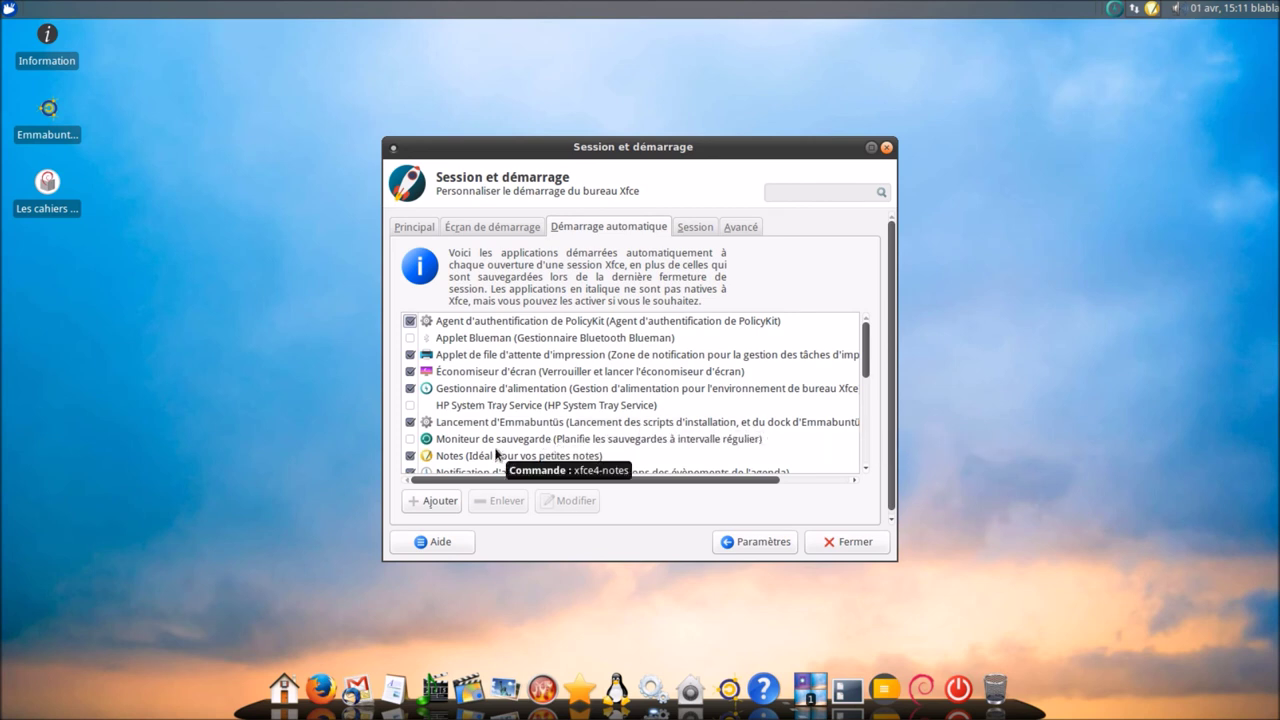
scroll(497, 454, down, 1)
drag(591, 481, 630, 492)
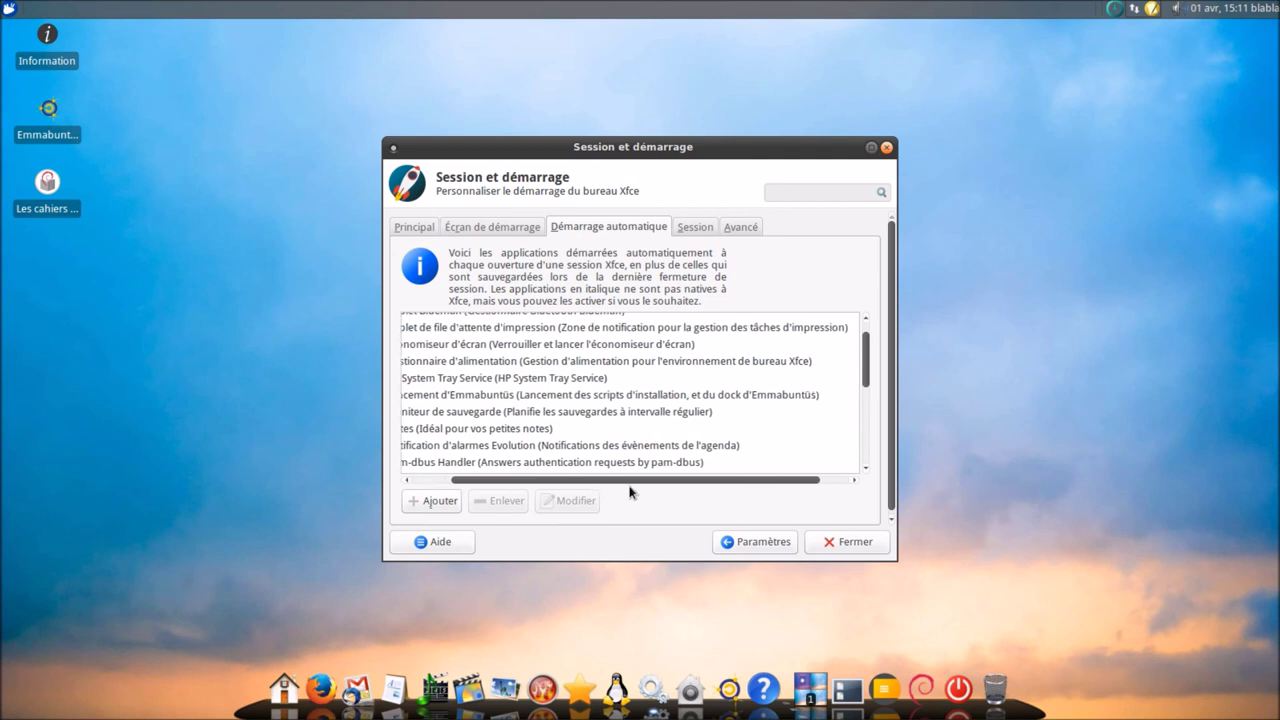
drag(630, 492, 513, 500)
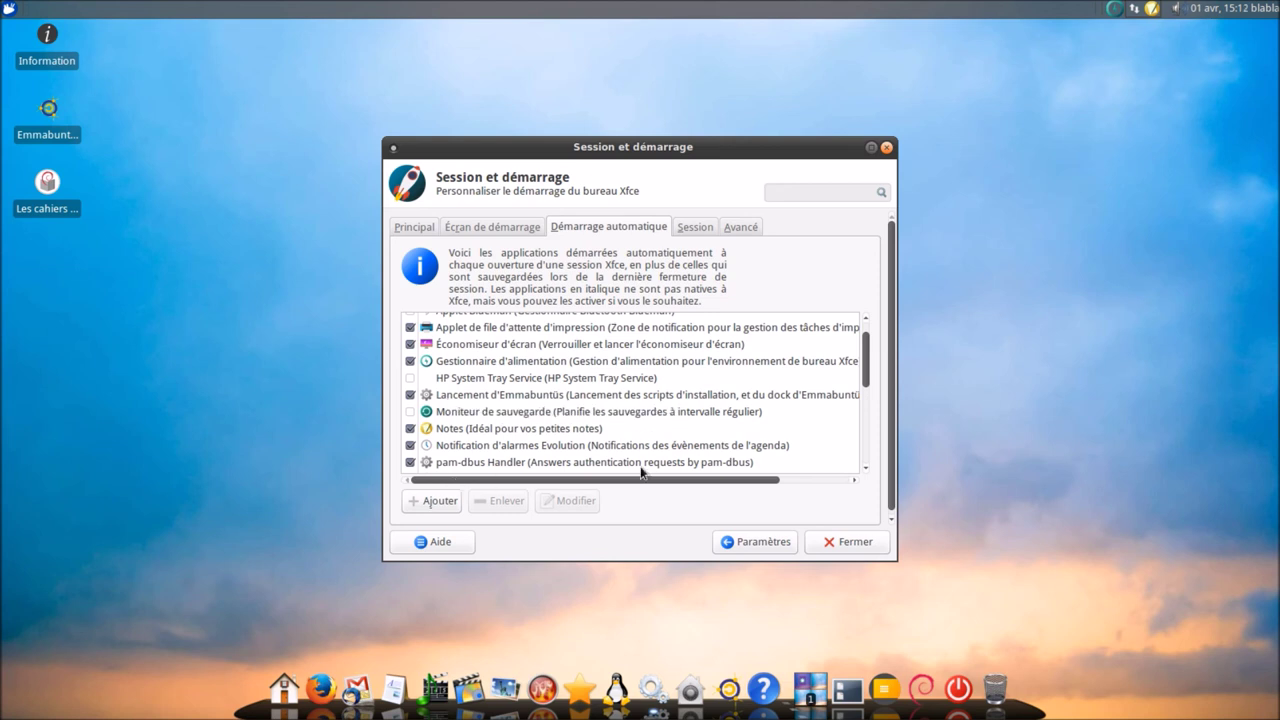
scroll(866, 398, down, 1)
drag(866, 398, 861, 476)
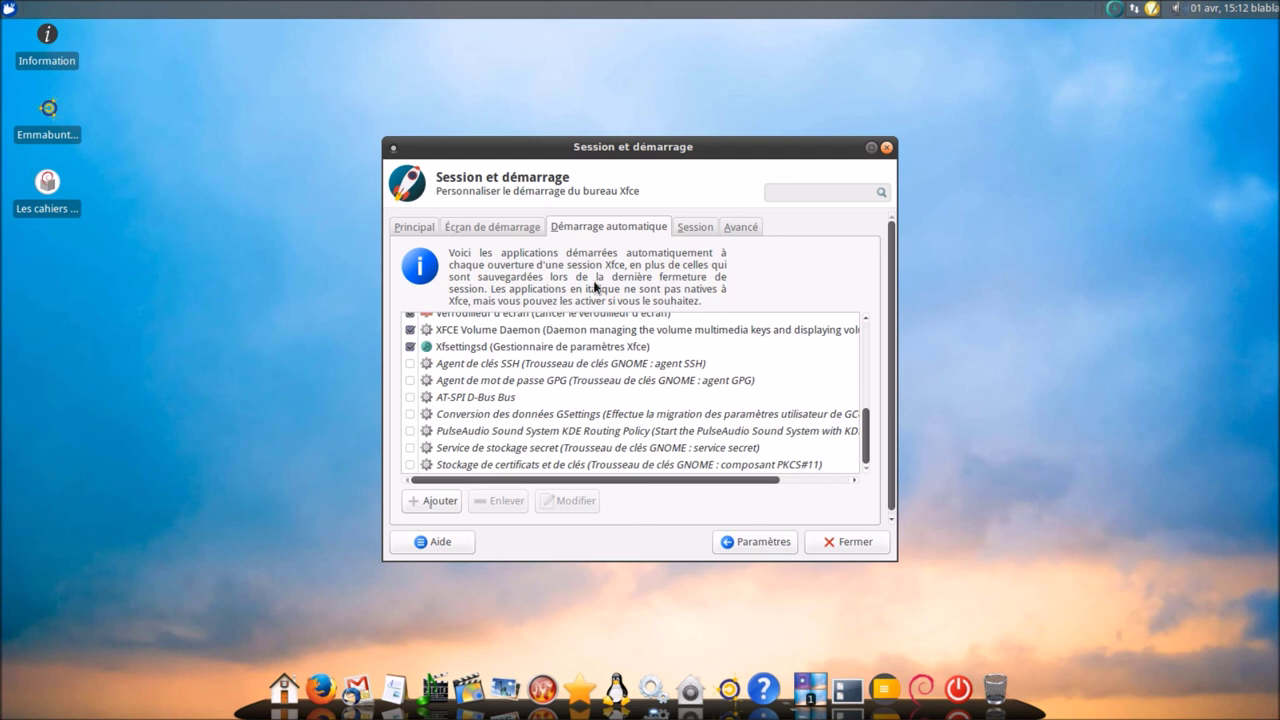
click(692, 230)
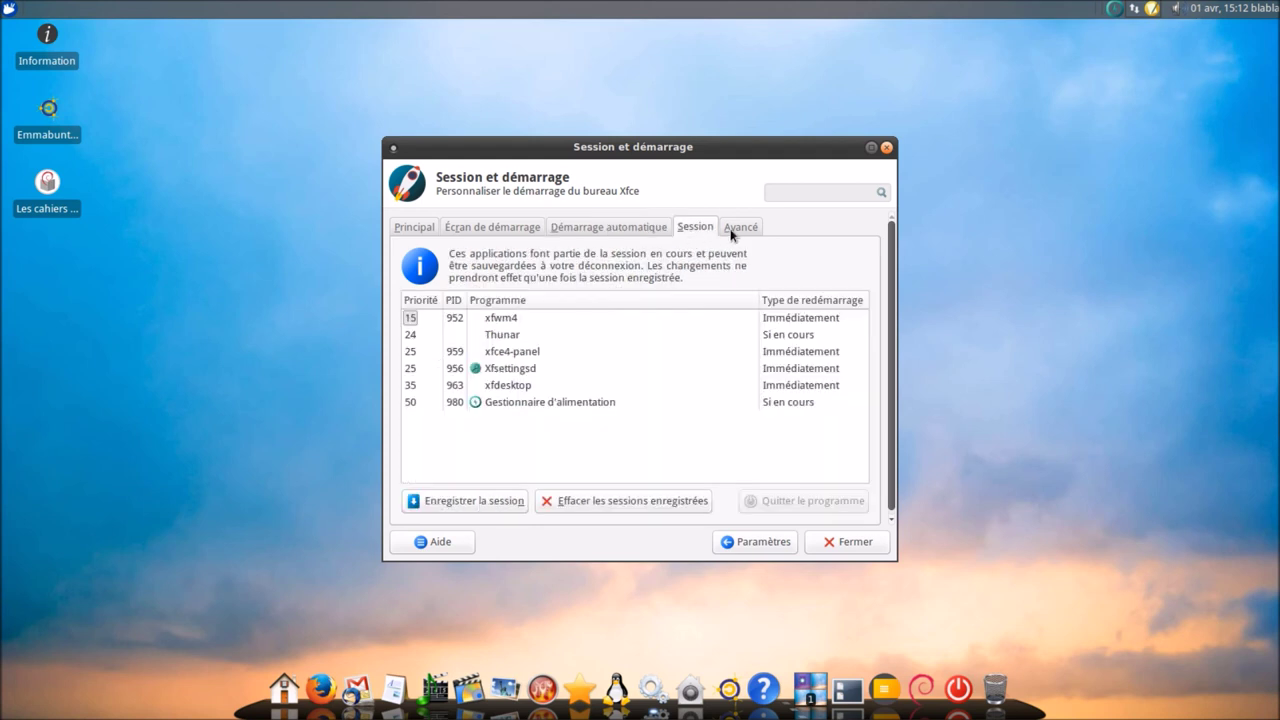
- In Avancé, enable KDE services, remote application management and screen lock before sleep, then return to Paramètres
click(739, 230)
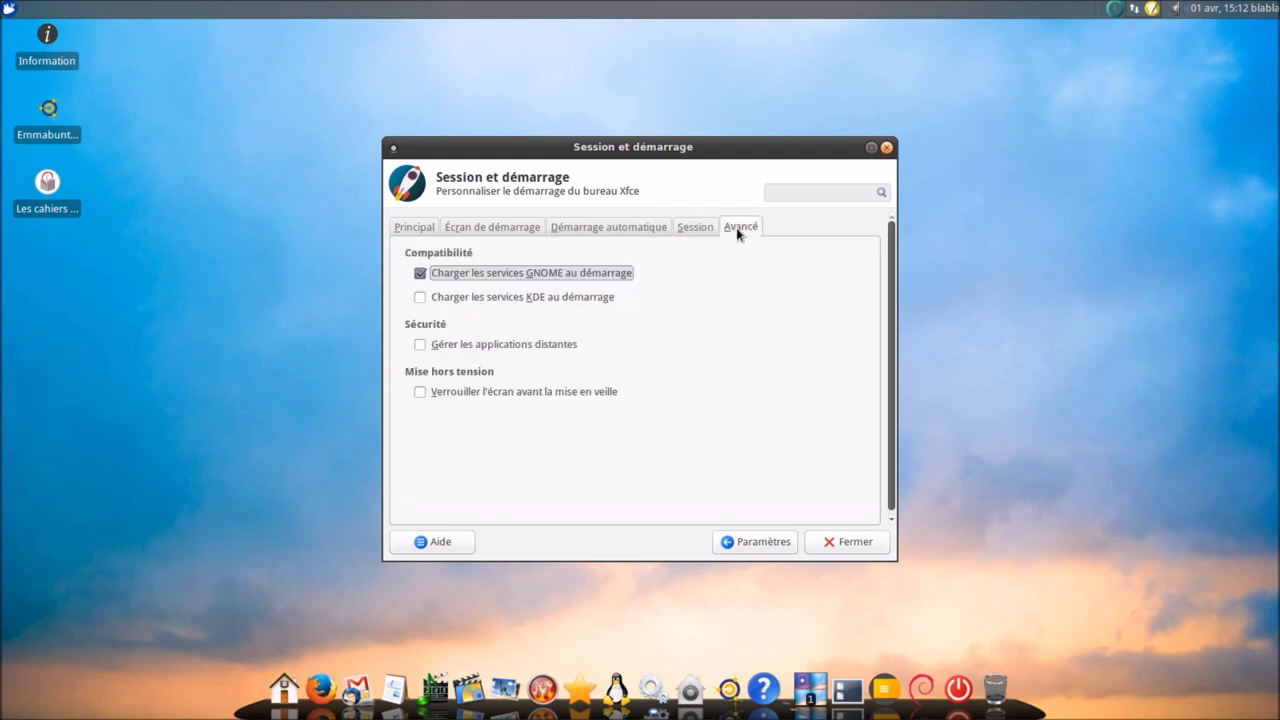
click(544, 300)
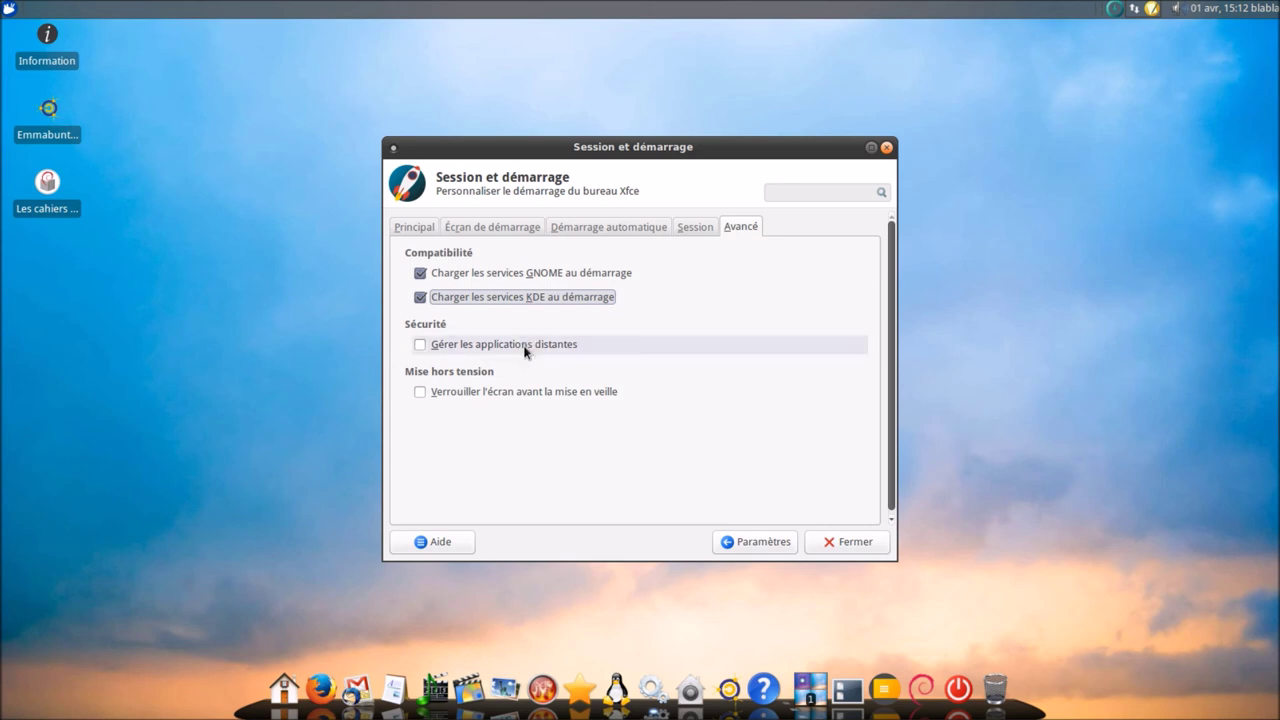
click(524, 346)
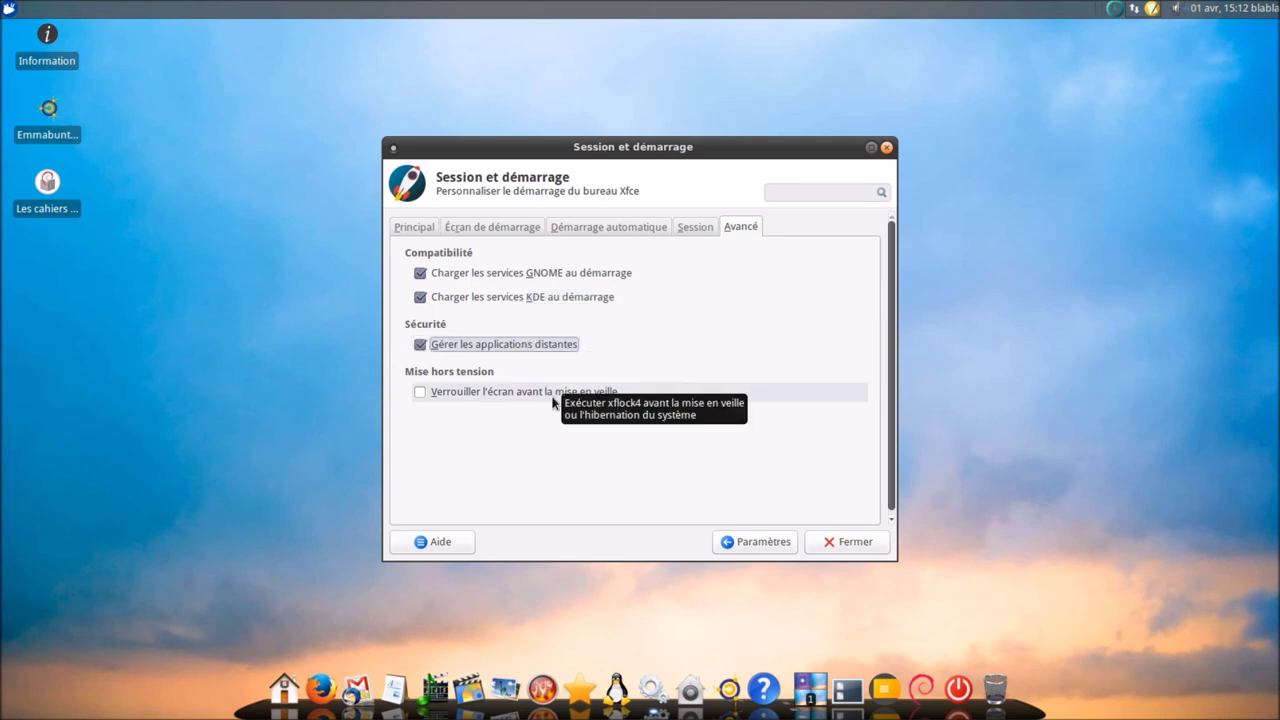
click(553, 395)
click(733, 545)
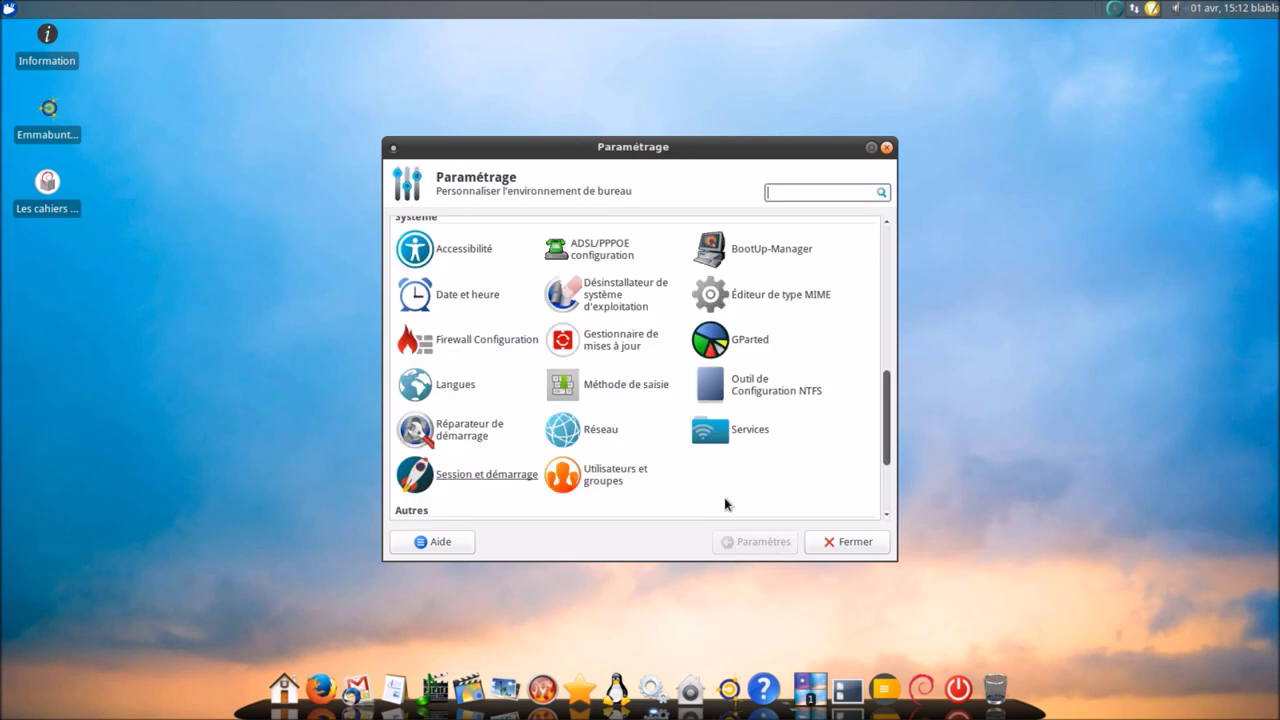
- Close the settings manager and launch the archive manager from the Utilitaires stack
scroll(708, 423, down, 3)
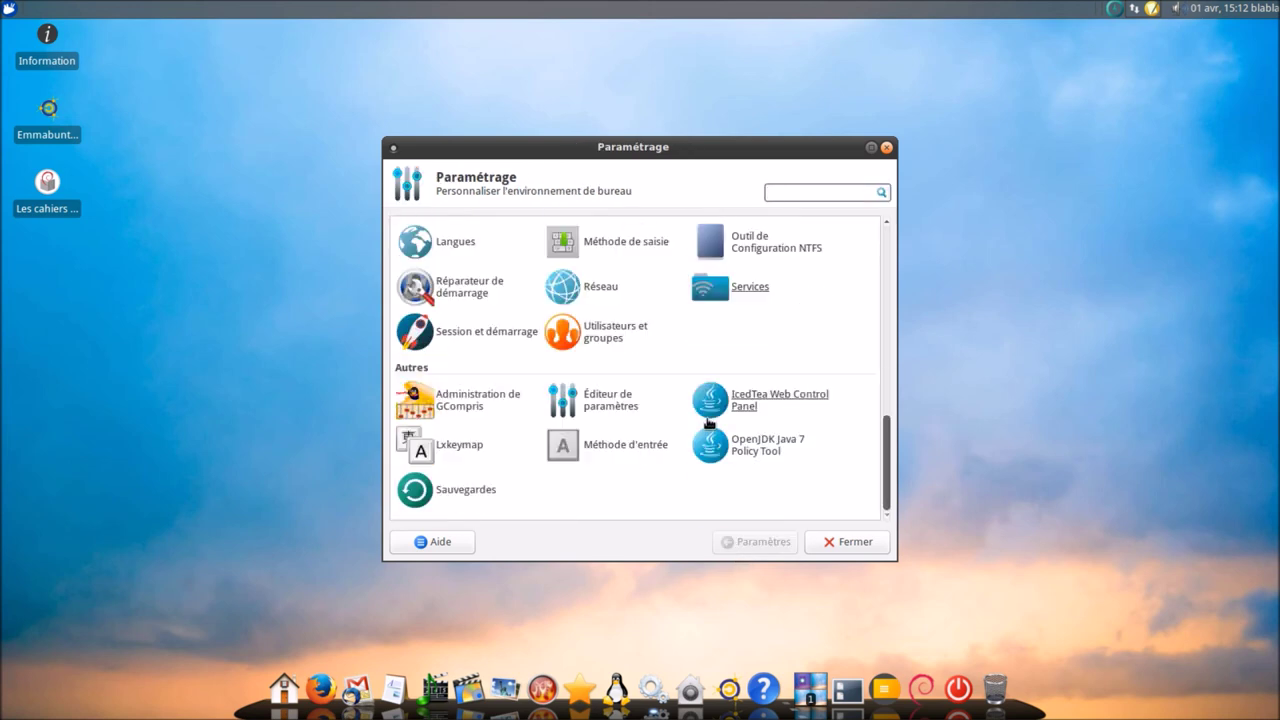
click(843, 542)
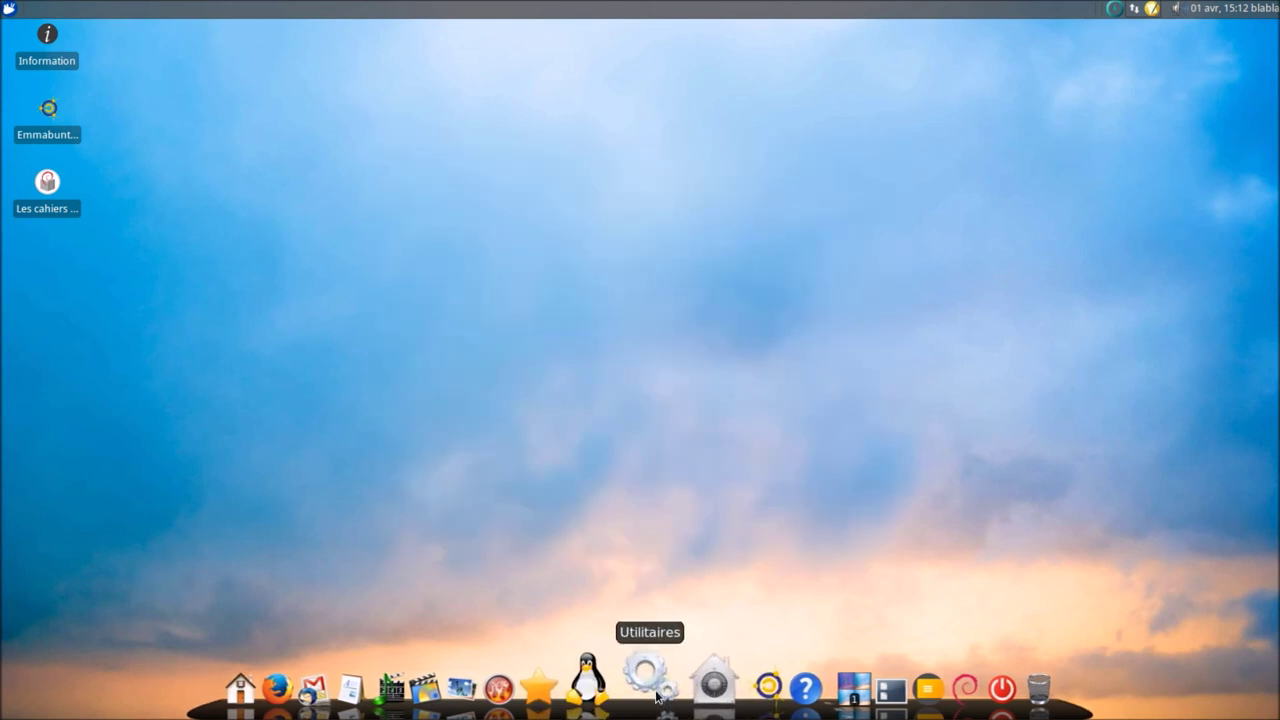
mouse_move(648, 676)
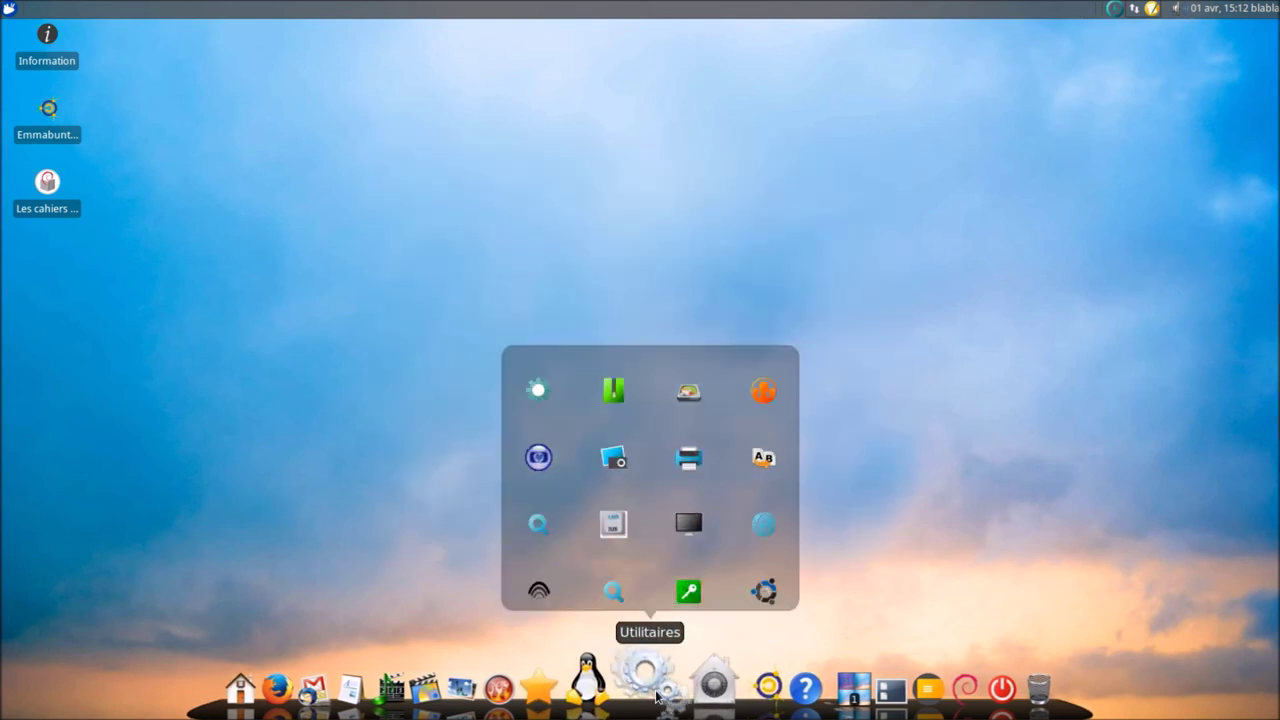
click(614, 392)
- Launch GParted with the password, Utilisateurs et groupes, Rechercher des fichiers and the LXDE installer
click(688, 391)
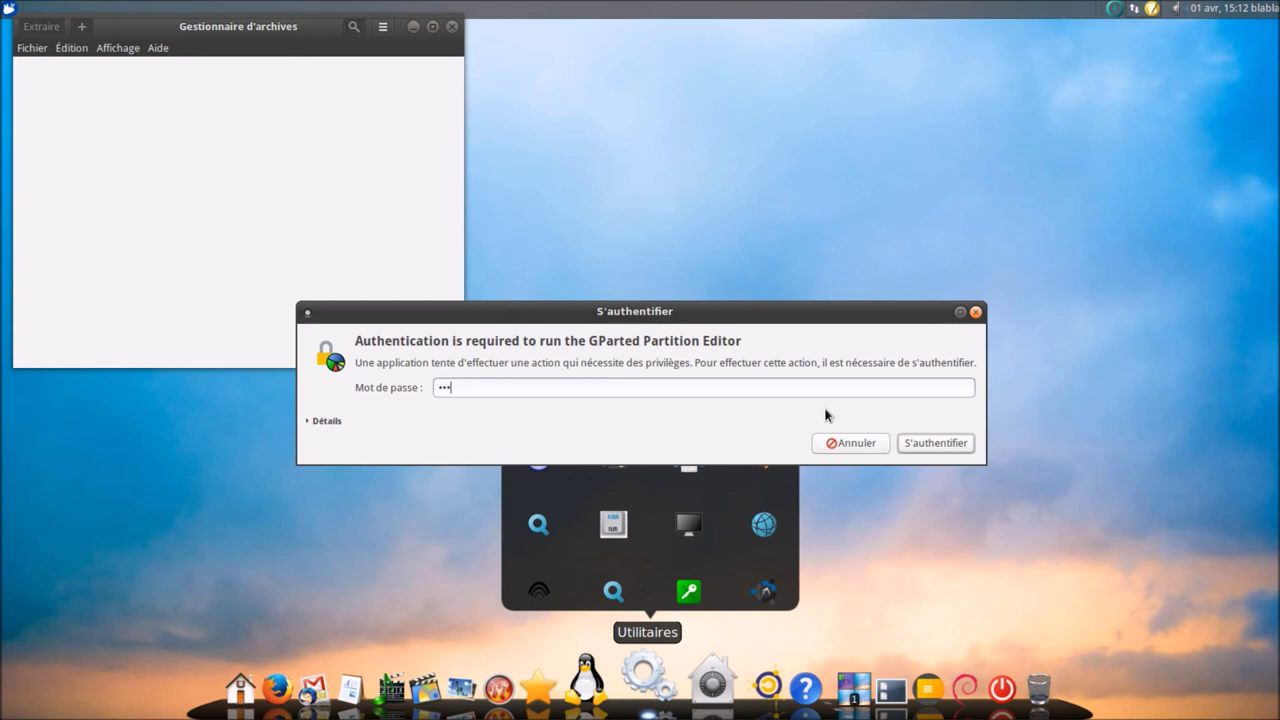
key(Return)
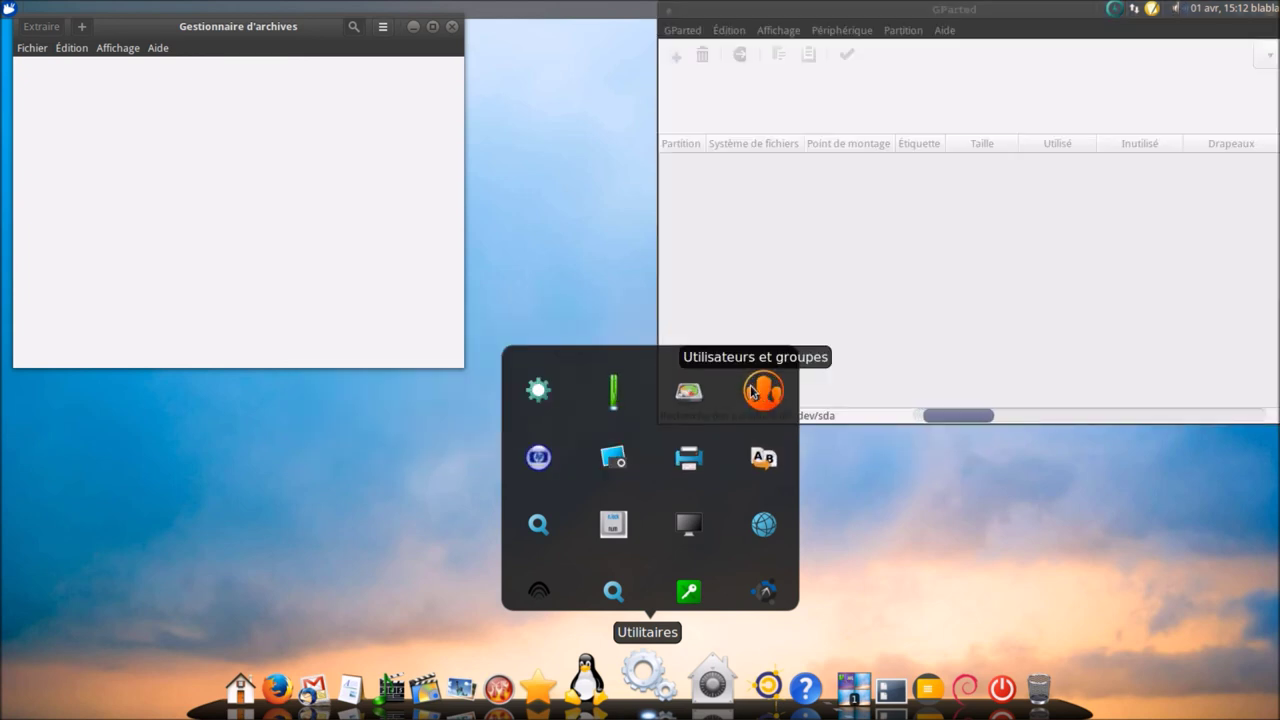
click(754, 391)
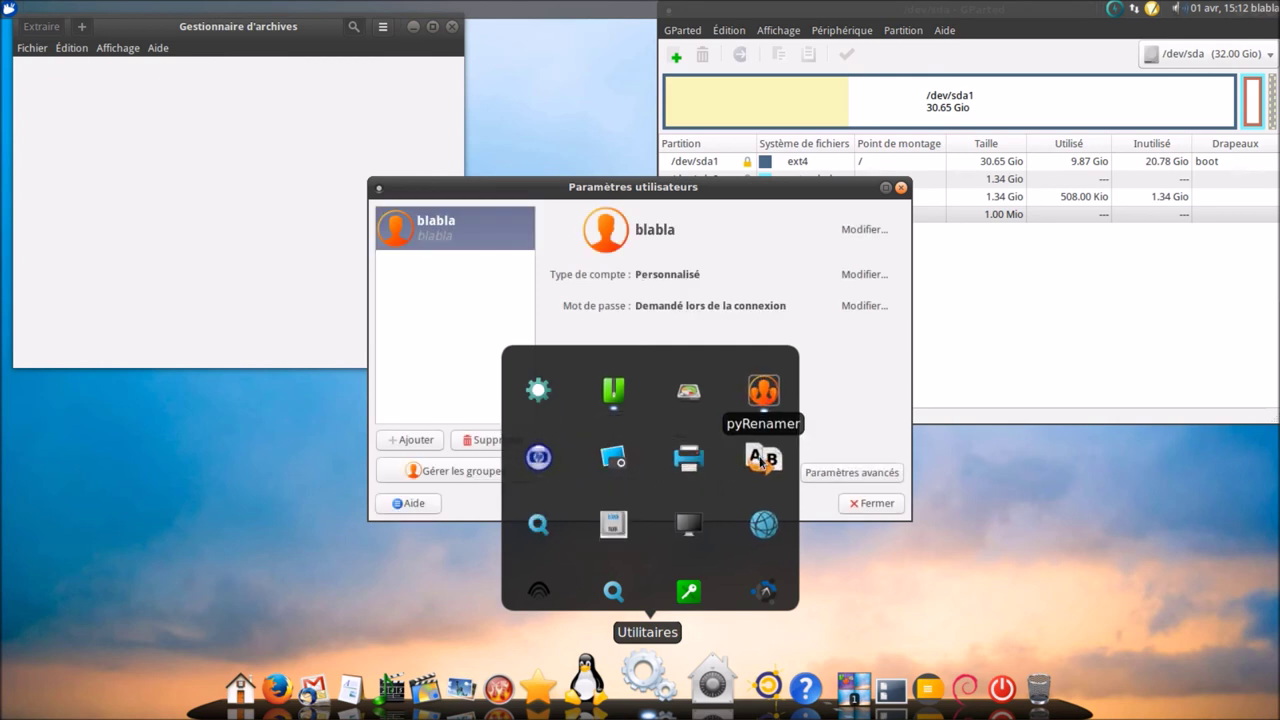
click(555, 527)
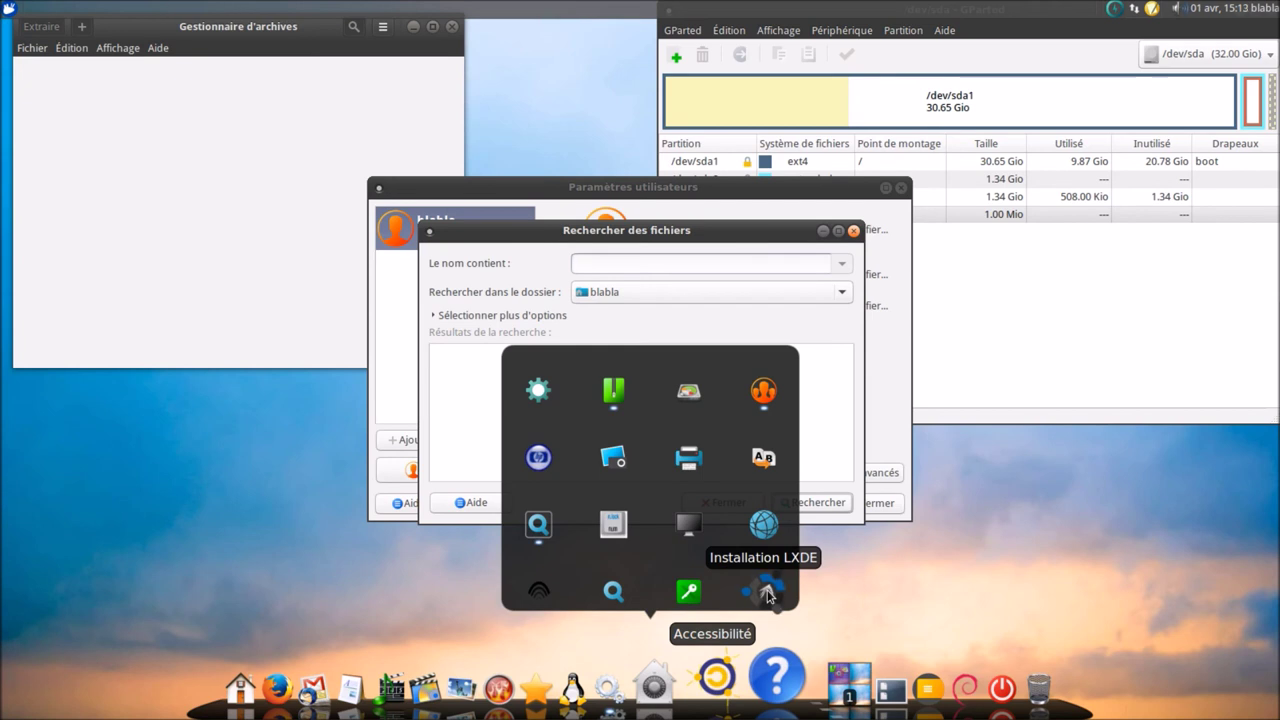
click(767, 594)
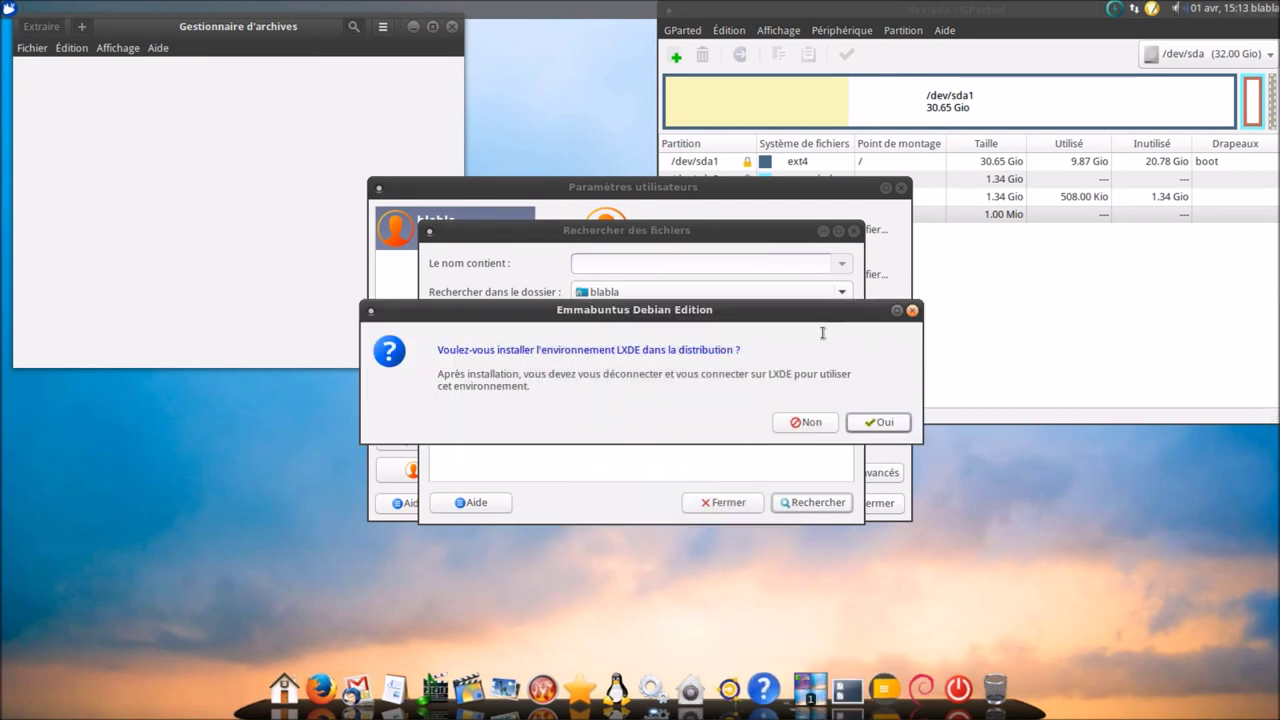
- Close the file search, user settings, GParted and archive manager windows
click(855, 232)
click(902, 189)
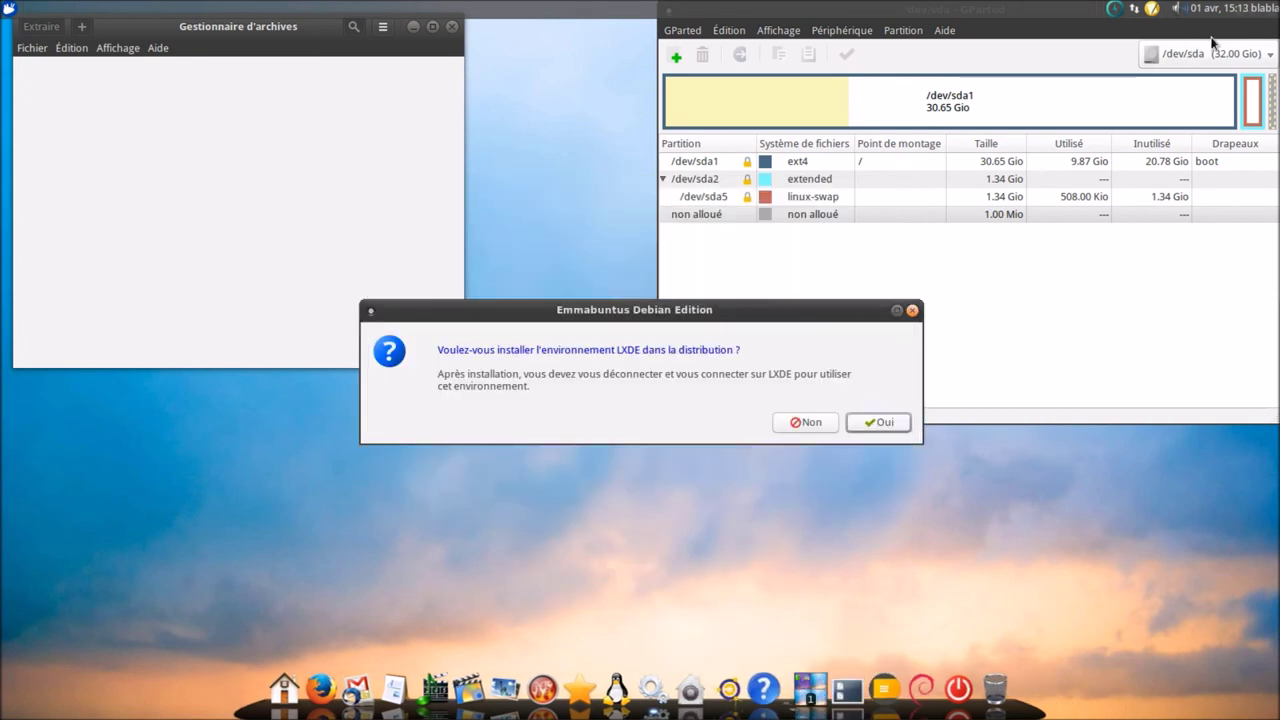
click(1272, 38)
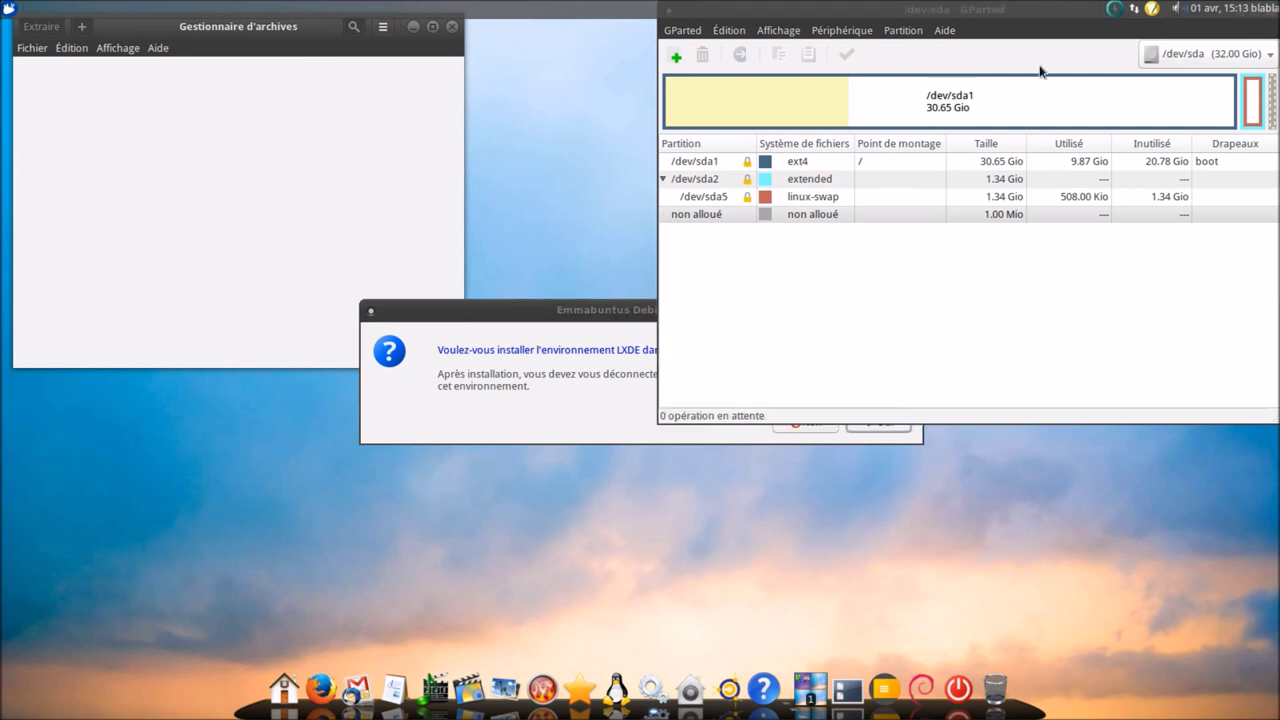
click(684, 30)
click(690, 86)
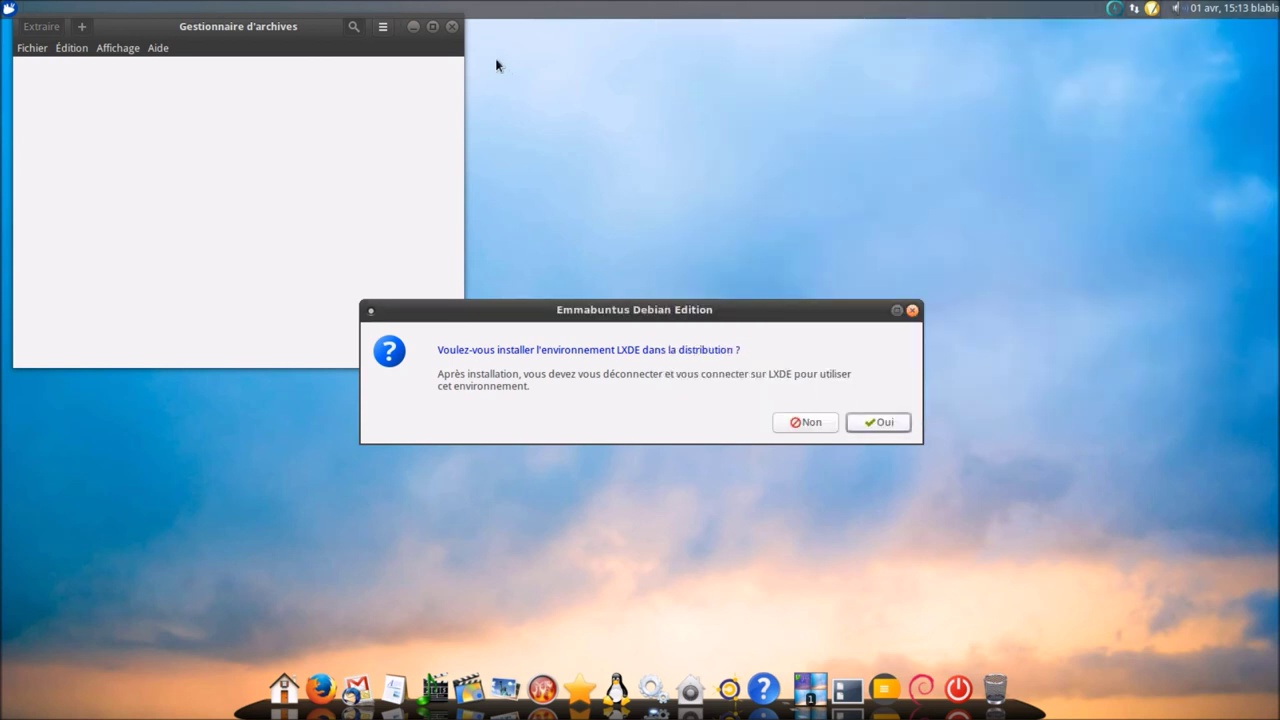
click(452, 27)
- Confirm the LXDE environment installation with the admin password
click(866, 429)
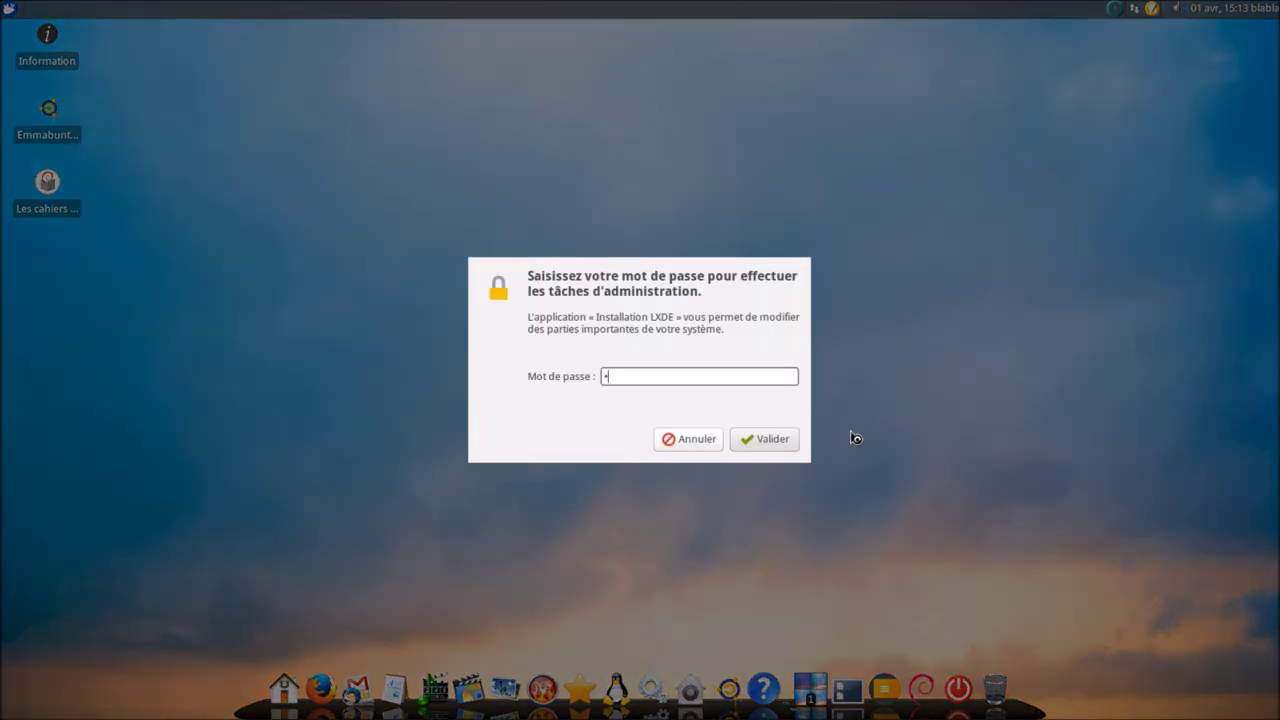
key(Return)
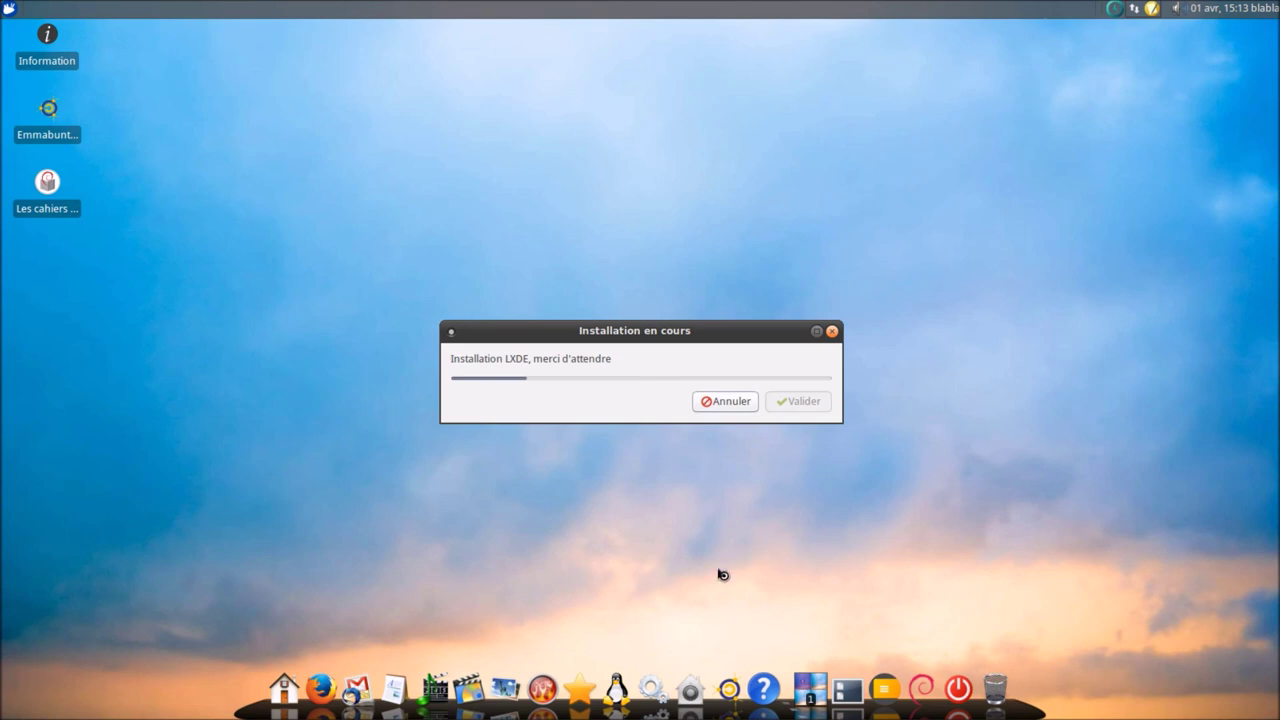
click(688, 704)
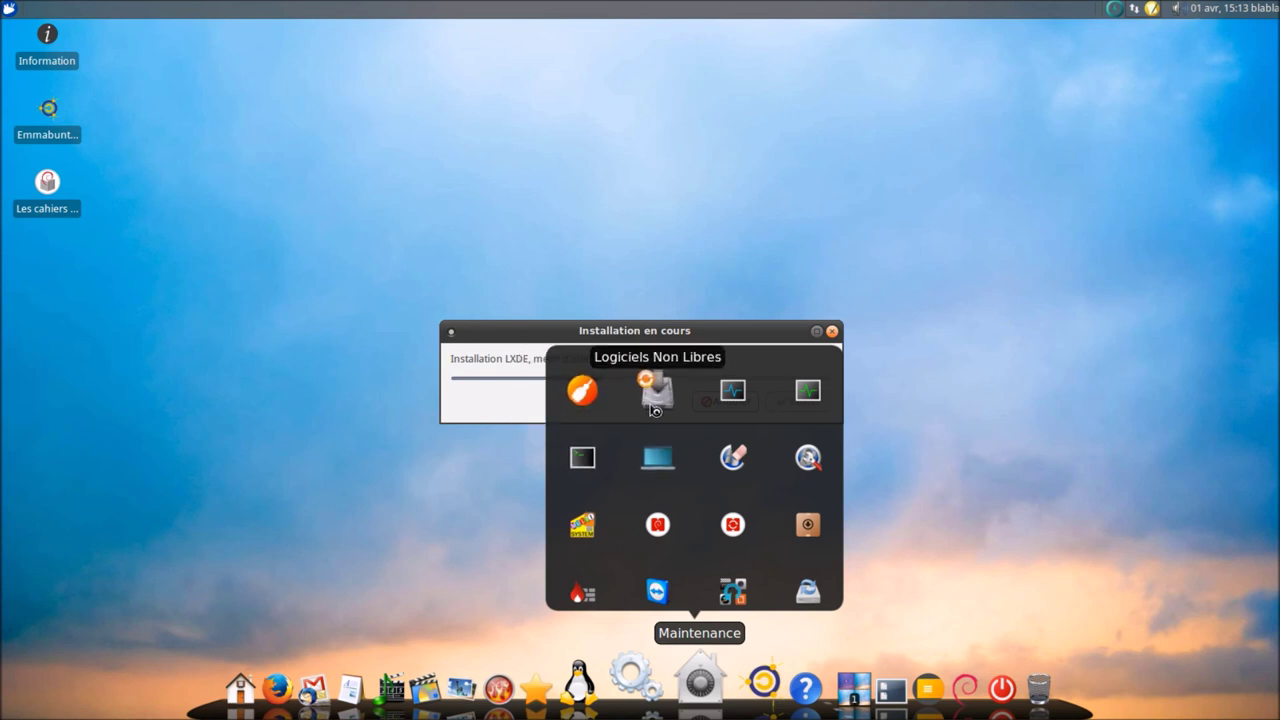
- Launch Sysinfo and MultiSystem from the Maintenance tools, then close both windows
click(658, 457)
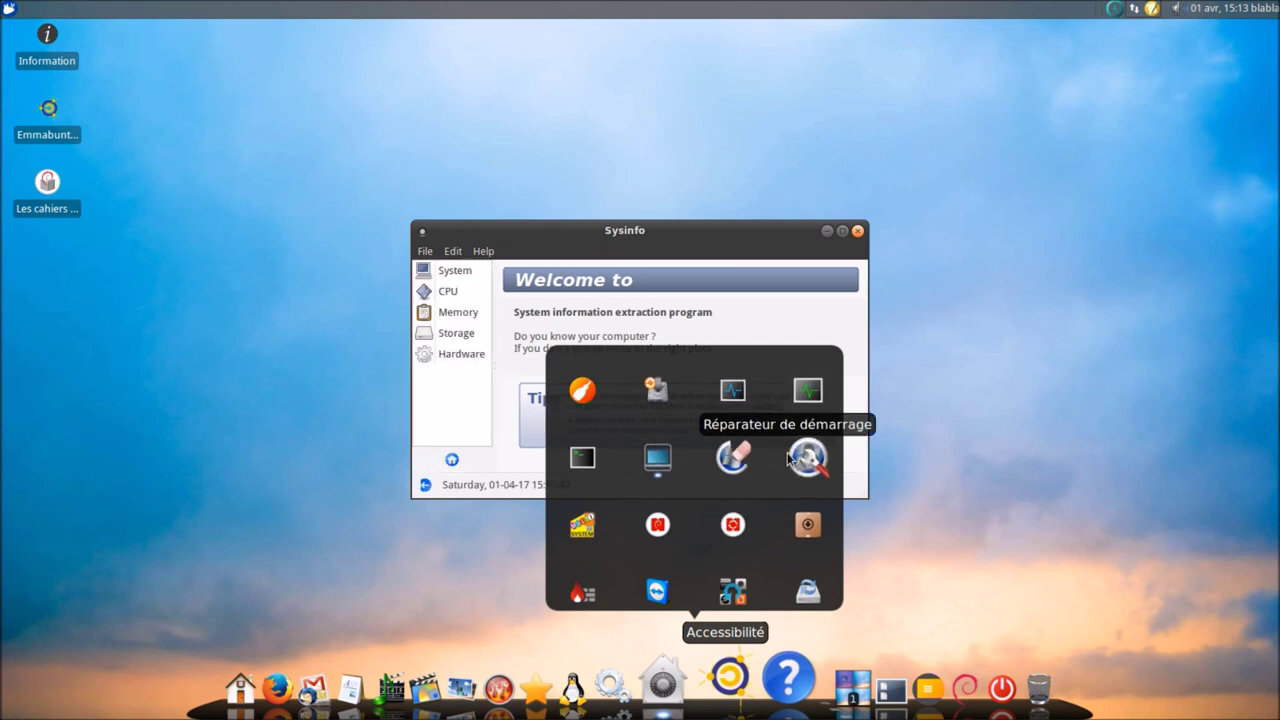
click(580, 533)
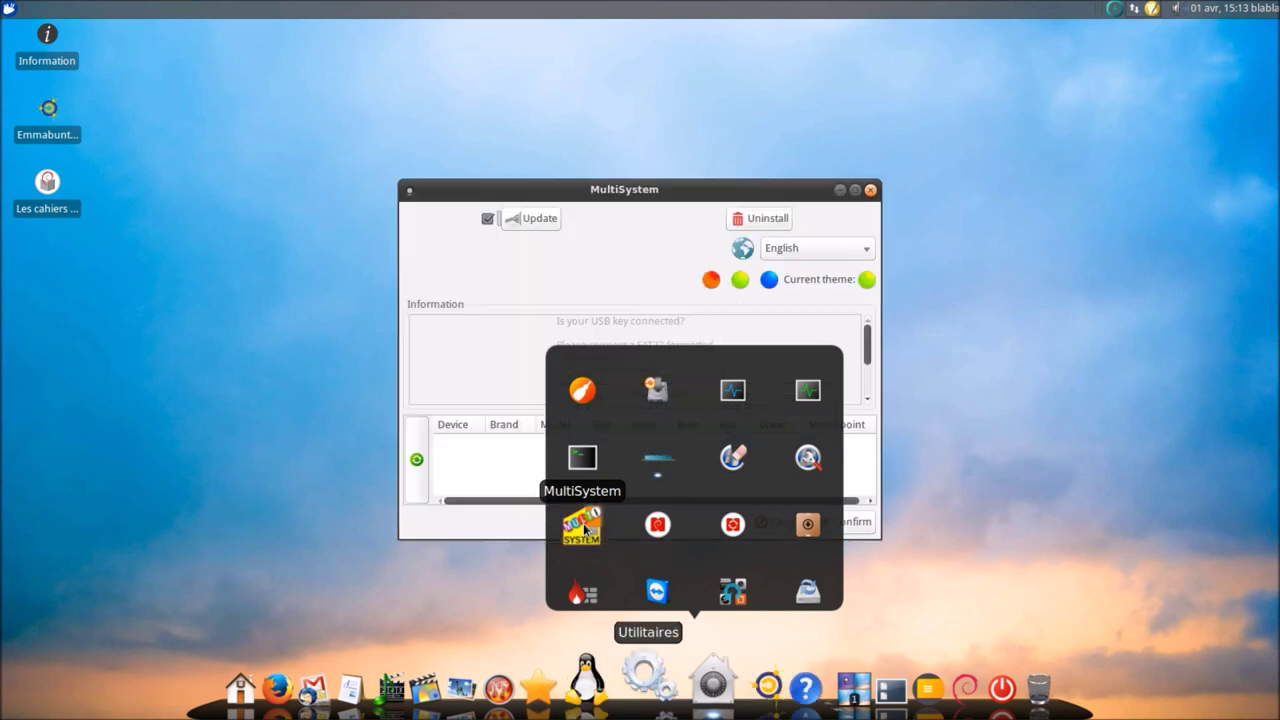
drag(686, 194, 477, 152)
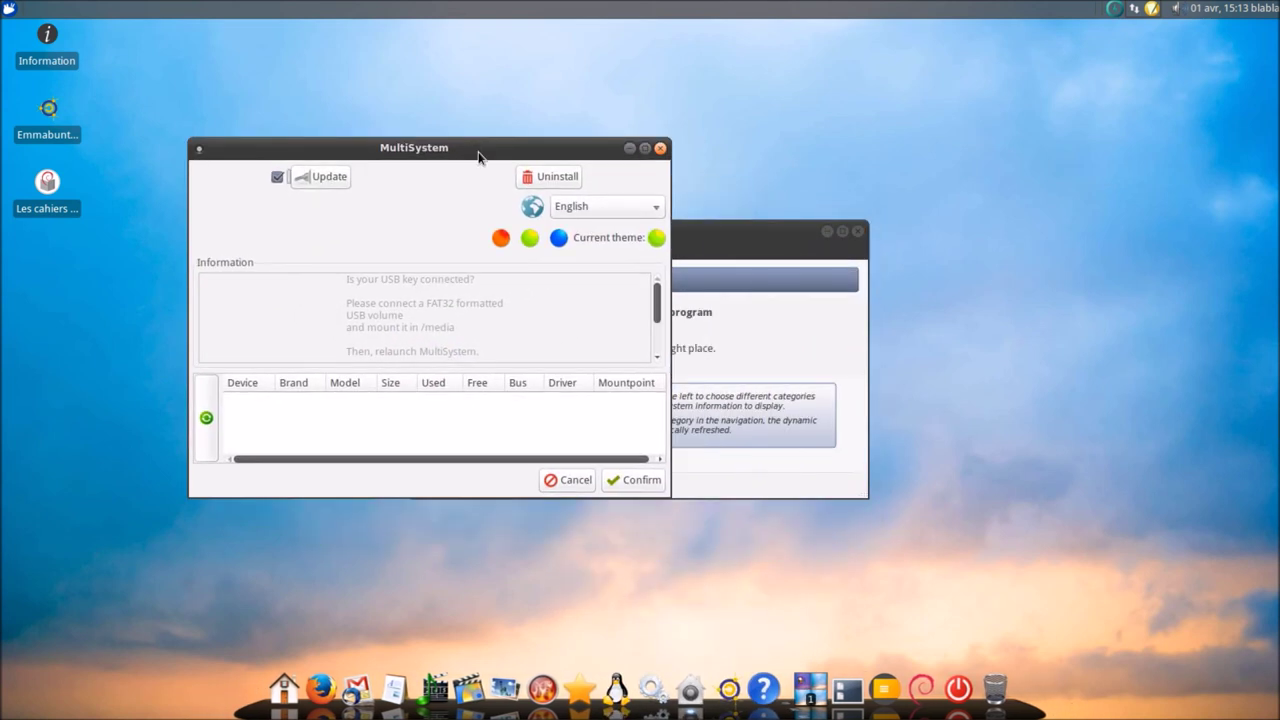
click(660, 148)
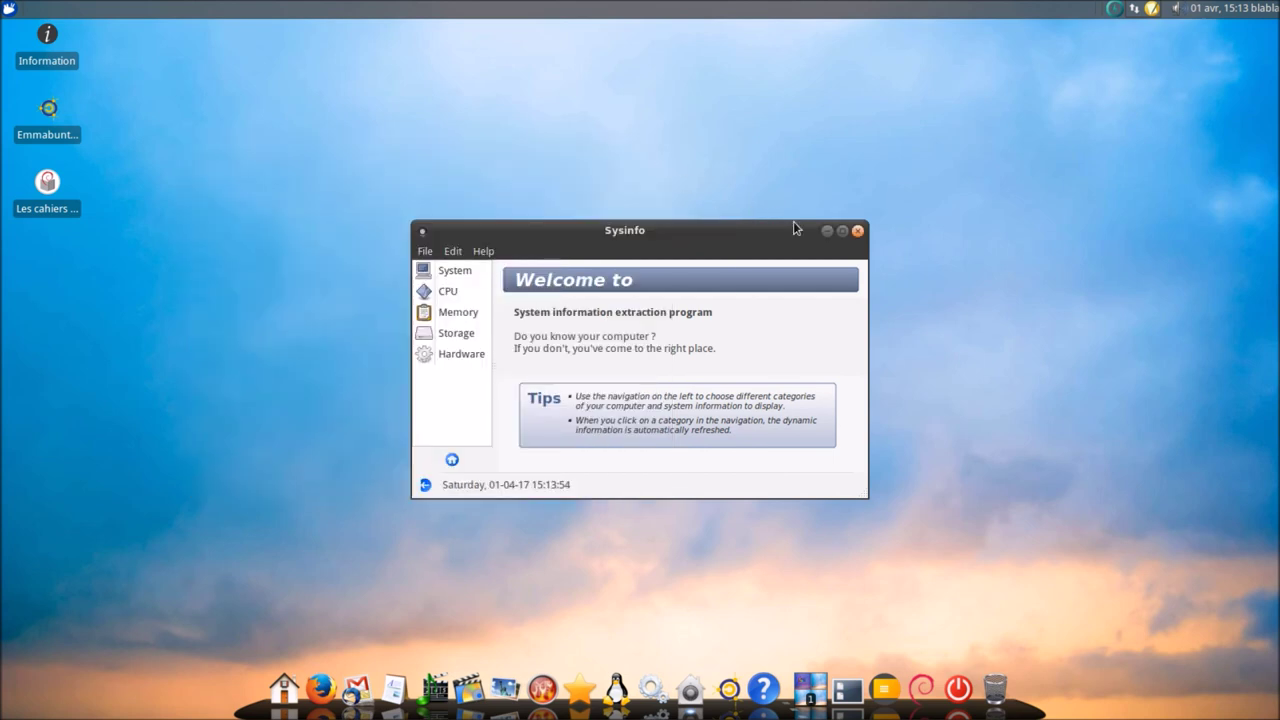
click(857, 231)
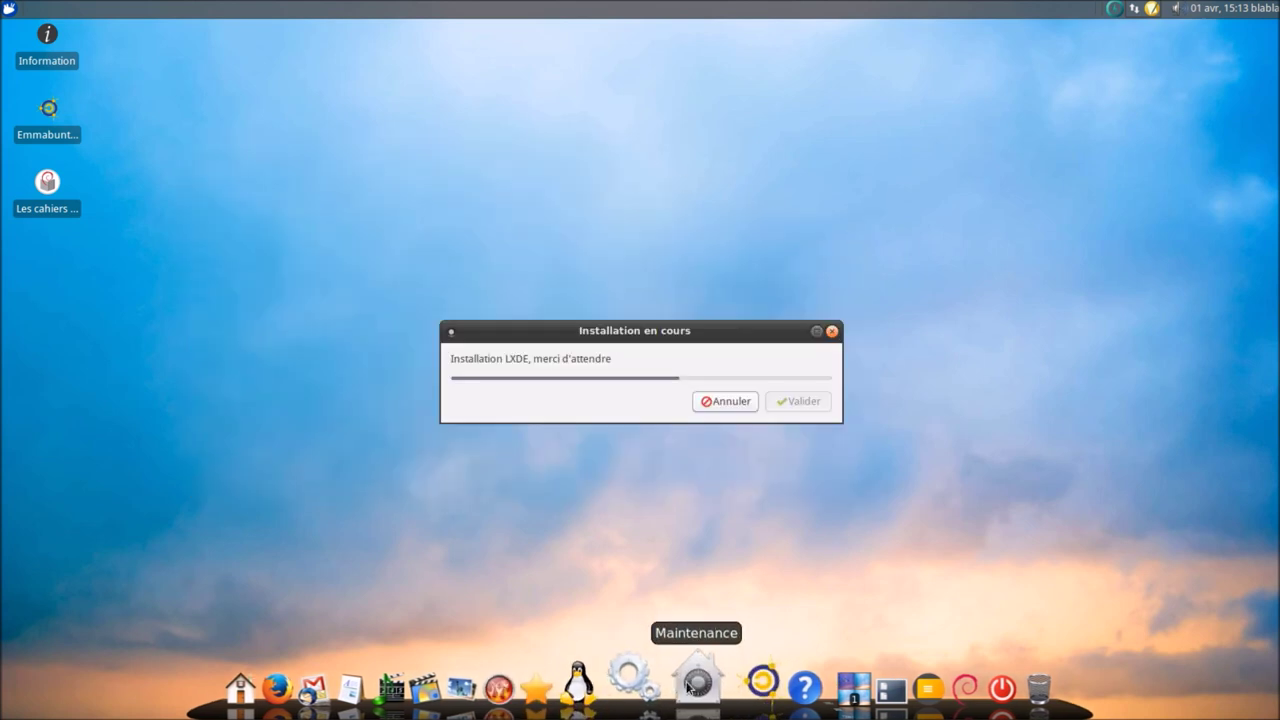
- Try launching Synaptic with the password and browse the maintenance and accessibility groups
mouse_move(663, 648)
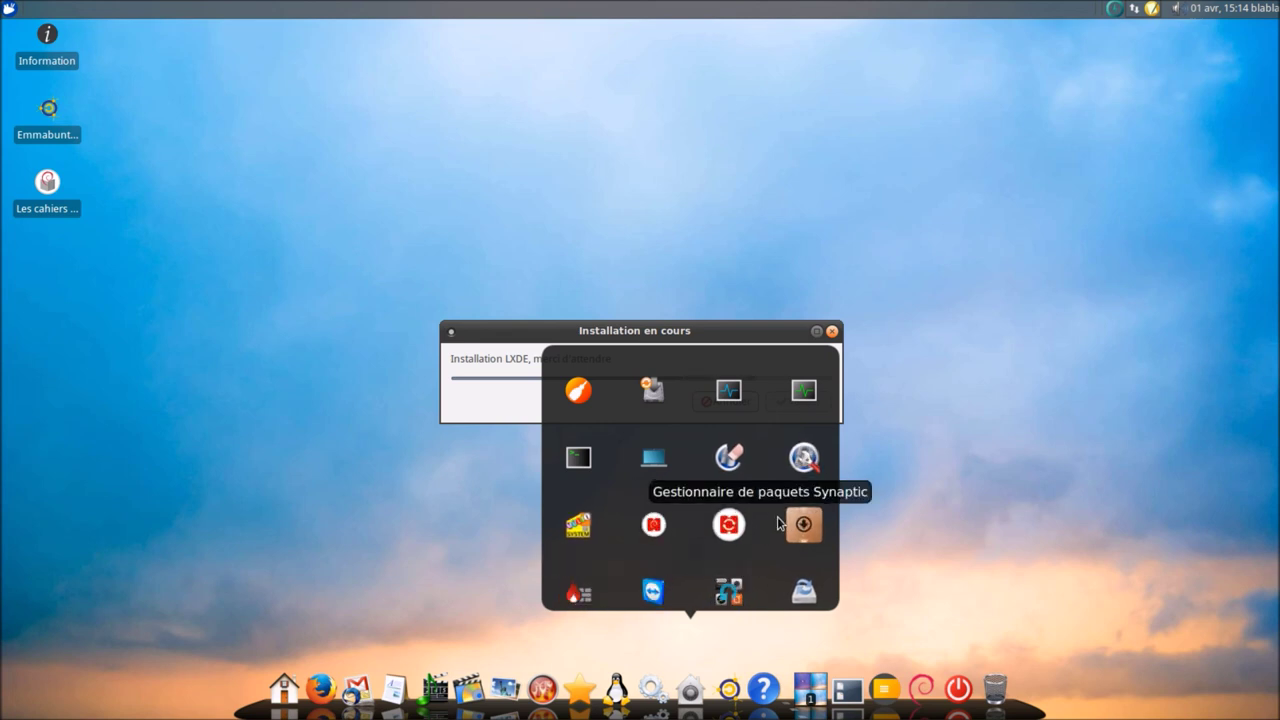
click(790, 523)
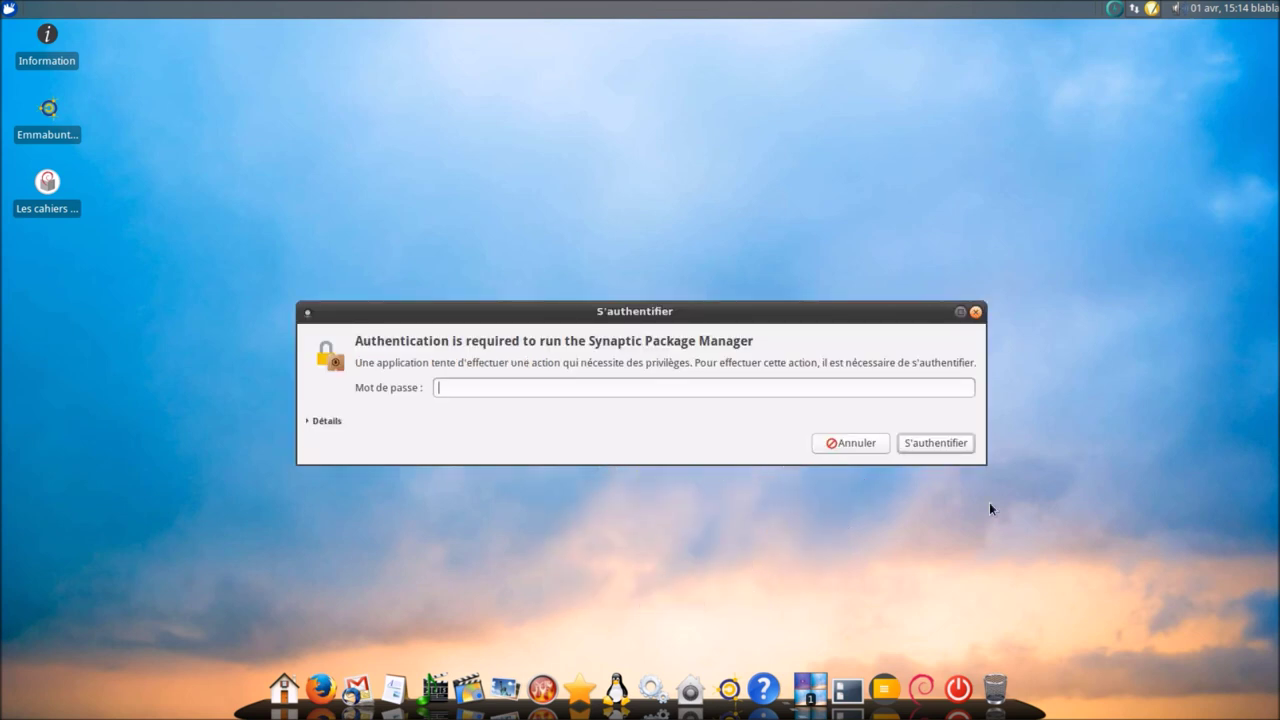
text(****)
key(Return)
click(697, 688)
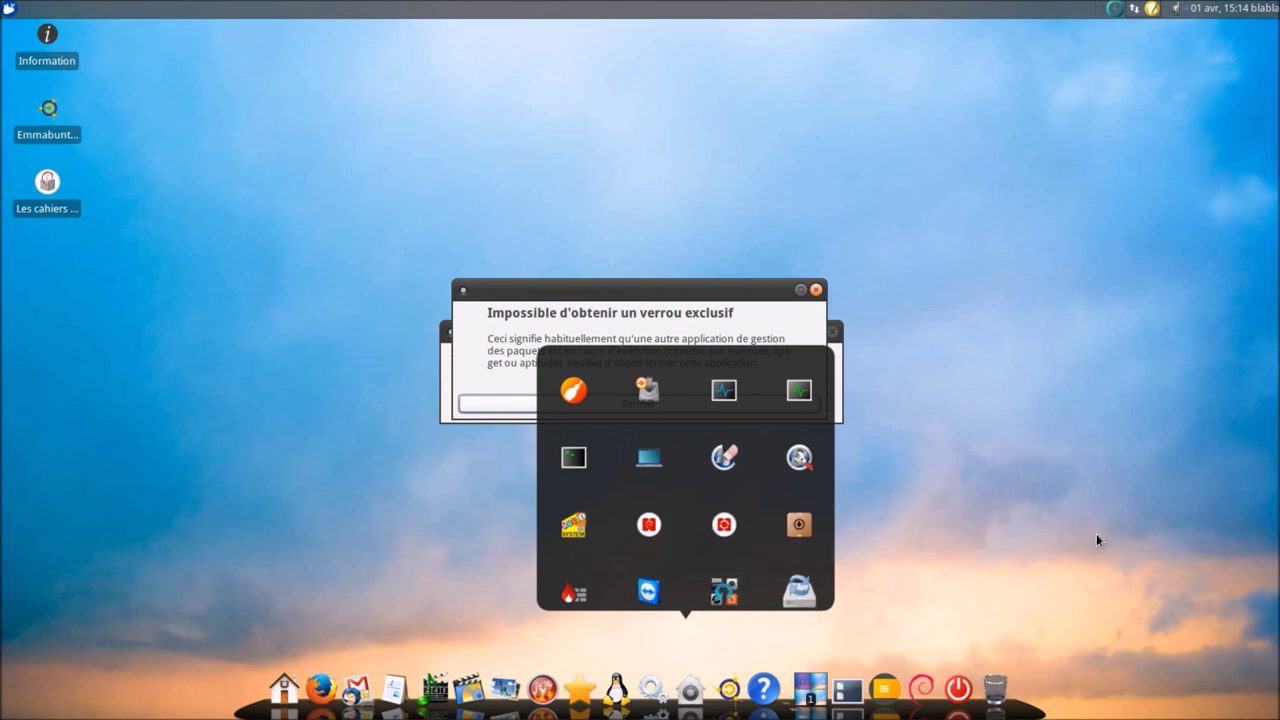
click(737, 688)
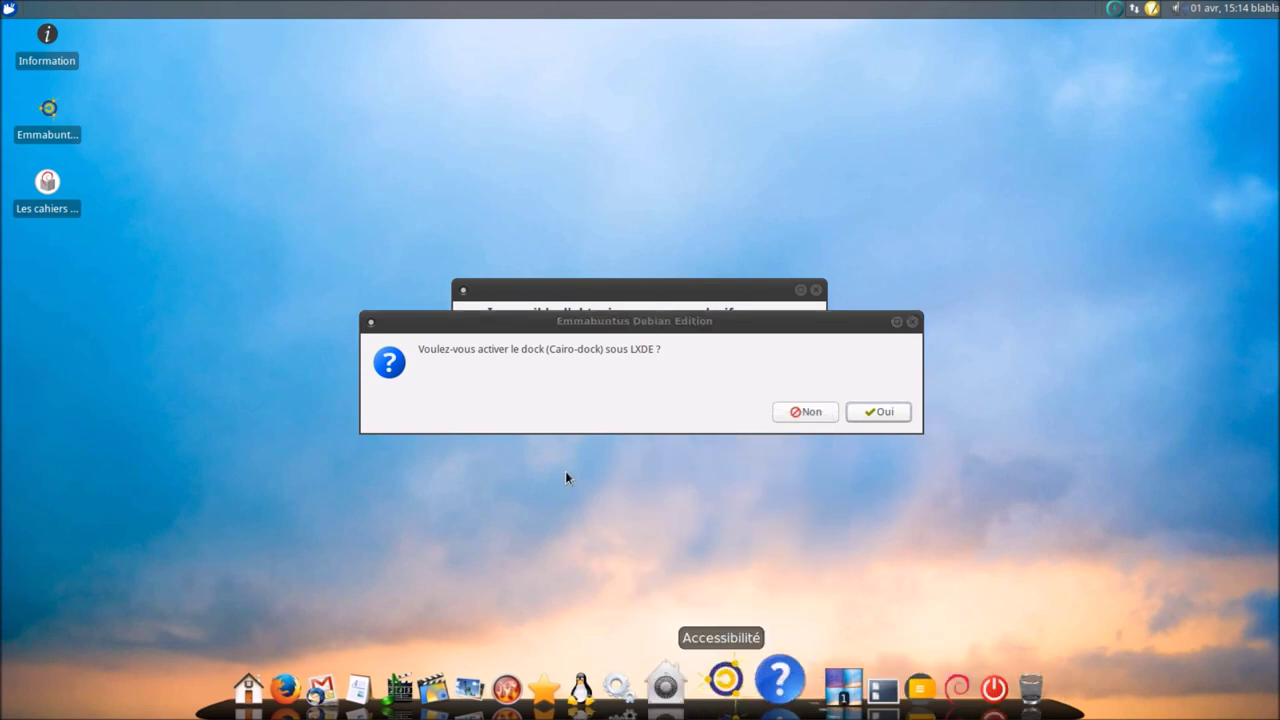
- Enable Cairo-dock under LXDE, approve removing unneeded services, validate and enter the admin password
click(866, 410)
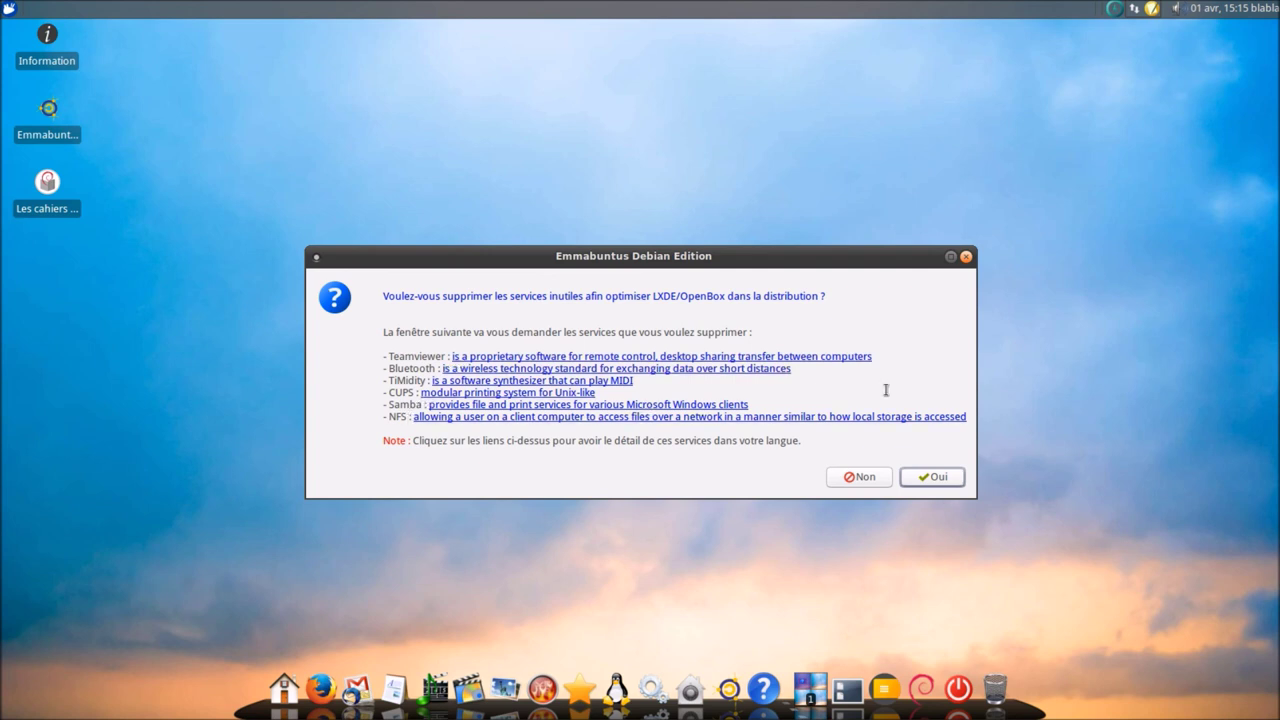
click(940, 477)
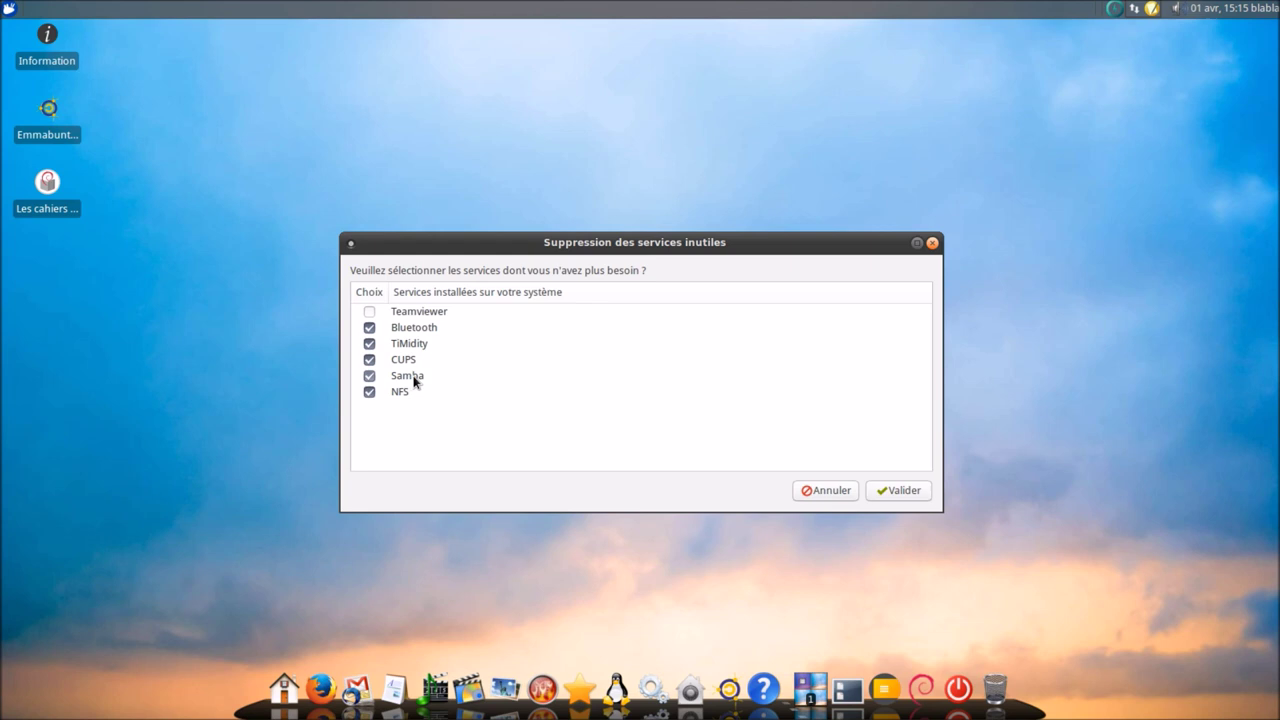
click(912, 491)
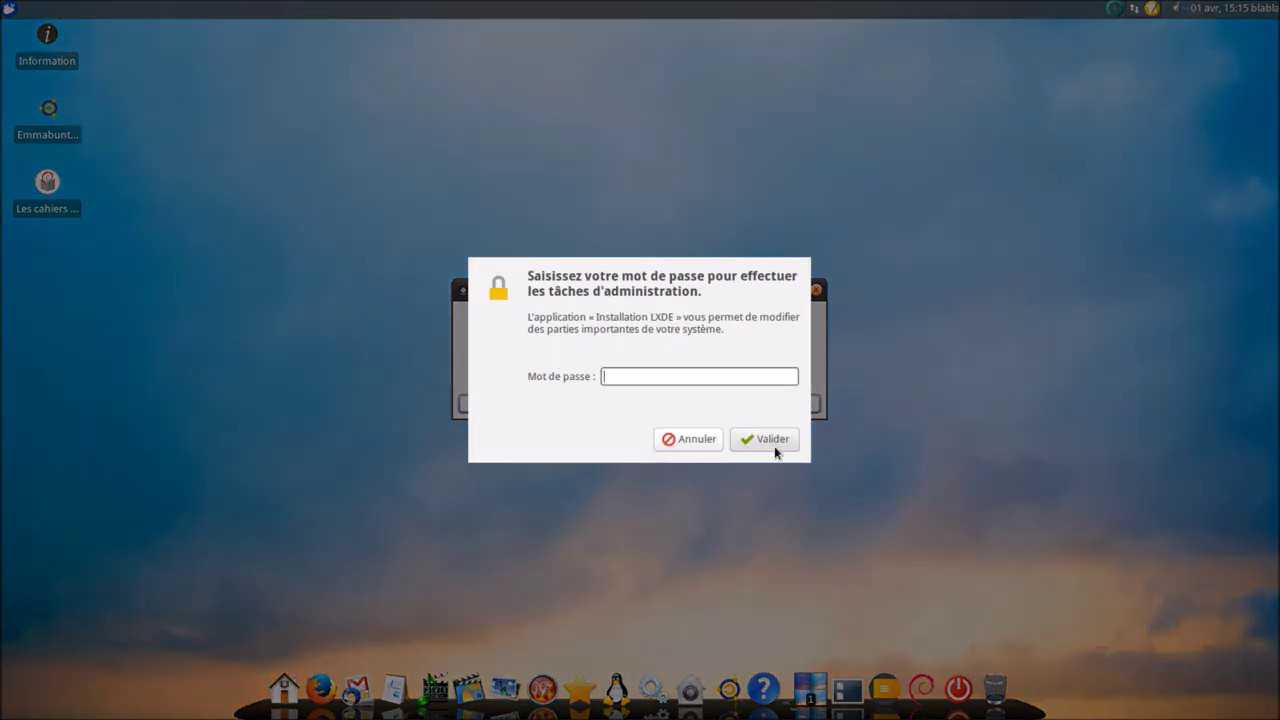
text(******)
click(774, 446)
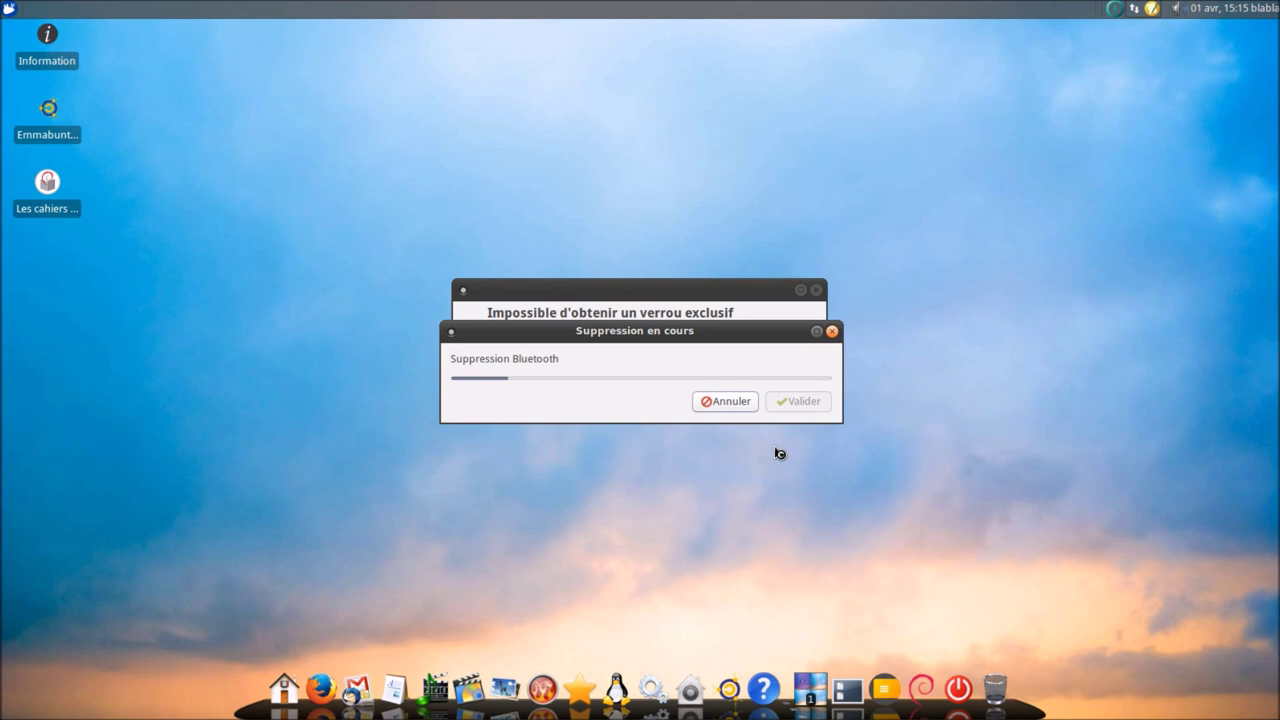
- Dismiss the package-lock error with Fermer and move the removal progress window to the top centre
drag(625, 332, 297, 495)
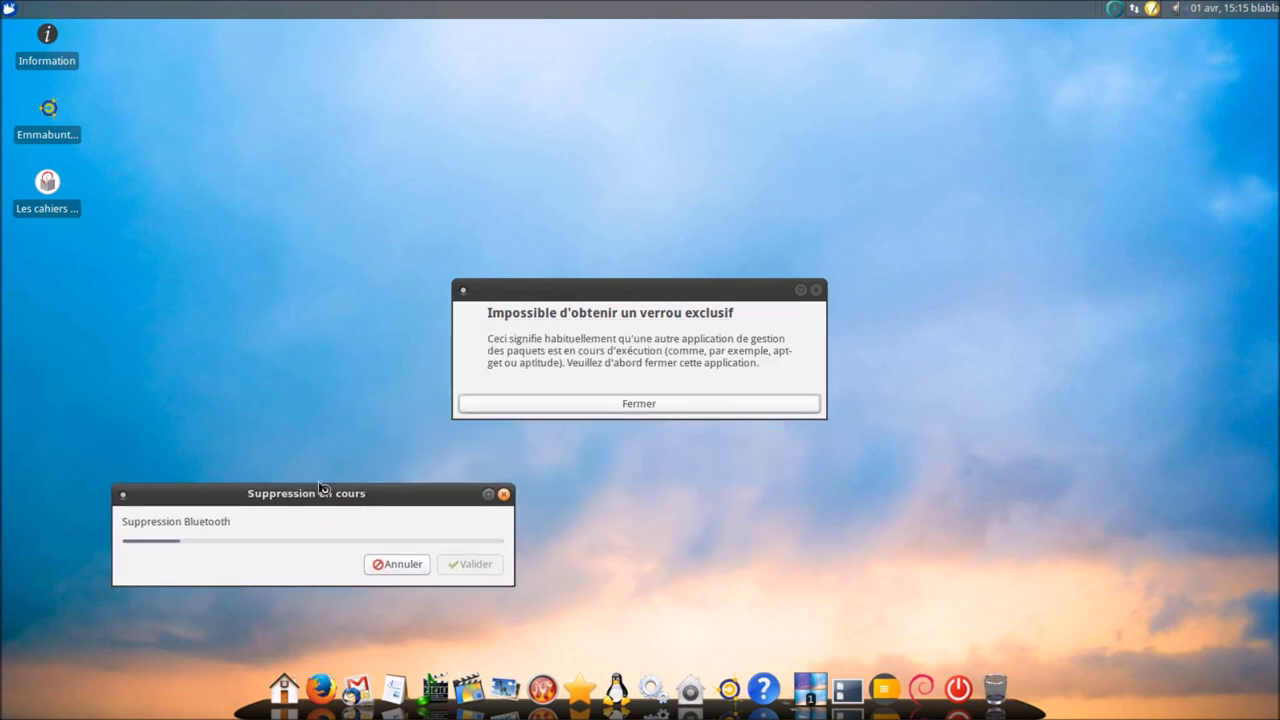
click(631, 405)
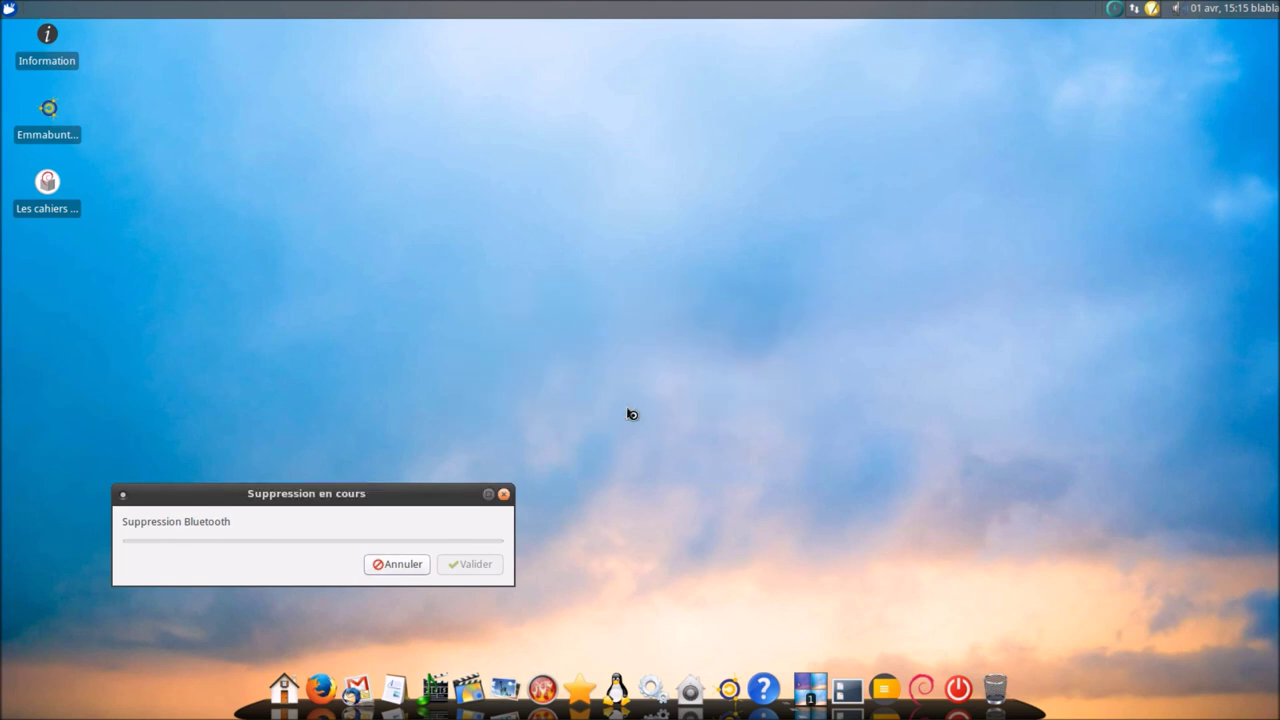
drag(378, 497, 721, 36)
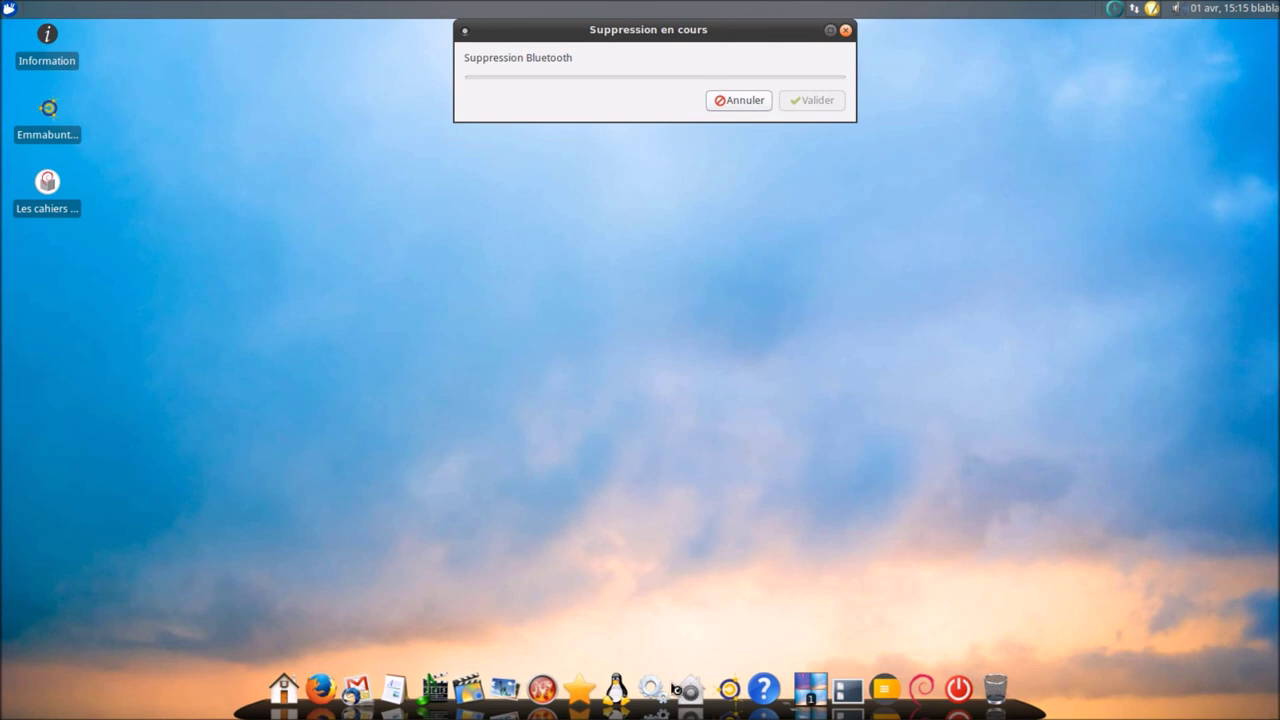
mouse_move(731, 690)
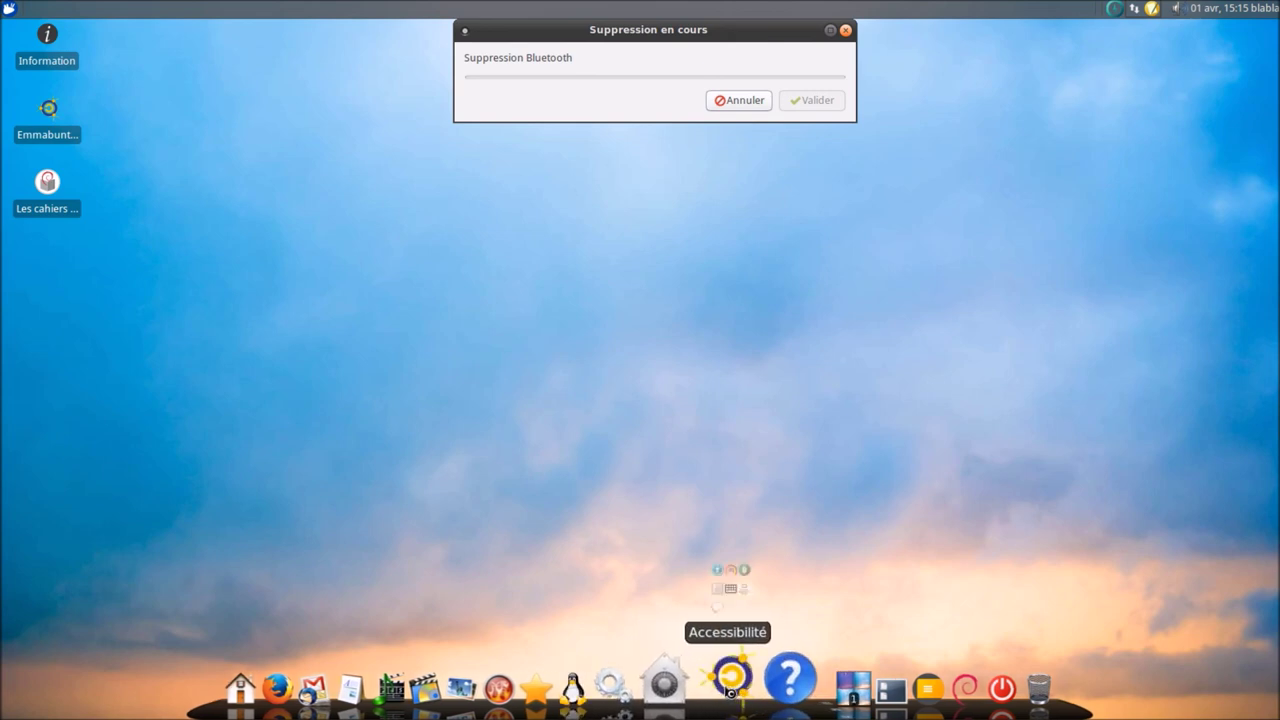
mouse_move(768, 680)
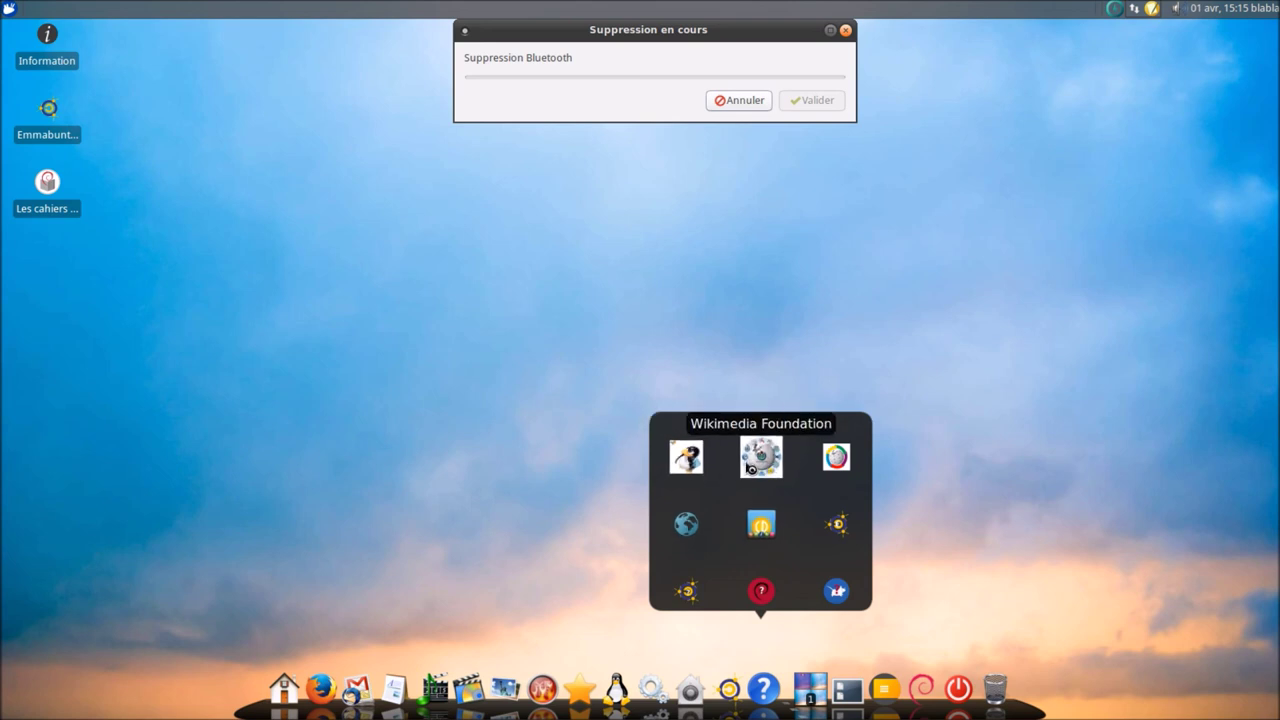
- Keep the Complète dock version via Changer le type du dock, then open and close the Applications menu
click(764, 528)
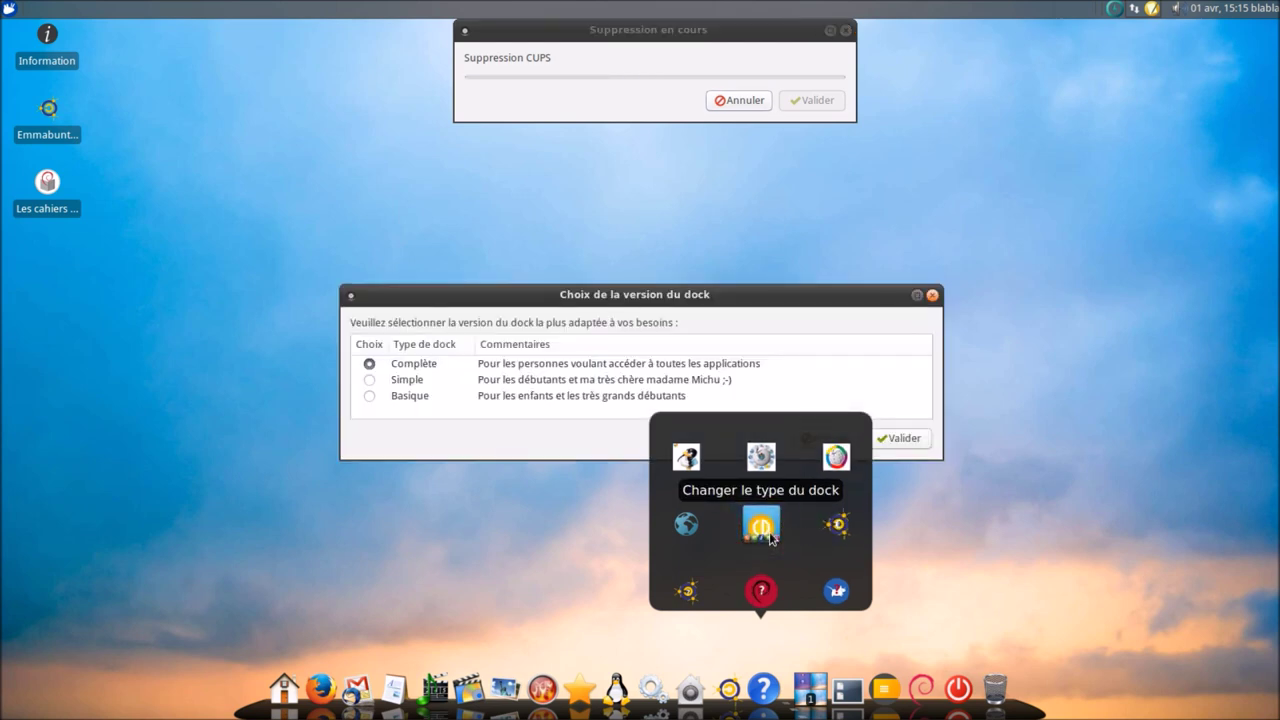
click(911, 440)
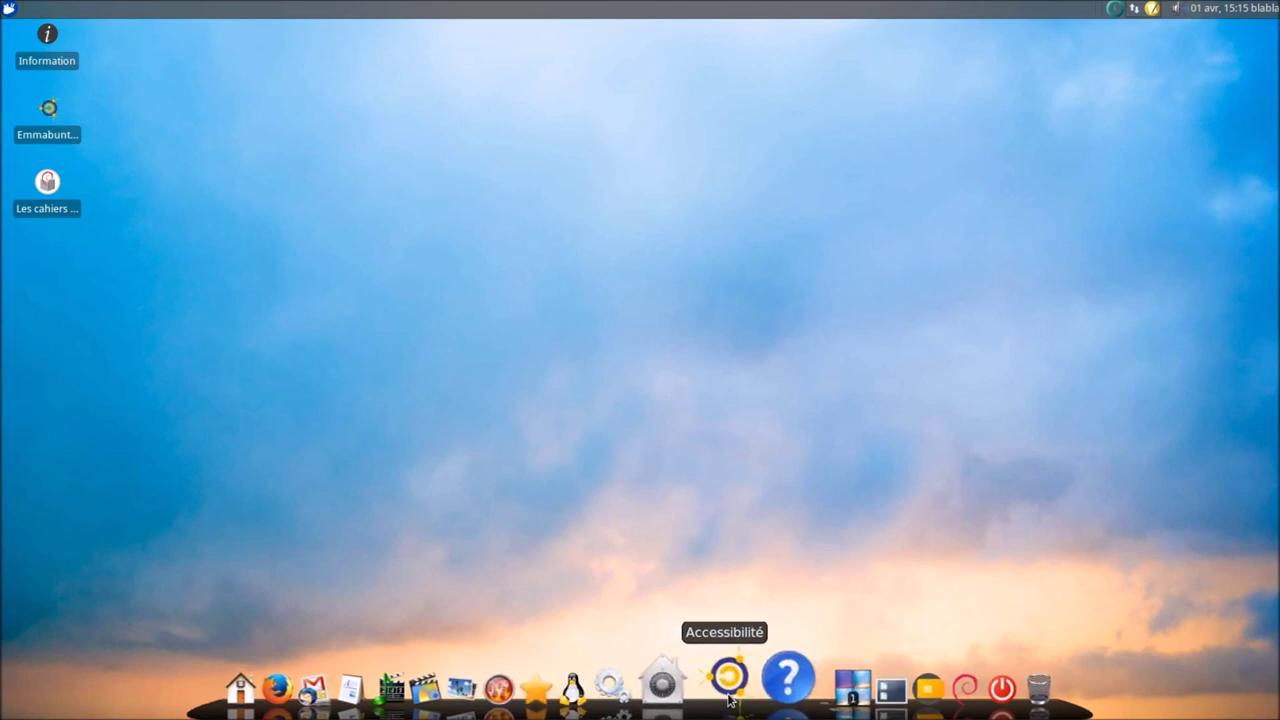
click(720, 685)
click(762, 683)
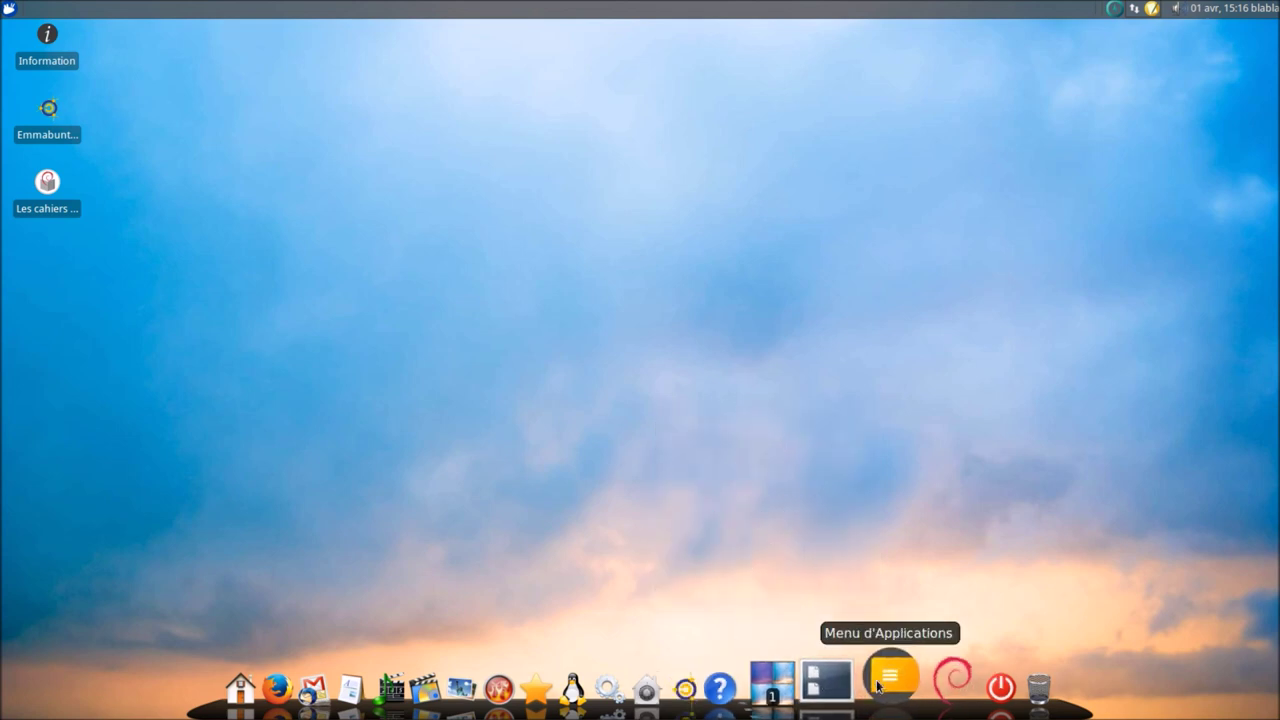
click(878, 686)
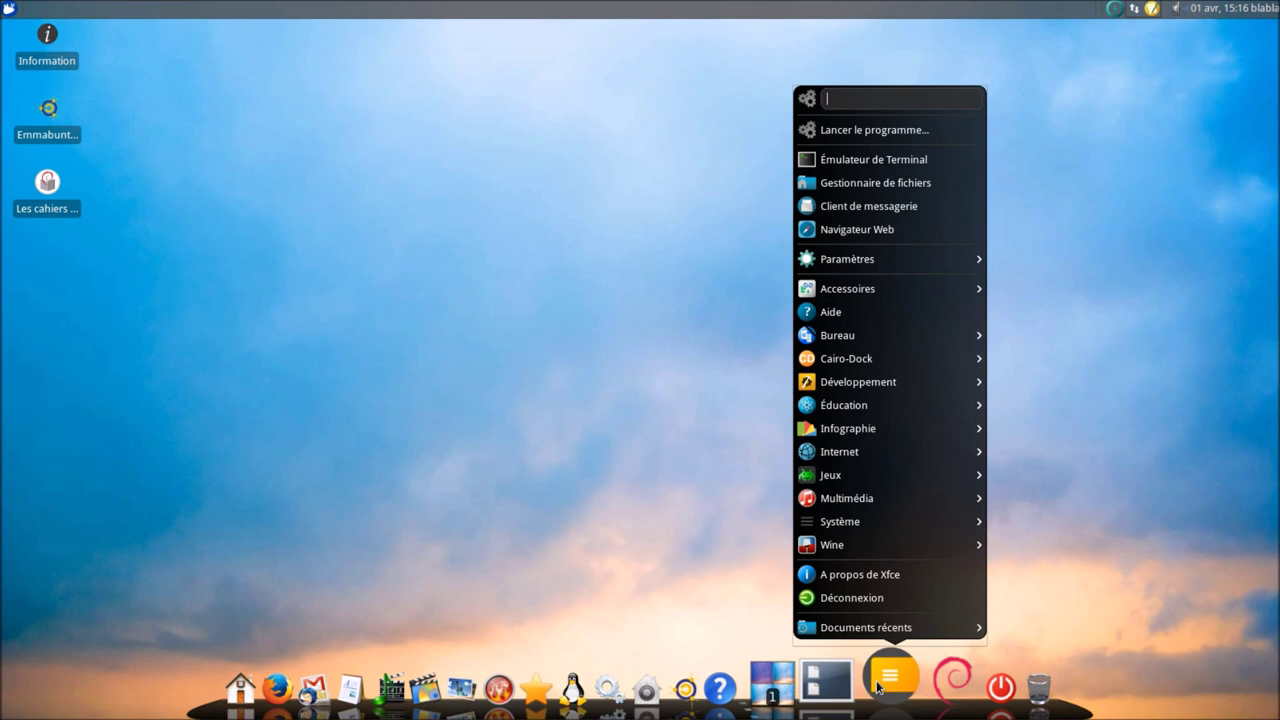
click(878, 684)
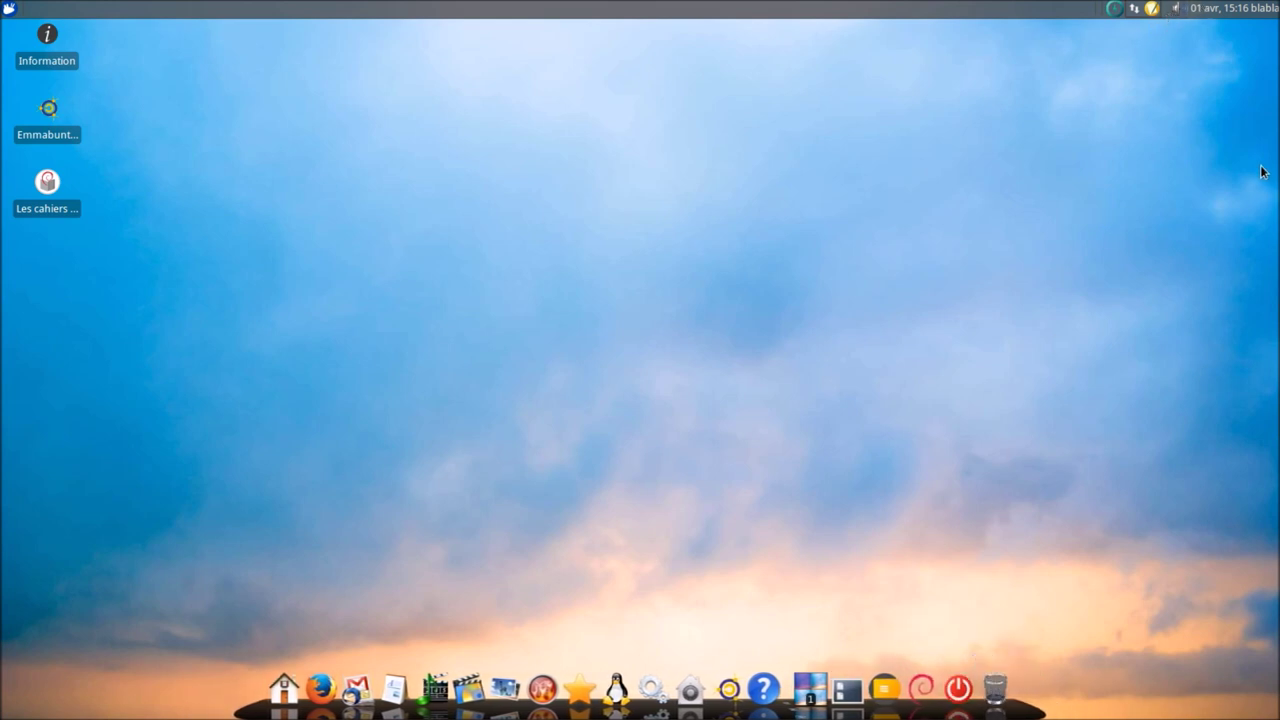
- Log out of the Xfce session through the top panel's user menu and Déconnexion
right_click(524, 12)
key(Escape)
click(1252, 8)
click(1214, 107)
click(1212, 106)
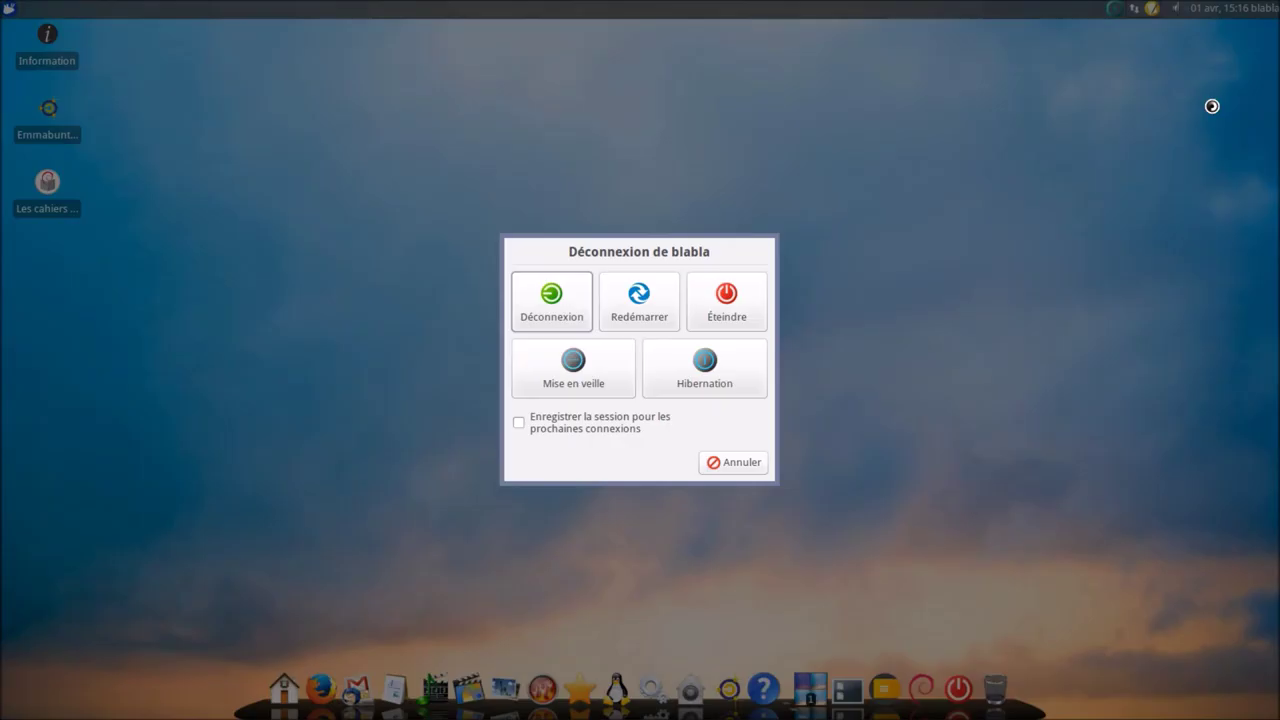
click(571, 304)
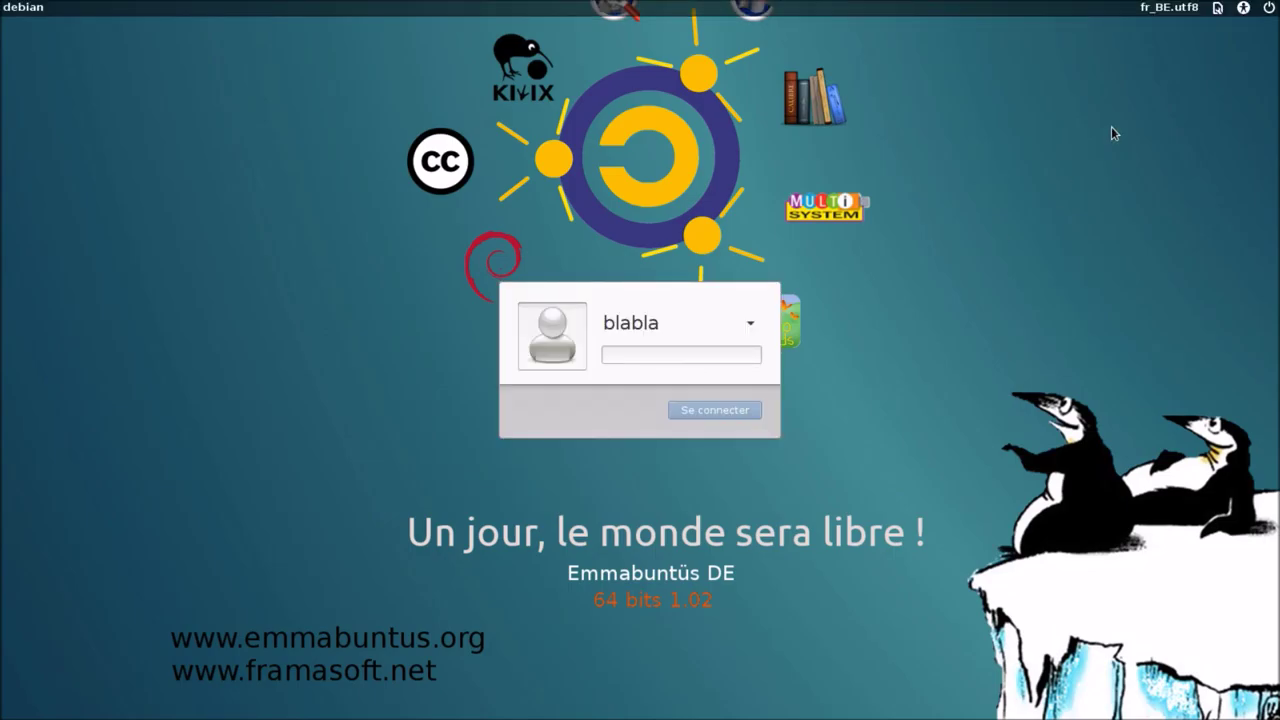
- Choose the LXDE session at the login screen and sign in with the user's password
click(1217, 9)
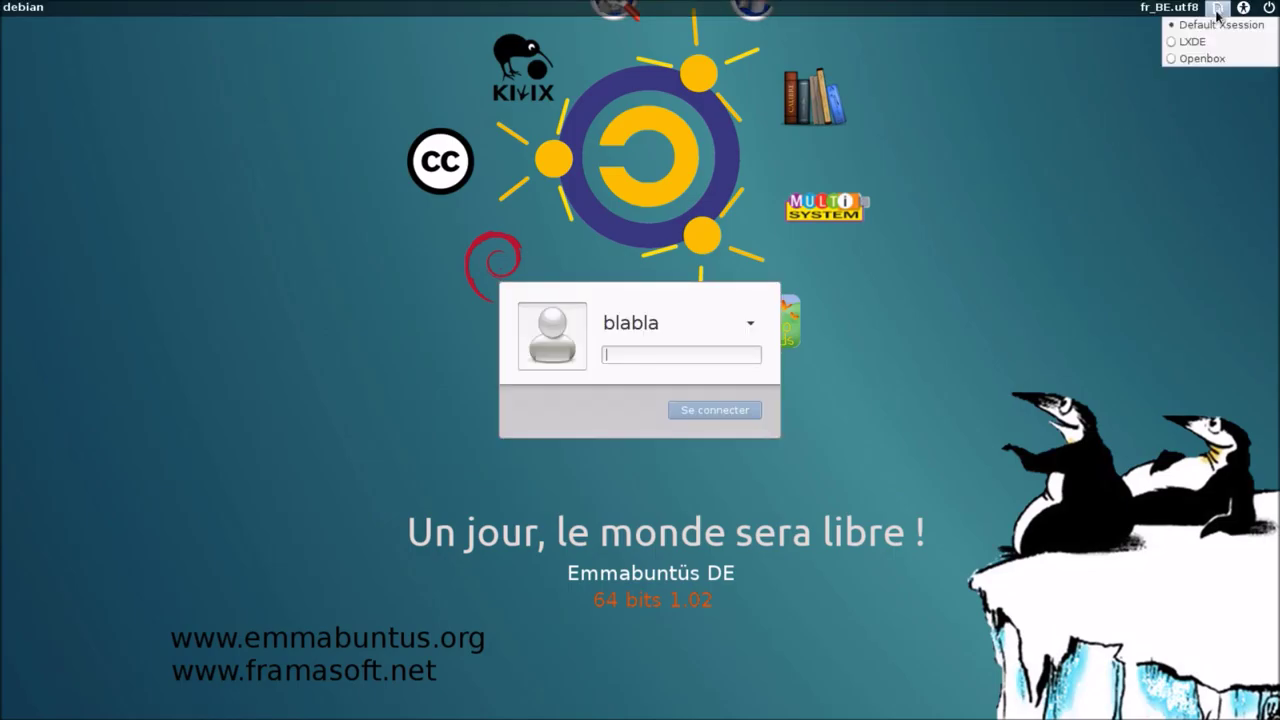
click(1200, 42)
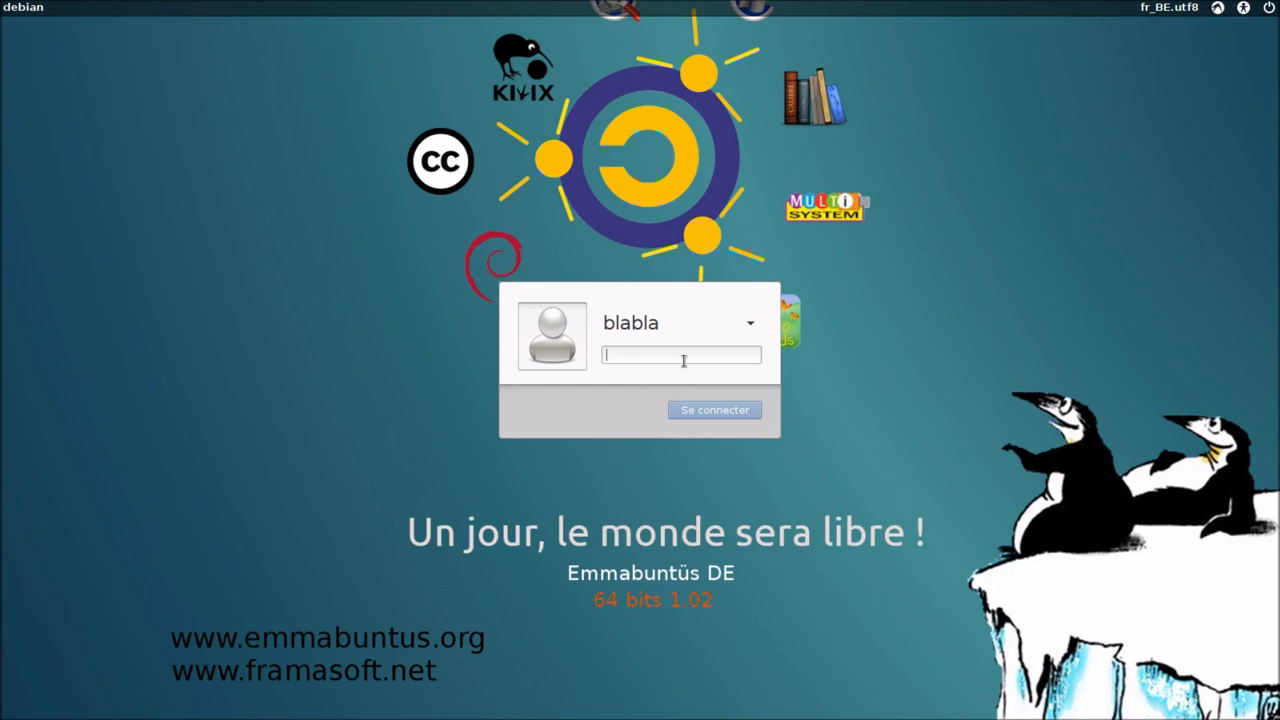
key(Return)
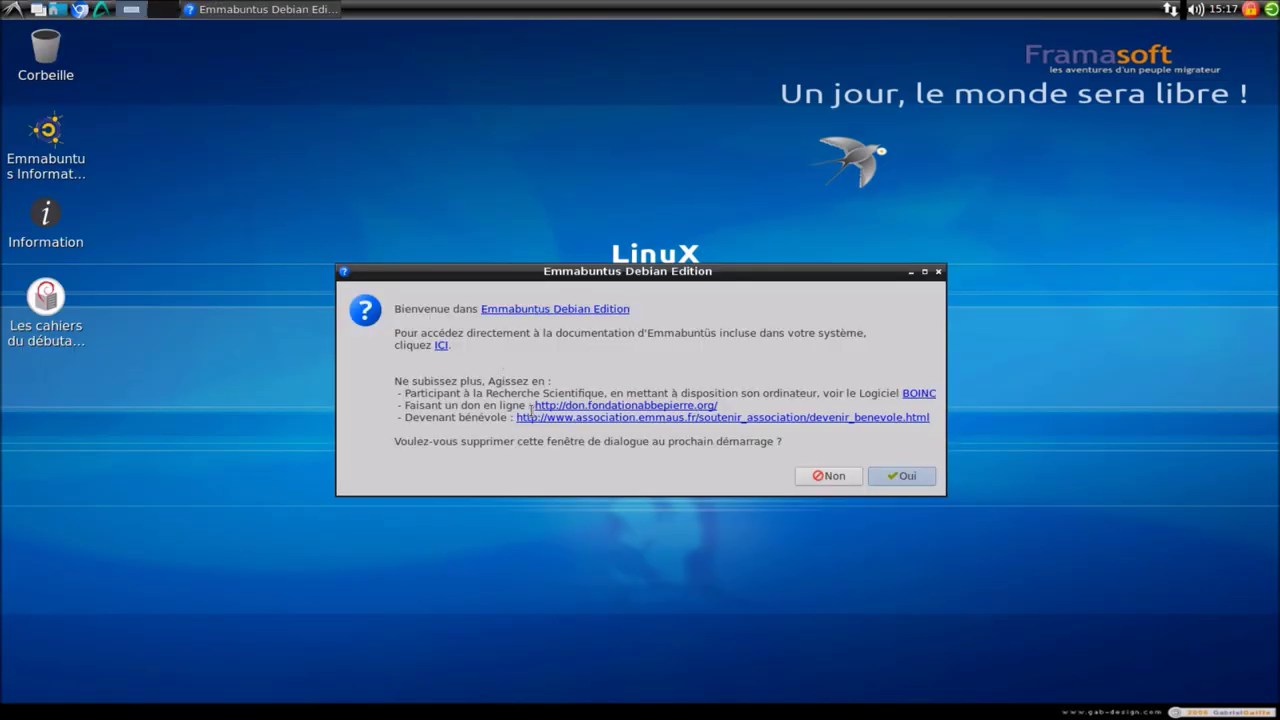
- Answer Non to the welcome and gSpeech startup prompts, then open and close the LXDE menu
click(810, 475)
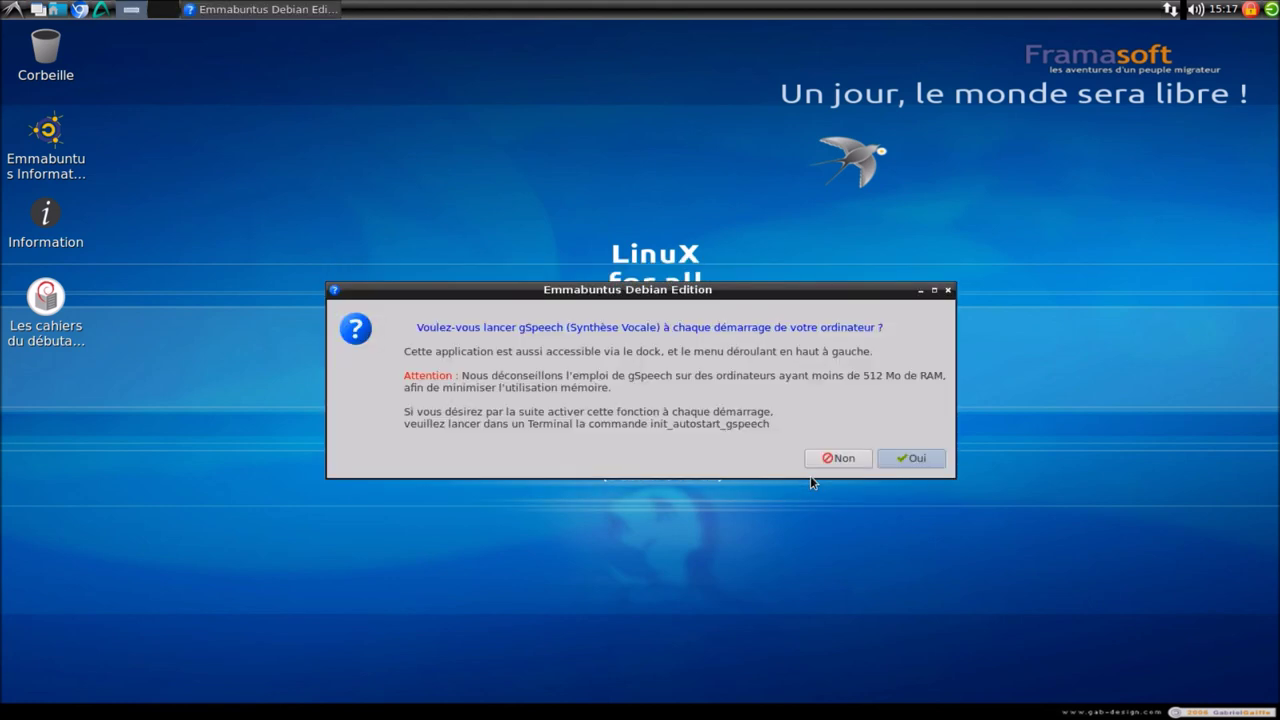
click(824, 458)
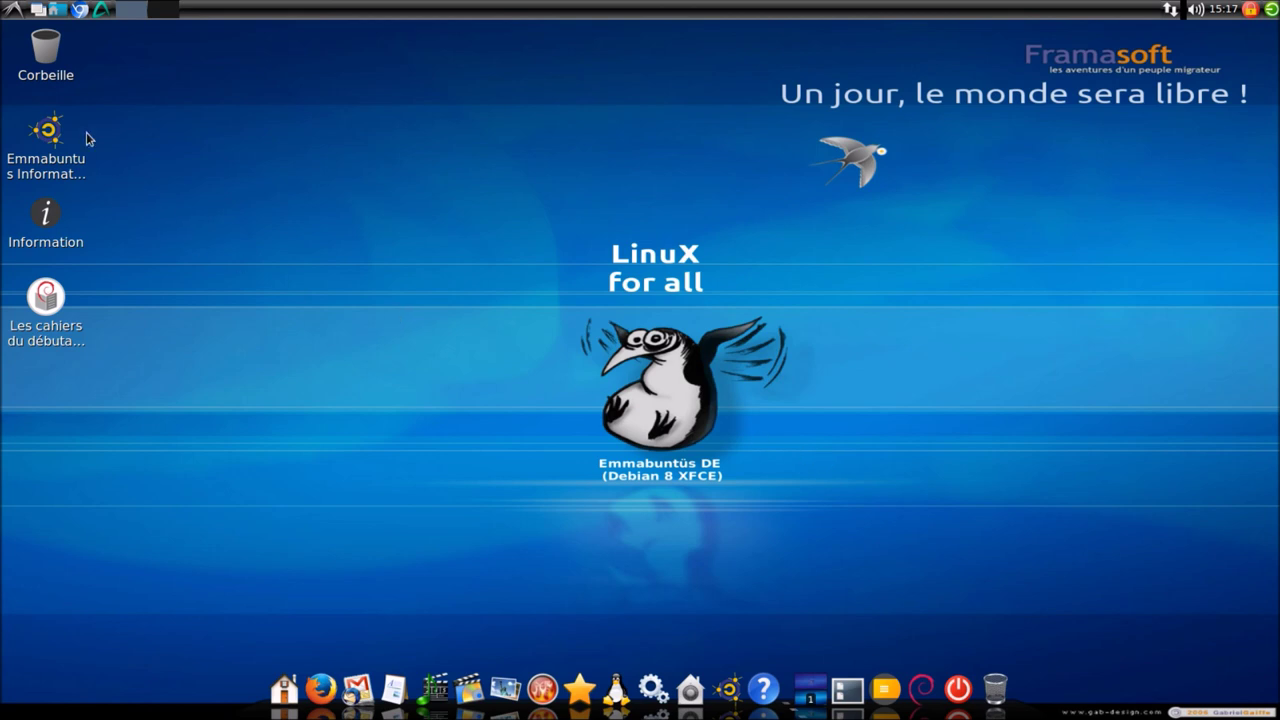
click(14, 10)
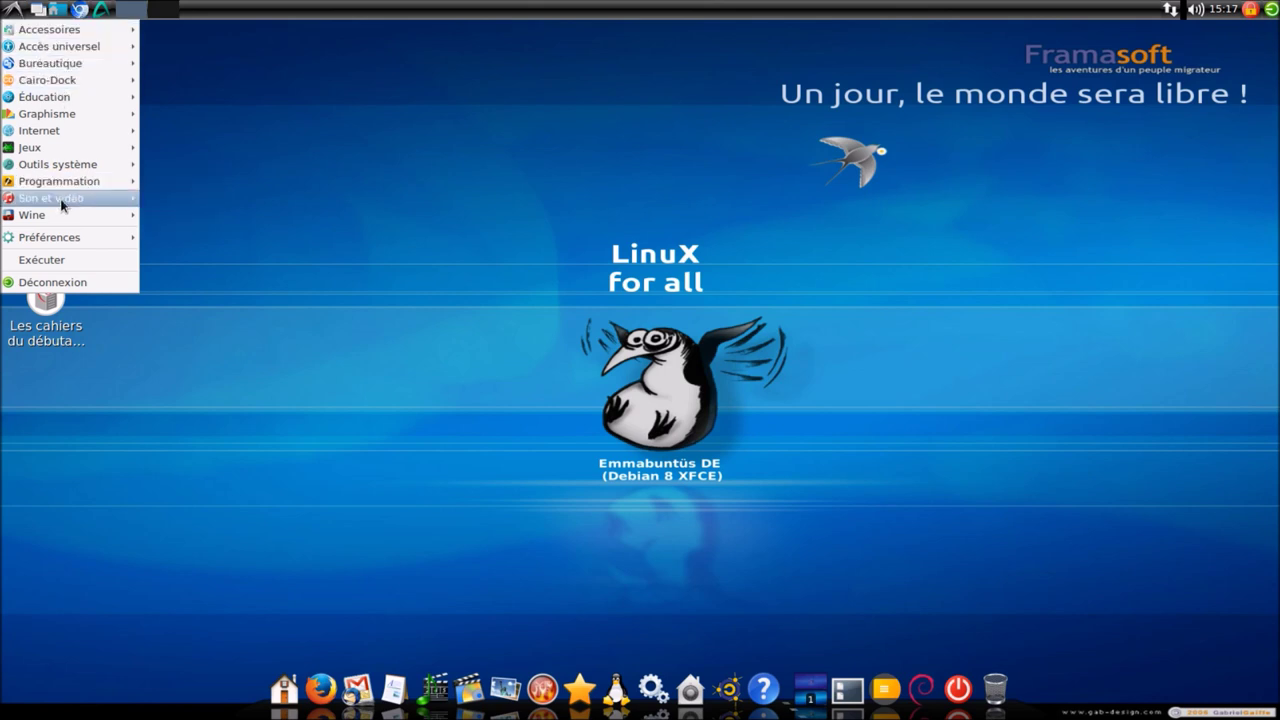
mouse_move(57, 198)
click(528, 210)
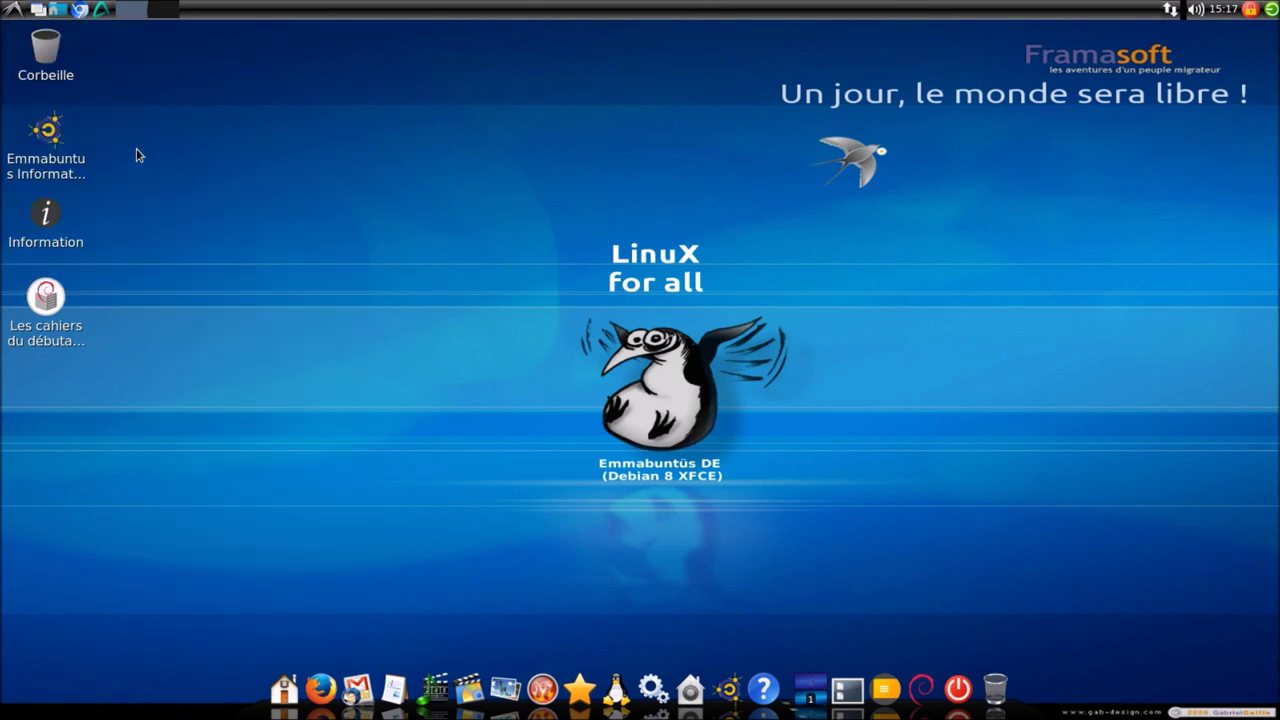